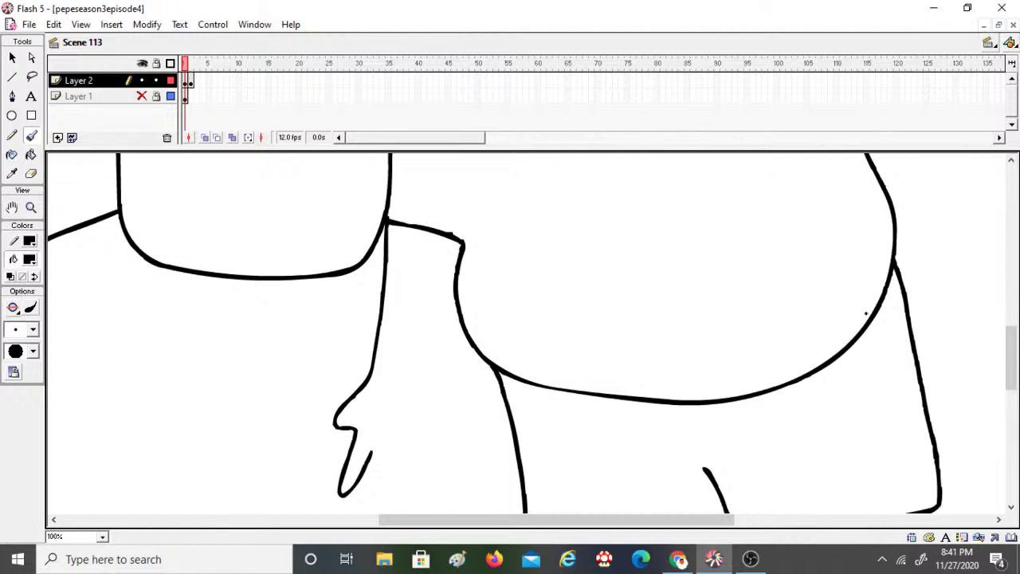
# Step: Brush in the hanging arm's remaining fingers and its outer edge, continuing up in a curve to the shoulder beside the large head
pyautogui.scroll(-3, 1002, 347)
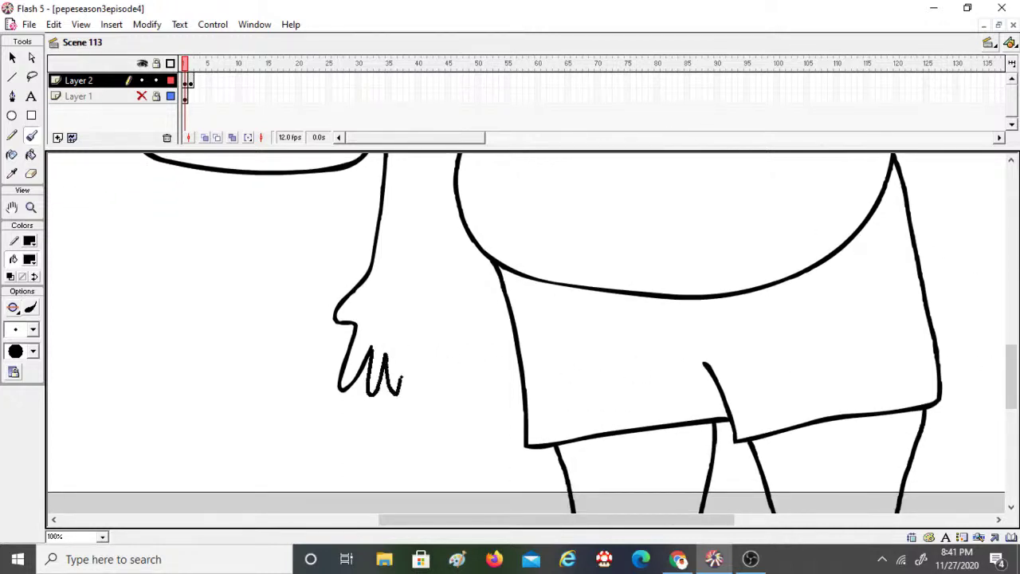
pyautogui.moveTo(422, 390)
pyautogui.mouseDown()
pyautogui.moveTo(434, 289)
pyautogui.moveTo(463, 222)
pyautogui.mouseUp()
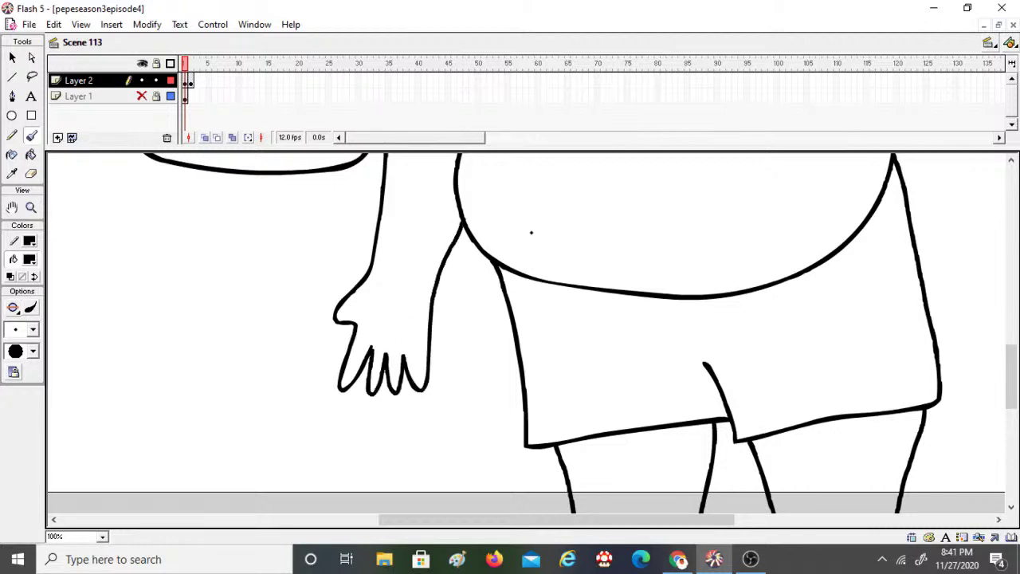
pyautogui.moveTo(1010, 376); pyautogui.dragTo(1017, 333)
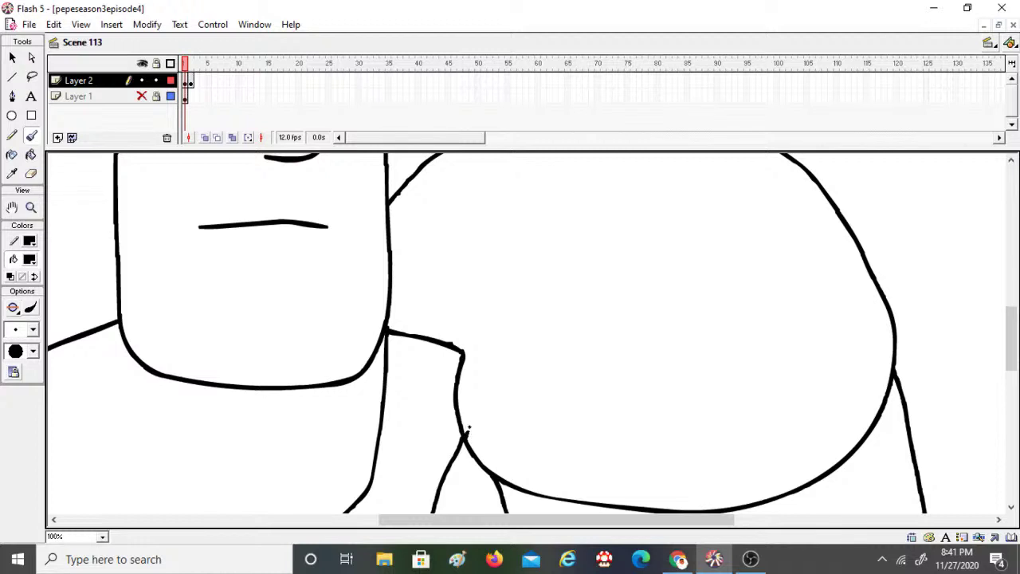
pyautogui.moveTo(468, 427)
pyautogui.mouseDown()
pyautogui.moveTo(486, 299)
pyautogui.moveTo(477, 243)
pyautogui.moveTo(458, 210)
pyautogui.moveTo(404, 190)
pyautogui.mouseUp()
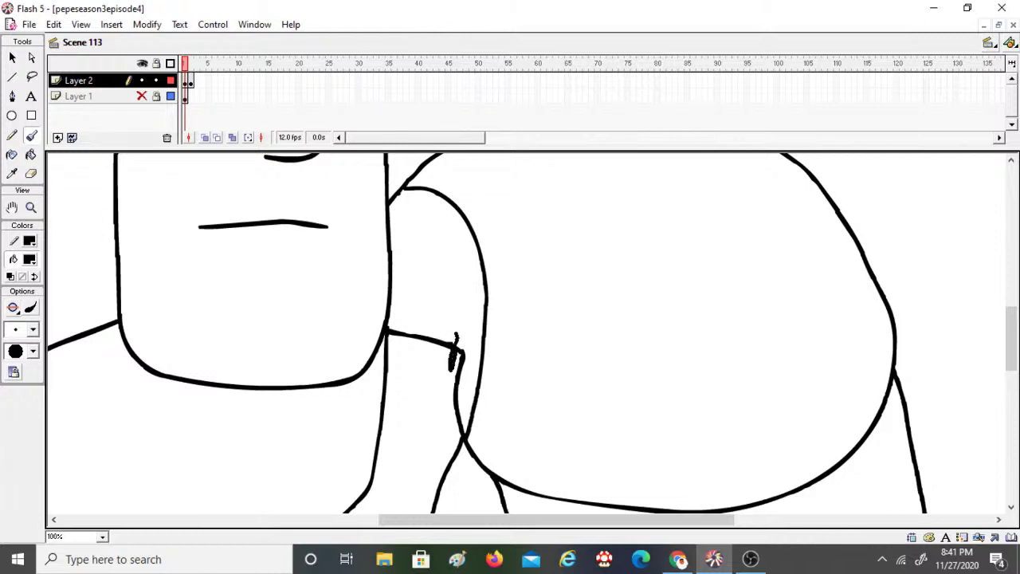
# Step: Erase the leftover body and shoulder lines that cross the inside of the hanging arm
pyautogui.press('e')
pyautogui.moveTo(453, 371); pyautogui.dragTo(454, 421)
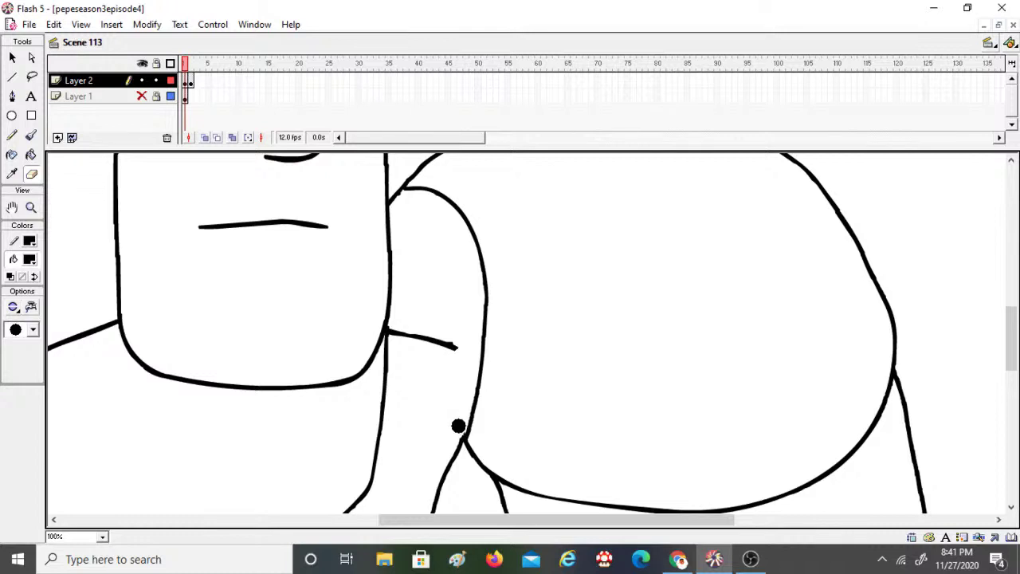
pyautogui.moveTo(464, 335)
pyautogui.mouseDown()
pyautogui.moveTo(432, 341)
pyautogui.moveTo(400, 327)
pyautogui.mouseUp()
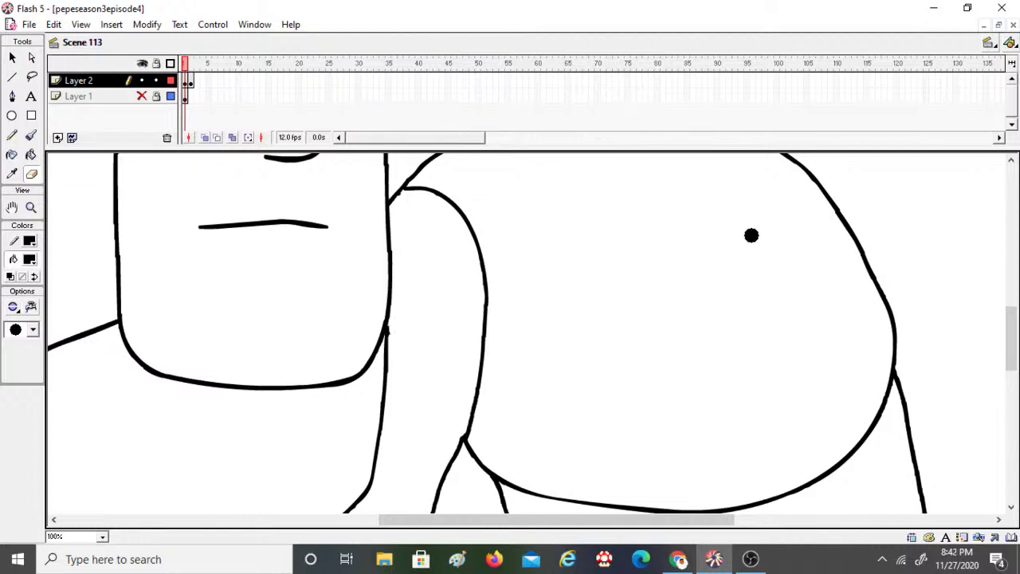
# Step: Brush a curved shape behind the man's ear, joining the round back, with a diagonal line down to his cheek
pyautogui.moveTo(1012, 333); pyautogui.dragTo(1012, 309)
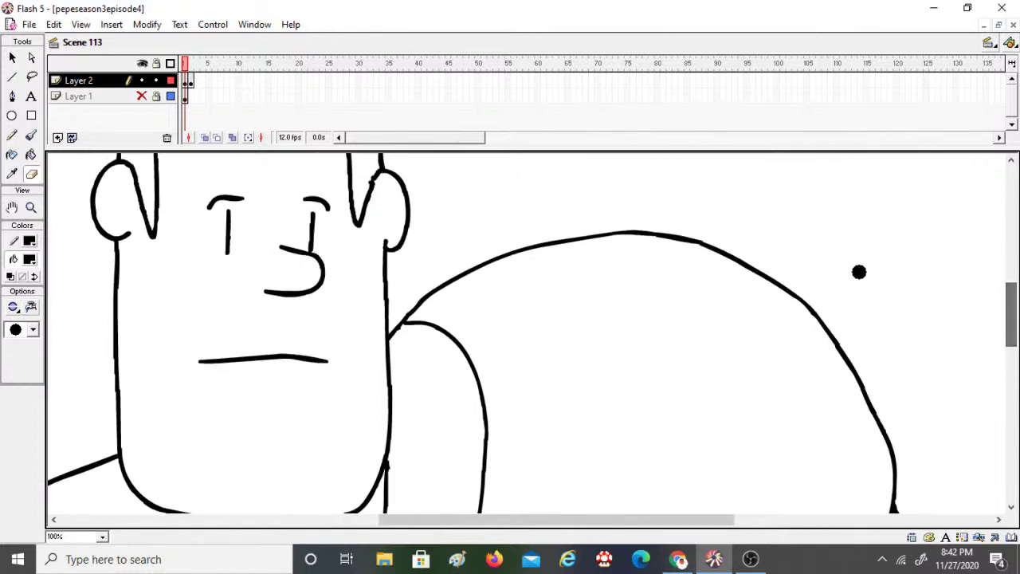
pyautogui.click(31, 136)
pyautogui.click(32, 329)
pyautogui.click(25, 367)
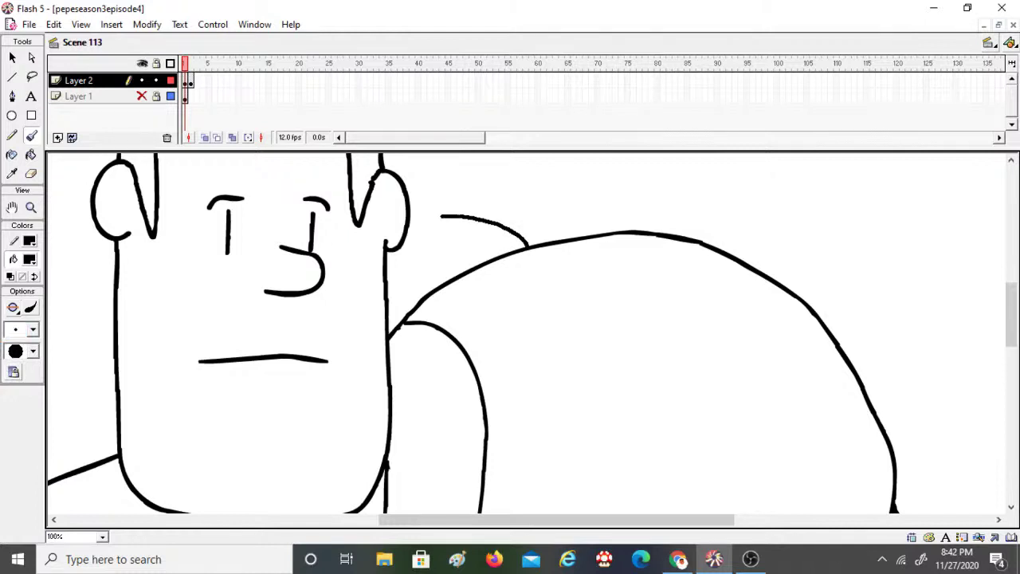
pyautogui.moveTo(421, 216)
pyautogui.mouseDown()
pyautogui.moveTo(434, 237)
pyautogui.moveTo(388, 285)
pyautogui.mouseUp()
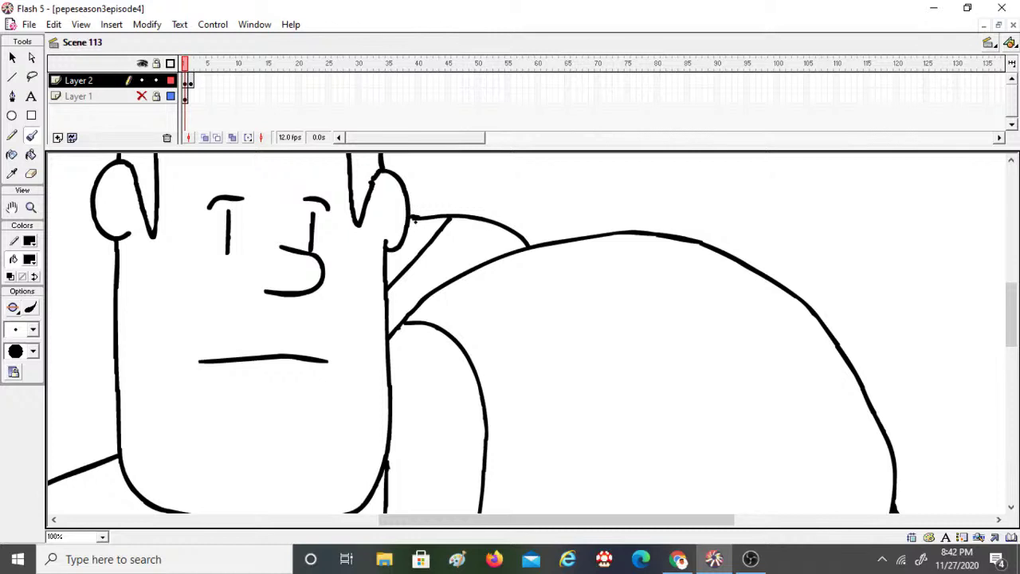
# Step: Brush the large man's free upper arm, drawing its outer edge below the shoulder and its bulging inner edge
pyautogui.click(31, 207)
pyautogui.click(31, 308)
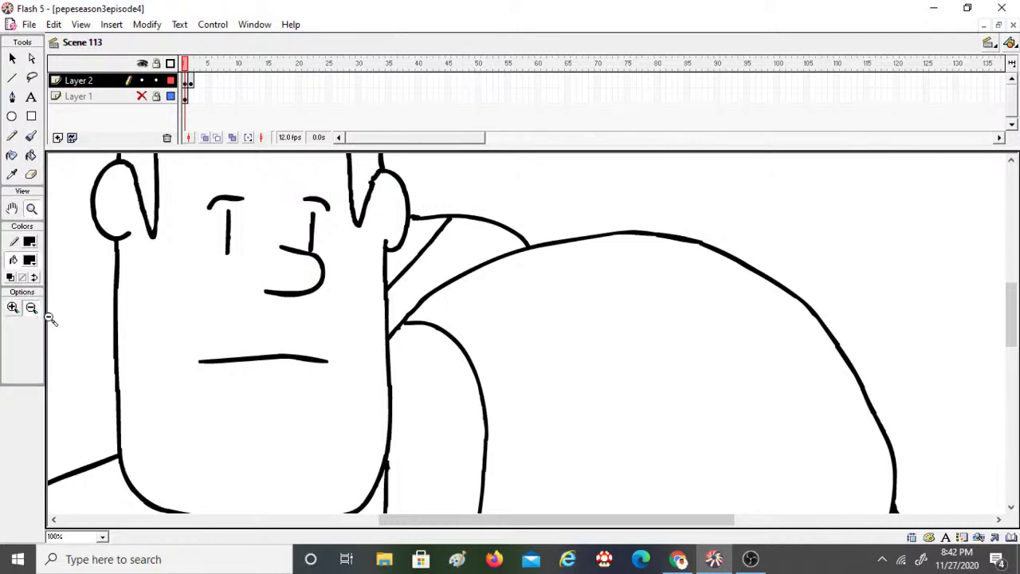
pyautogui.click(408, 441)
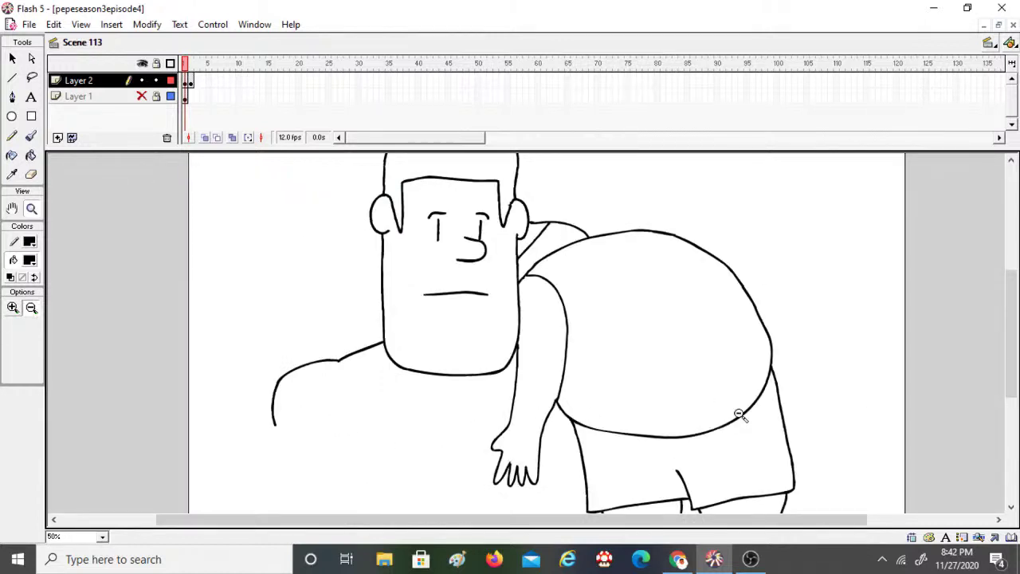
pyautogui.moveTo(1017, 323); pyautogui.dragTo(1012, 346)
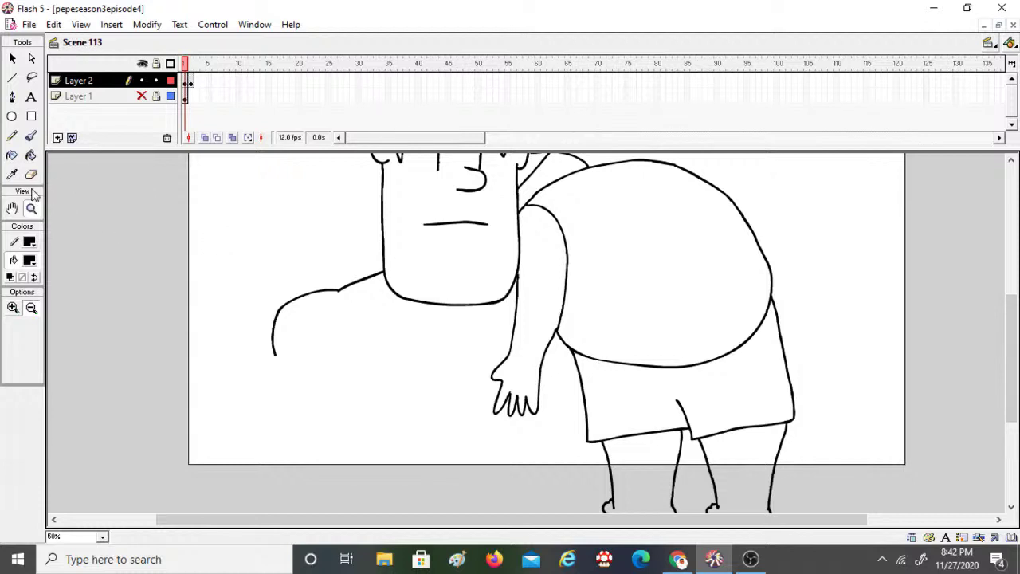
pyautogui.click(13, 307)
pyautogui.click(410, 421)
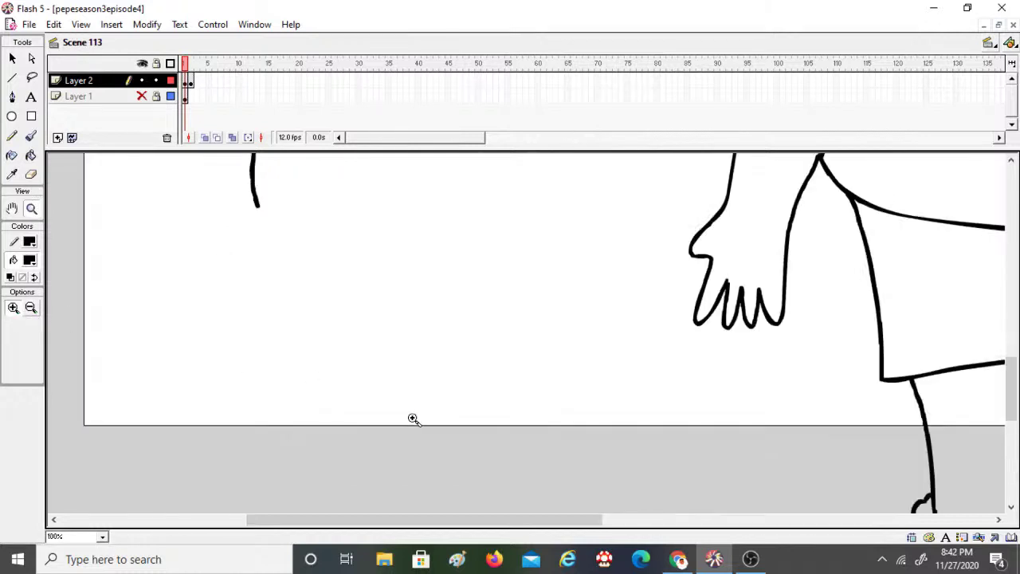
pyautogui.click(32, 137)
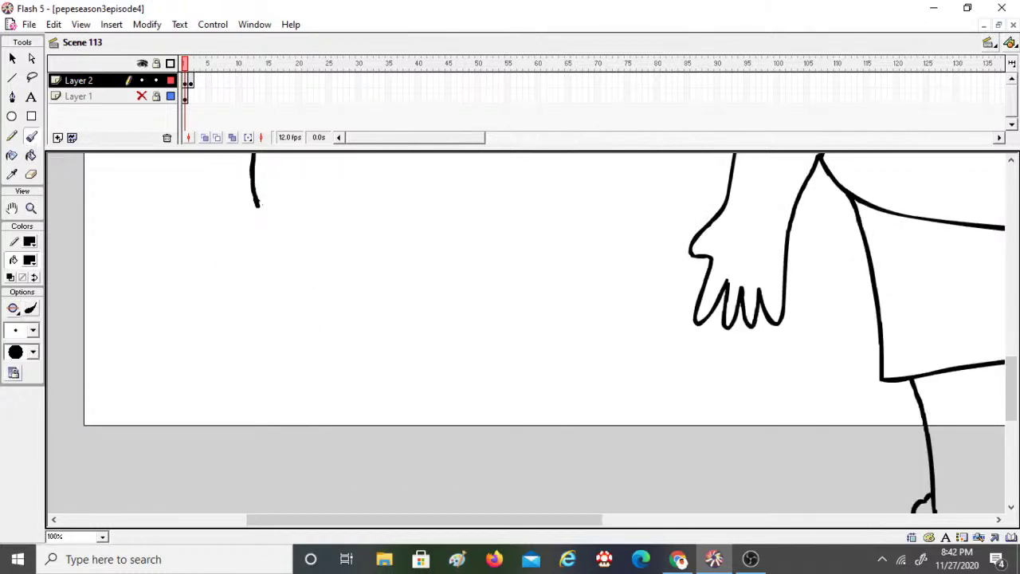
pyautogui.moveTo(246, 215)
pyautogui.mouseDown()
pyautogui.moveTo(231, 300)
pyautogui.moveTo(250, 377)
pyautogui.mouseUp()
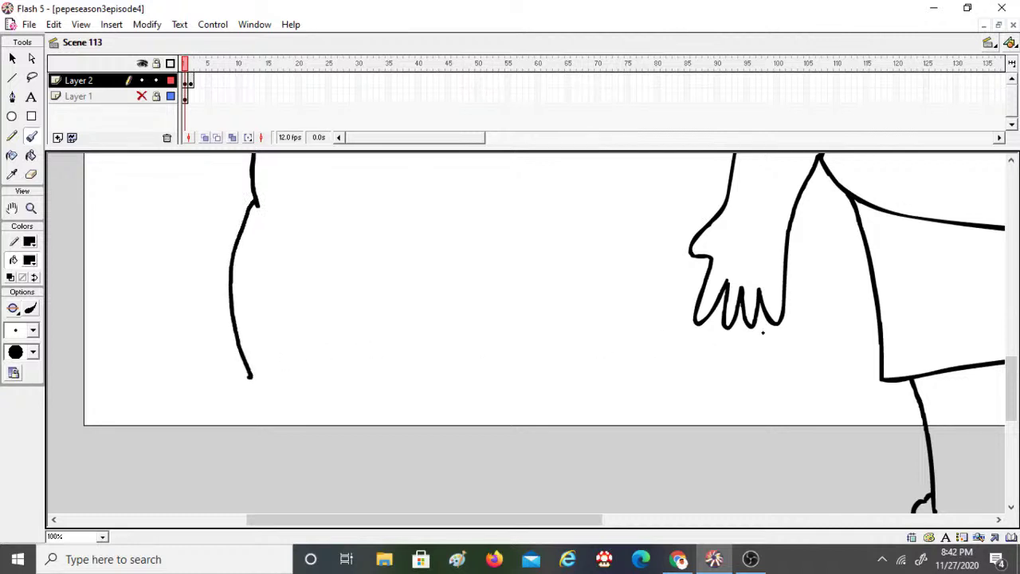
pyautogui.scroll(5, 972, 351)
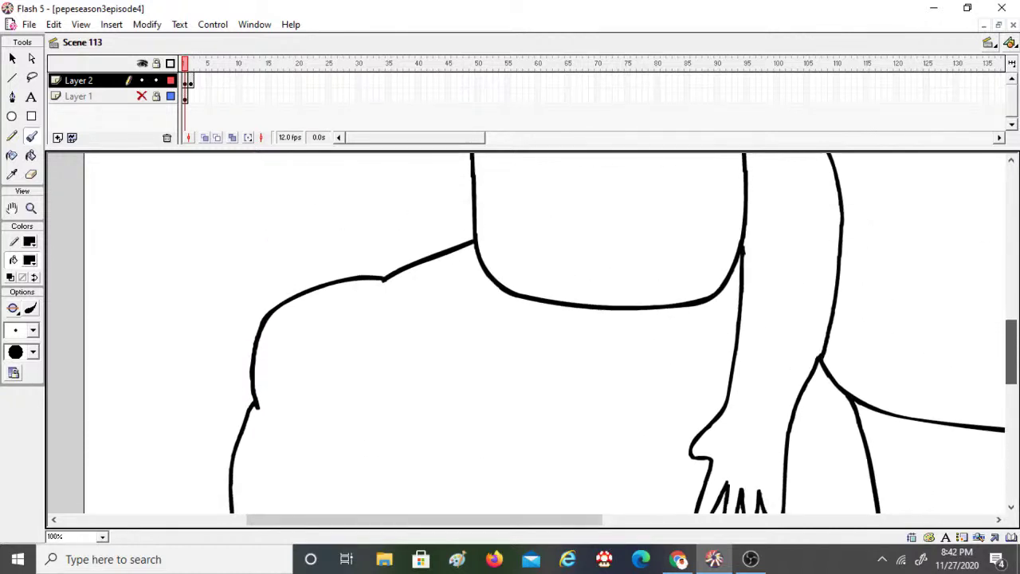
pyautogui.scroll(-3, 980, 339)
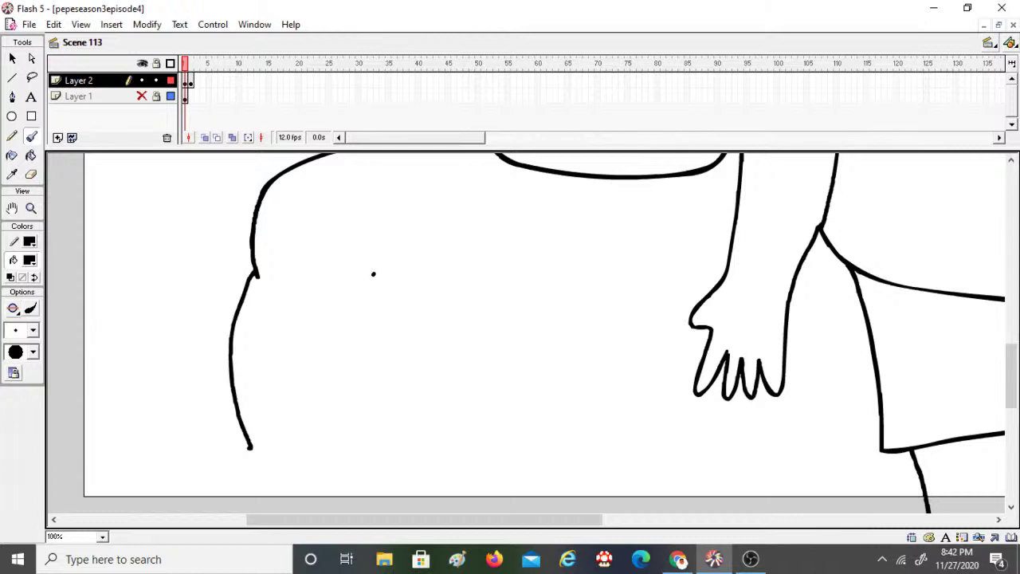
pyautogui.moveTo(373, 274)
pyautogui.mouseDown()
pyautogui.moveTo(391, 322)
pyautogui.moveTo(372, 403)
pyautogui.moveTo(347, 447)
pyautogui.moveTo(349, 503)
pyautogui.mouseUp()
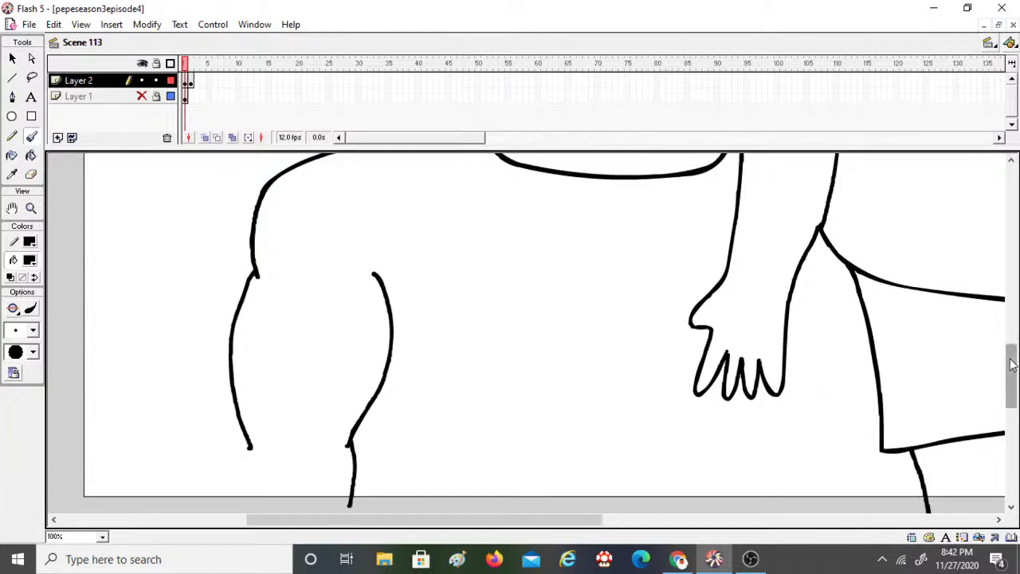
# Step: Brush the large man's forearm with a straight line across the wrist and a hand with fingers below it
pyautogui.moveTo(1011, 376); pyautogui.dragTo(1010, 397)
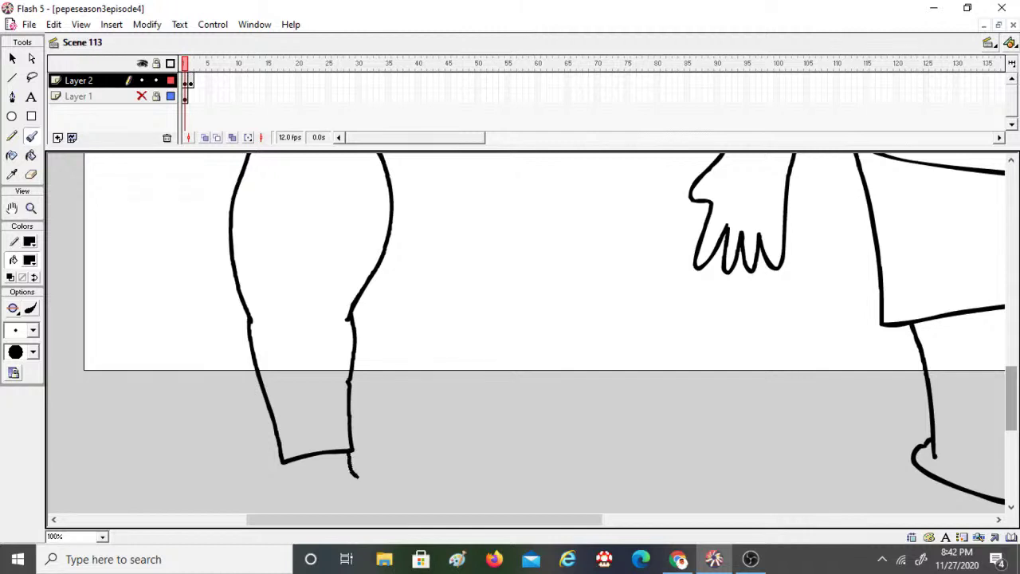
pyautogui.moveTo(361, 491); pyautogui.dragTo(365, 493)
pyautogui.moveTo(1011, 396); pyautogui.dragTo(1011, 419)
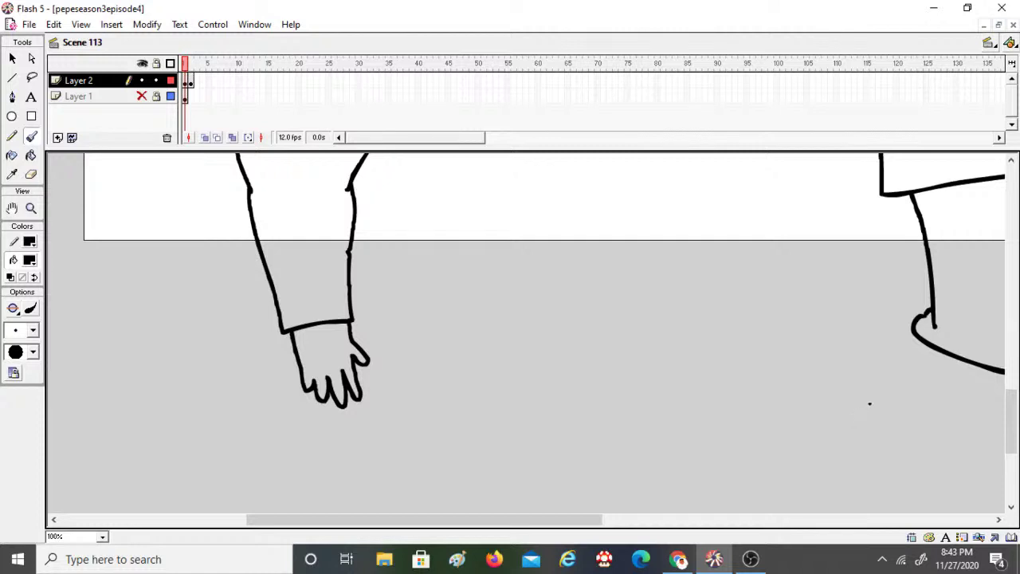
pyautogui.moveTo(1010, 416); pyautogui.dragTo(1014, 362)
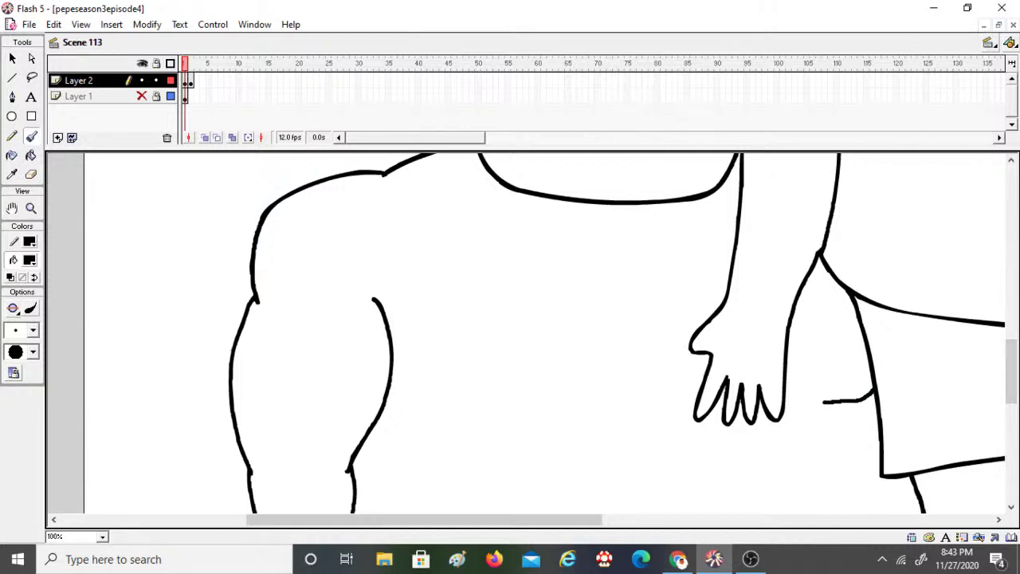
pyautogui.hotkey('ctrl', 'z')
pyautogui.hotkey('ctrl', 'z')
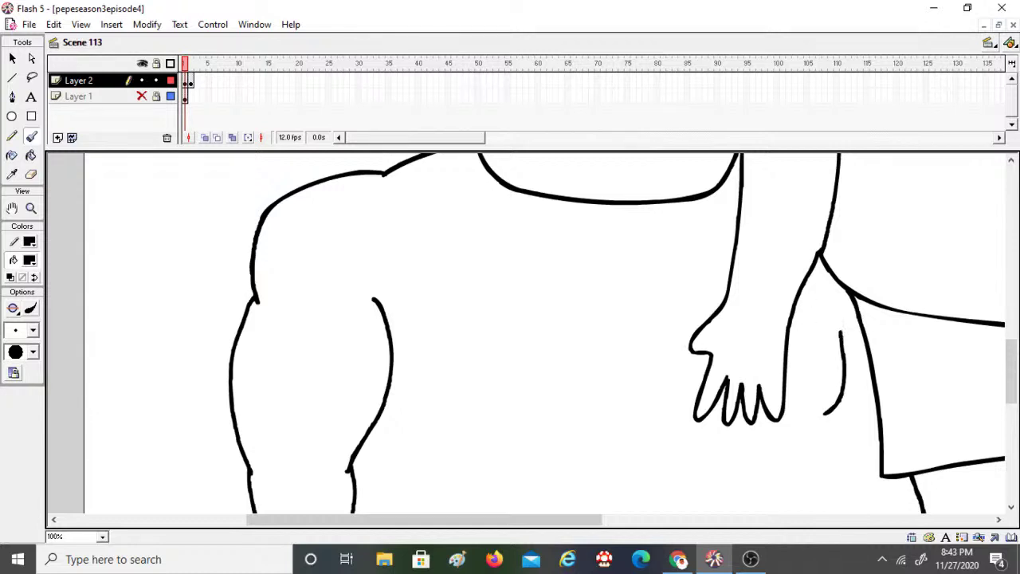
pyautogui.hotkey('ctrl', 'z')
# Step: Brush the large man's torso with a chest curve beside the shorts, both waist lines and a short horizontal line mid-chest
pyautogui.moveTo(872, 380)
pyautogui.mouseDown()
pyautogui.moveTo(844, 421)
pyautogui.moveTo(805, 431)
pyautogui.moveTo(828, 487)
pyautogui.mouseUp()
pyautogui.moveTo(1011, 382); pyautogui.dragTo(1011, 407)
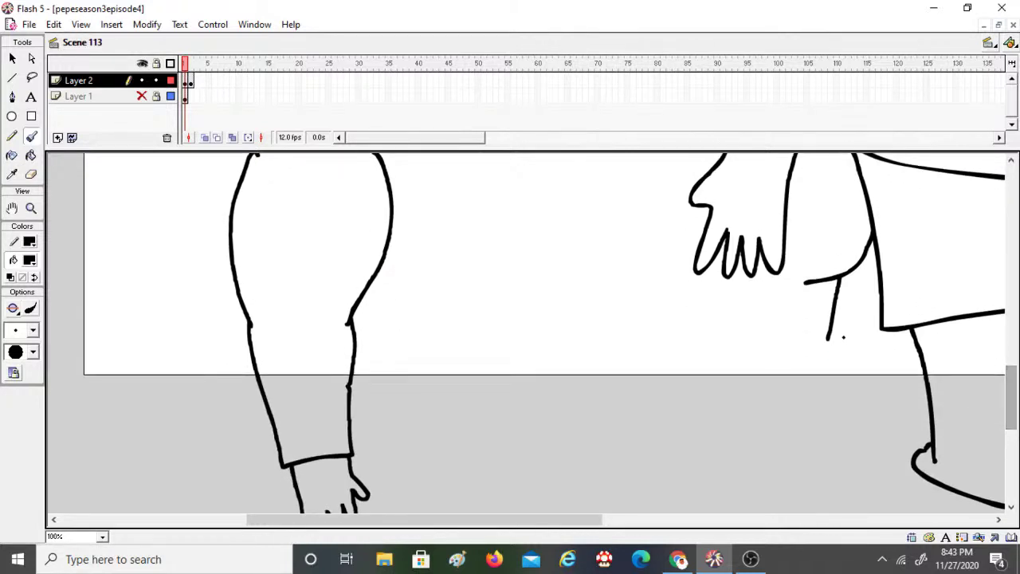
pyautogui.moveTo(828, 338)
pyautogui.mouseDown()
pyautogui.moveTo(779, 492)
pyautogui.moveTo(499, 500)
pyautogui.moveTo(474, 494)
pyautogui.moveTo(448, 357)
pyautogui.moveTo(429, 315)
pyautogui.moveTo(382, 263)
pyautogui.mouseUp()
pyautogui.moveTo(1010, 398); pyautogui.dragTo(1011, 372)
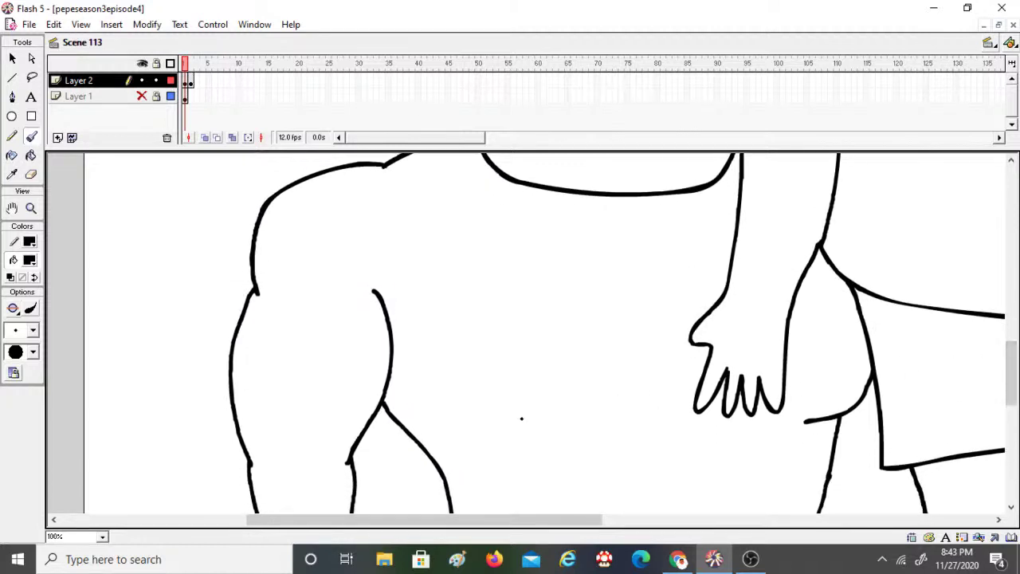
pyautogui.moveTo(520, 418); pyautogui.dragTo(604, 417)
pyautogui.moveTo(1009, 376)
pyautogui.mouseDown()
pyautogui.moveTo(1007, 324)
pyautogui.moveTo(1007, 411)
pyautogui.moveTo(1005, 374)
pyautogui.moveTo(1004, 388)
pyautogui.mouseUp()
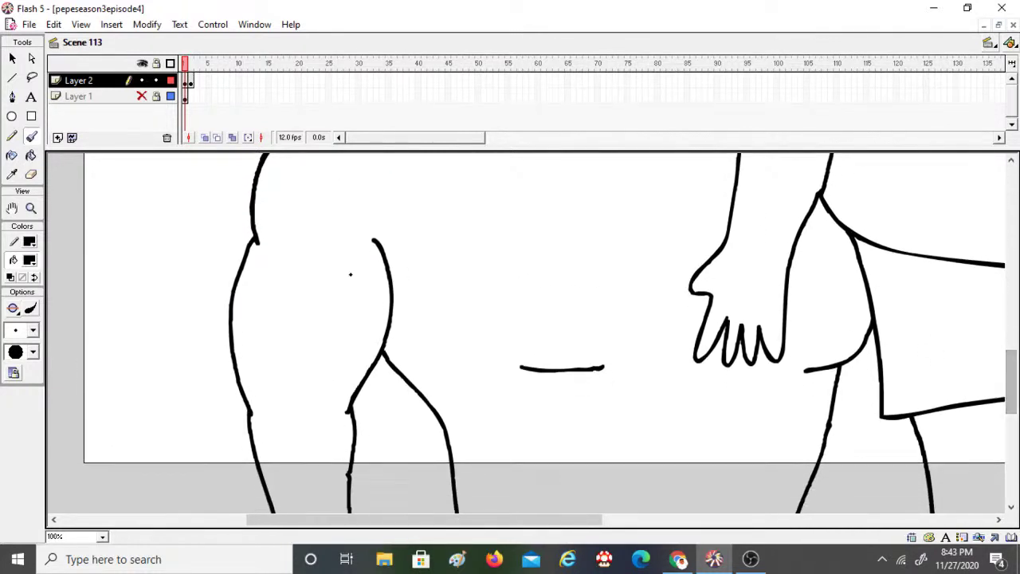
# Step: Fill the large man's hair and the small triangular area behind his ear with black
pyautogui.click(31, 209)
pyautogui.click(30, 309)
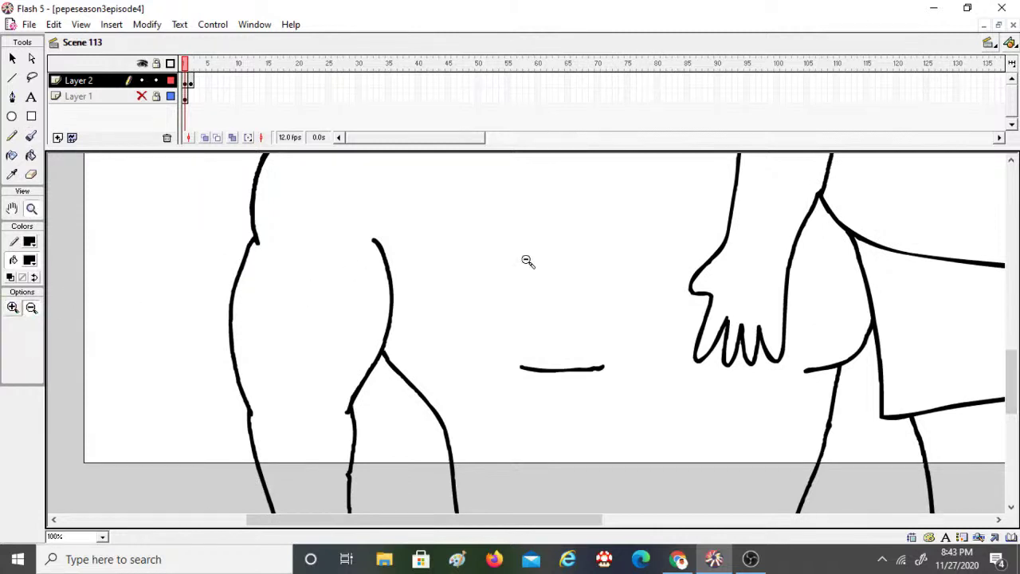
pyautogui.click(657, 265)
pyautogui.moveTo(1010, 327); pyautogui.dragTo(1011, 279)
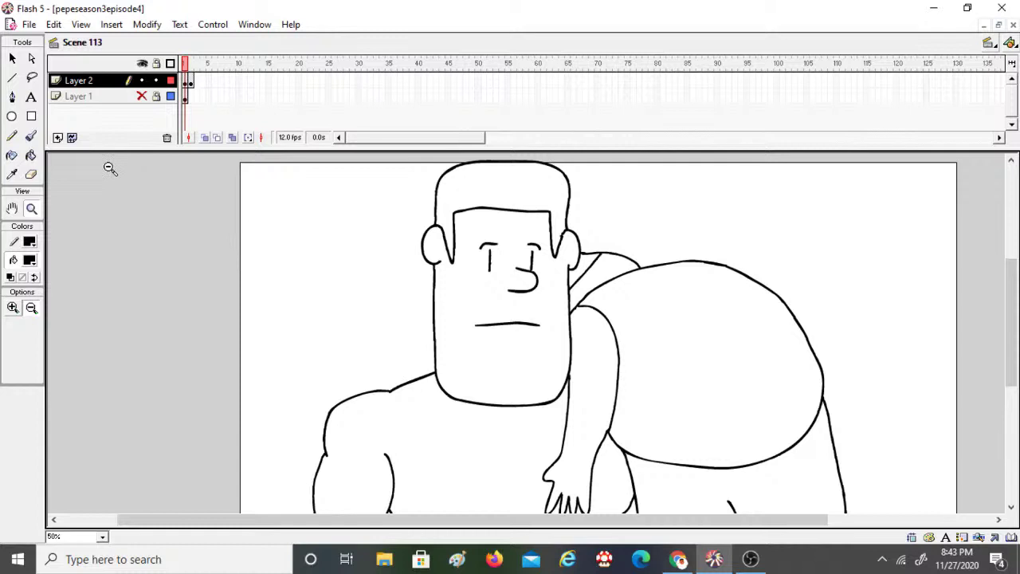
pyautogui.click(30, 155)
pyautogui.click(517, 181)
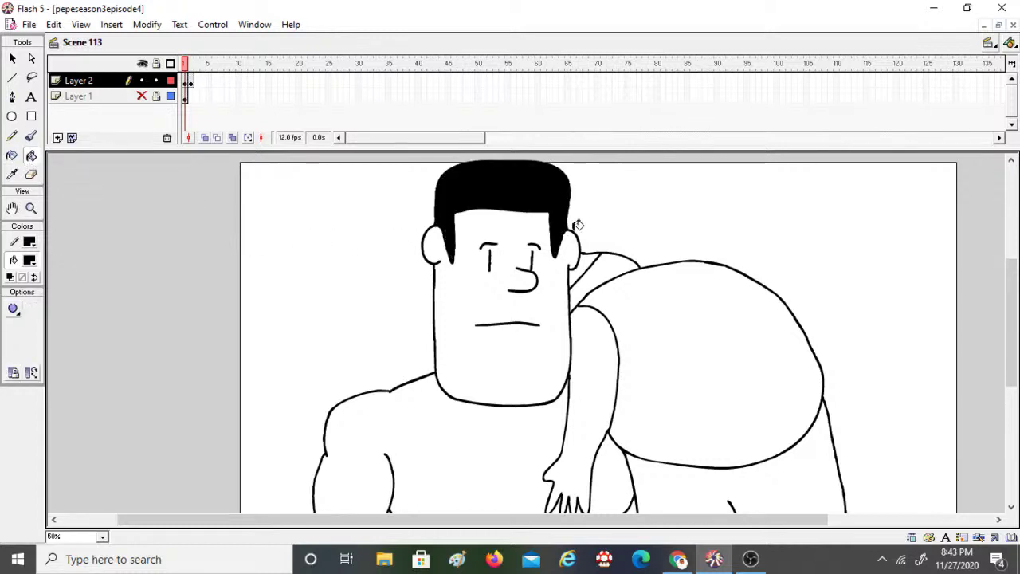
pyautogui.click(594, 253)
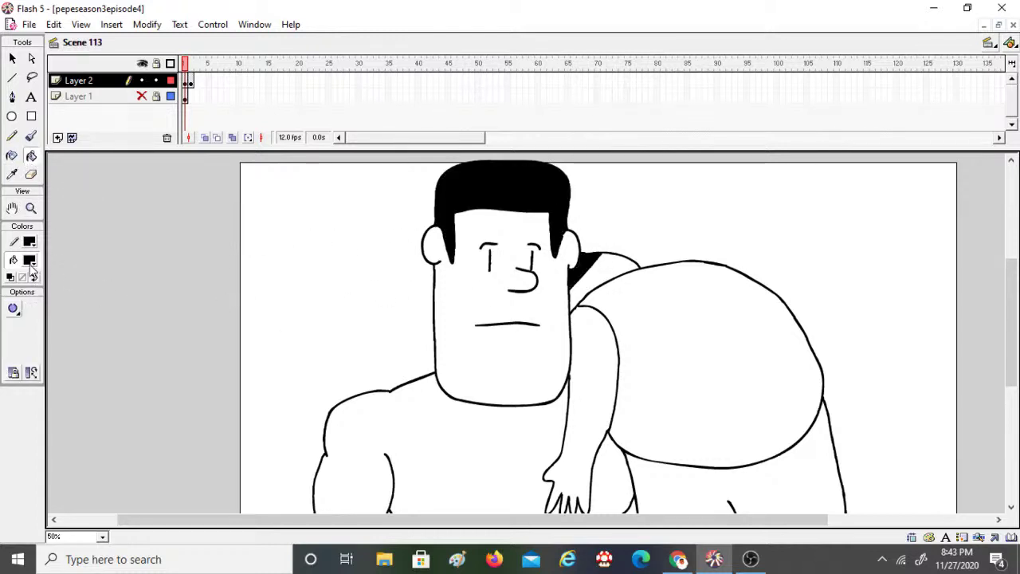
# Step: Set the fill colour to a custom brown with red 155, green 78 and blue 0
pyautogui.click(32, 271)
pyautogui.click(126, 293)
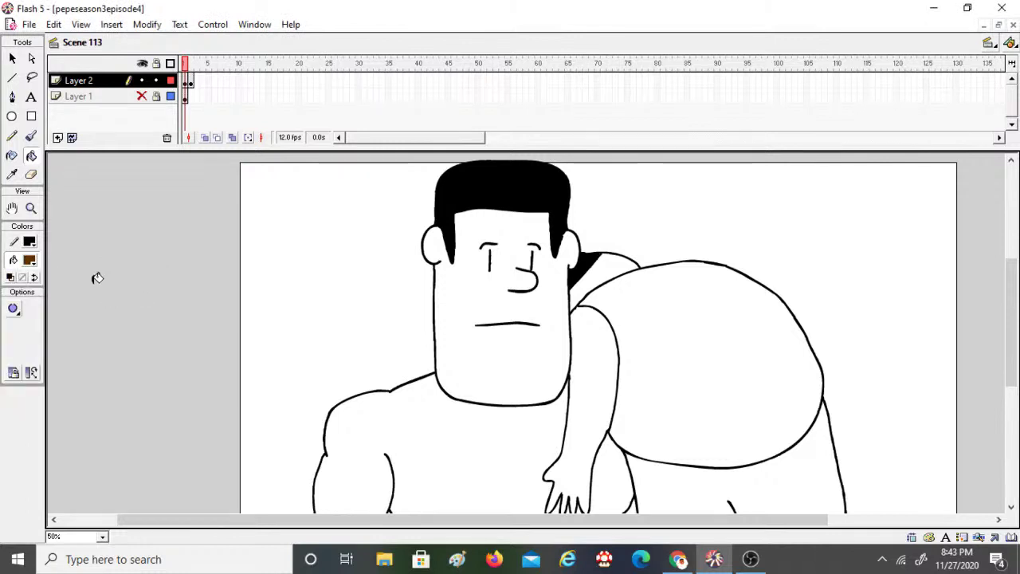
pyautogui.click(32, 269)
pyautogui.press('Escape')
pyautogui.click(30, 270)
pyautogui.press('Escape')
pyautogui.click(32, 263)
pyautogui.click(157, 280)
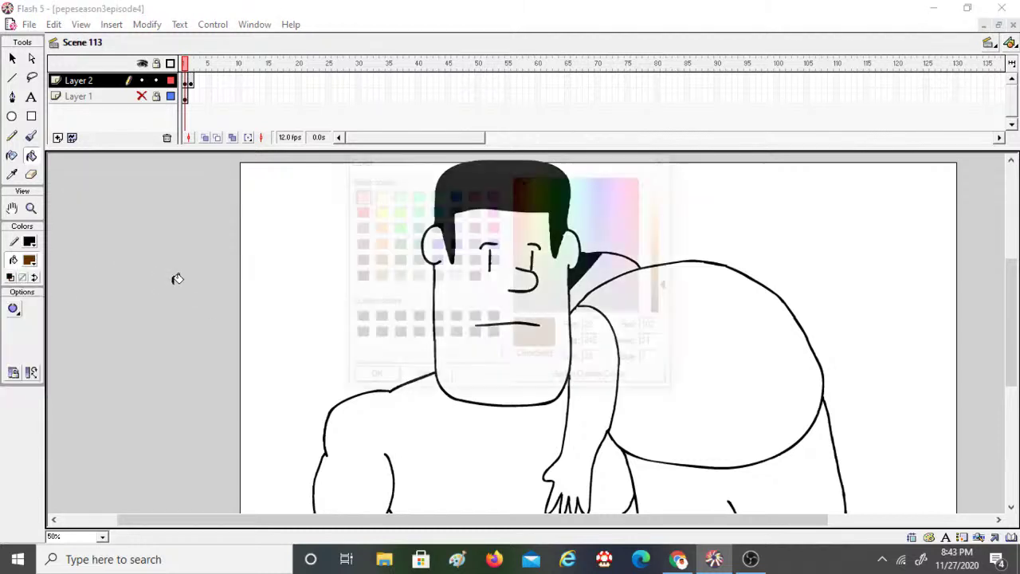
pyautogui.moveTo(668, 285); pyautogui.dragTo(668, 271)
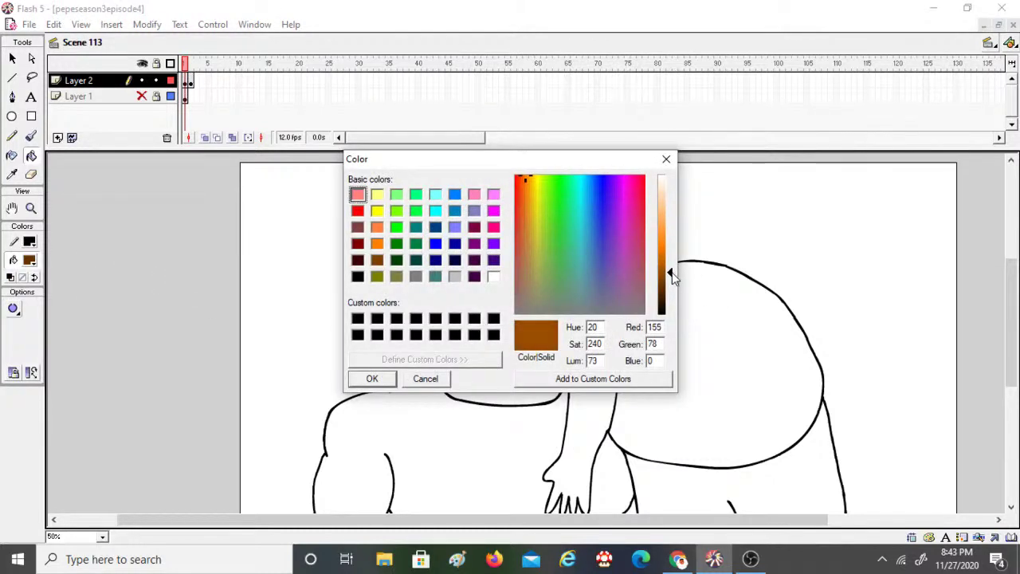
pyautogui.click(372, 378)
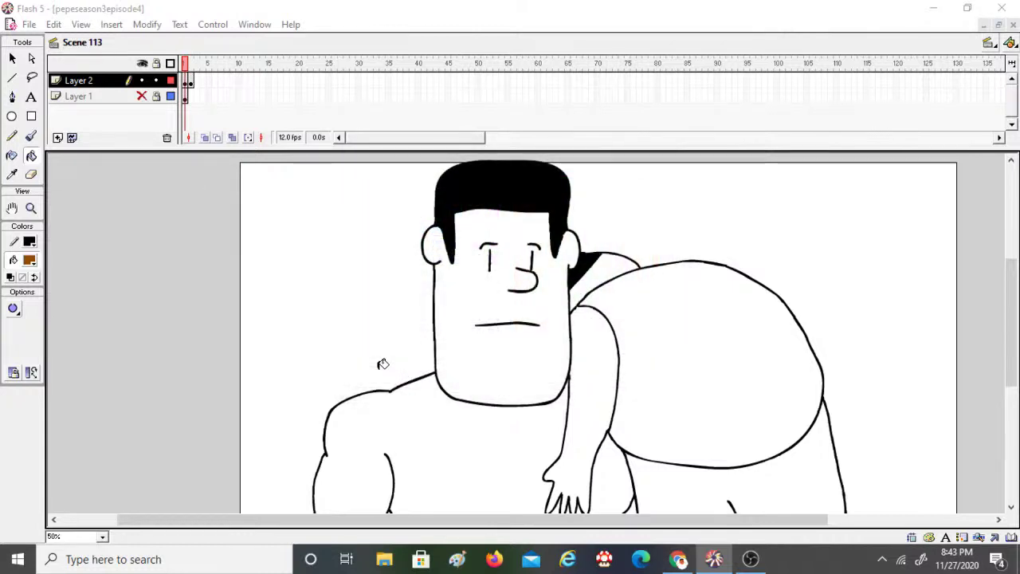
# Step: Fill the large man's face and ears with the brown, and try to fill his body with it
pyautogui.click(468, 364)
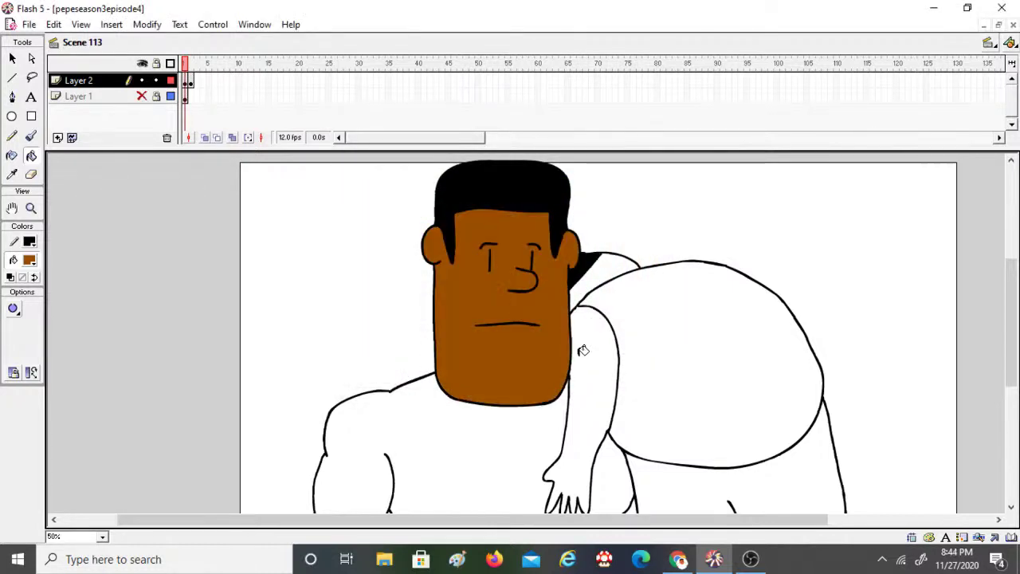
pyautogui.scroll(-3, 467, 379)
pyautogui.click(374, 478)
pyautogui.scroll(2, 455, 447)
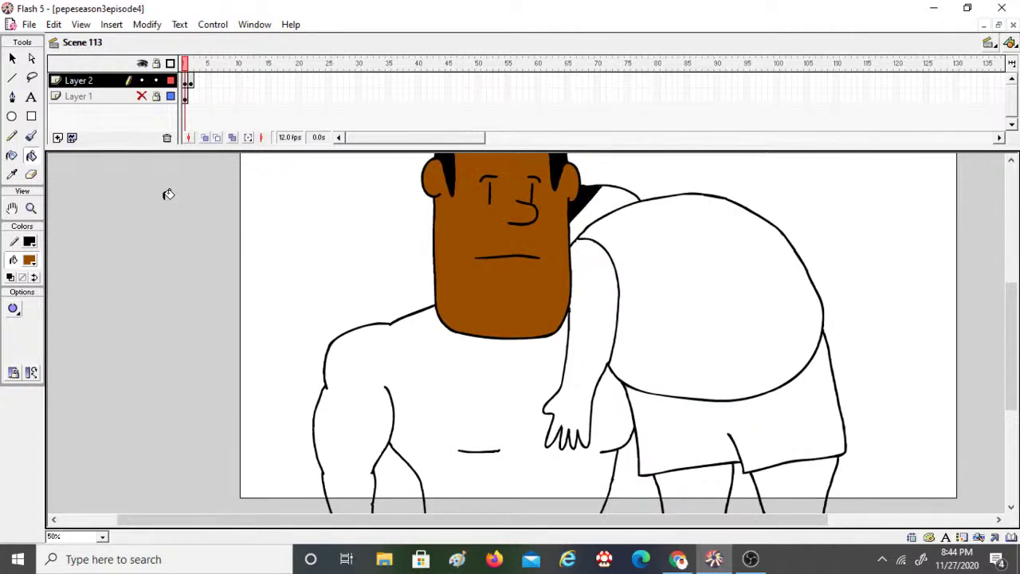
# Step: Fill the slumped character's neck and arm with the salmon skin colour, and his rounded shirt back with white
pyautogui.click(30, 261)
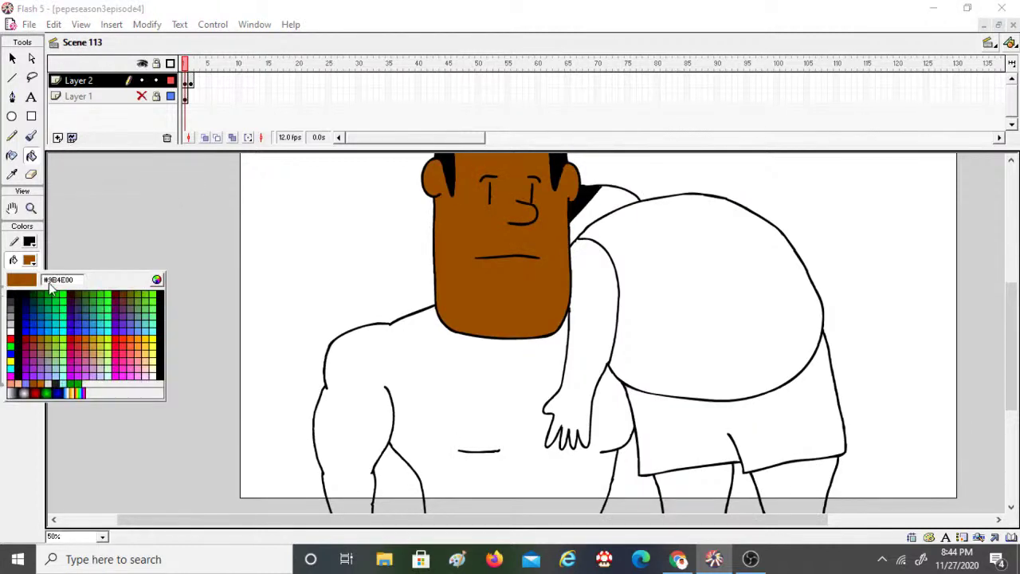
pyautogui.click(14, 383)
pyautogui.click(621, 245)
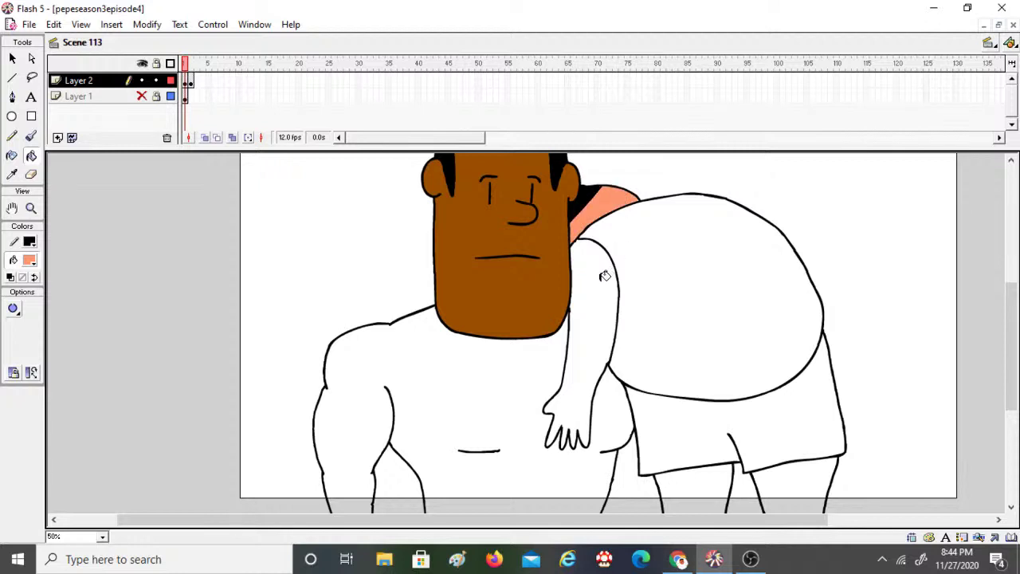
pyautogui.click(602, 275)
pyautogui.click(649, 271)
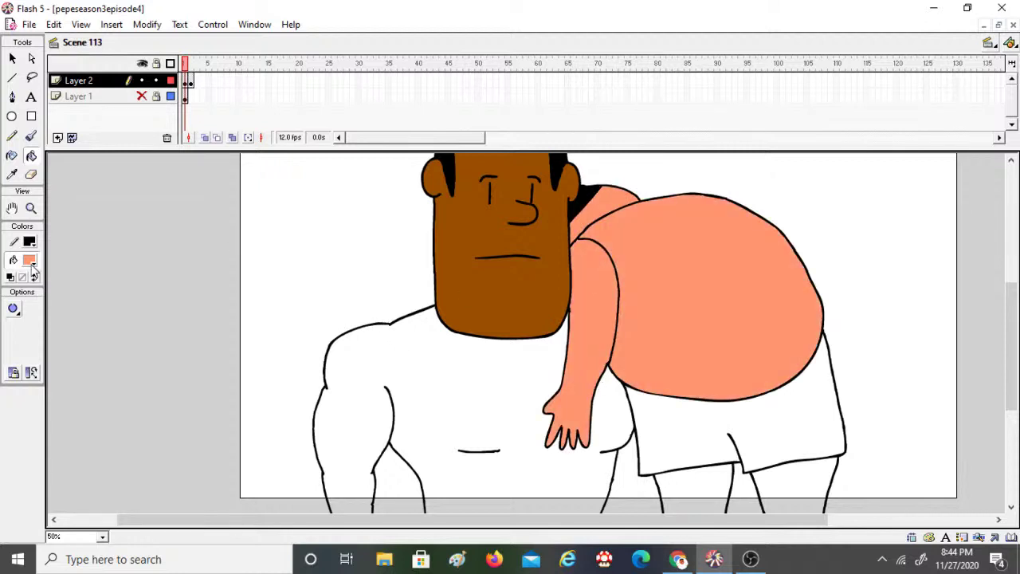
pyautogui.click(30, 263)
pyautogui.click(298, 241)
pyautogui.click(747, 322)
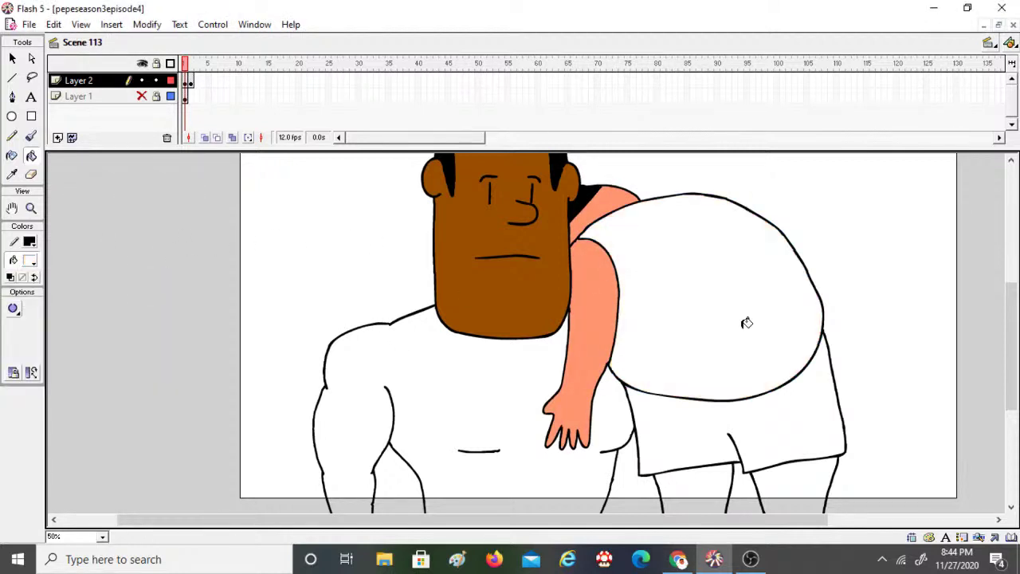
# Step: Switch to Chrome, play "Finn Gruva - Back To You (Official Audio)" from the YouTube mix, and check the livestream page before returning to Flash
pyautogui.click(677, 559)
pyautogui.click(295, 8)
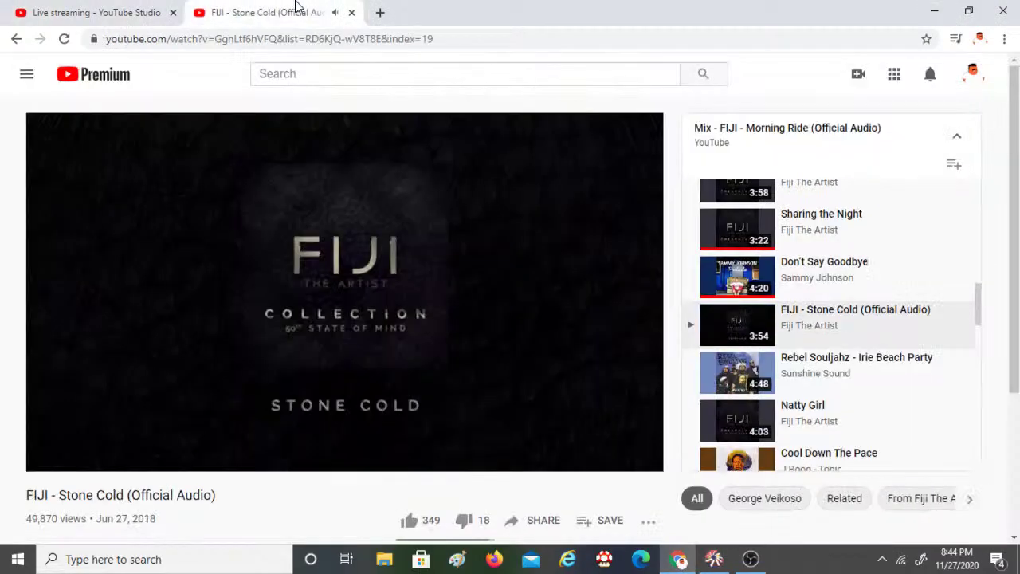
pyautogui.scroll(-3, 797, 299)
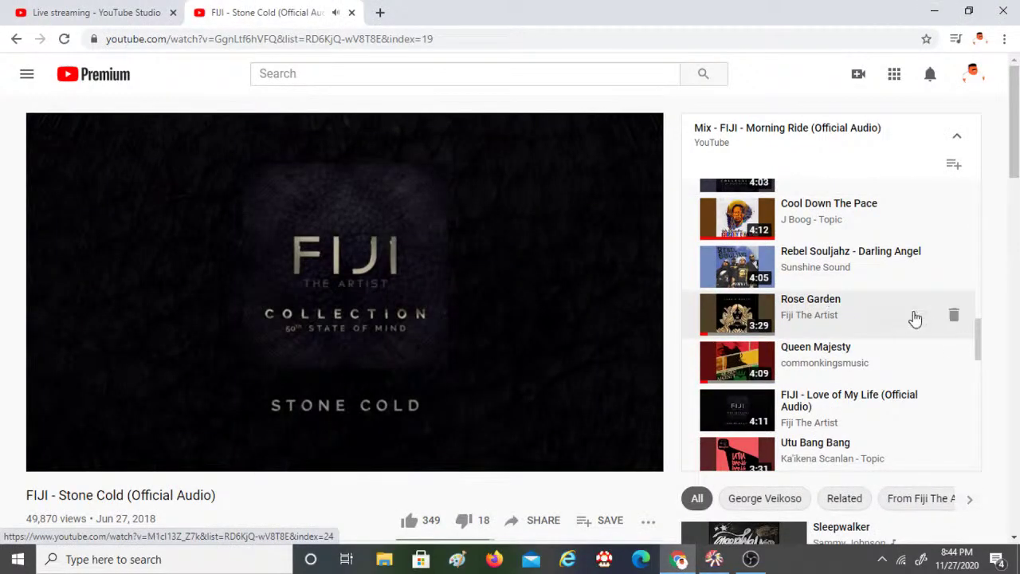
pyautogui.scroll(-3, 915, 319)
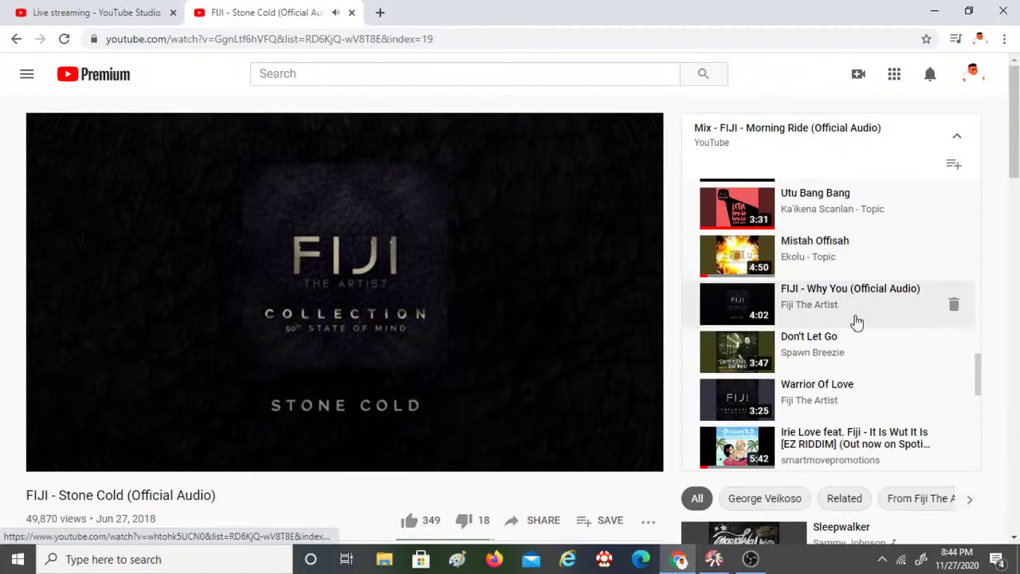
pyautogui.scroll(-2, 857, 323)
pyautogui.scroll(-3, 867, 344)
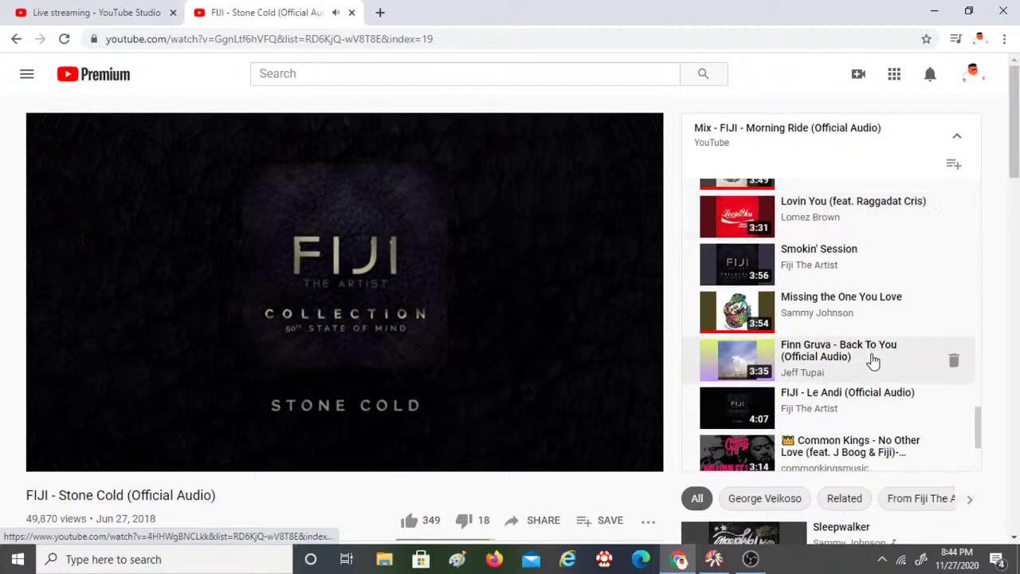
pyautogui.scroll(-2, 873, 361)
pyautogui.click(876, 223)
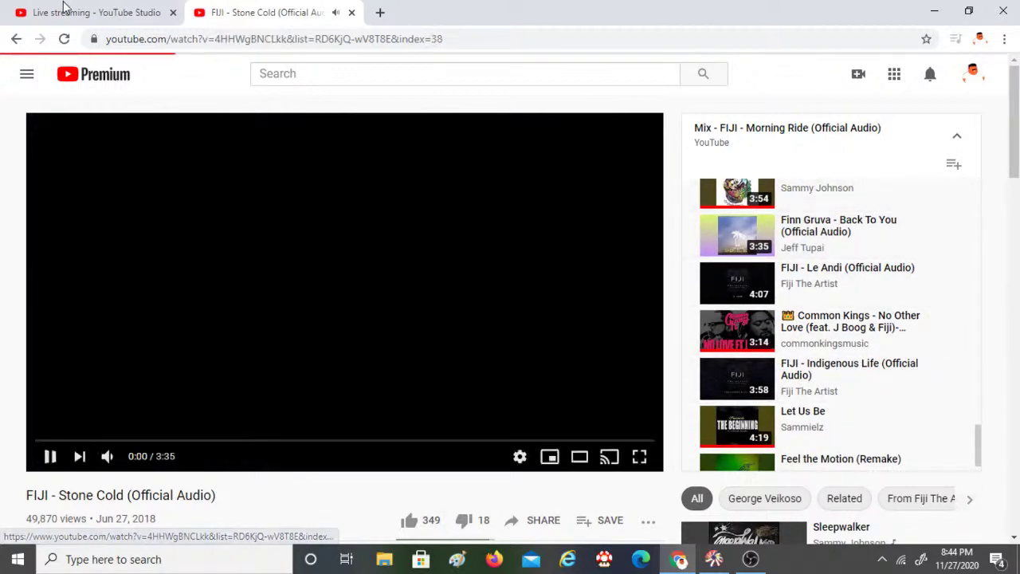
pyautogui.click(64, 8)
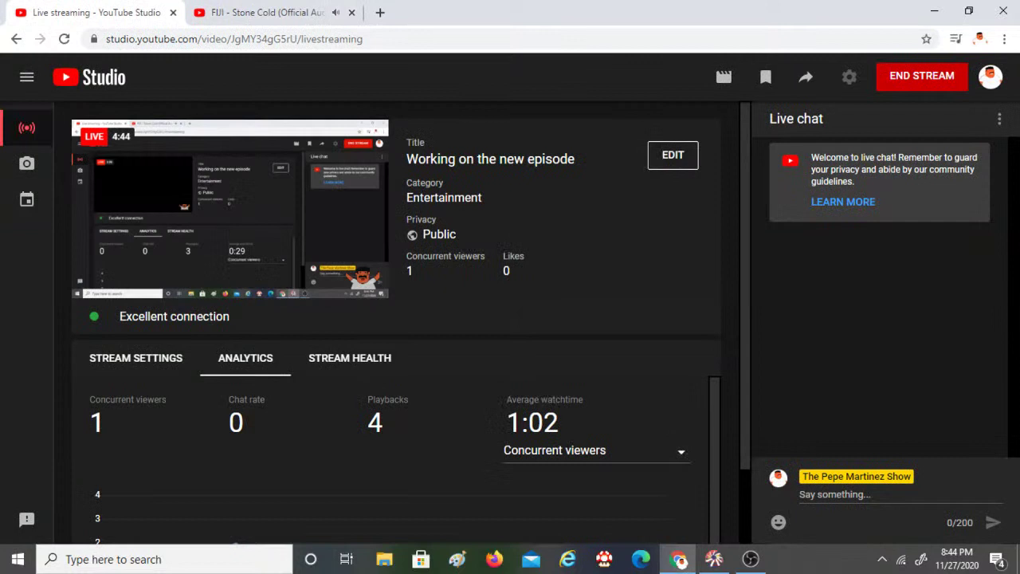
pyautogui.click(731, 568)
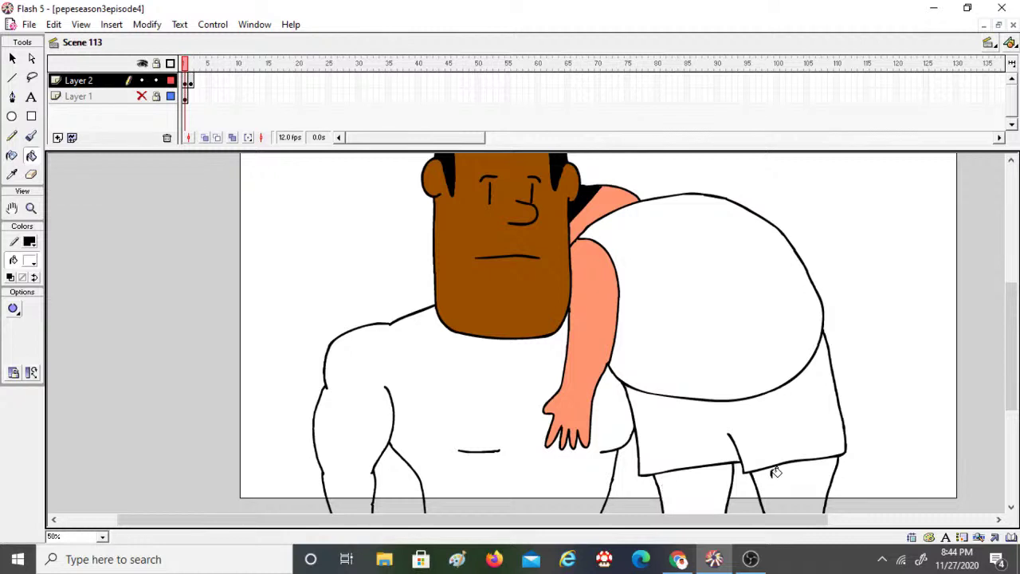
# Step: Fill both of the slumped character's legs with the salmon colour sampled from his arm
pyautogui.scroll(-2, 807, 477)
pyautogui.click(32, 260)
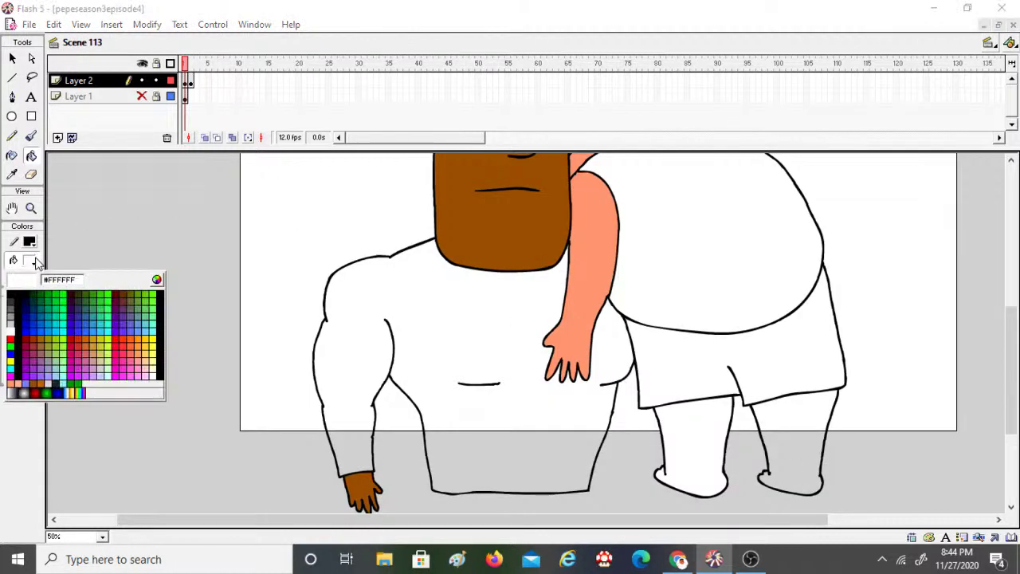
pyautogui.click(594, 263)
pyautogui.click(698, 439)
pyautogui.click(797, 426)
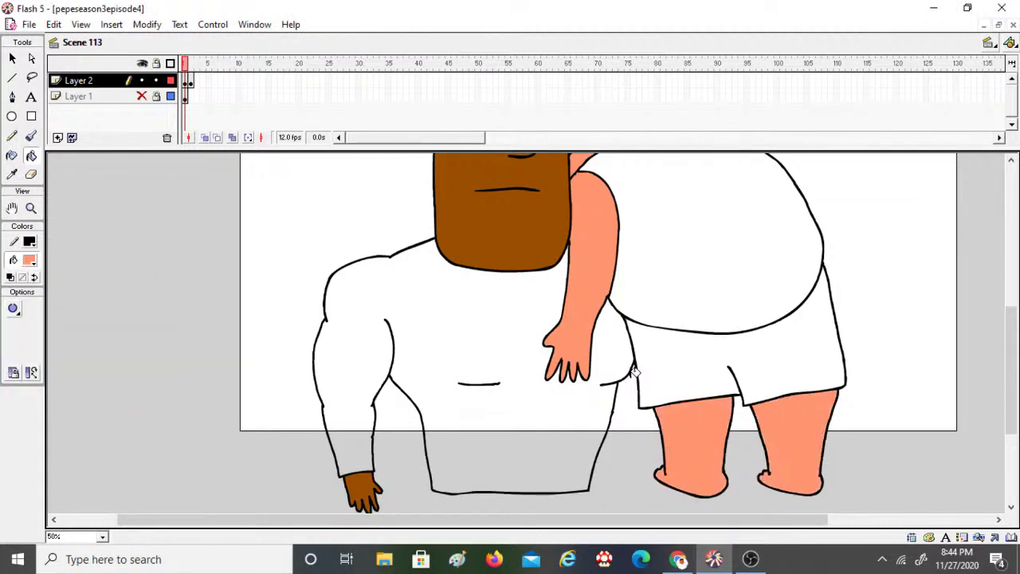
# Step: Fill the slumped character's rounded back and shorts with the salmon skin colour
pyautogui.scroll(2, 630, 382)
pyautogui.click(678, 278)
pyautogui.click(712, 434)
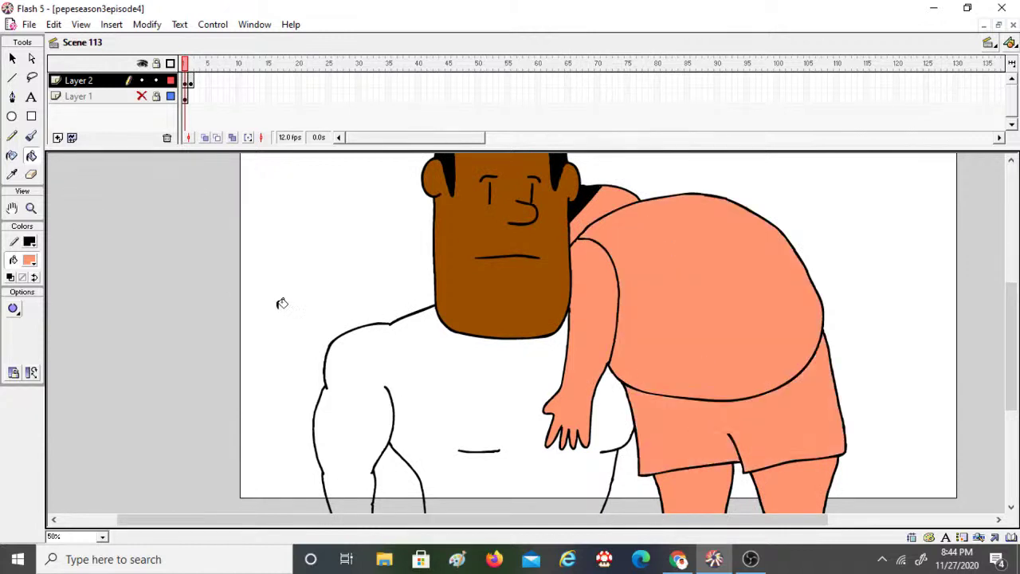
# Step: Fill the slumped character's shirt with white and his shorts with light grey #CCCCCC
pyautogui.click(30, 260)
pyautogui.click(12, 335)
pyautogui.click(731, 312)
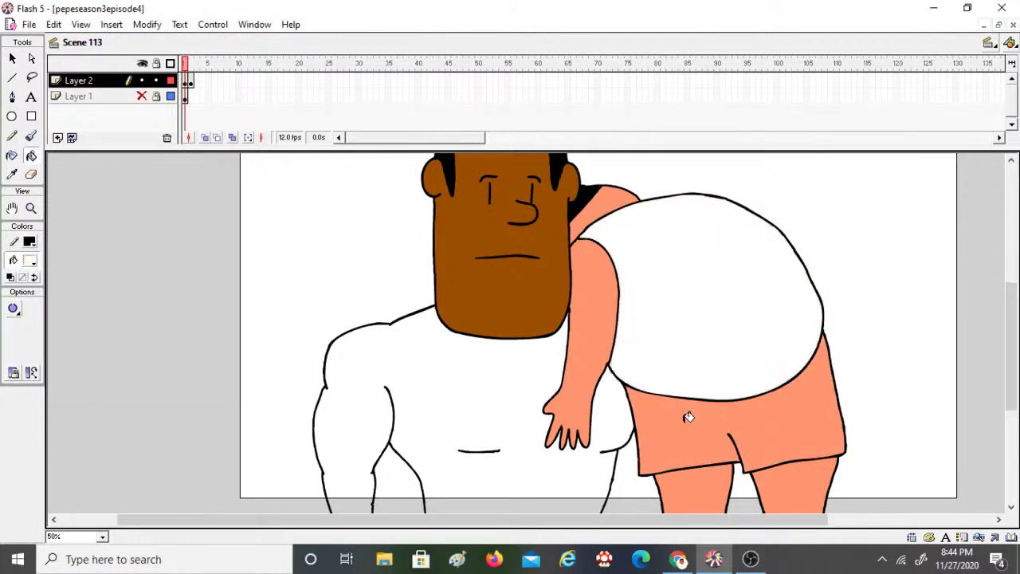
pyautogui.click(686, 415)
pyautogui.click(29, 260)
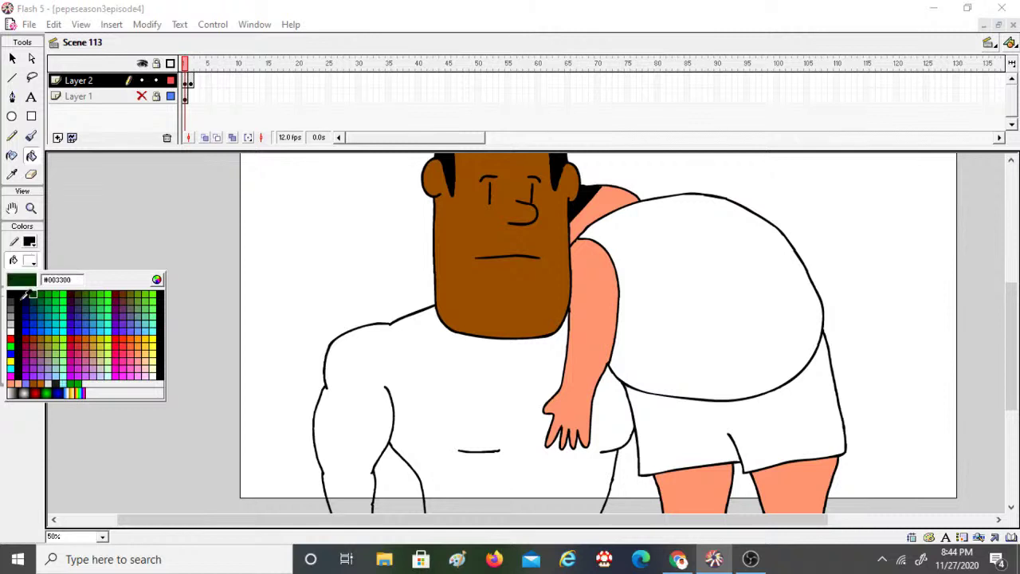
pyautogui.click(12, 313)
pyautogui.click(603, 383)
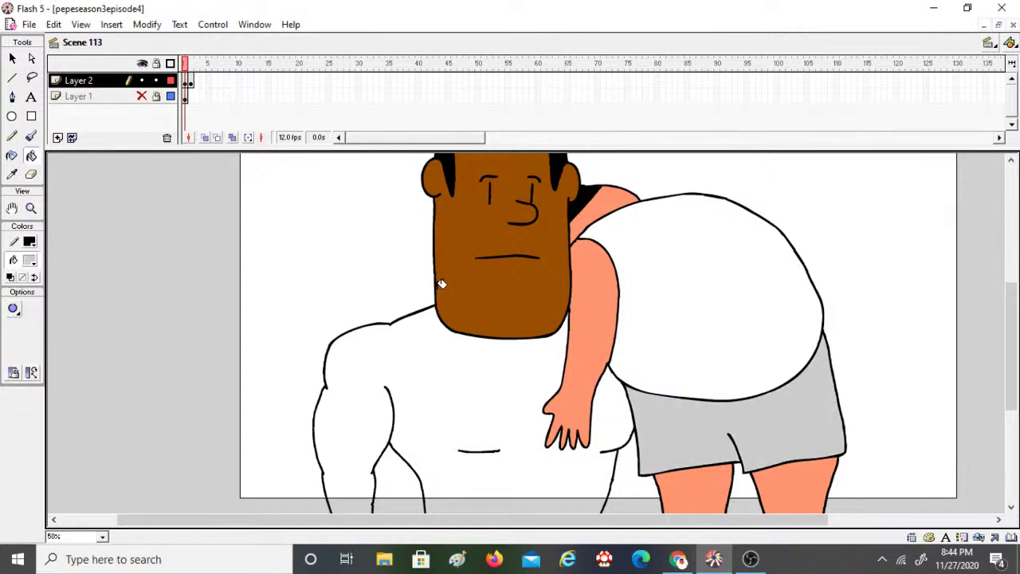
# Step: Fill the large man's long-sleeved shirt with green
pyautogui.scroll(-5, 441, 284)
pyautogui.click(29, 260)
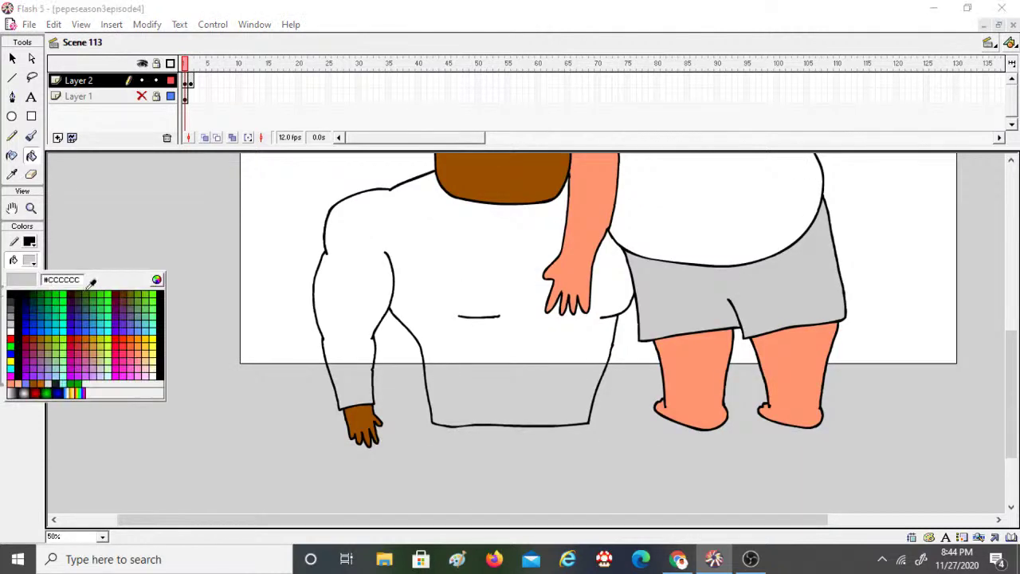
pyautogui.click(96, 287)
pyautogui.click(404, 264)
pyautogui.scroll(5, 404, 264)
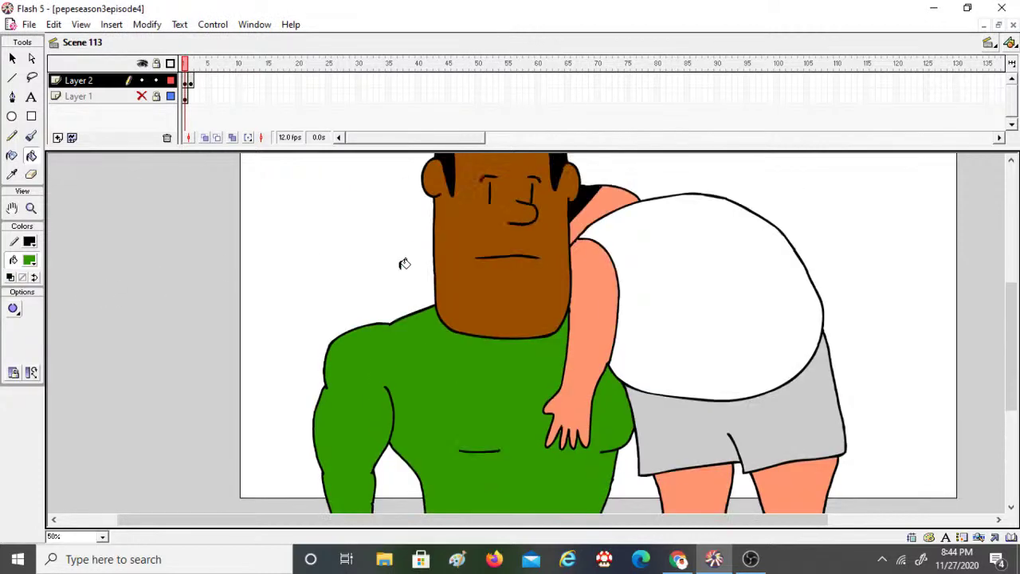
# Step: Select all the artwork on the first frame of Layer 2 and move both characters lower on the stage
pyautogui.click(84, 82)
pyautogui.click(88, 96)
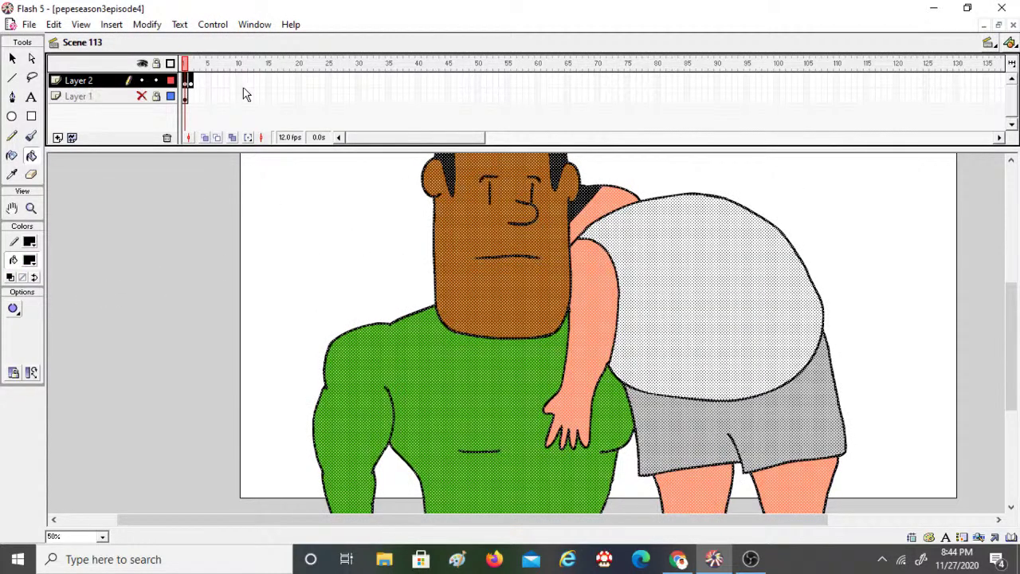
pyautogui.click(190, 92)
pyautogui.click(184, 82)
pyautogui.click(12, 60)
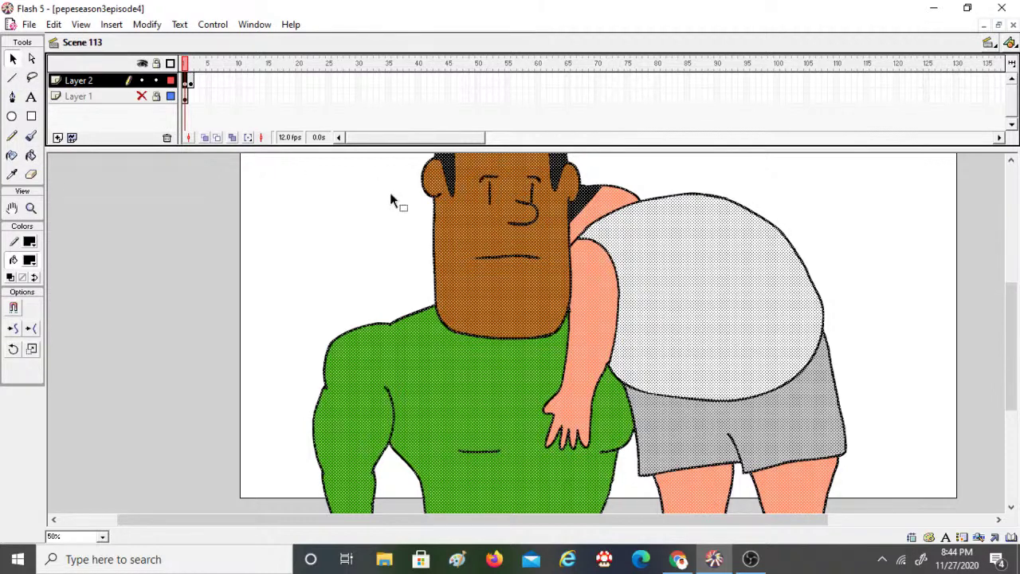
pyautogui.moveTo(537, 291); pyautogui.dragTo(552, 364)
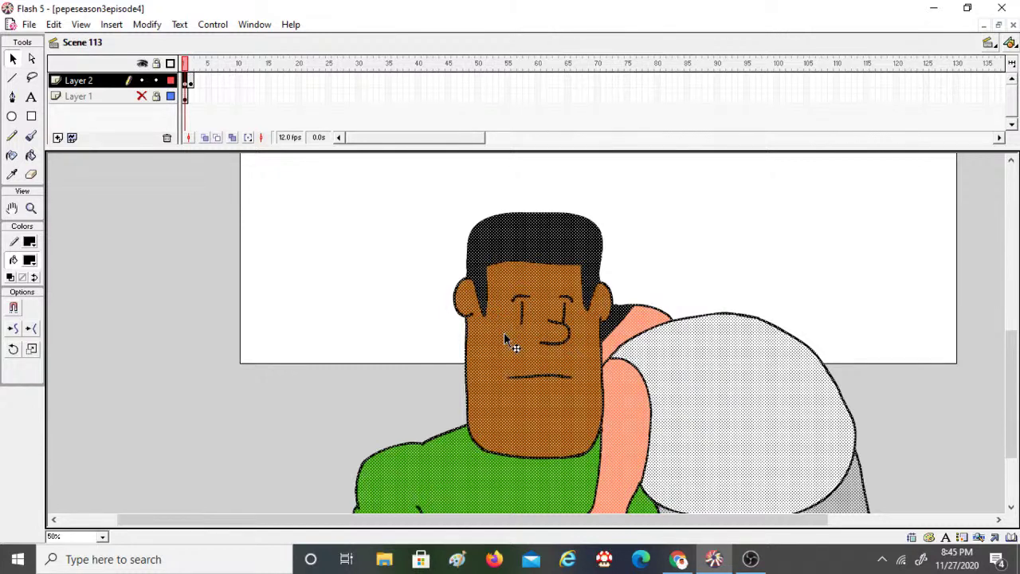
pyautogui.moveTo(522, 344); pyautogui.dragTo(519, 321)
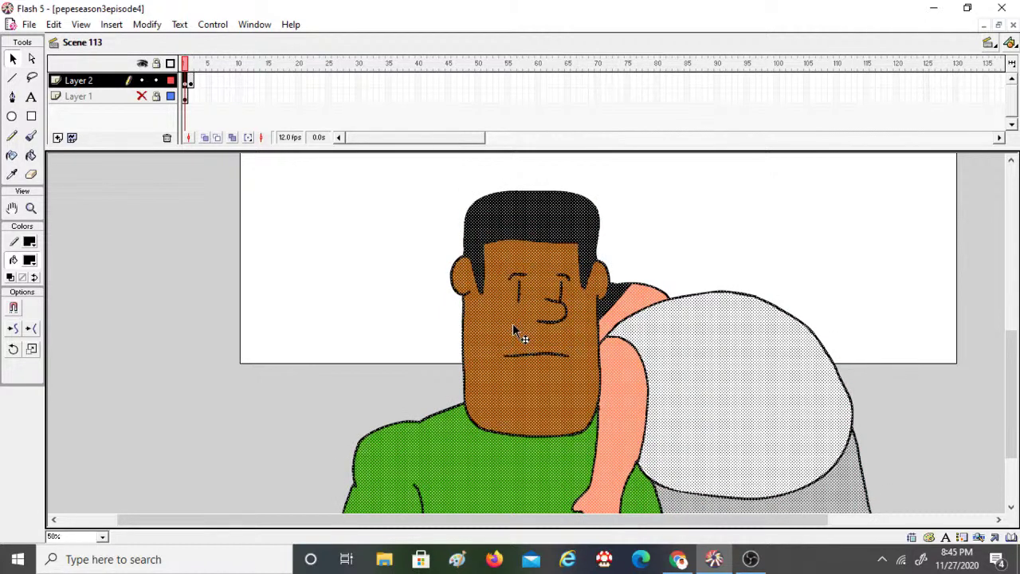
pyautogui.scroll(-3, 513, 322)
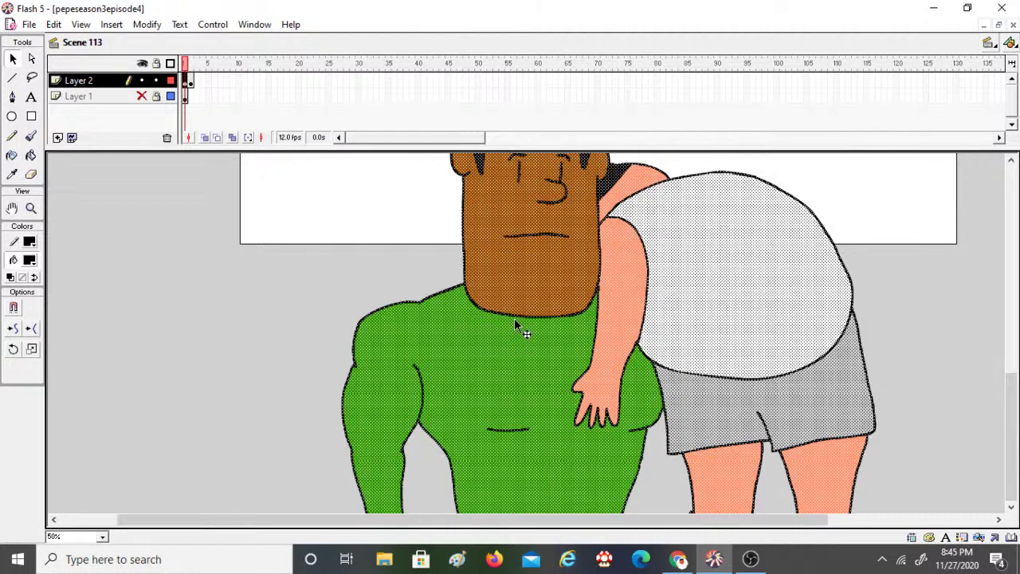
pyautogui.scroll(2, 515, 323)
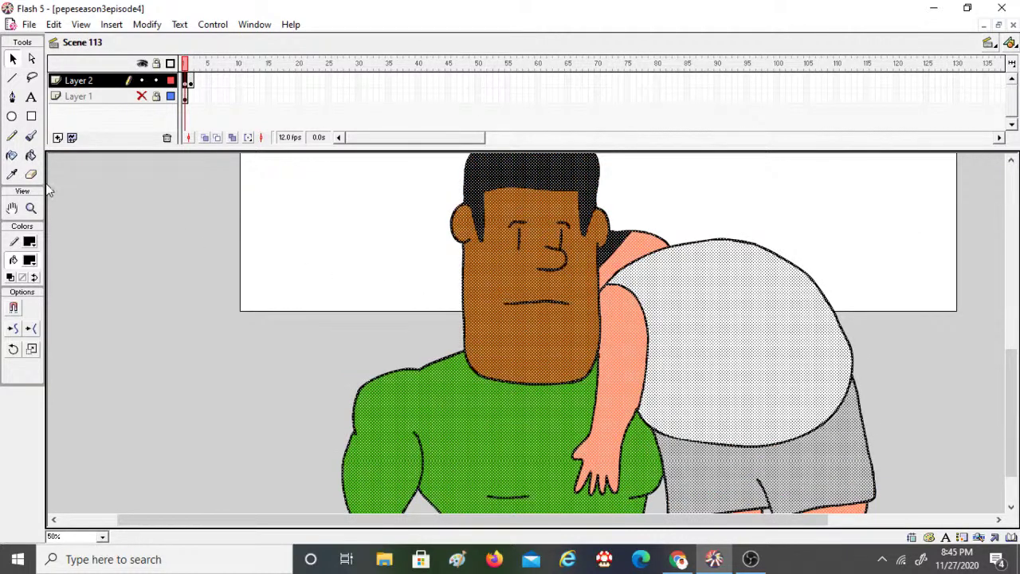
pyautogui.moveTo(535, 331); pyautogui.dragTo(502, 277)
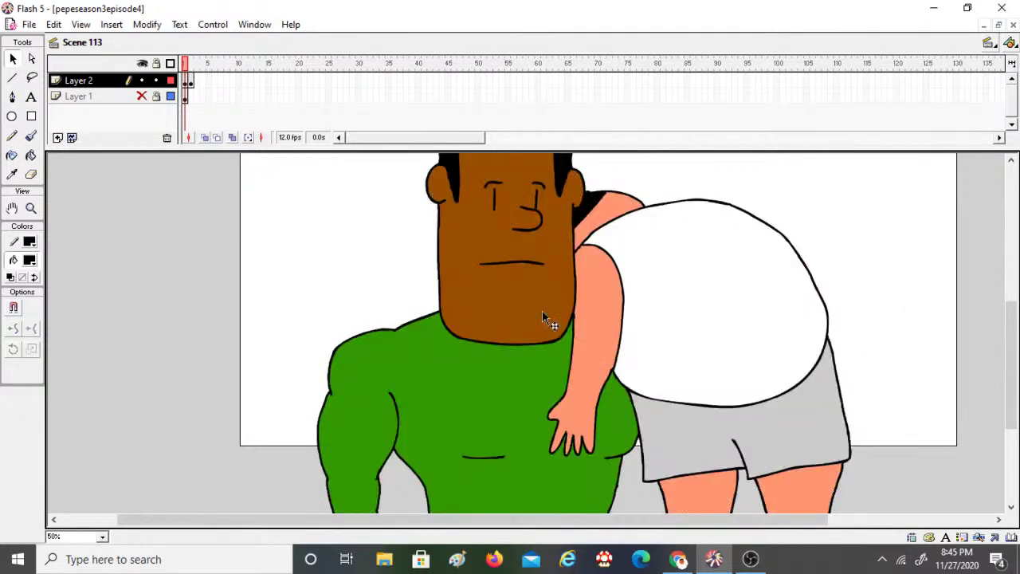
# Step: Erase a gap in the upper outline of the slumped character's back, on the side away from his head
pyautogui.click(31, 137)
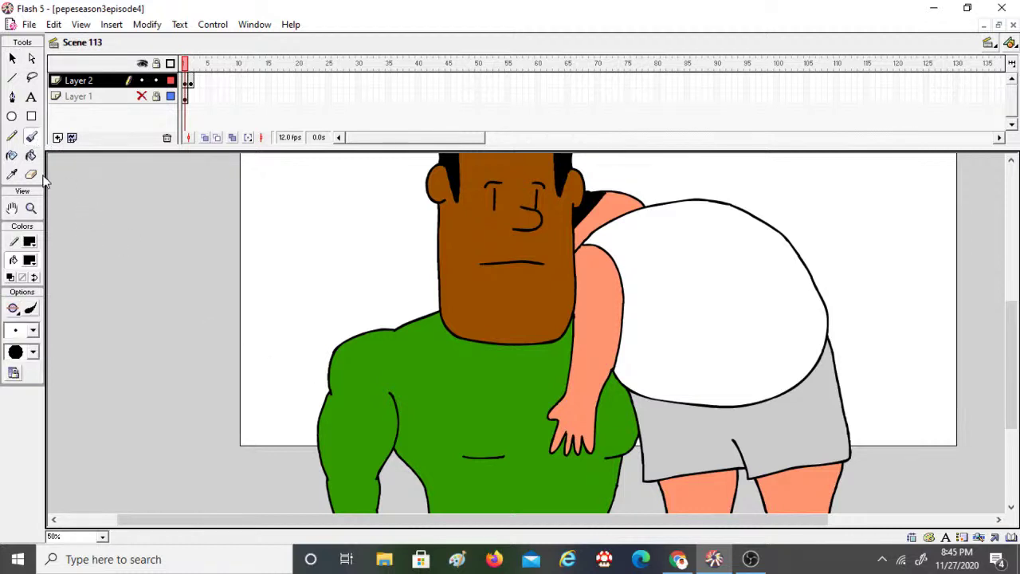
pyautogui.rightClick(603, 310)
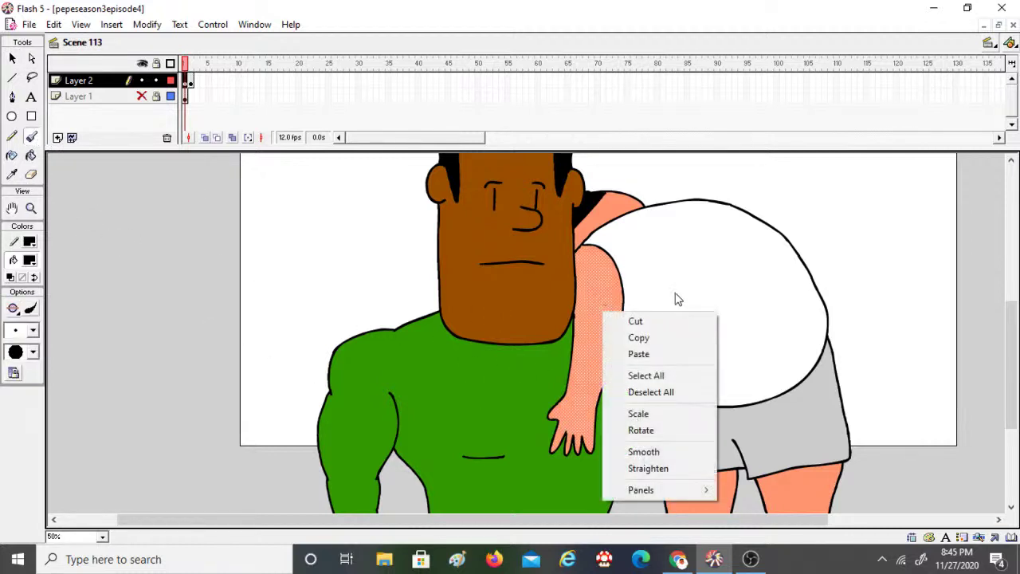
pyautogui.press('Escape')
pyautogui.press('e')
pyautogui.moveTo(783, 223)
pyautogui.mouseDown()
pyautogui.moveTo(758, 209)
pyautogui.moveTo(746, 213)
pyautogui.moveTo(778, 235)
pyautogui.moveTo(744, 206)
pyautogui.moveTo(787, 242)
pyautogui.mouseUp()
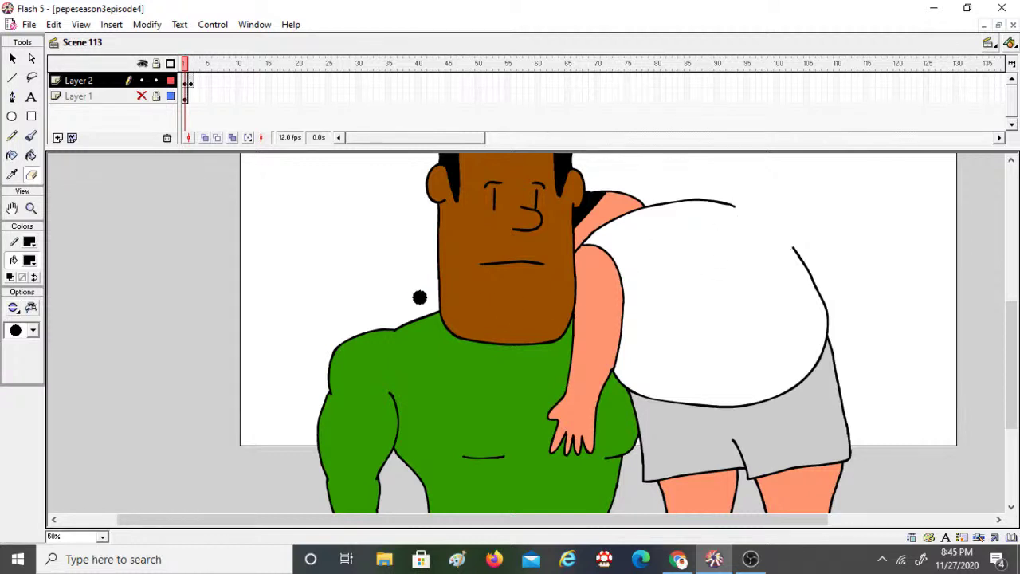
# Step: Brush four curled fingers gripping the slumped character's back inside the erased gap, and redraw the back outline up to them
pyautogui.click(32, 208)
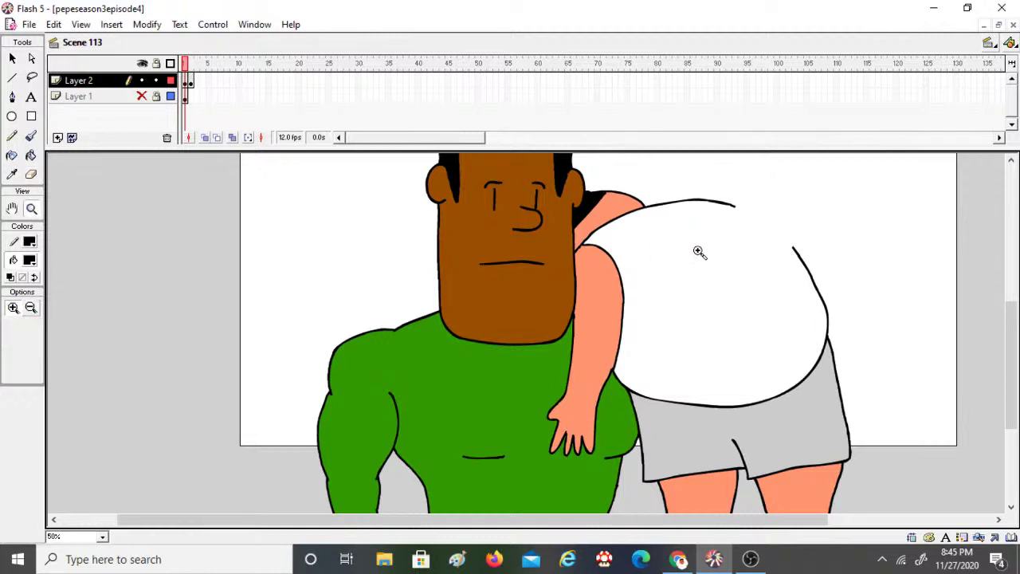
pyautogui.click(799, 230)
pyautogui.press('b')
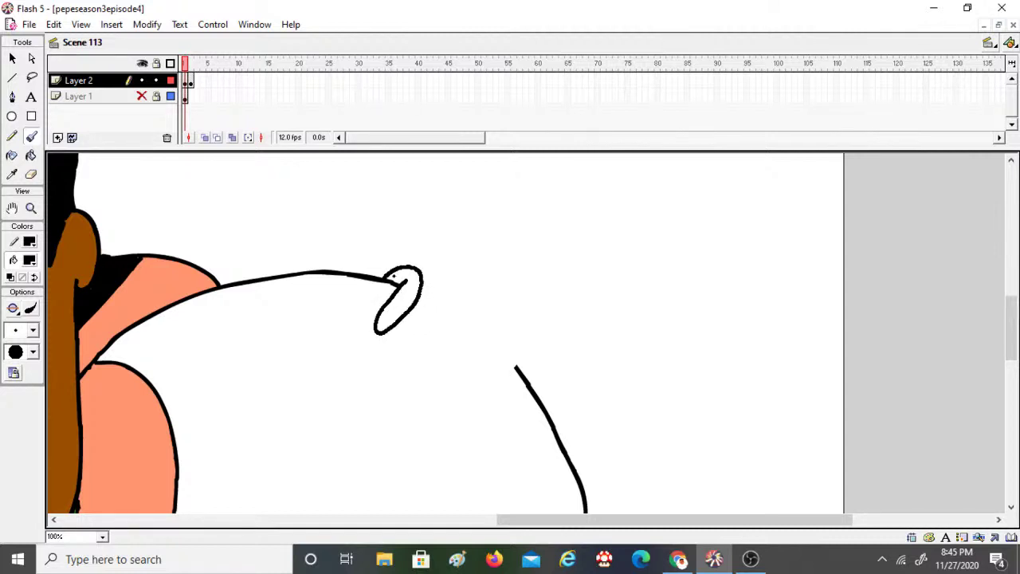
pyautogui.moveTo(393, 276); pyautogui.dragTo(411, 315)
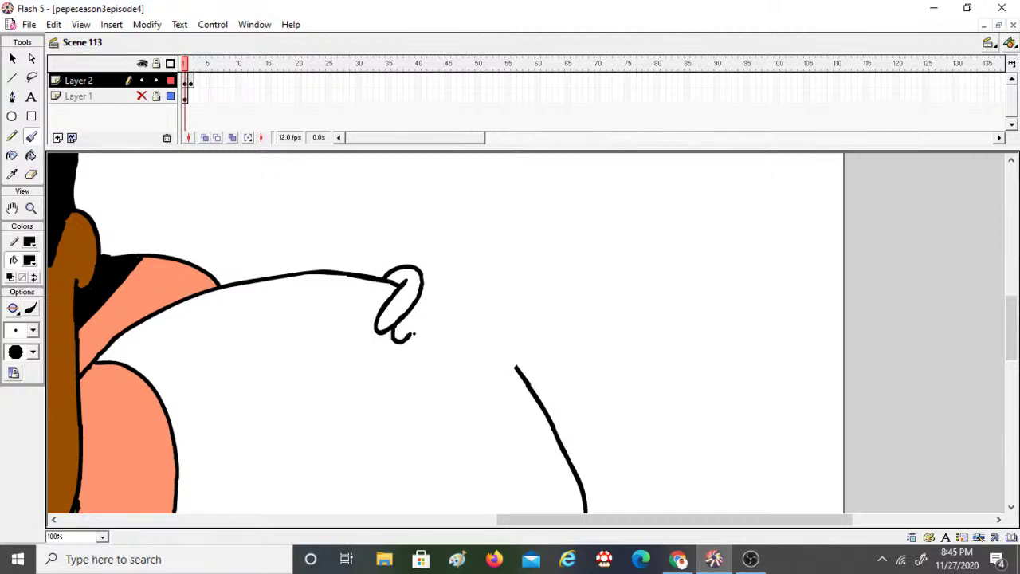
pyautogui.hotkey('ctrl', 'z')
pyautogui.moveTo(430, 277); pyautogui.dragTo(408, 346)
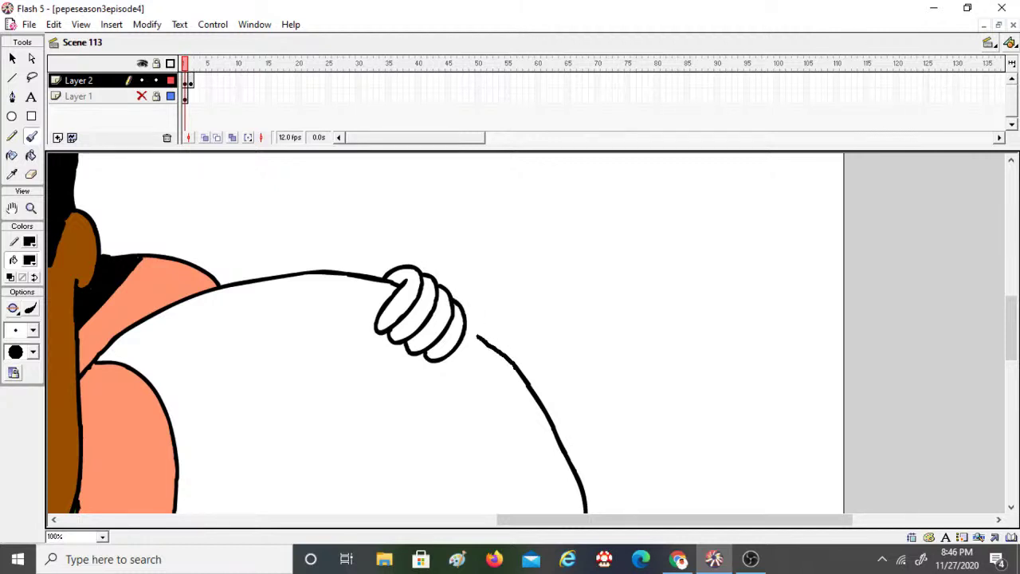
pyautogui.moveTo(467, 327); pyautogui.dragTo(514, 365)
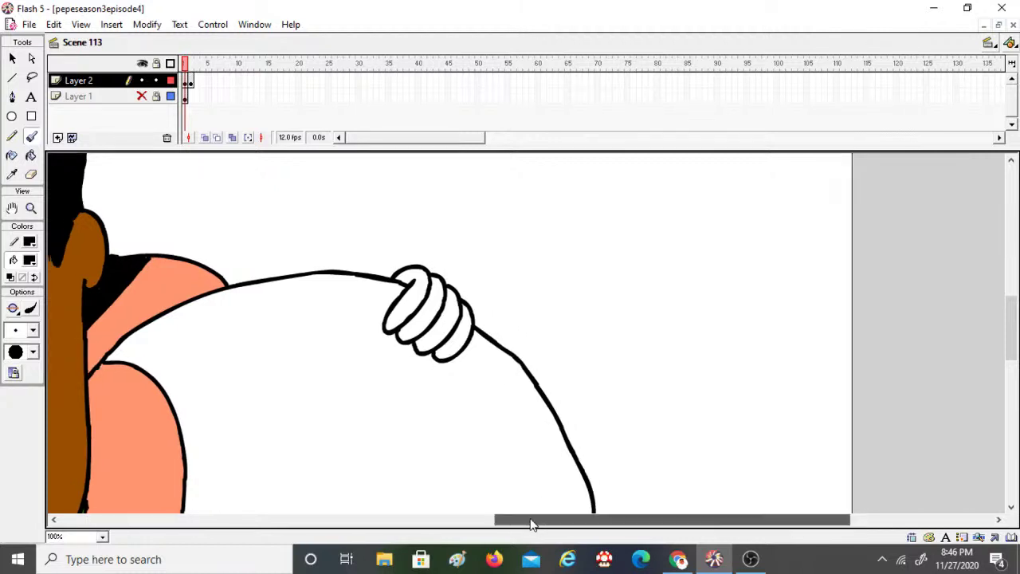
pyautogui.moveTo(531, 520); pyautogui.dragTo(407, 519)
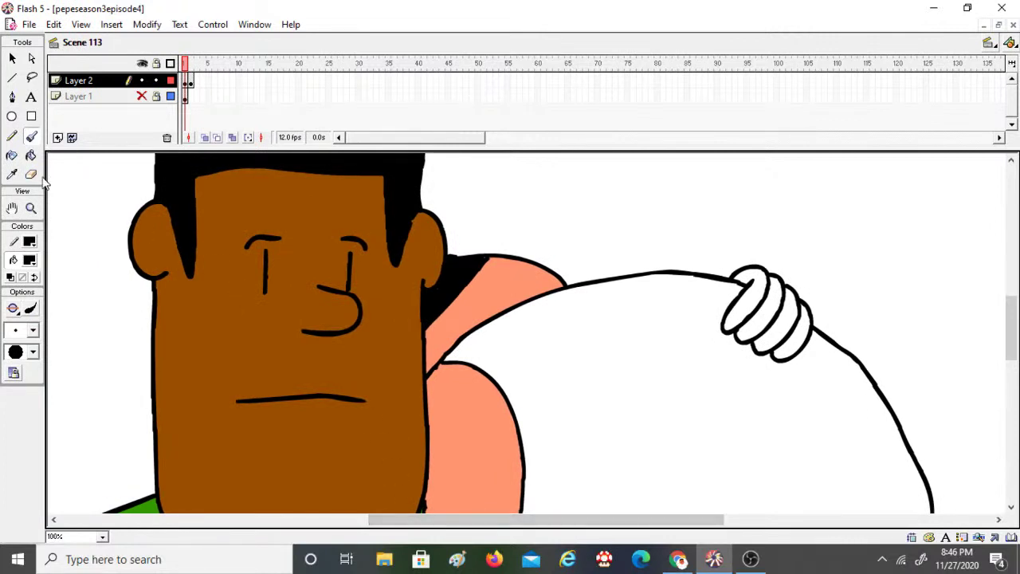
pyautogui.click(30, 155)
pyautogui.click(30, 260)
pyautogui.click(120, 314)
pyautogui.click(239, 308)
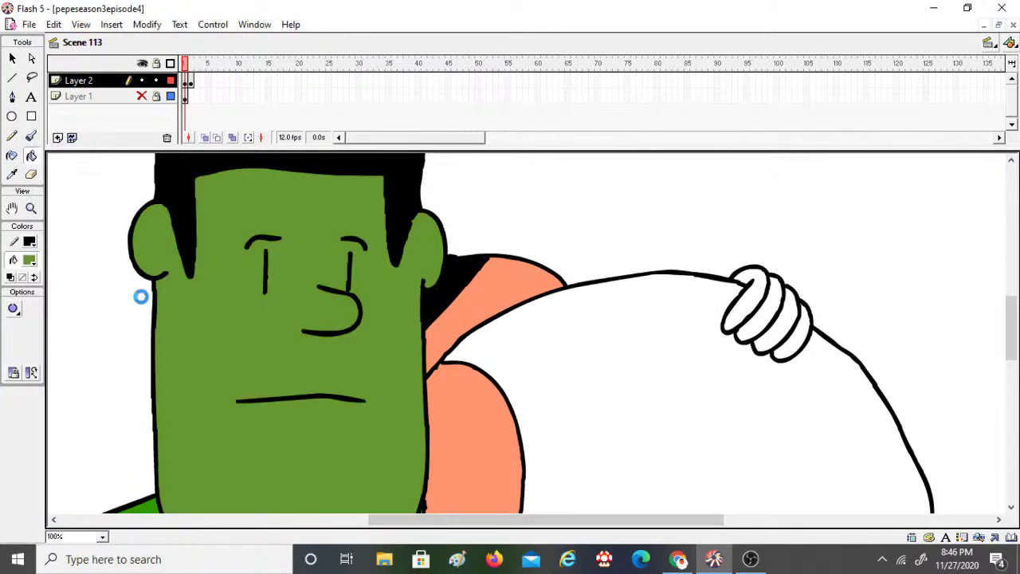
pyautogui.hotkey('ctrl', 'z')
# Step: Set the Paint Bucket's fill colour to the brown of the large man's skin
pyautogui.click(30, 260)
pyautogui.click(283, 315)
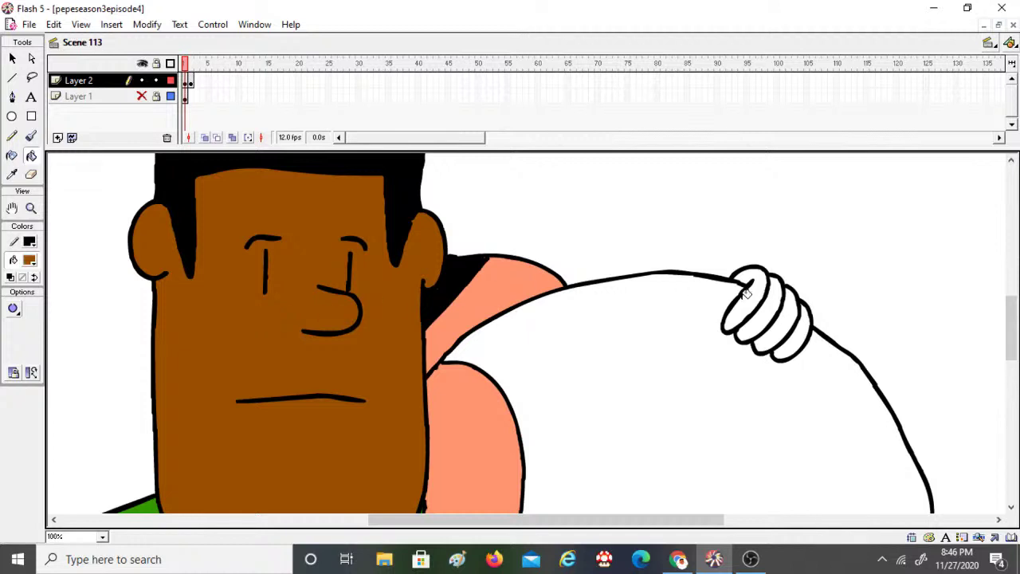
# Step: Try to fill the fingers gripping the slumped character's back with brown, and undo the fills
pyautogui.click(769, 291)
pyautogui.hotkey('ctrl', 'z')
pyautogui.click(751, 291)
pyautogui.click(775, 301)
pyautogui.hotkey('ctrl', 'z')
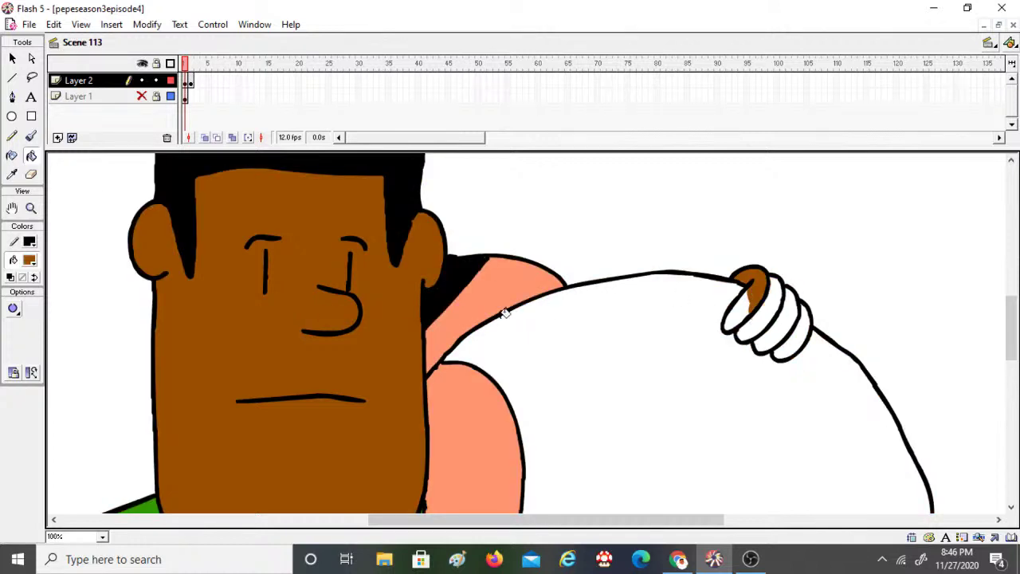
pyautogui.hotkey('ctrl', 'z')
# Step: Change the Paint Bucket's gap-closing option and fill all four gripping fingers with brown
pyautogui.click(13, 309)
pyautogui.click(133, 317)
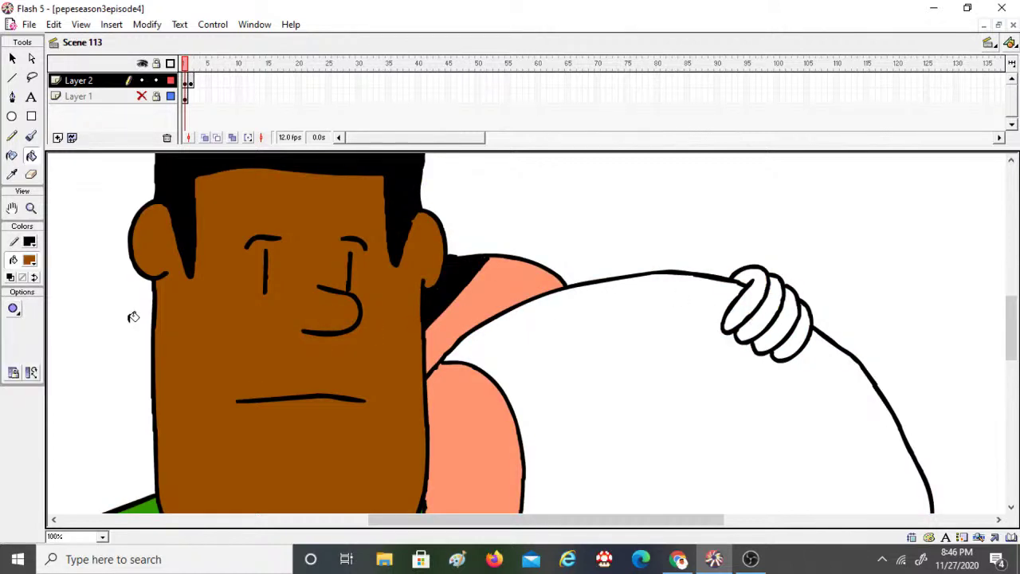
pyautogui.click(738, 306)
pyautogui.click(751, 297)
pyautogui.click(757, 320)
pyautogui.click(767, 302)
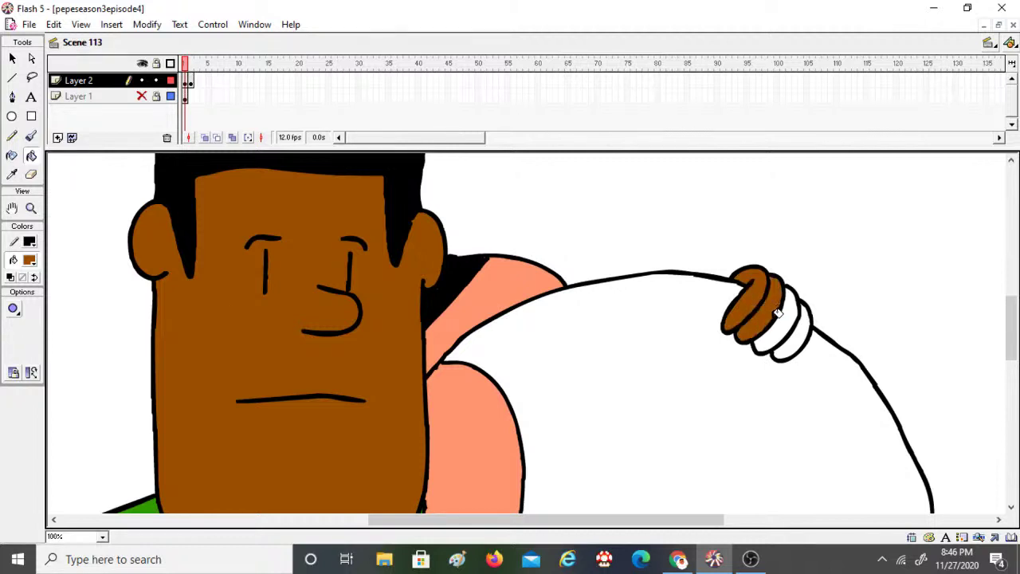
pyautogui.click(773, 333)
pyautogui.click(788, 315)
pyautogui.click(790, 344)
pyautogui.click(804, 332)
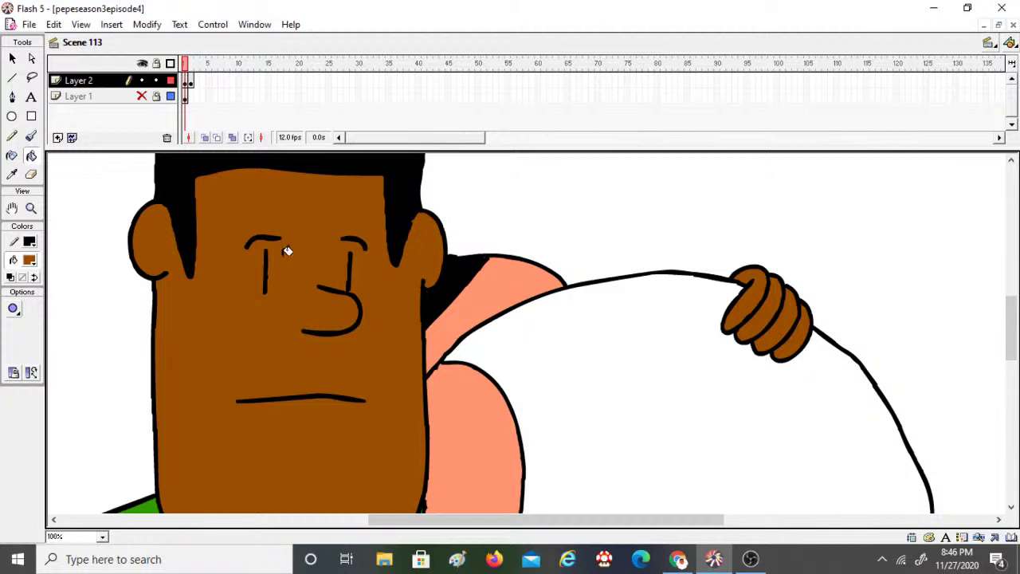
# Step: Remove the extra second frame from Layer 2 and save the movie
pyautogui.click(31, 208)
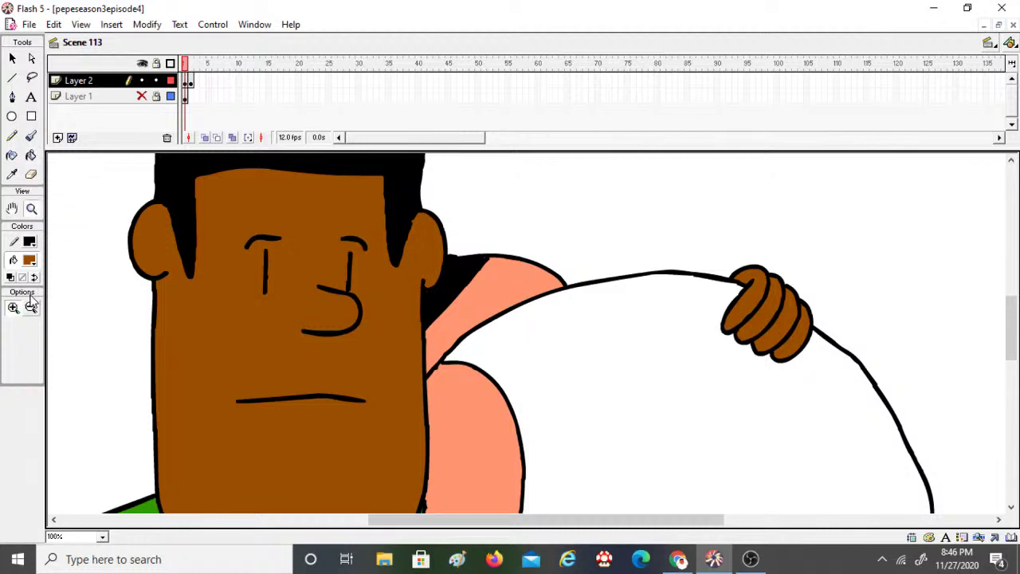
pyautogui.click(501, 486)
pyautogui.scroll(-4, 510, 463)
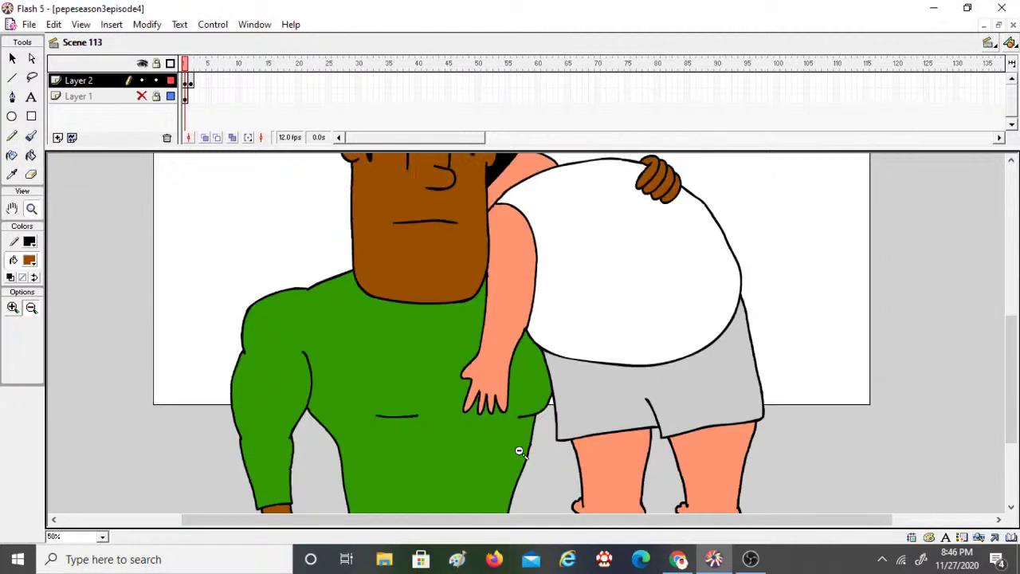
pyautogui.click(519, 451)
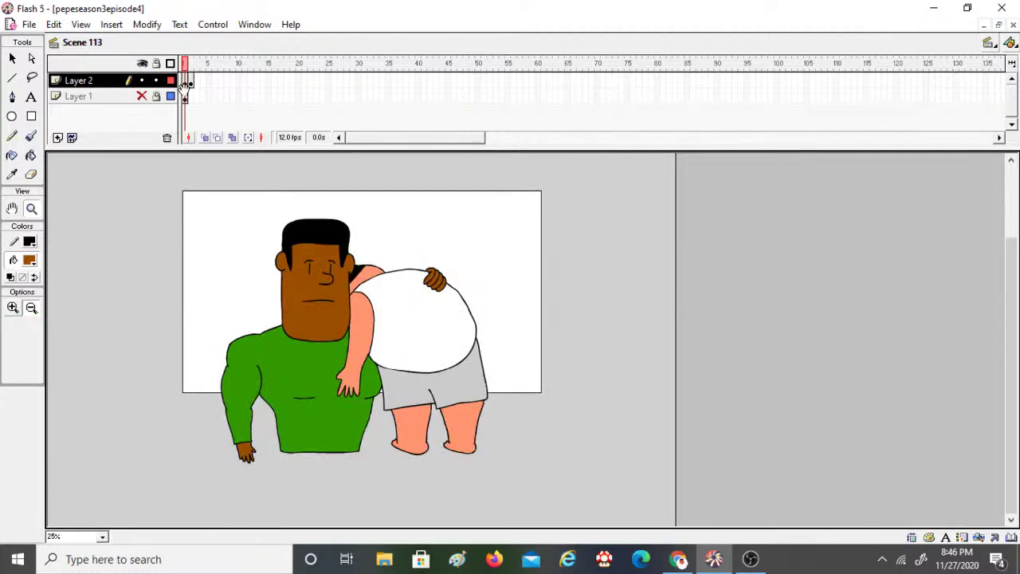
pyautogui.rightClick(186, 83)
pyautogui.click(227, 130)
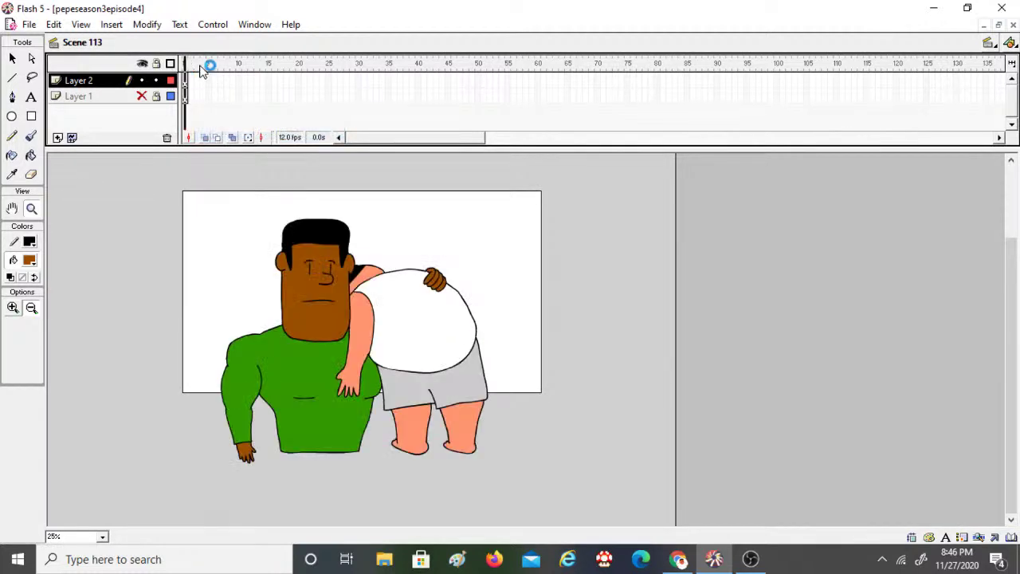
pyautogui.click(28, 24)
pyautogui.click(52, 131)
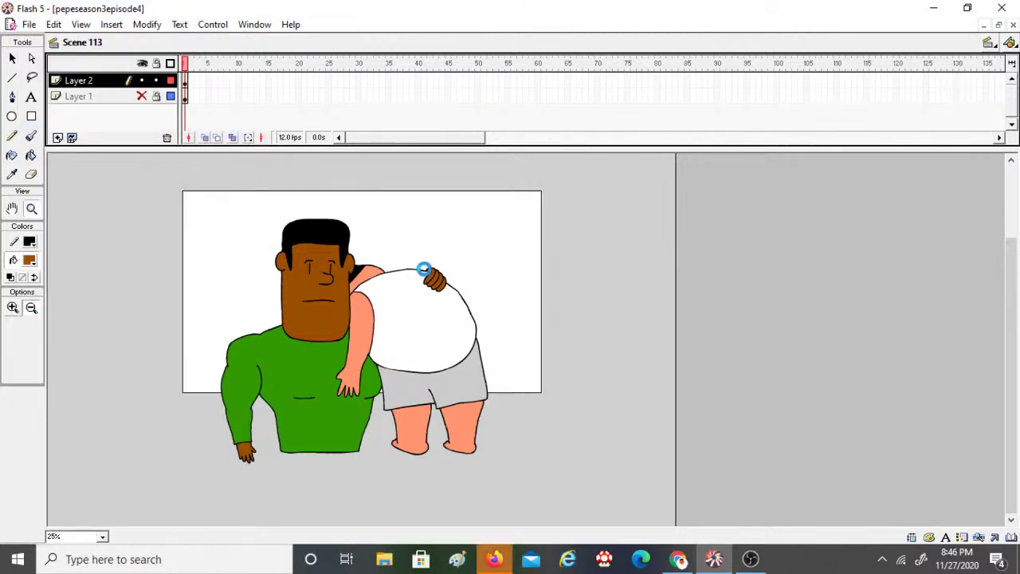
pyautogui.moveTo(493, 558)
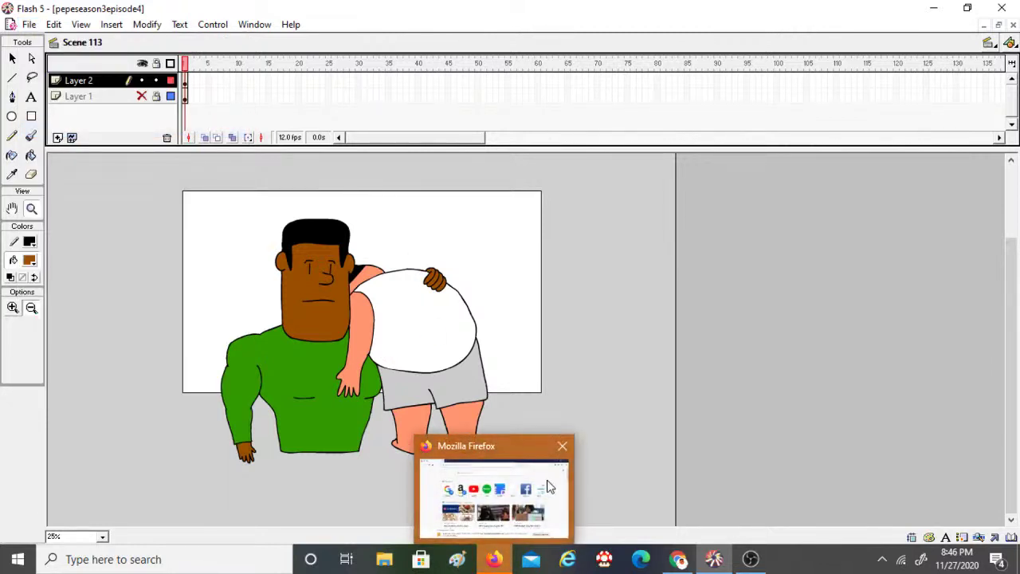
pyautogui.click(548, 487)
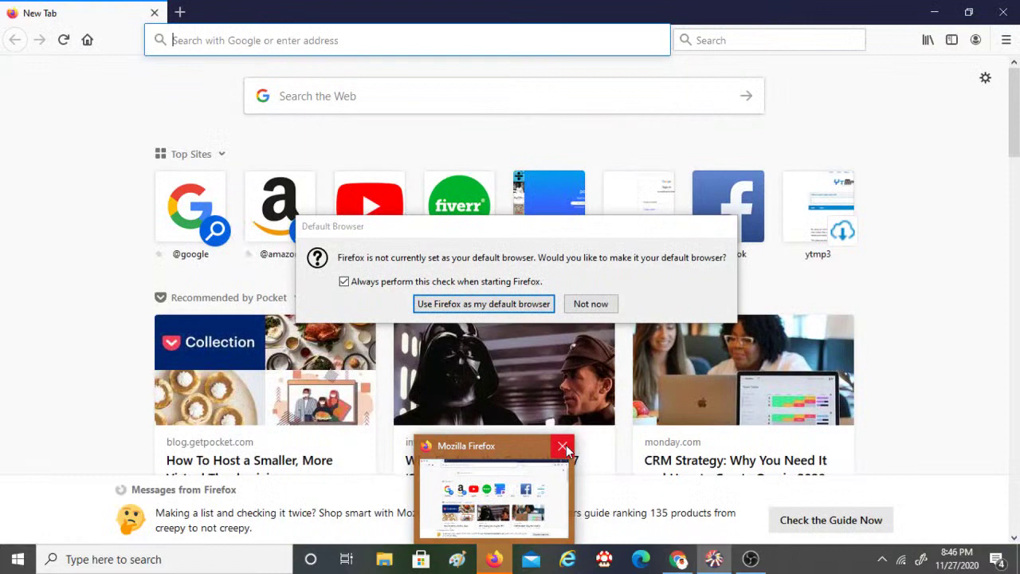
pyautogui.click(679, 558)
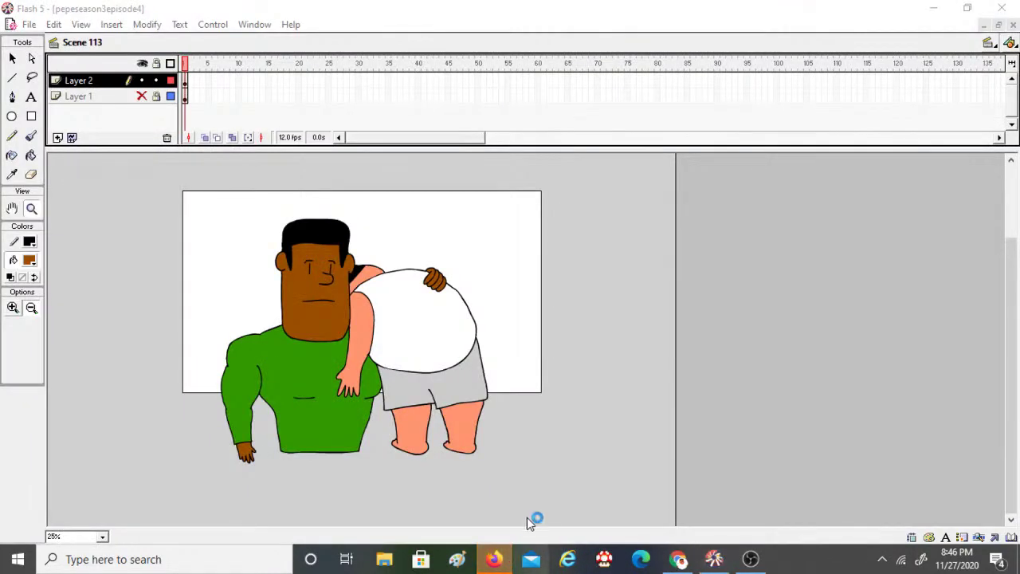
pyautogui.rightClick(494, 558)
pyautogui.click(503, 530)
pyautogui.click(714, 559)
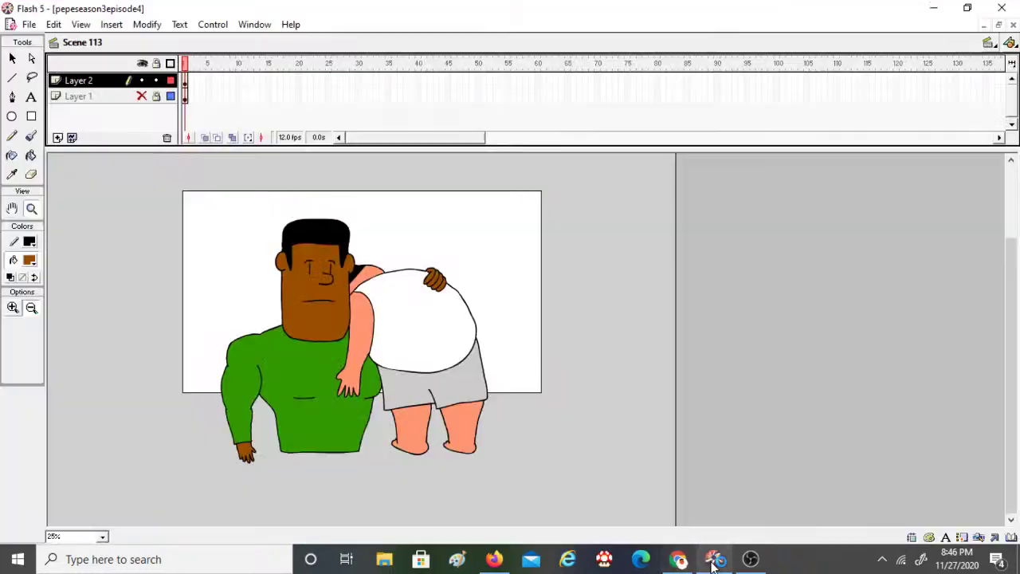
pyautogui.click(494, 559)
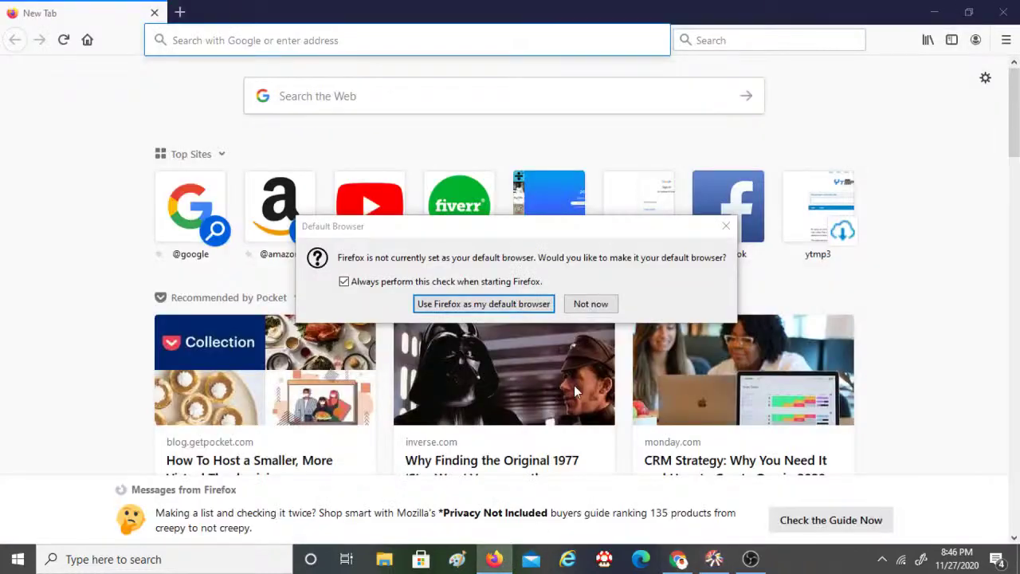
pyautogui.click(590, 304)
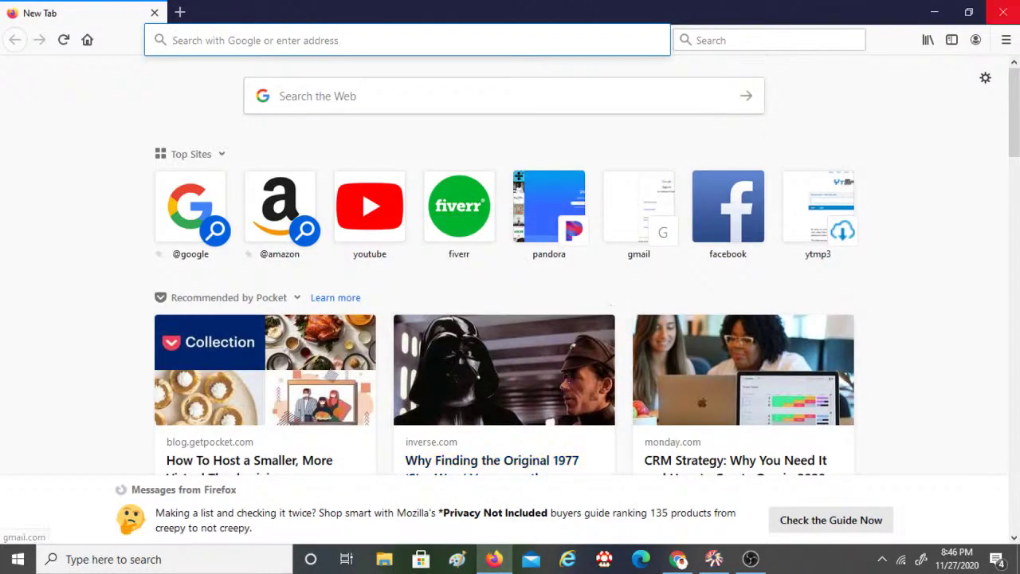
pyautogui.click(1002, 12)
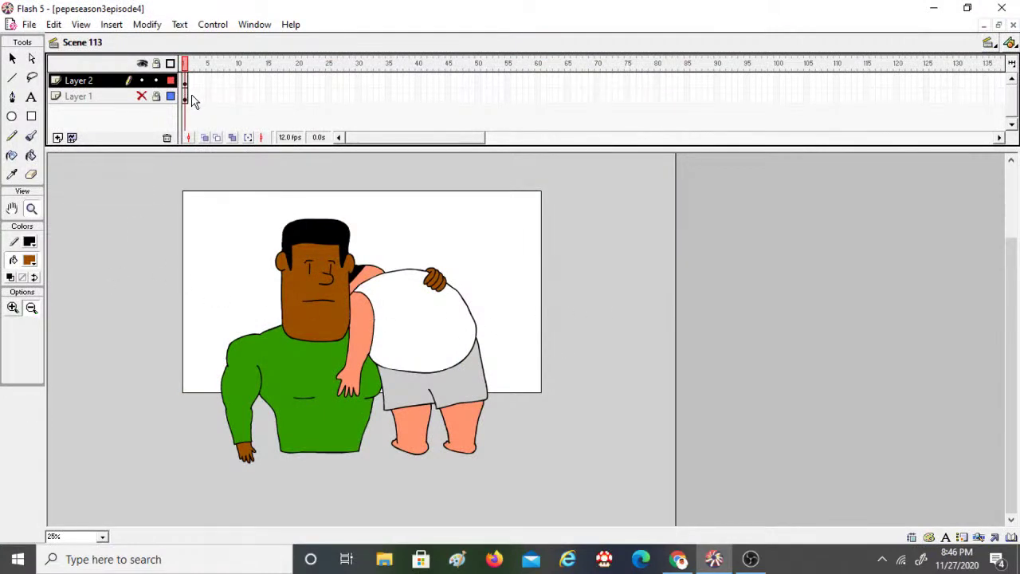
# Step: Show Layer 1's background and insert a keyframe on Layer 1 at frame 50
pyautogui.click(143, 96)
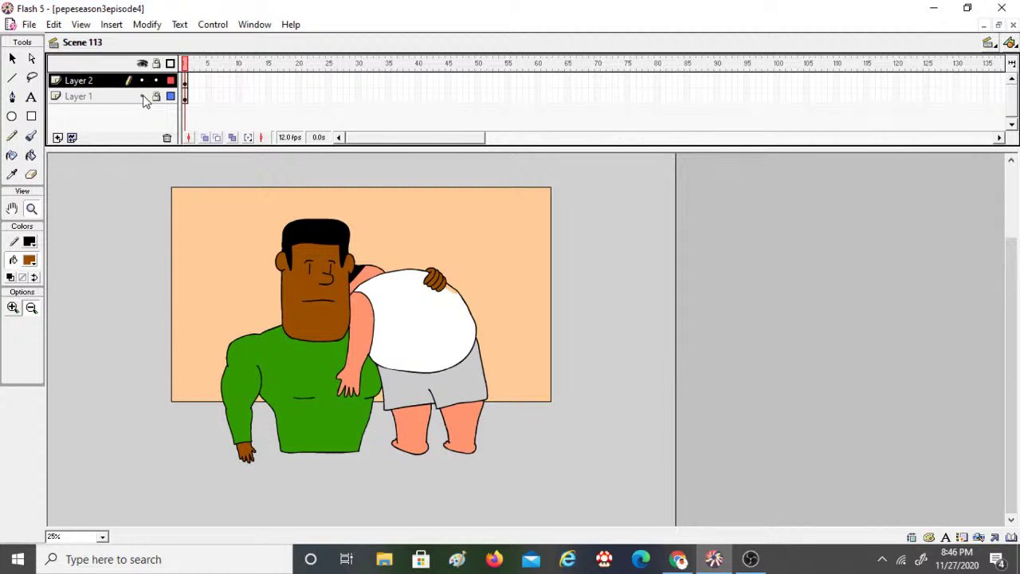
pyautogui.click(142, 96)
pyautogui.click(143, 96)
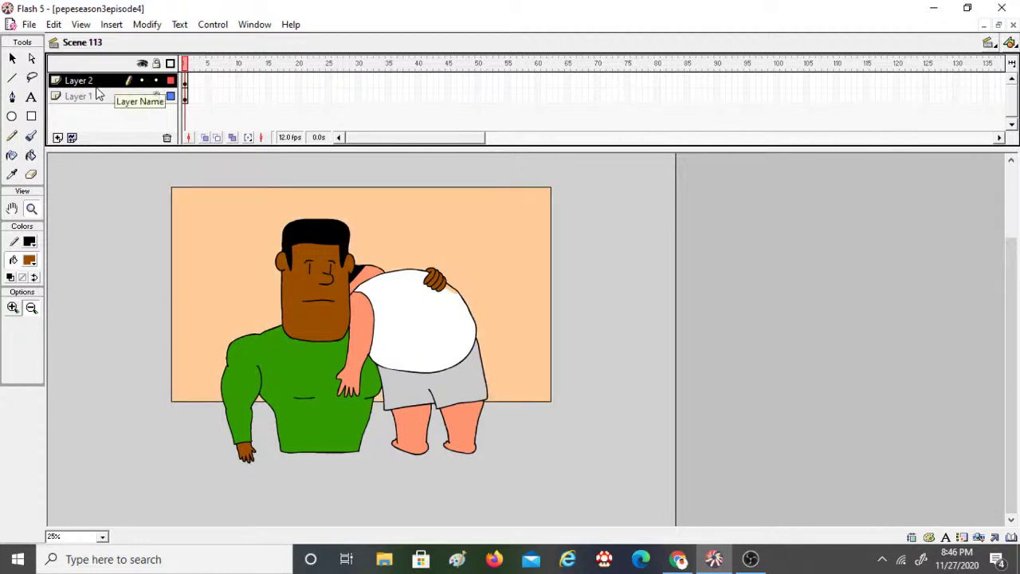
pyautogui.click(112, 80)
pyautogui.rightClick(479, 96)
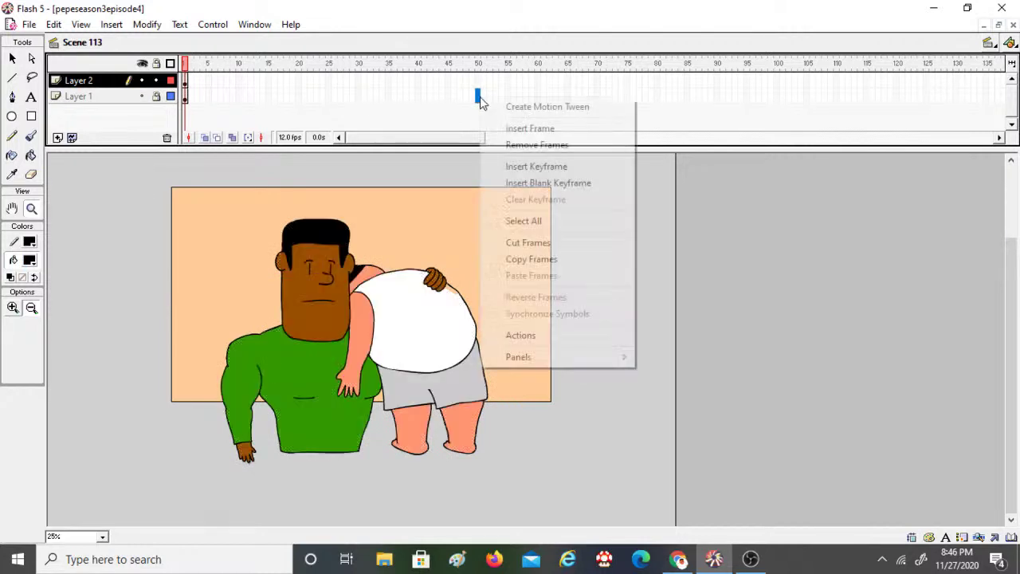
pyautogui.click(530, 128)
# Step: Group all the artwork on frame 1 of Layer 2 and move it down to the lower edge of the background
pyautogui.click(185, 79)
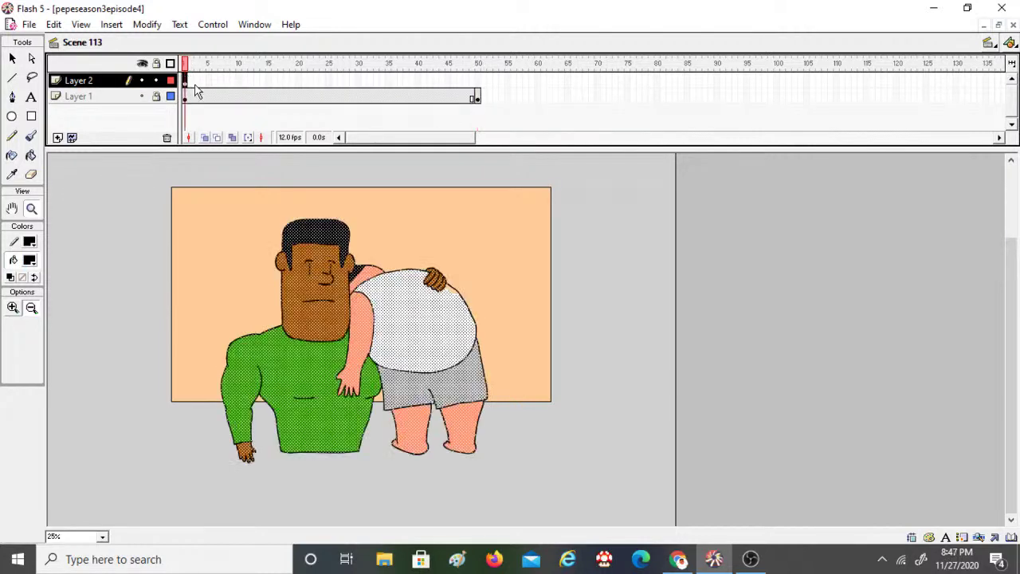
pyautogui.click(142, 26)
pyautogui.click(195, 274)
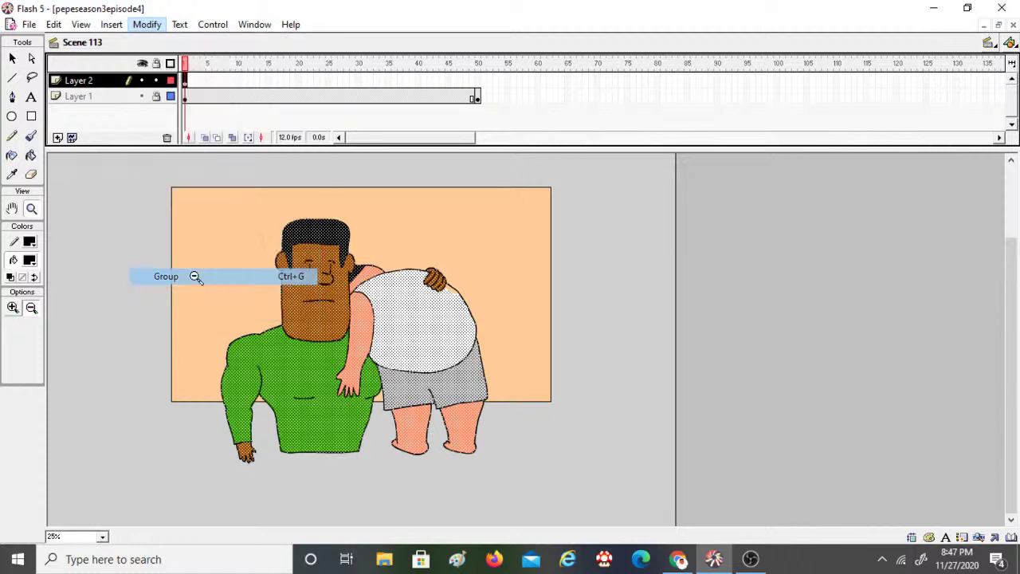
pyautogui.press('v')
pyautogui.moveTo(311, 291); pyautogui.dragTo(332, 398)
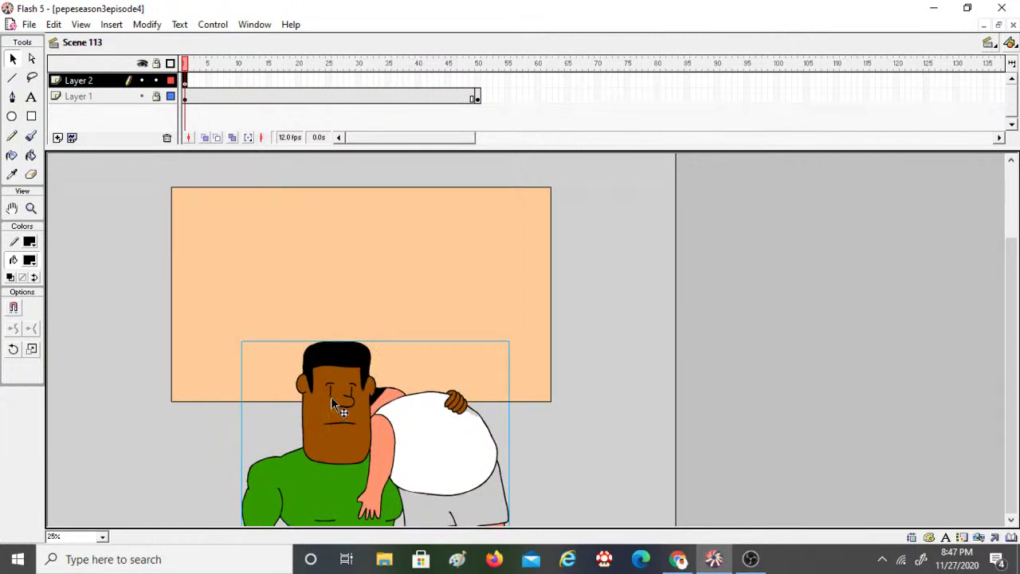
# Step: Insert a keyframe at frame 10 of Layer 2 and move the grouped characters up into the scene
pyautogui.rightClick(268, 83)
pyautogui.rightClick(240, 79)
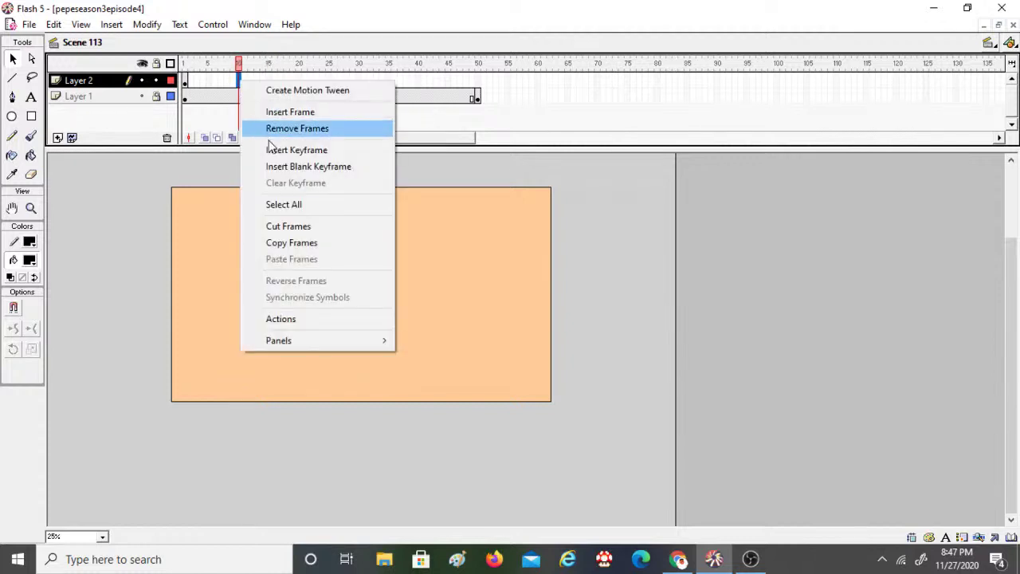
pyautogui.click(272, 149)
pyautogui.moveTo(335, 371); pyautogui.dragTo(322, 278)
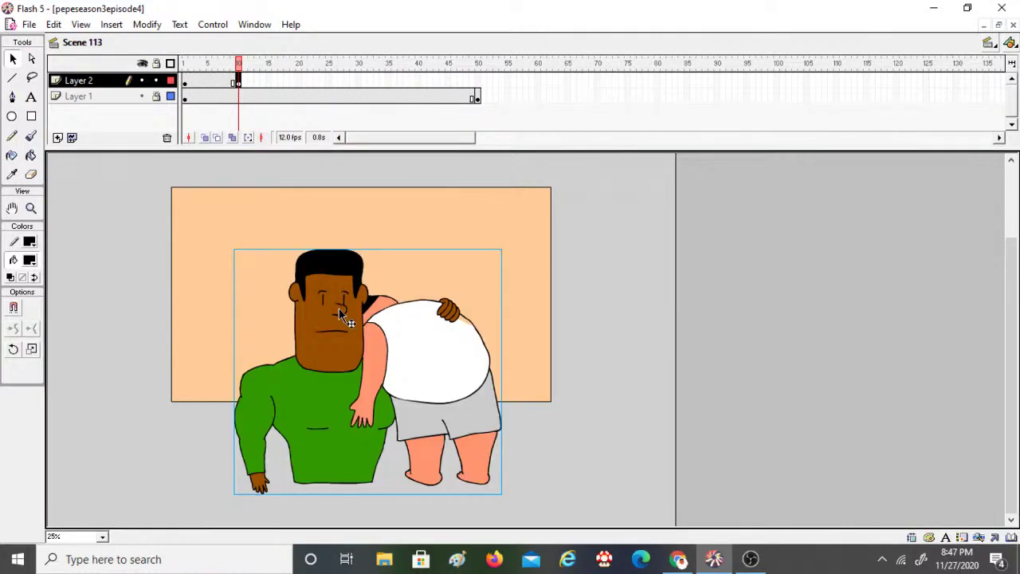
pyautogui.moveTo(338, 311); pyautogui.dragTo(334, 272)
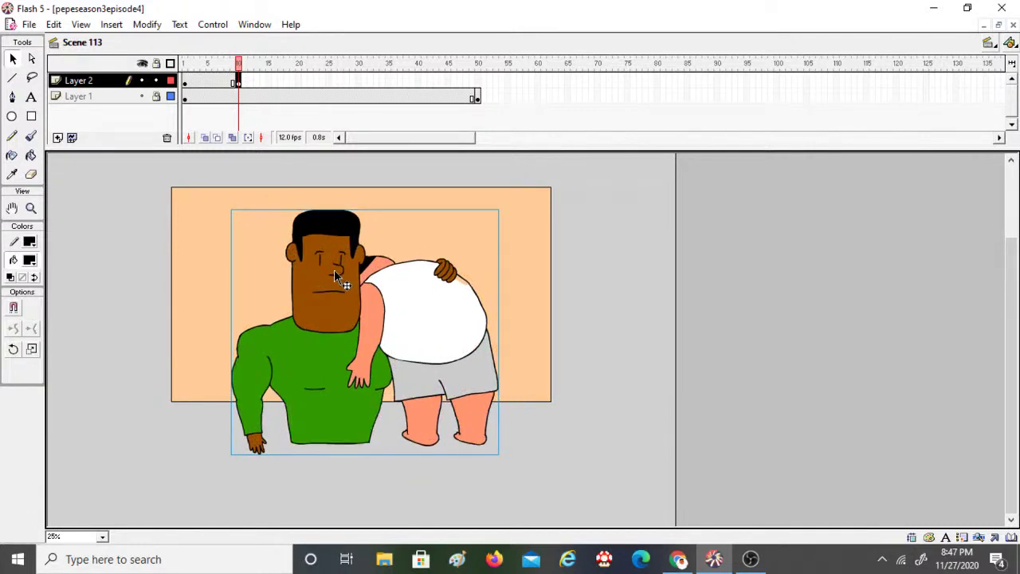
# Step: Create a motion tween between frames 1 and 10 of Layer 2 and scrub through it
pyautogui.click(215, 82)
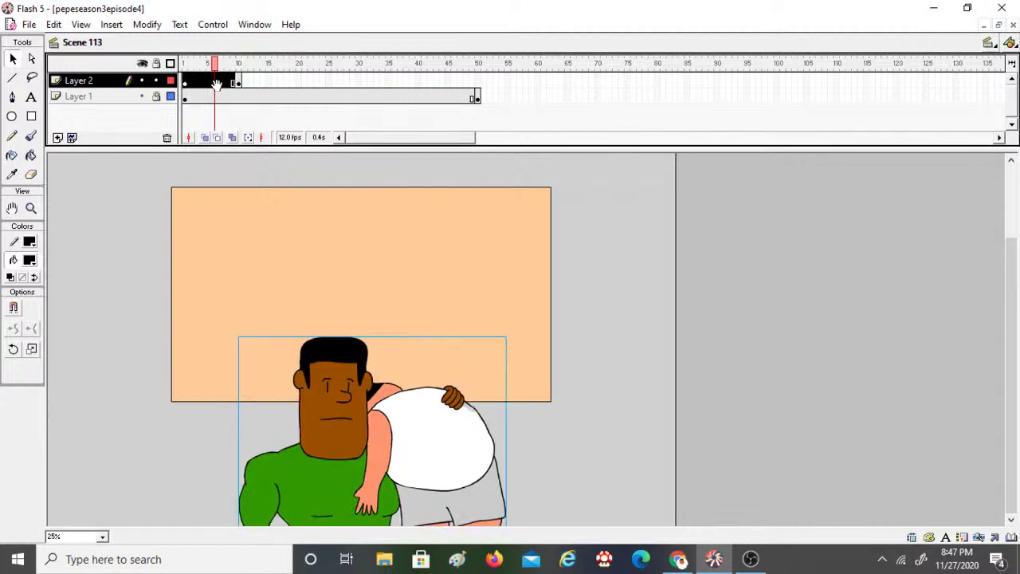
pyautogui.rightClick(216, 85)
pyautogui.click(264, 97)
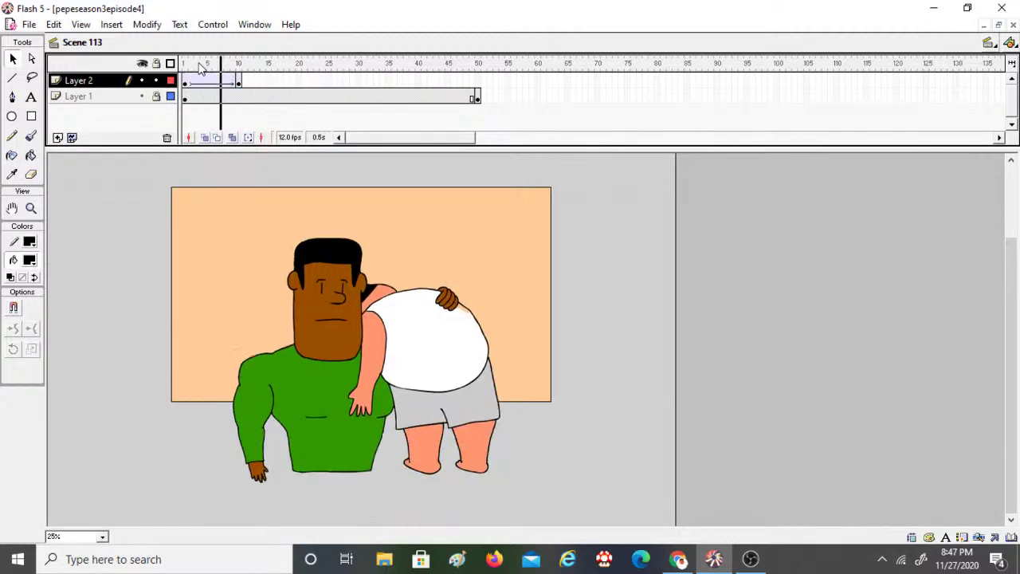
pyautogui.moveTo(232, 70); pyautogui.dragTo(250, 70)
pyautogui.click(239, 83)
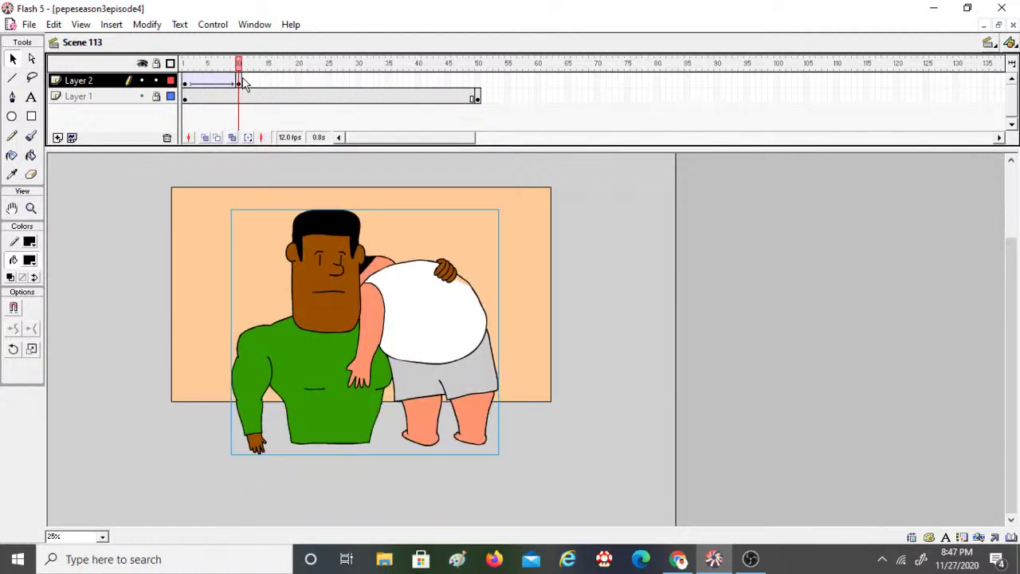
# Step: Try to extend Layer 2 beyond frame 10, and undo back to the ungrouped artwork on frame 1
pyautogui.rightClick(359, 83)
pyautogui.click(375, 146)
pyautogui.moveTo(364, 63)
pyautogui.mouseDown()
pyautogui.moveTo(146, 55)
pyautogui.moveTo(360, 64)
pyautogui.moveTo(343, 82)
pyautogui.moveTo(243, 89)
pyautogui.moveTo(232, 83)
pyautogui.moveTo(267, 83)
pyautogui.moveTo(226, 78)
pyautogui.moveTo(473, 83)
pyautogui.mouseUp()
pyautogui.hotkey('shift', 'F5')
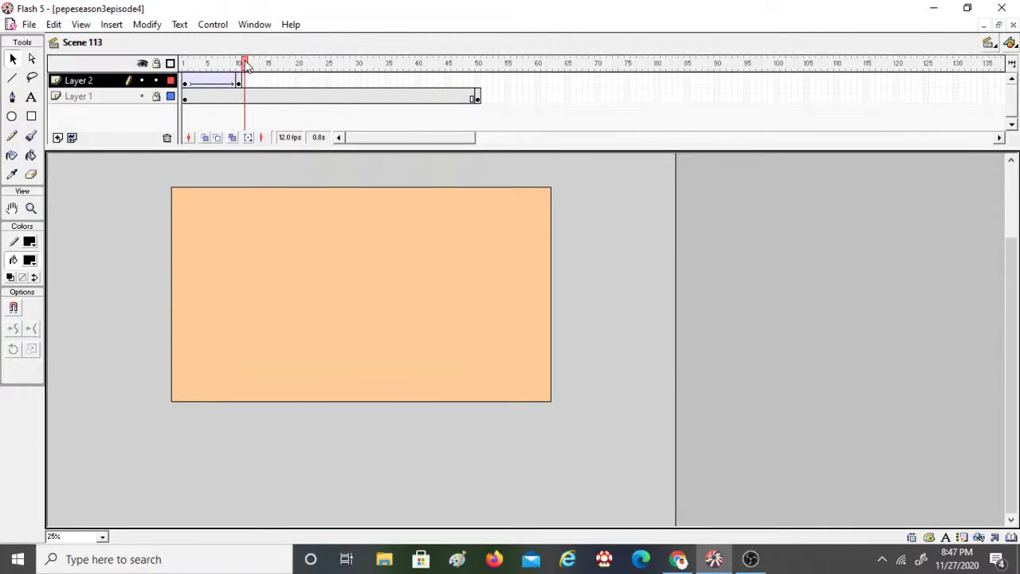
pyautogui.moveTo(233, 70); pyautogui.dragTo(210, 70)
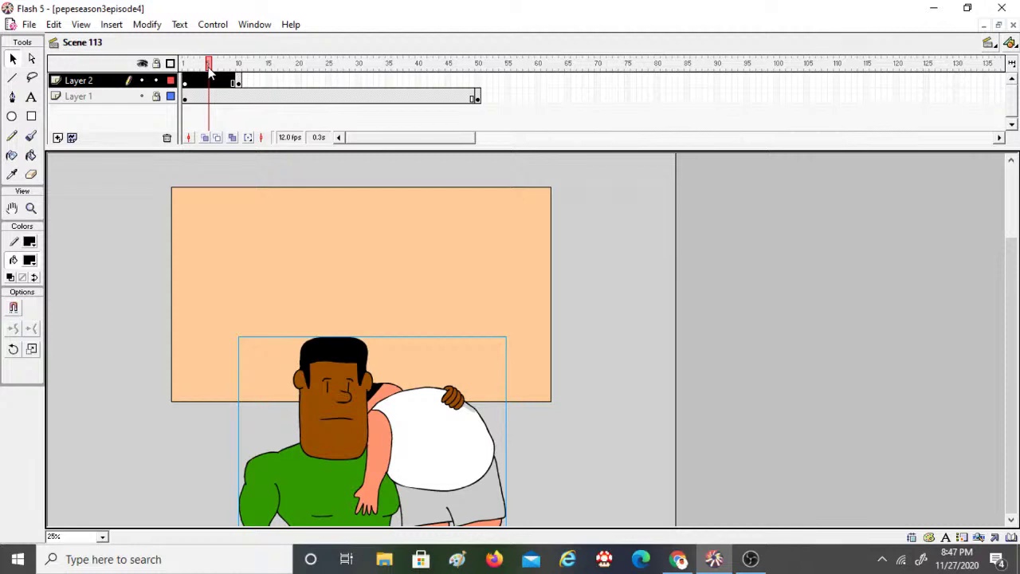
pyautogui.moveTo(210, 70); pyautogui.dragTo(185, 70)
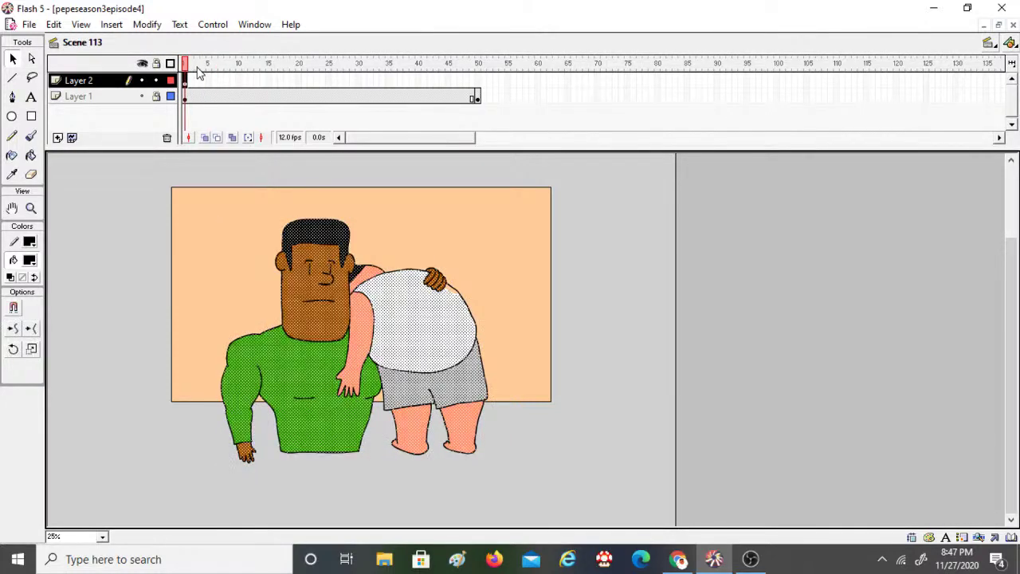
# Step: Fill the small unfilled area of the slumped character's shirt beside the gripping fingers with white
pyautogui.click(31, 58)
pyautogui.click(31, 156)
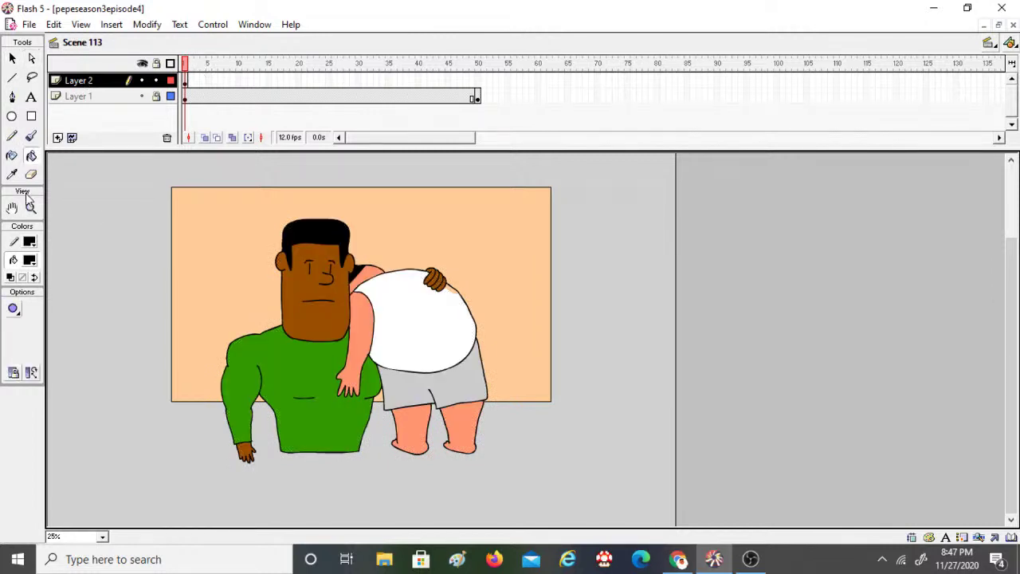
pyautogui.click(36, 265)
pyautogui.click(452, 285)
pyautogui.press('v')
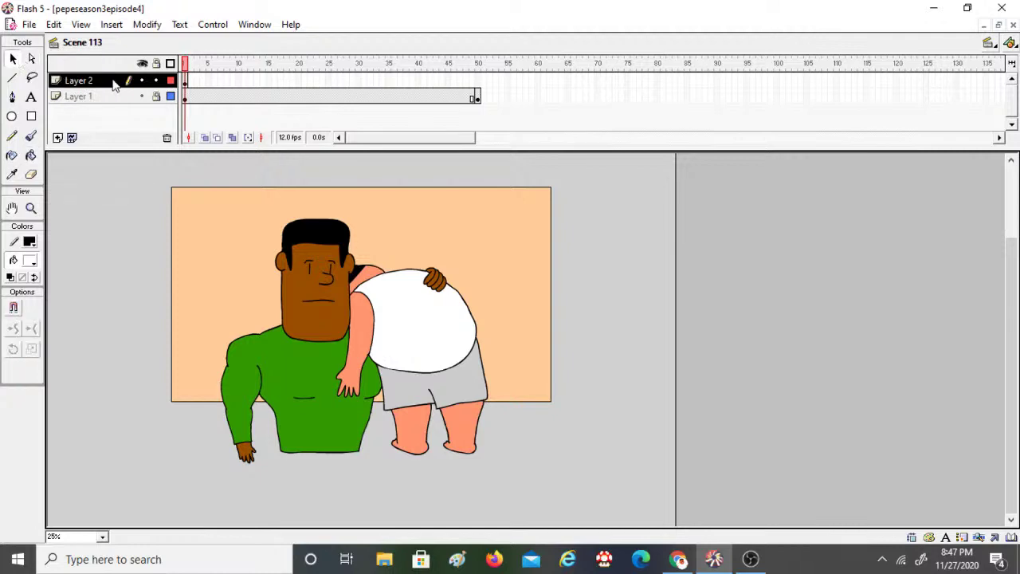
# Step: Group all the artwork of the man and the slumped character on Layer 2
pyautogui.click(87, 85)
pyautogui.click(147, 24)
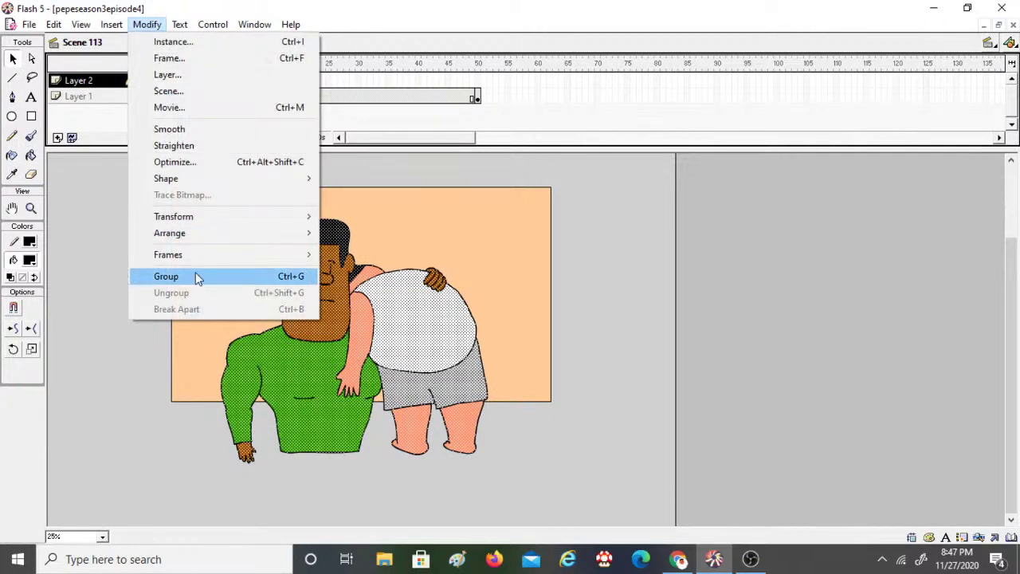
pyautogui.click(195, 272)
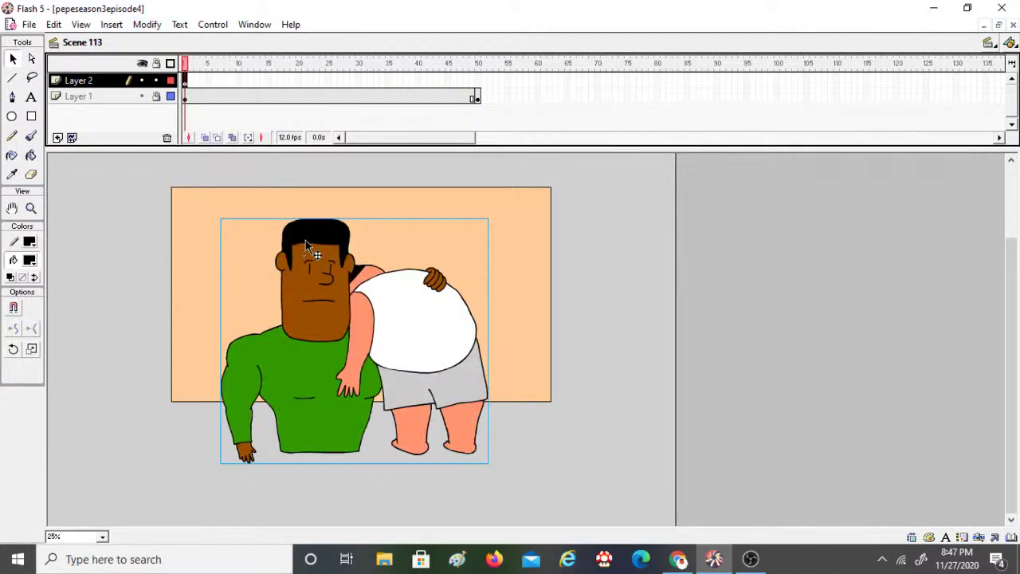
# Step: Move the grouped characters down until only the top of the man's head overlaps the peach background's lower edge
pyautogui.moveTo(327, 256); pyautogui.dragTo(327, 347)
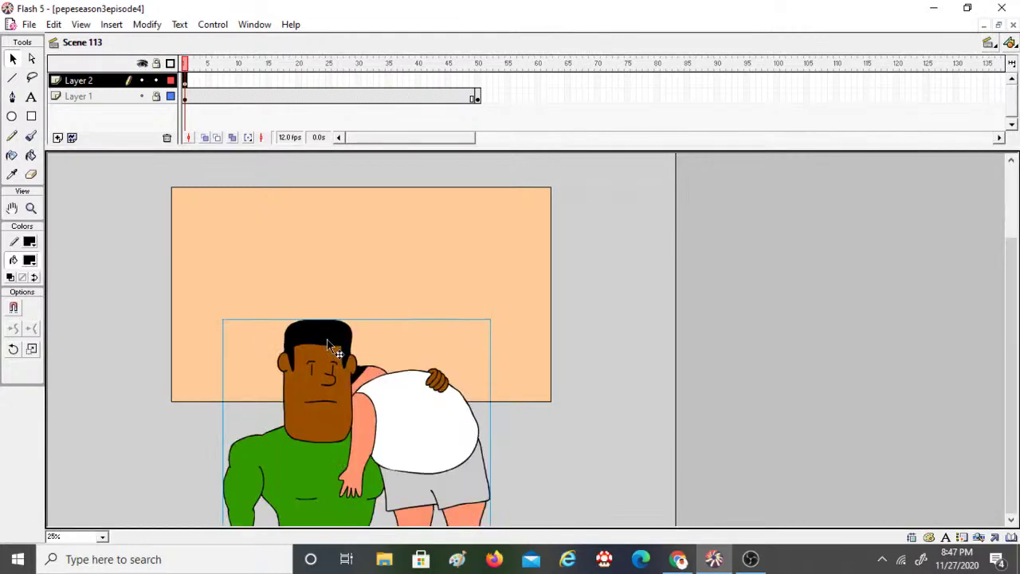
pyautogui.press('Down')
pyautogui.press('Down')
pyautogui.press('Down')
pyautogui.press('Down')
pyautogui.press('Down')
pyautogui.press('Down')
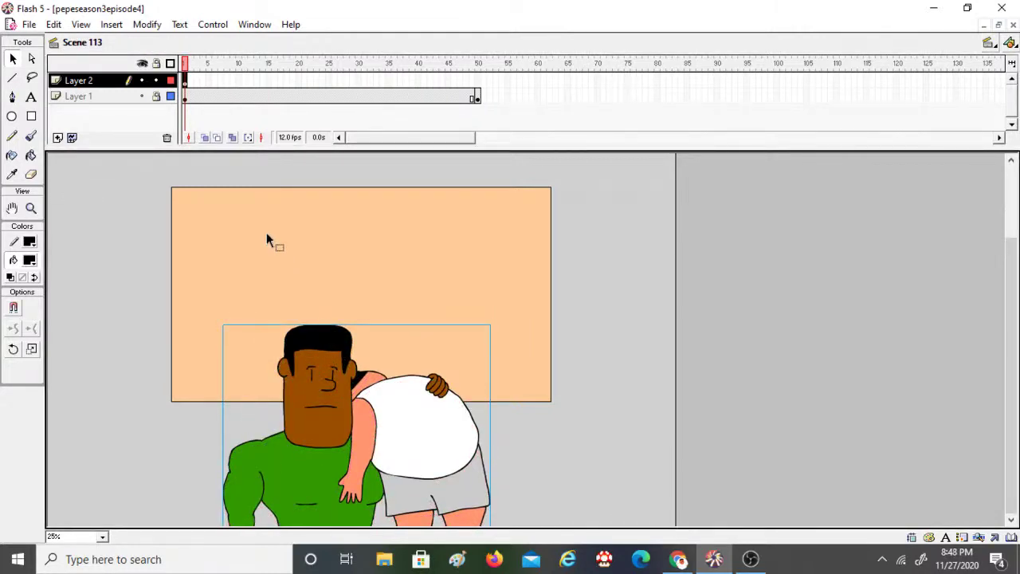
pyautogui.moveTo(319, 337); pyautogui.dragTo(329, 384)
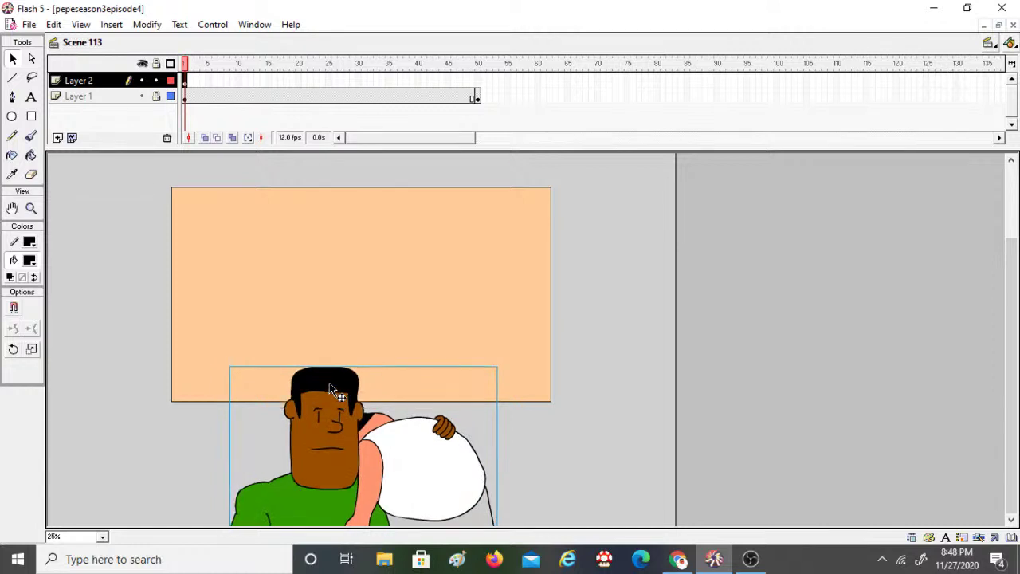
# Step: Insert a keyframe at frame 15 of Layer 2 and move the grouped characters up into the scene
pyautogui.rightClick(269, 84)
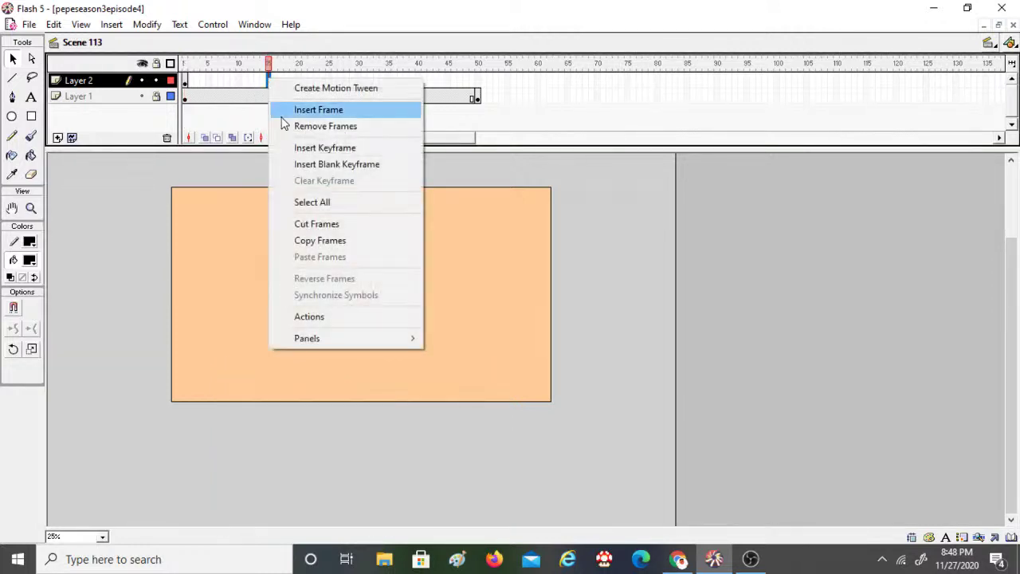
pyautogui.click(299, 145)
pyautogui.moveTo(330, 334); pyautogui.dragTo(333, 232)
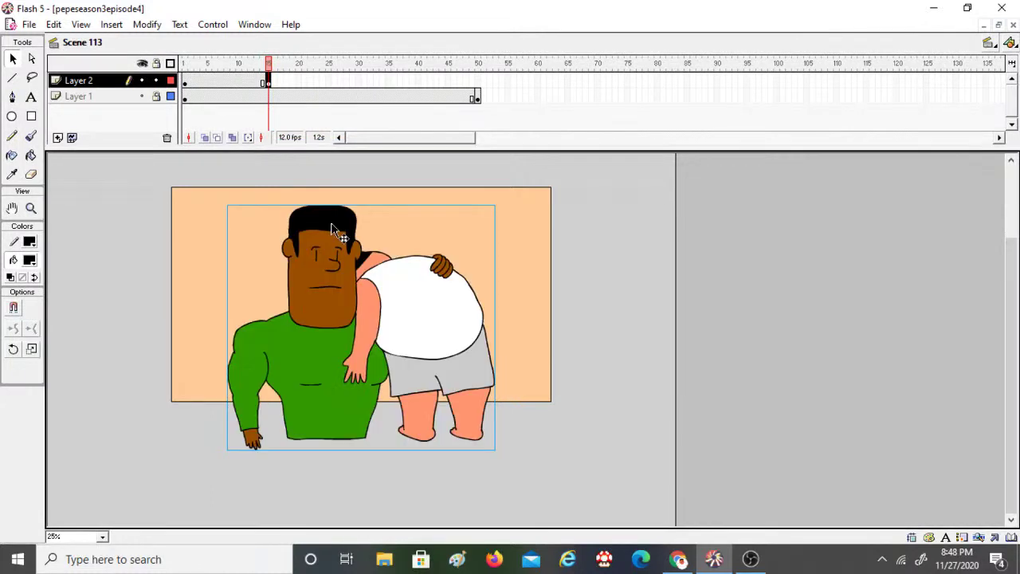
# Step: Create a motion tween between frames 1 and 15 of Layer 2, and insert a keyframe at frame 30
pyautogui.click(234, 83)
pyautogui.click(249, 102)
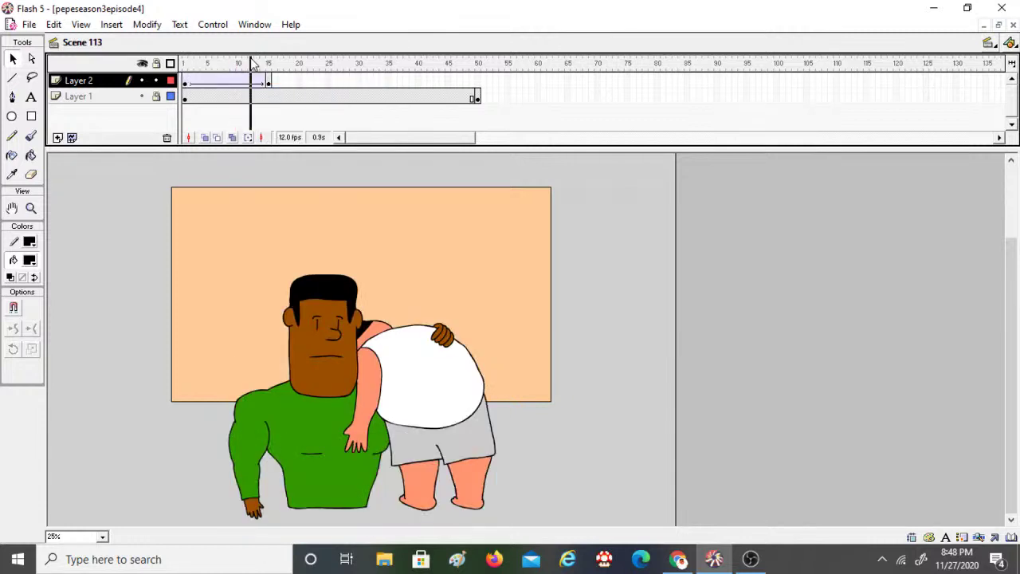
pyautogui.moveTo(250, 64); pyautogui.dragTo(268, 63)
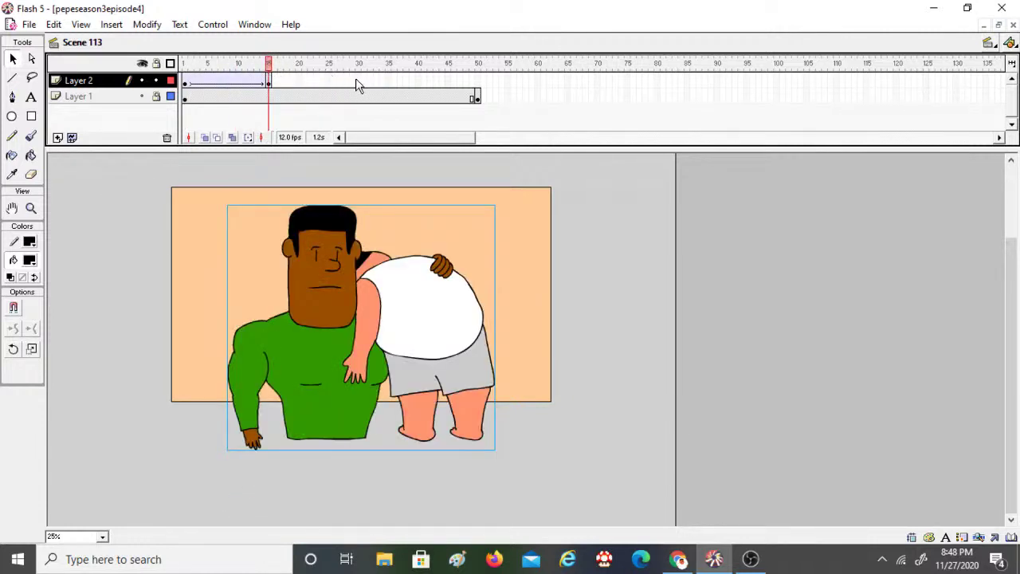
pyautogui.rightClick(357, 84)
pyautogui.click(390, 146)
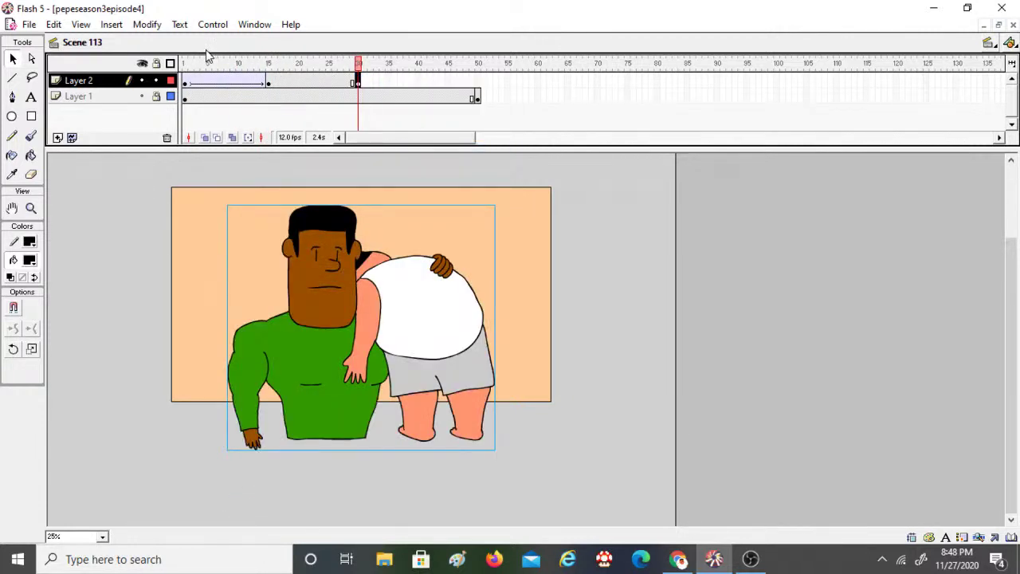
# Step: Hide the work area around the stage and play the animation from frame 1
pyautogui.click(185, 63)
pyautogui.click(81, 23)
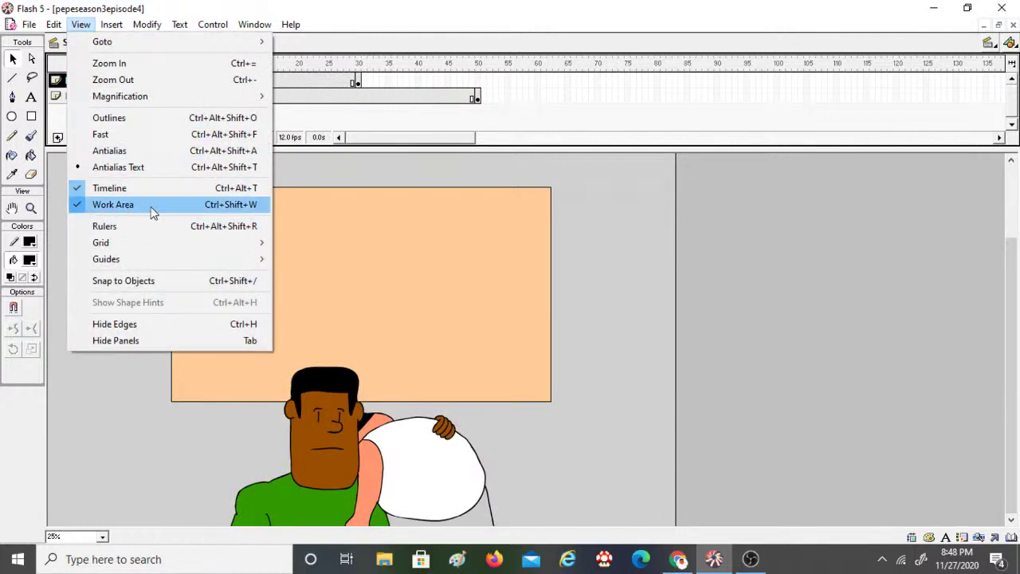
pyautogui.click(153, 212)
pyautogui.click(32, 208)
pyautogui.click(88, 311)
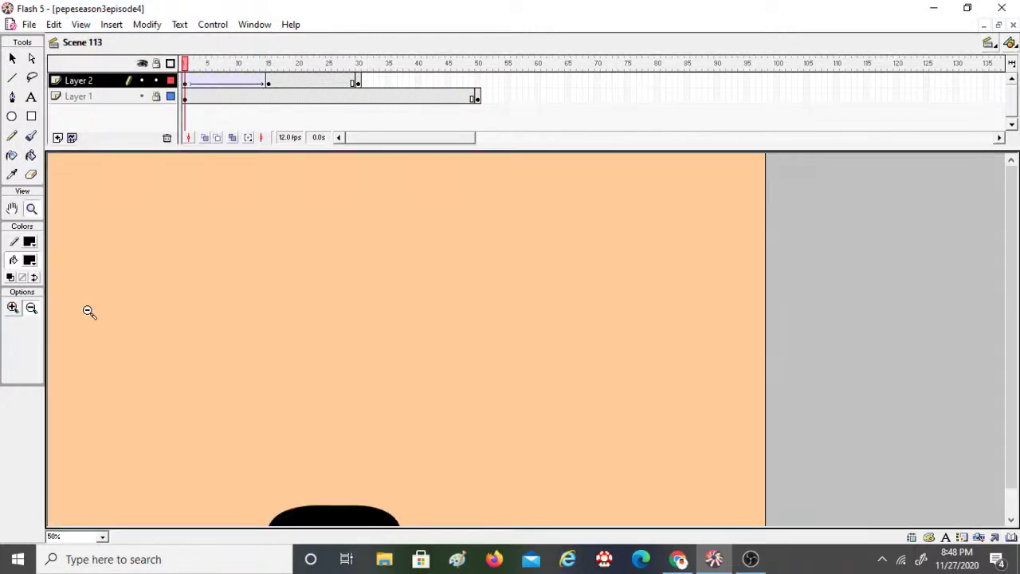
pyautogui.click(159, 288)
pyautogui.click(213, 24)
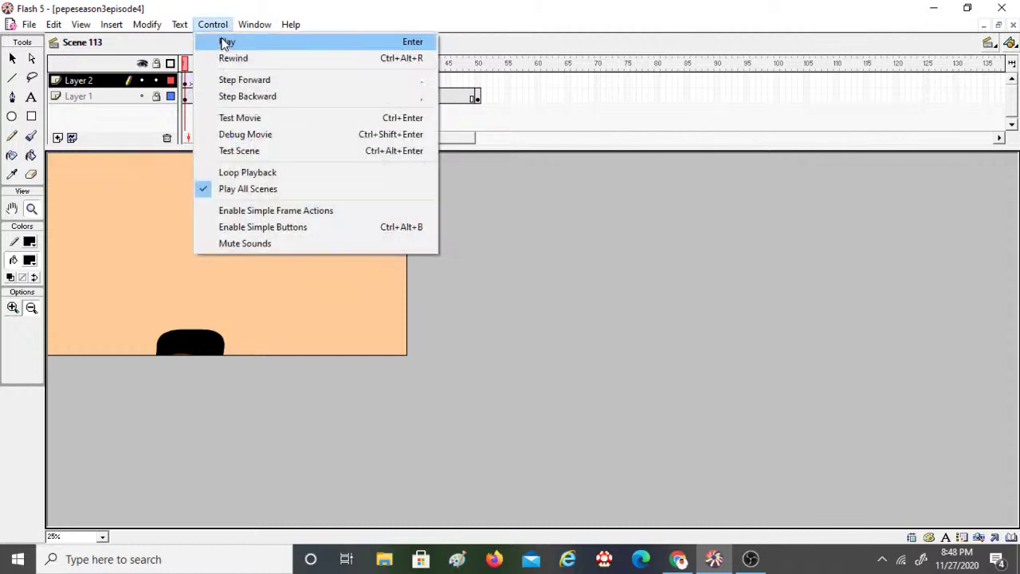
pyautogui.click(221, 39)
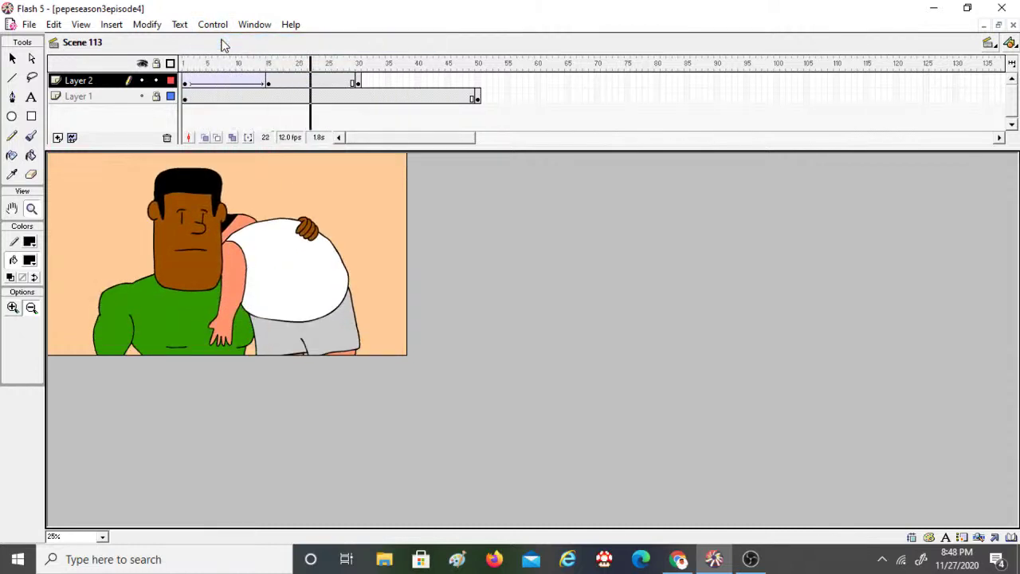
pyautogui.click(357, 63)
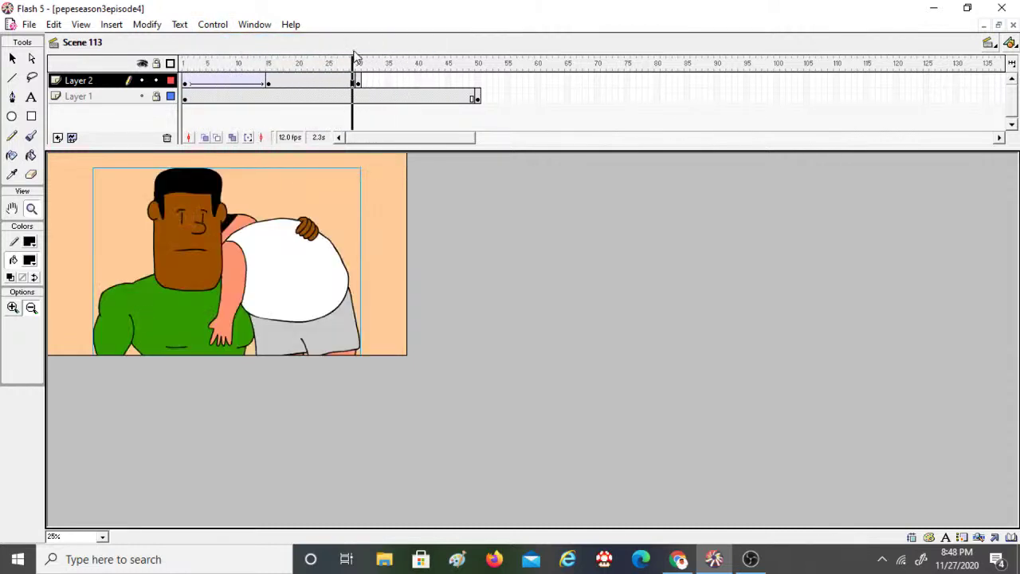
# Step: Insert a keyframe at frame 50 of Layer 2 and return to frame 1
pyautogui.rightClick(483, 79)
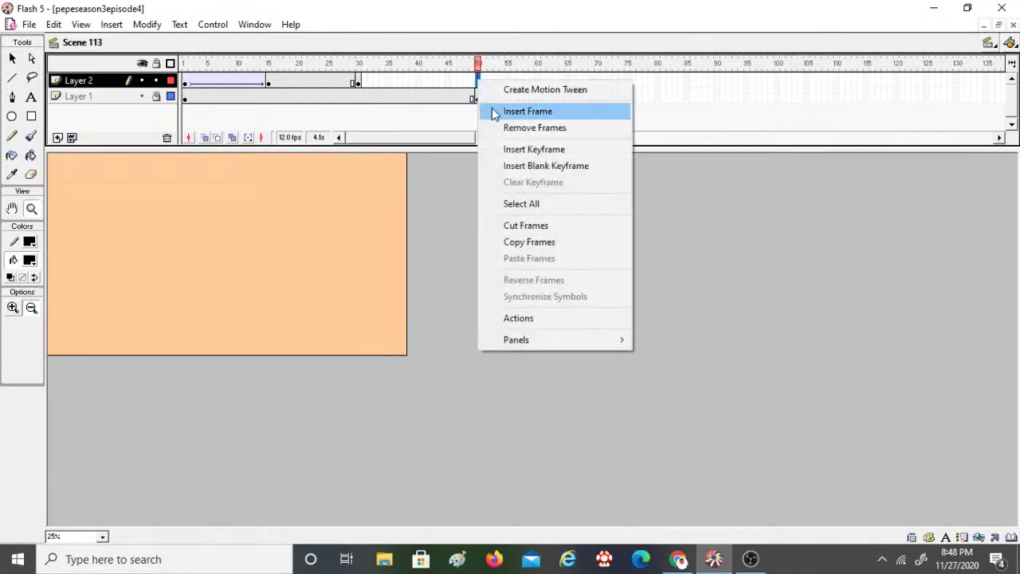
pyautogui.click(510, 151)
pyautogui.moveTo(412, 64); pyautogui.dragTo(185, 62)
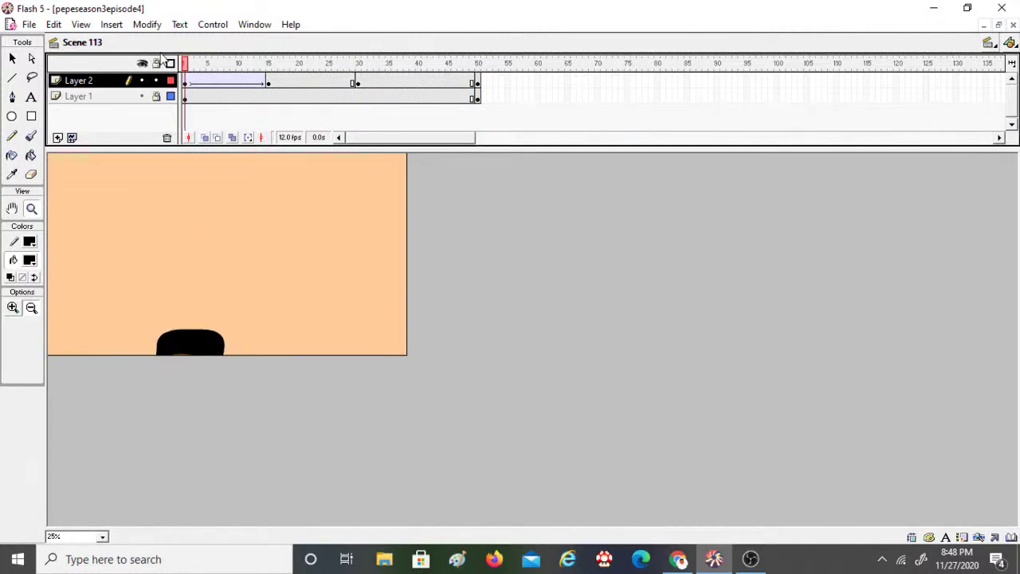
# Step: Switch to the browser, play Sweet Love by J Boog from the YouTube mix, and check the stream in OBS
pyautogui.click(678, 559)
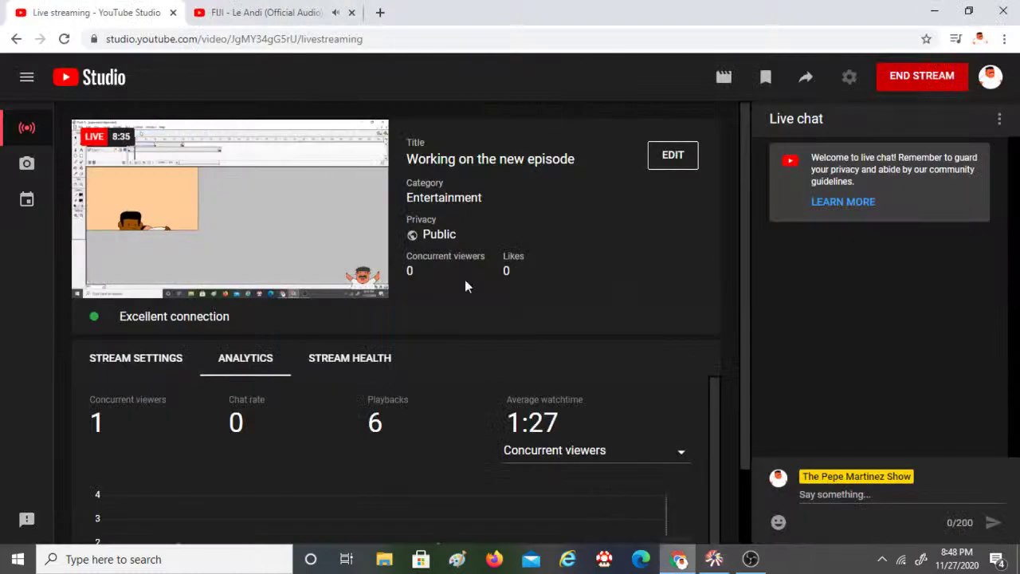
pyautogui.click(238, 6)
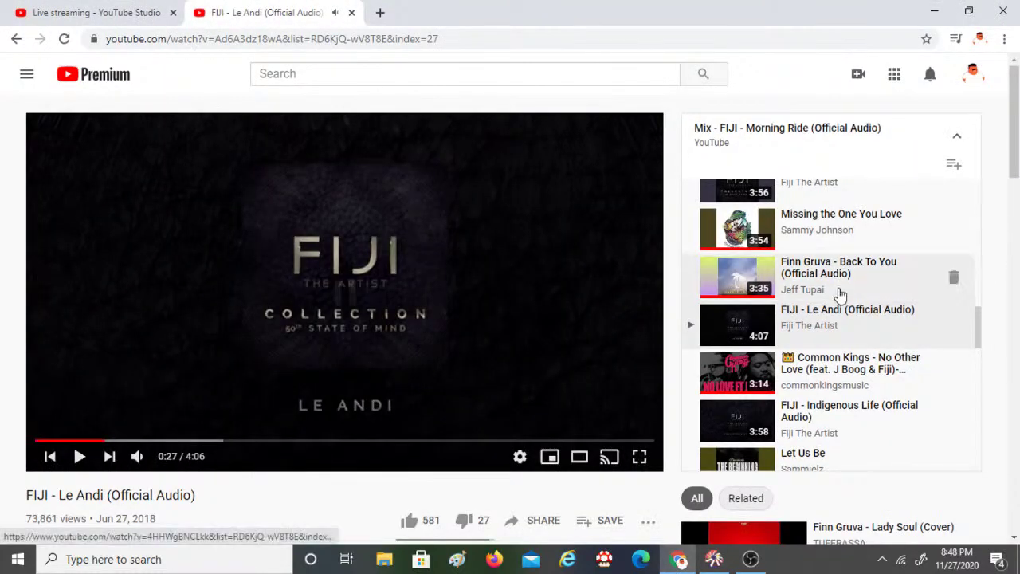
pyautogui.scroll(-2, 840, 295)
pyautogui.scroll(-5, 840, 295)
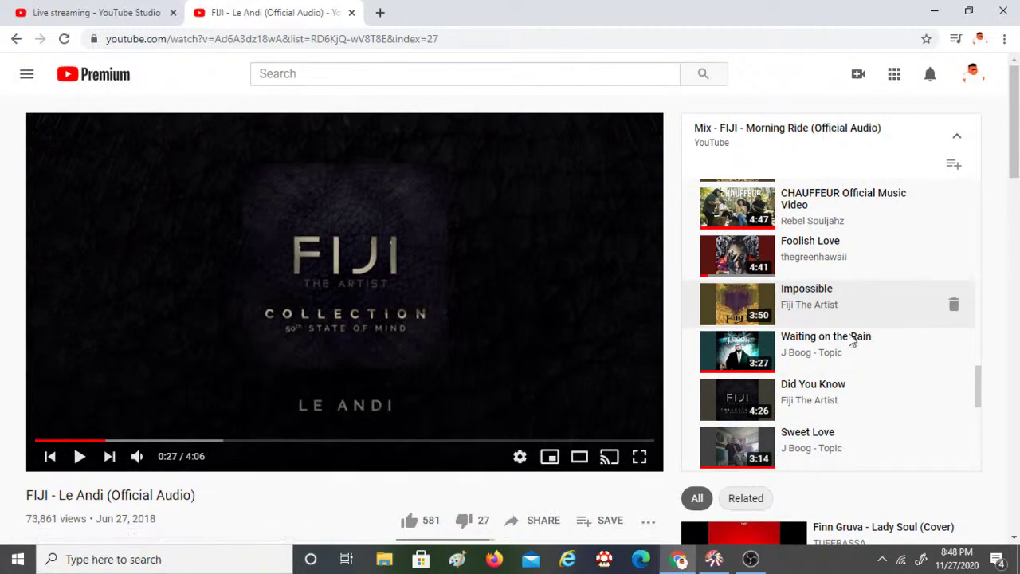
pyautogui.scroll(-2, 846, 355)
pyautogui.click(811, 323)
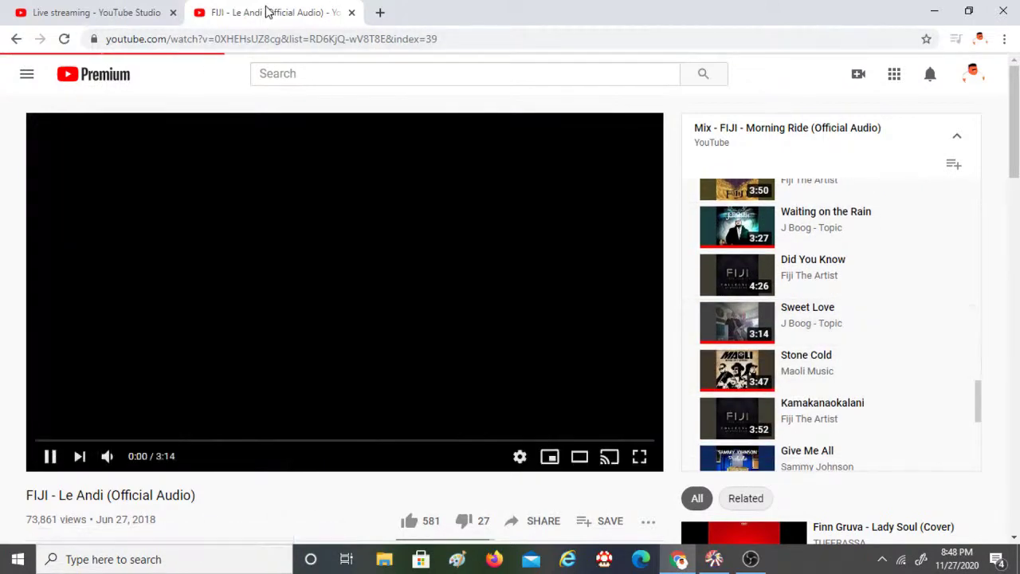
pyautogui.hotkey('ctrl', 'shift', 'Tab')
pyautogui.click(750, 559)
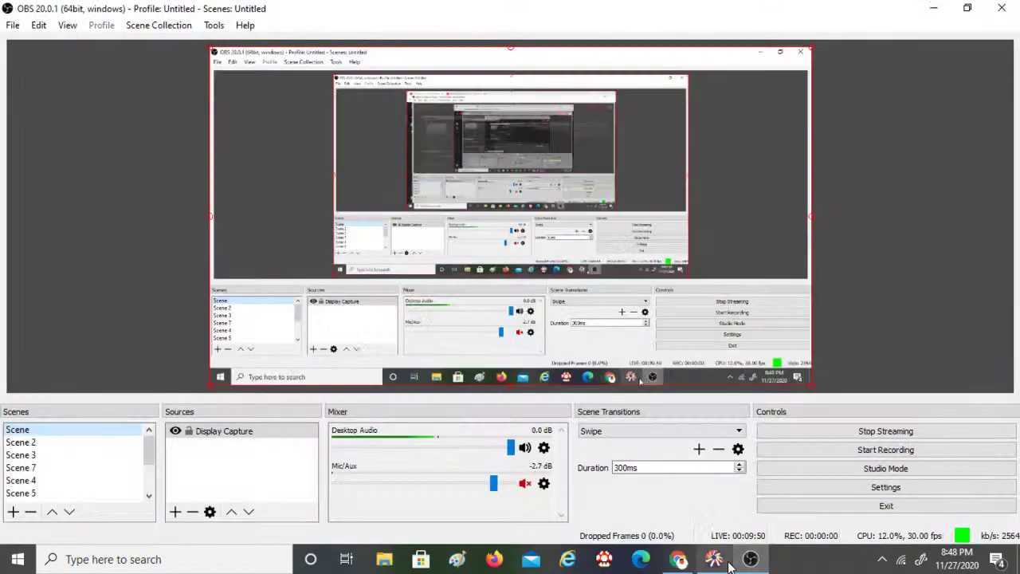
# Step: Return to Flash and play the scene's animation from frame 1
pyautogui.click(714, 559)
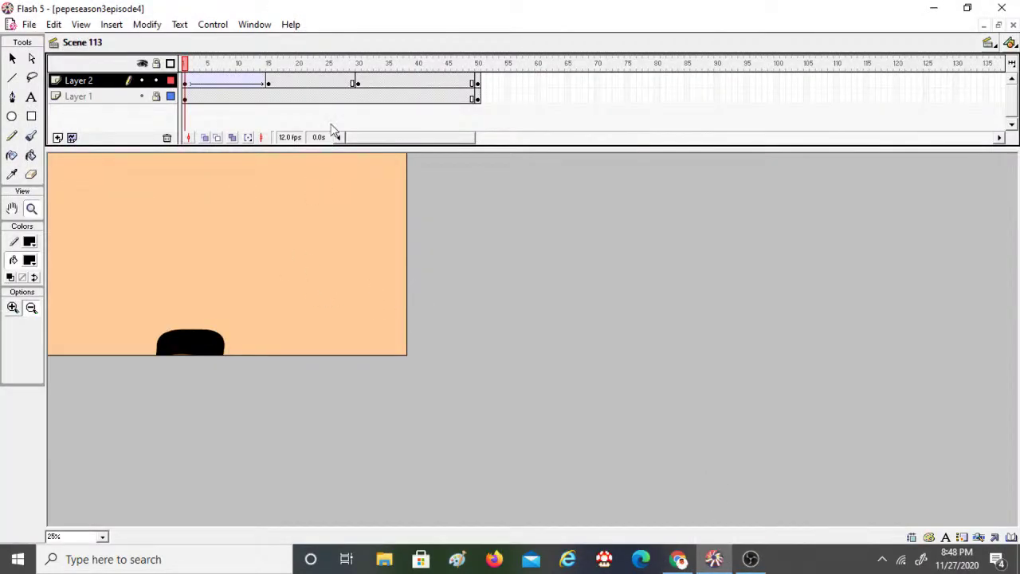
pyautogui.click(213, 25)
pyautogui.click(217, 40)
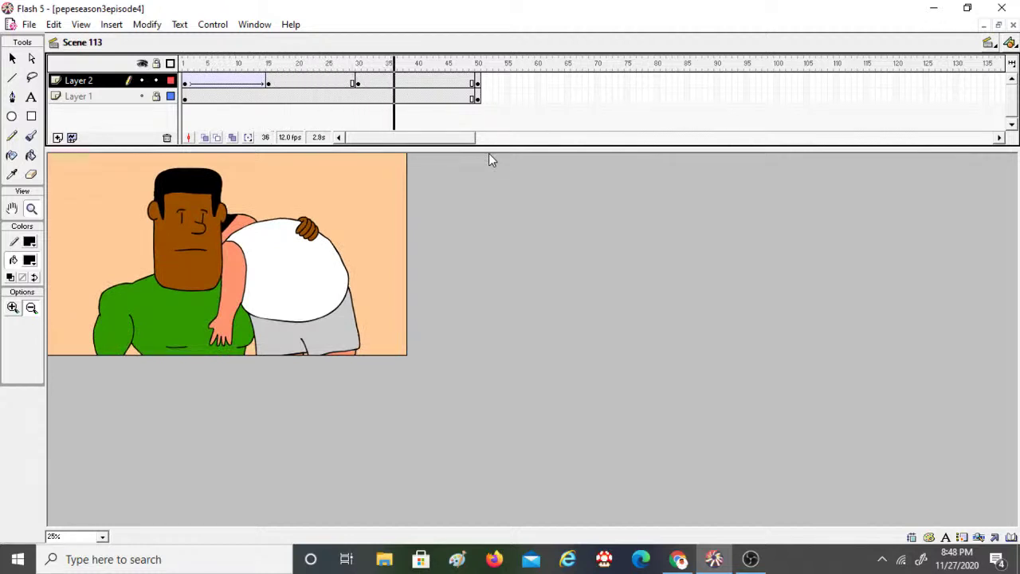
# Step: Remove the frames from frame 35 onward on Layer 1 and Layer 2, and save the movie
pyautogui.moveTo(497, 84); pyautogui.dragTo(361, 116)
pyautogui.click(354, 94)
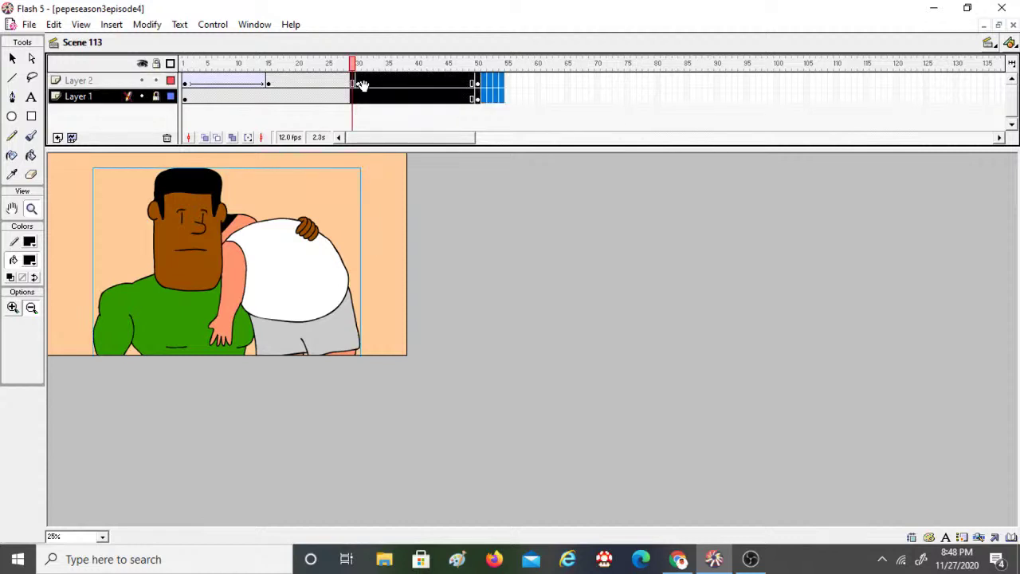
pyautogui.moveTo(530, 96); pyautogui.dragTo(406, 96)
pyautogui.rightClick(407, 97)
pyautogui.click(431, 142)
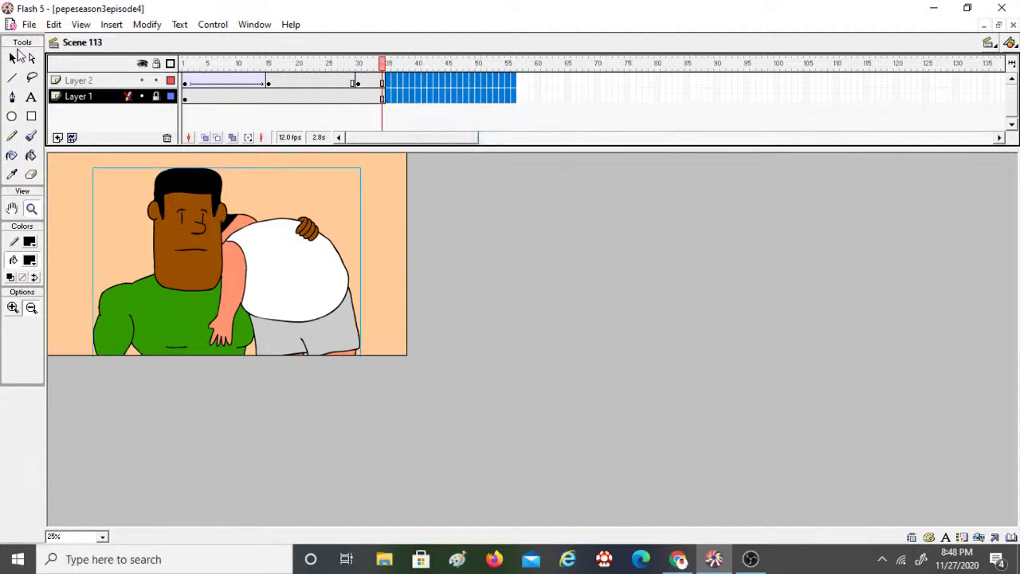
pyautogui.click(28, 25)
pyautogui.click(75, 129)
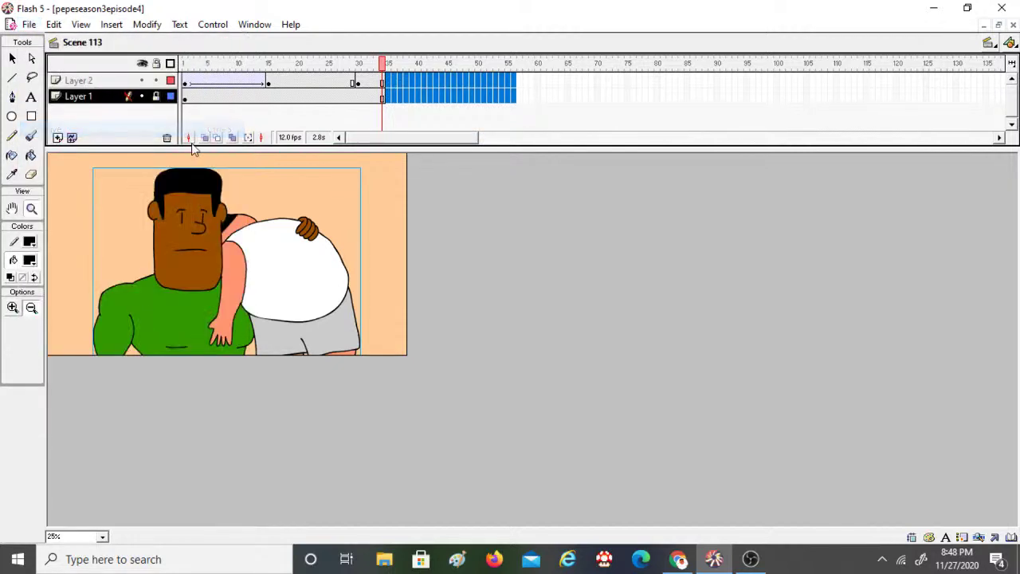
# Step: Insert a new scene and show the work area around its stage
pyautogui.click(255, 25)
pyautogui.click(254, 25)
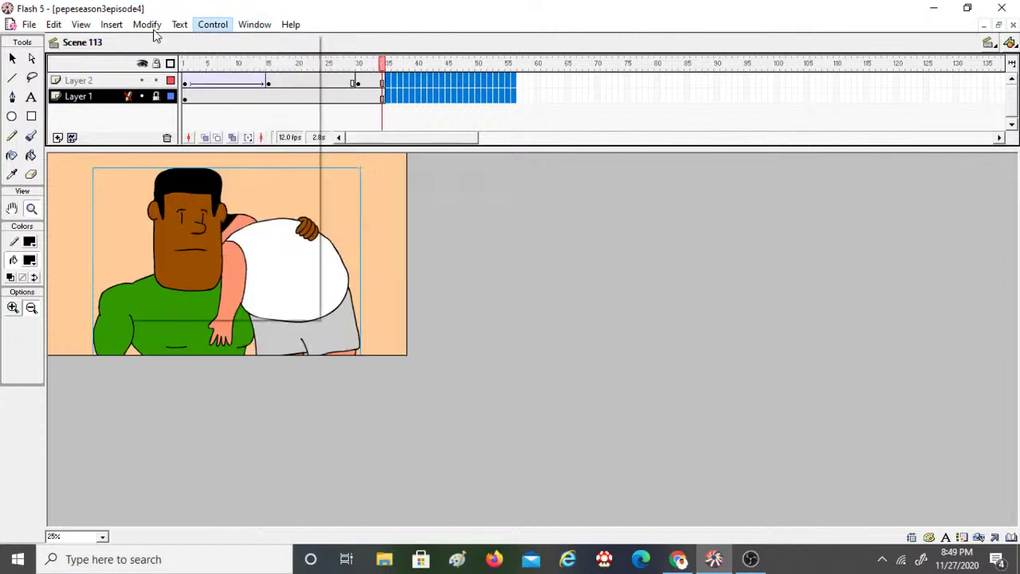
pyautogui.click(111, 24)
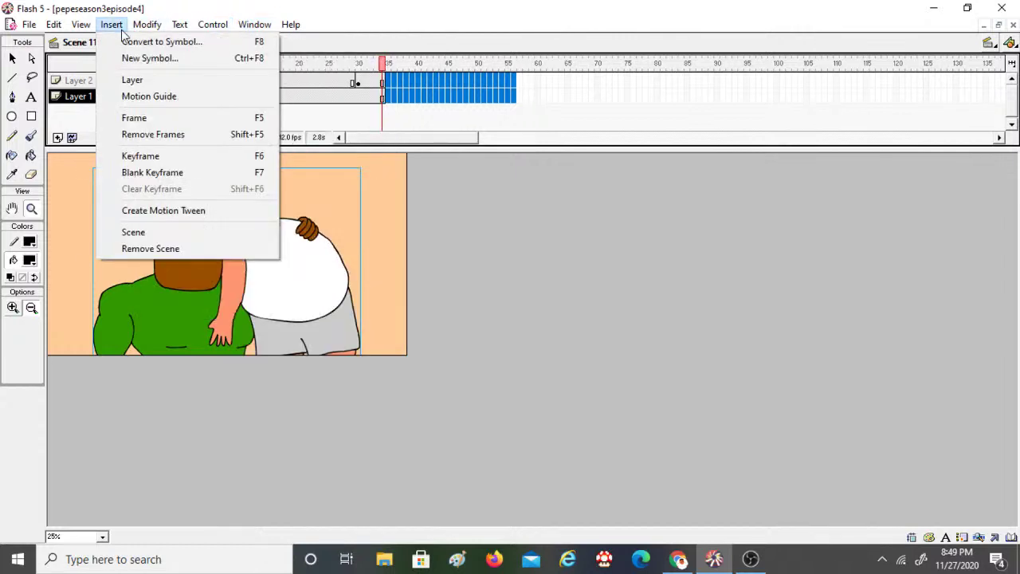
pyautogui.click(200, 231)
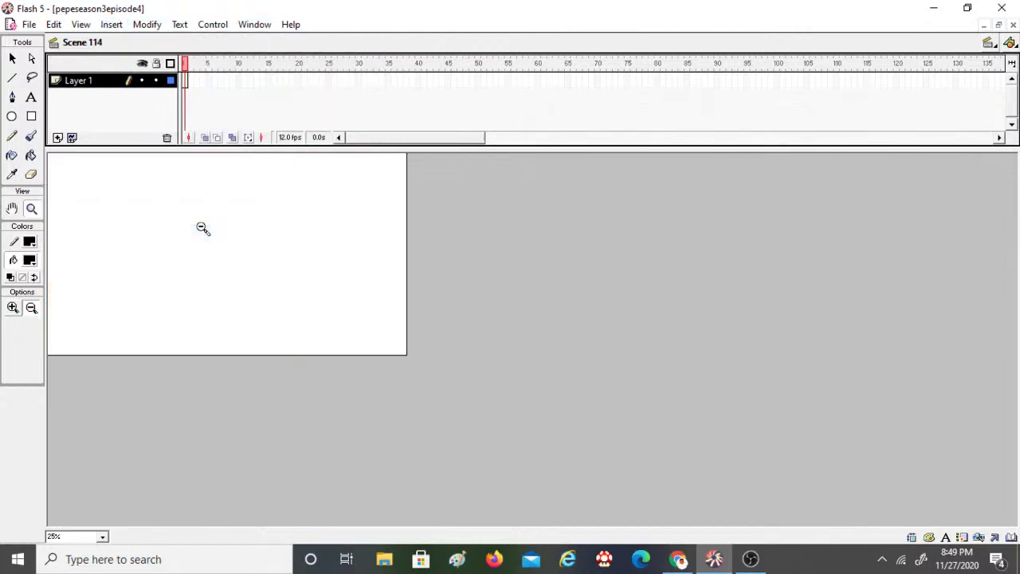
pyautogui.click(81, 24)
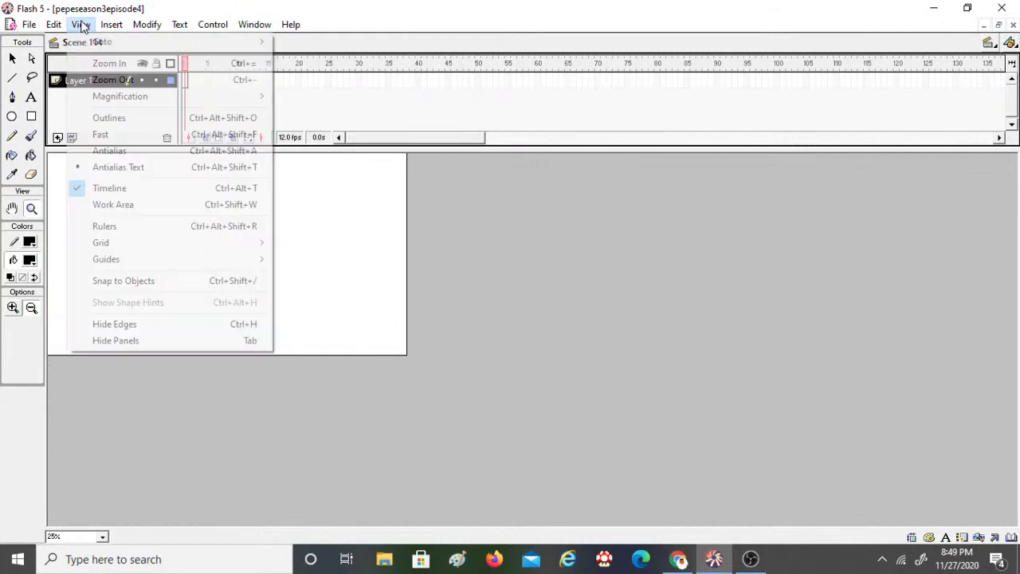
pyautogui.click(135, 209)
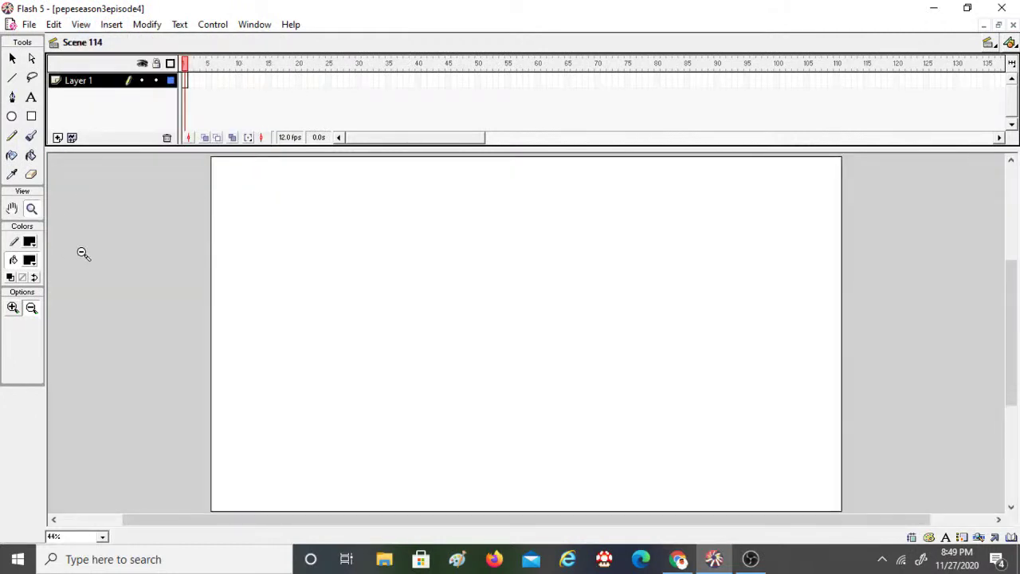
# Step: Choose the Rectangle tool and set its fill to light violet-blue
pyautogui.click(31, 117)
pyautogui.click(30, 260)
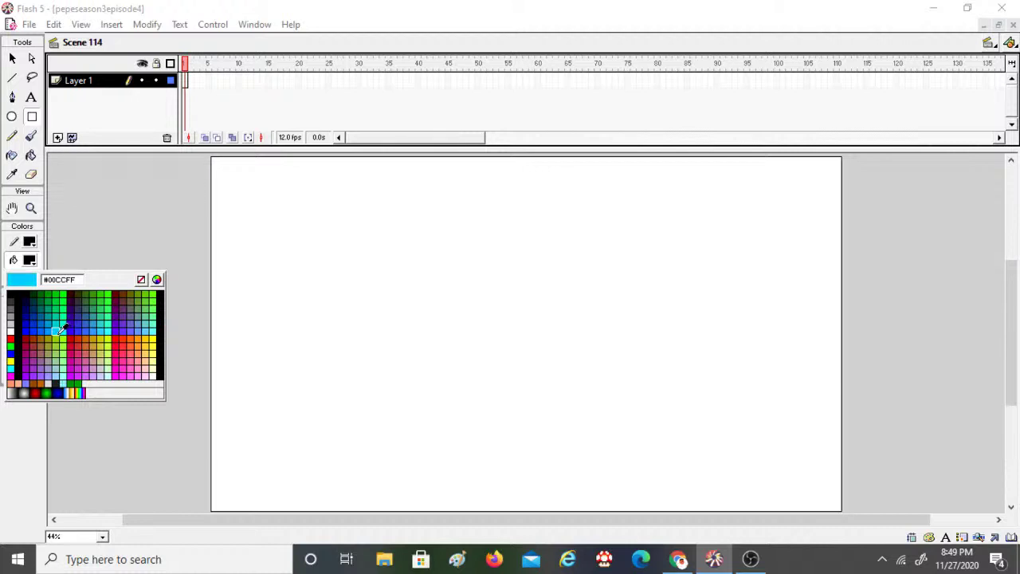
pyautogui.click(25, 378)
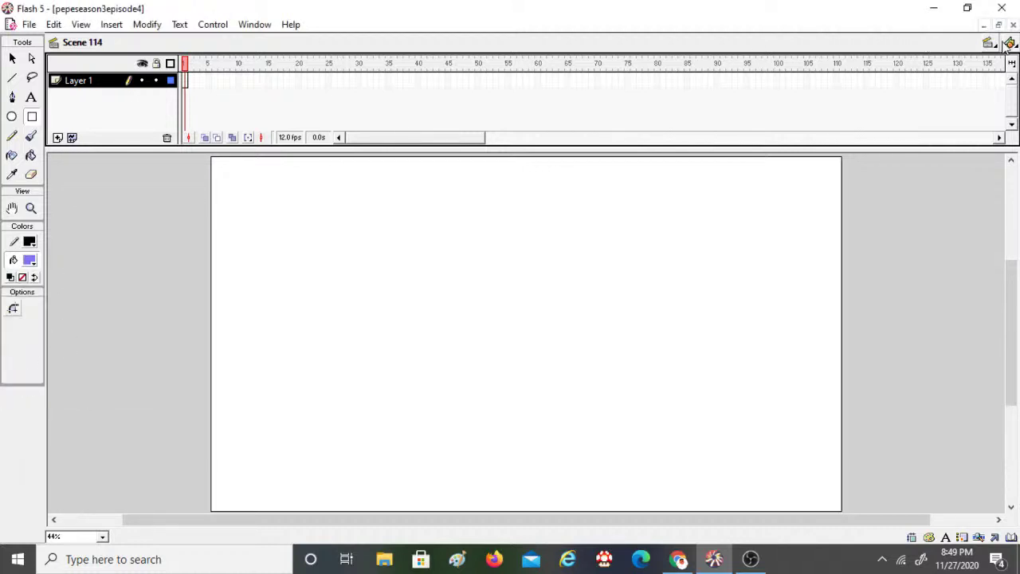
# Step: Look through earlier scenes, including 25, 28, 38, 51, 55 and 5, for a backdrop with a suitable outdoor sky
pyautogui.click(991, 44)
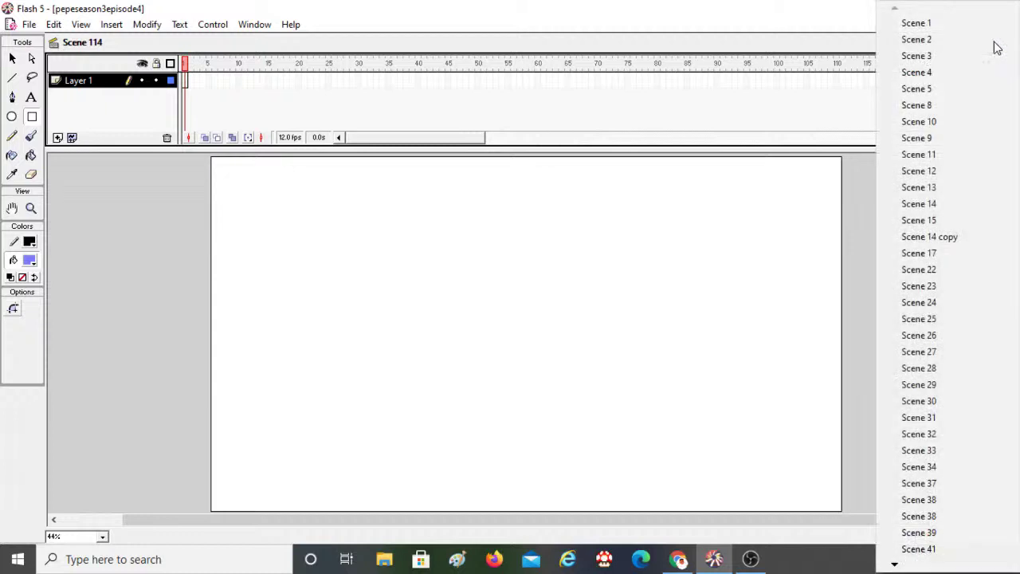
pyautogui.click(946, 322)
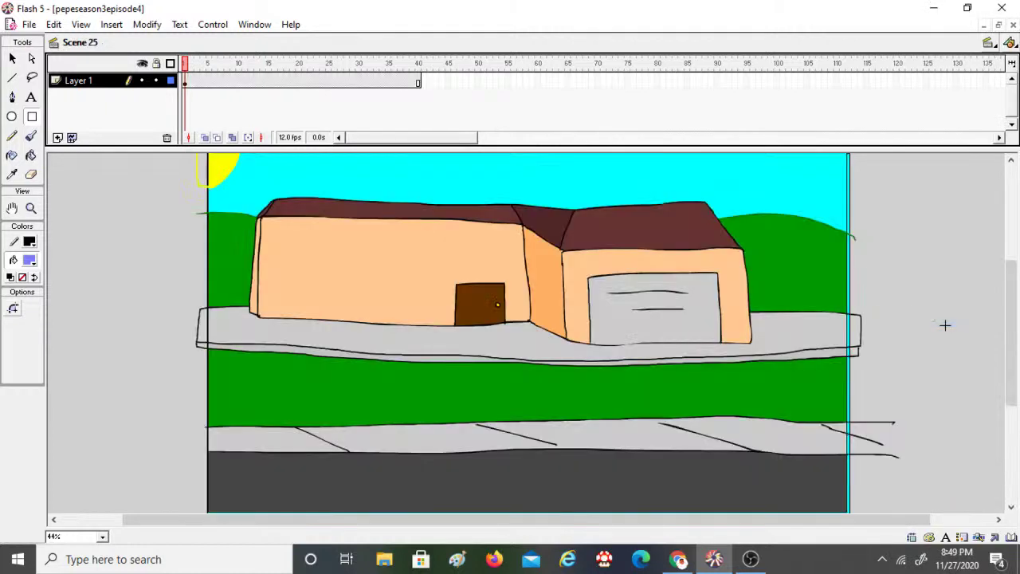
pyautogui.click(986, 43)
pyautogui.click(985, 367)
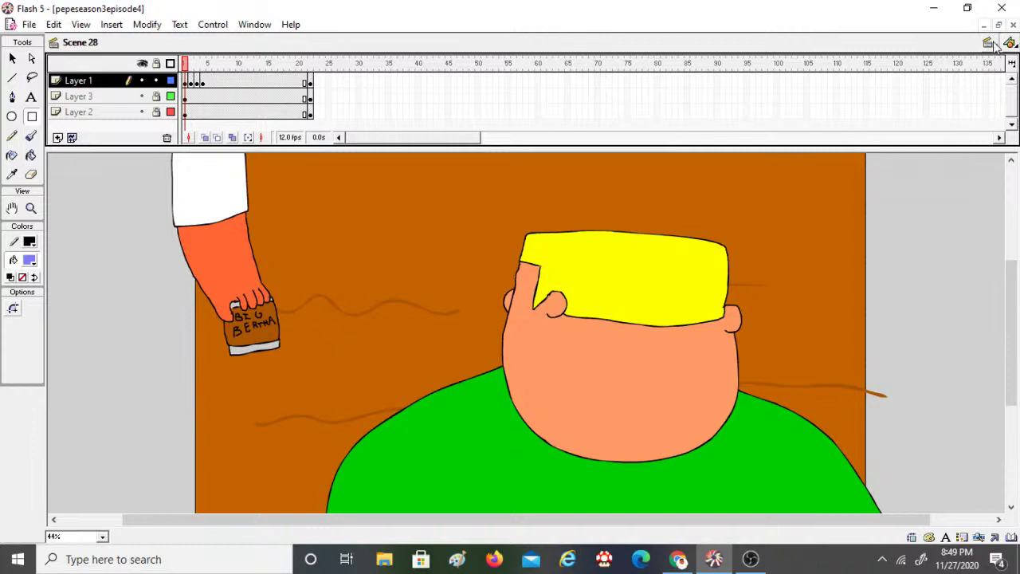
pyautogui.click(990, 45)
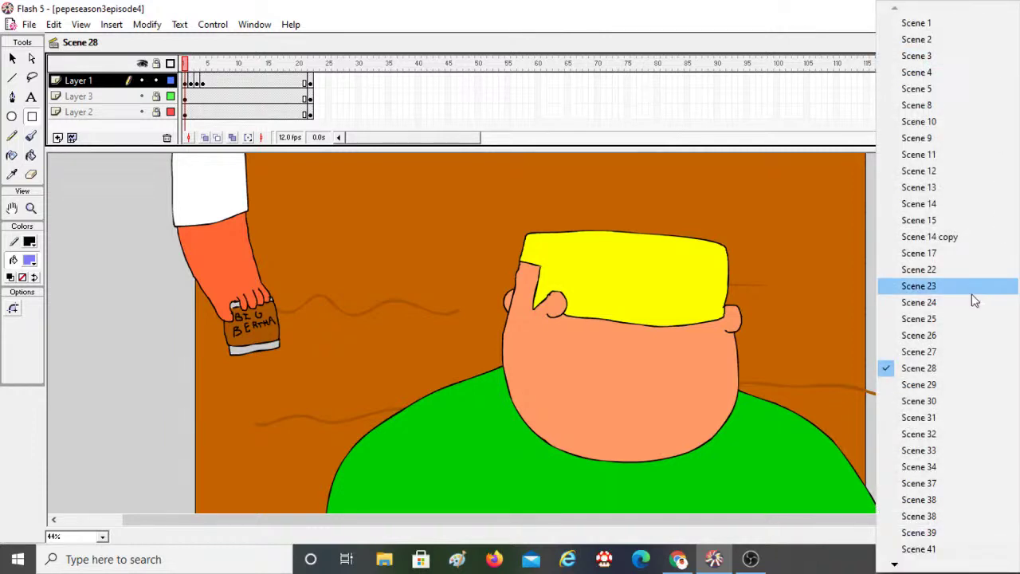
pyautogui.click(927, 500)
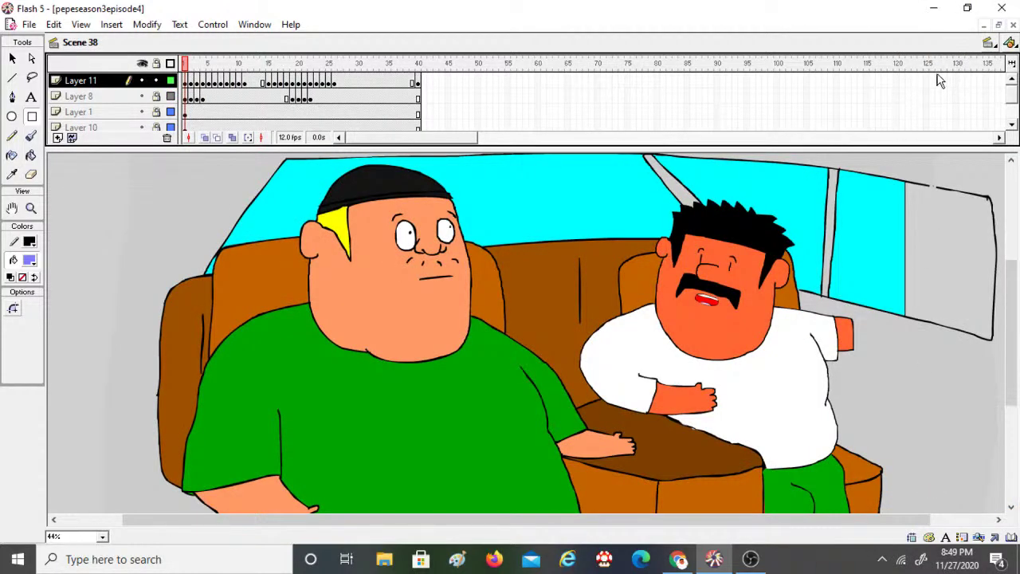
pyautogui.click(987, 44)
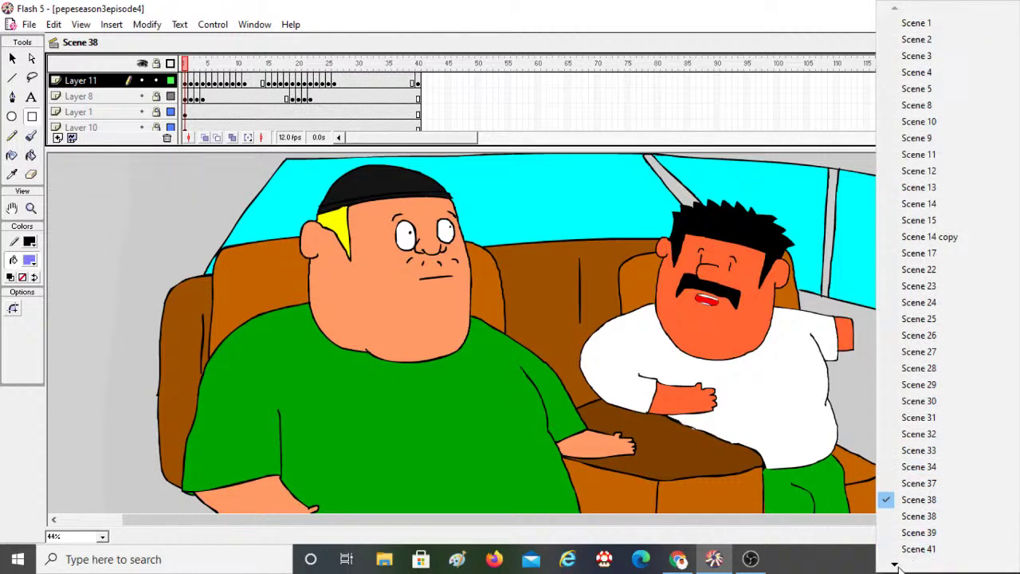
pyautogui.moveTo(896, 566)
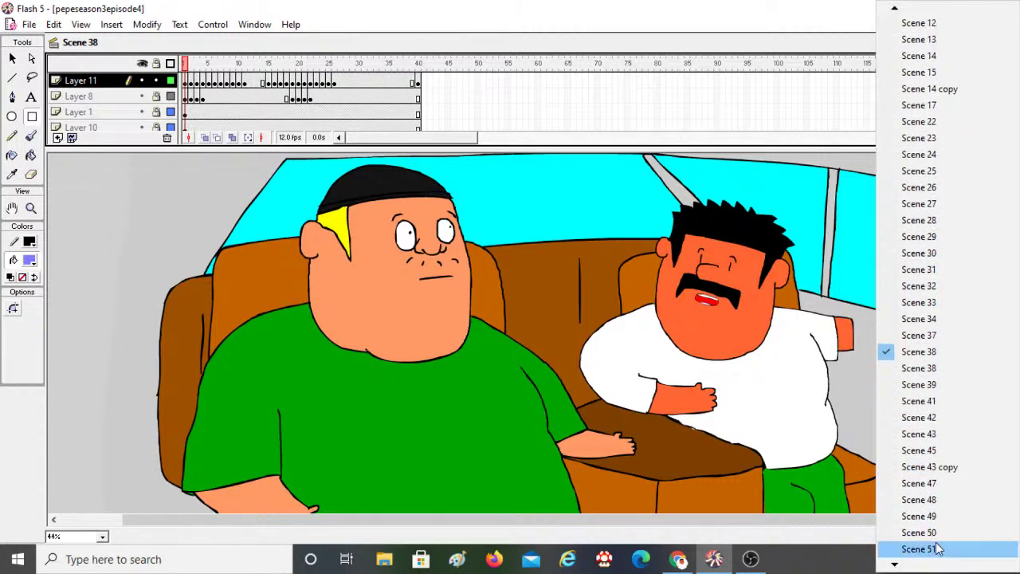
pyautogui.click(925, 548)
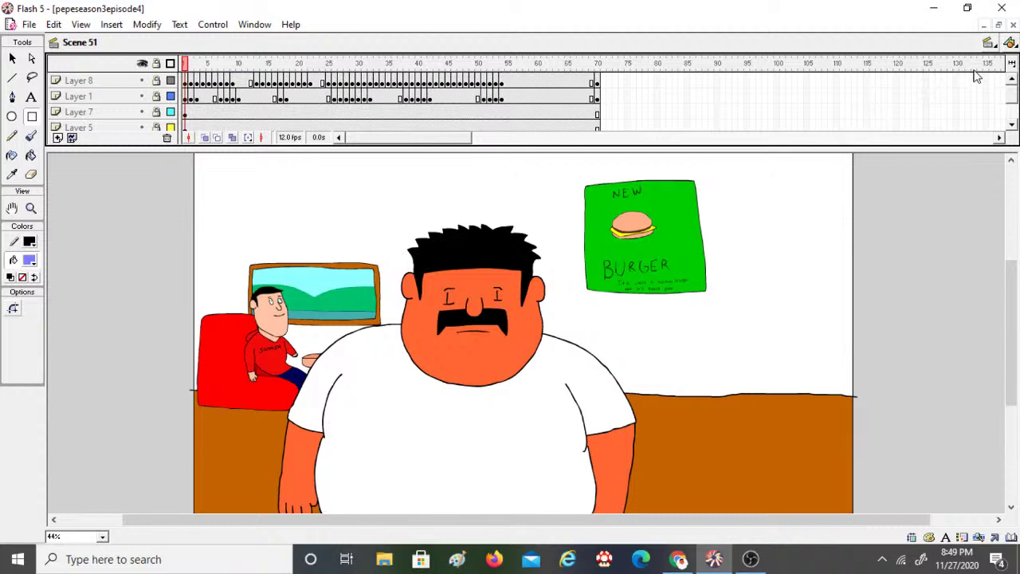
pyautogui.click(987, 44)
pyautogui.moveTo(894, 566)
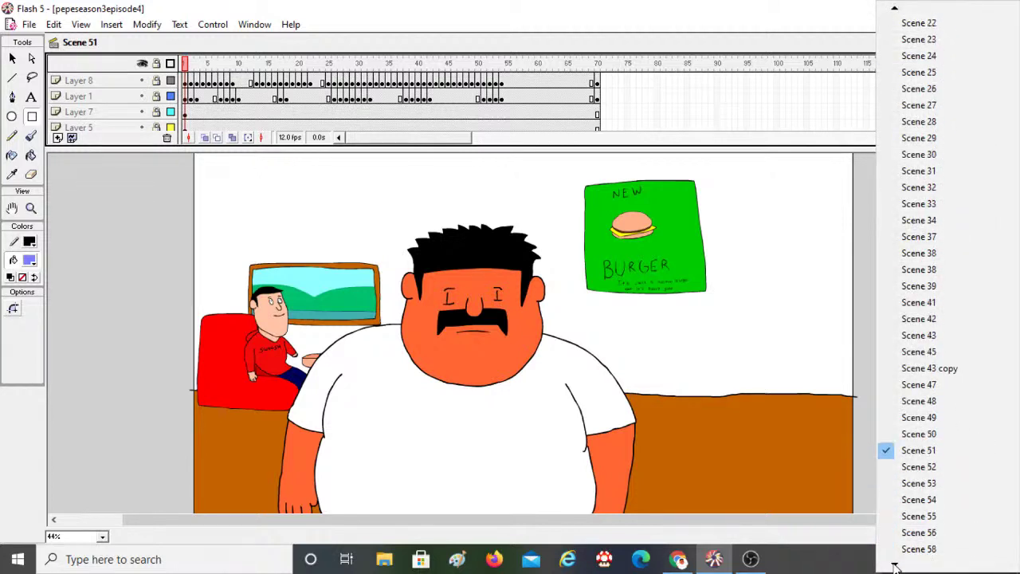
pyautogui.click(916, 548)
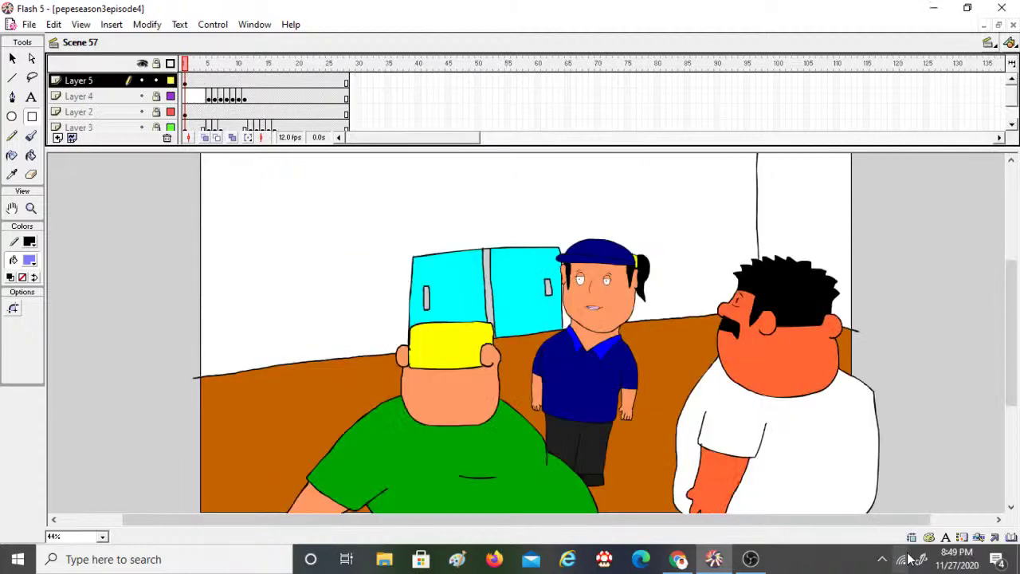
pyautogui.click(987, 44)
pyautogui.moveTo(923, 569)
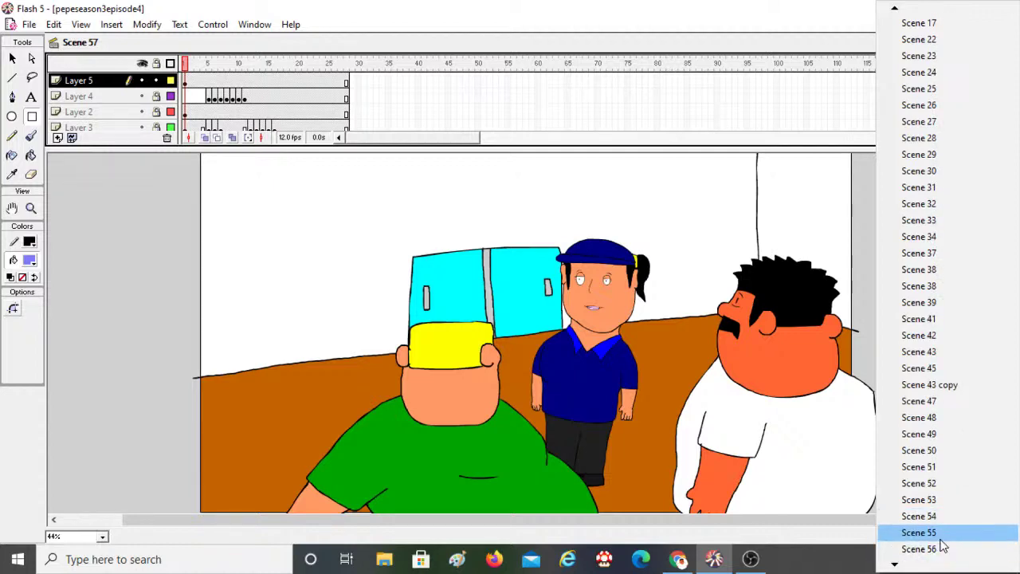
pyautogui.click(936, 532)
pyautogui.click(992, 46)
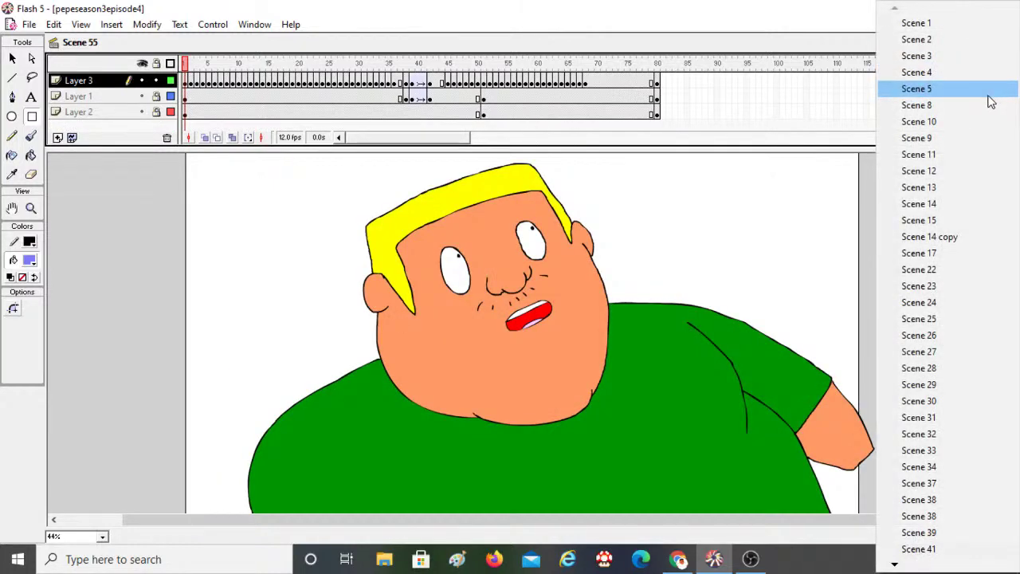
pyautogui.click(988, 94)
pyautogui.click(988, 44)
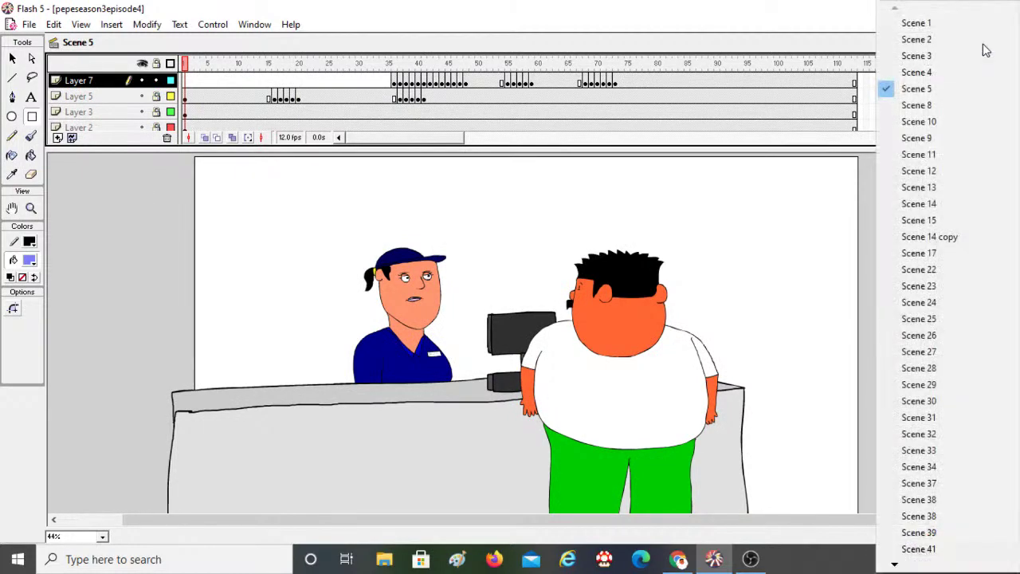
pyautogui.click(107, 299)
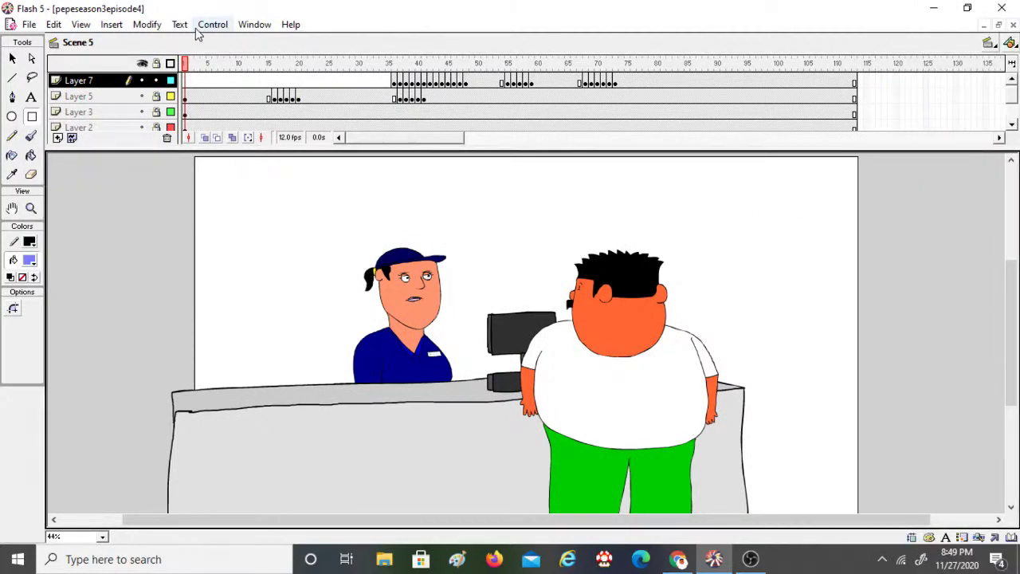
# Step: Display the Scene panel and browse its list to open Scene 71, the fenced street under a light blue sky
pyautogui.click(240, 25)
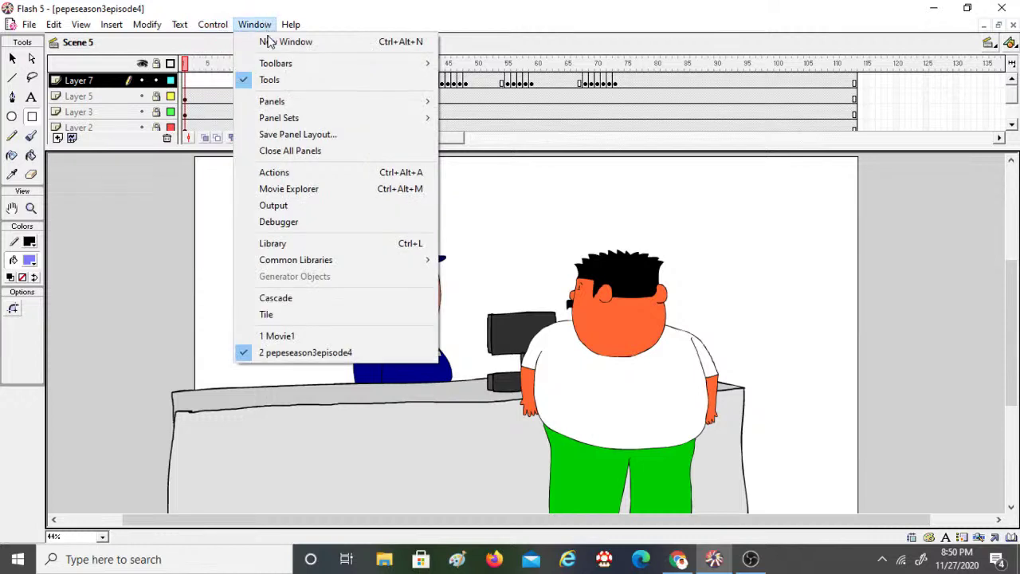
pyautogui.moveTo(313, 104)
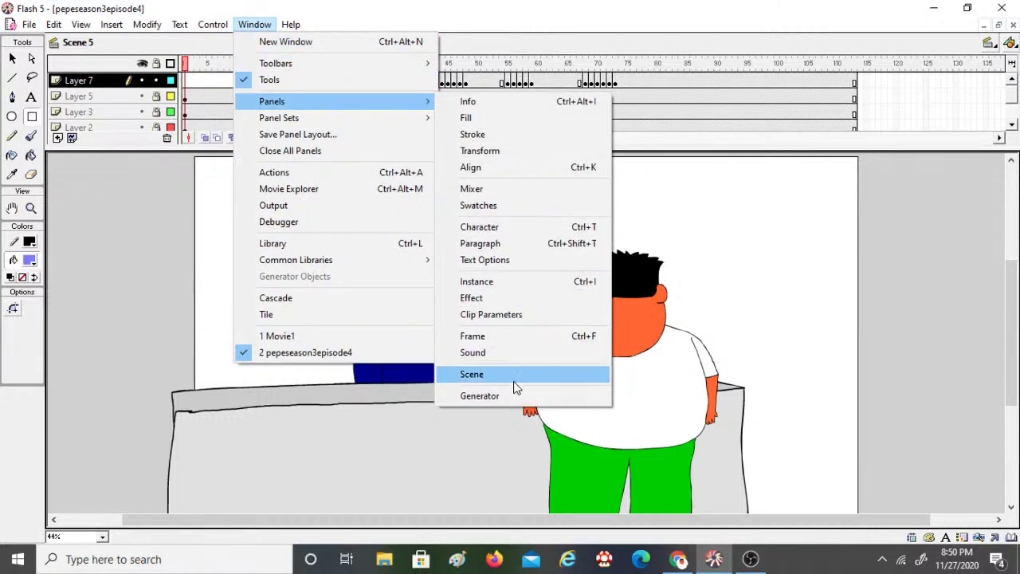
pyautogui.click(516, 385)
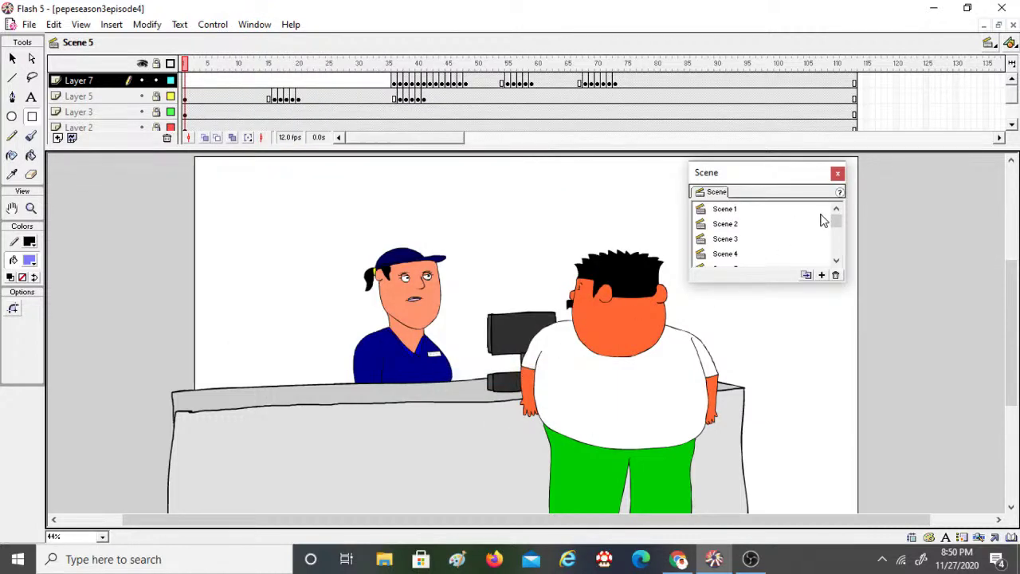
pyautogui.moveTo(836, 220); pyautogui.dragTo(797, 239)
pyautogui.click(799, 239)
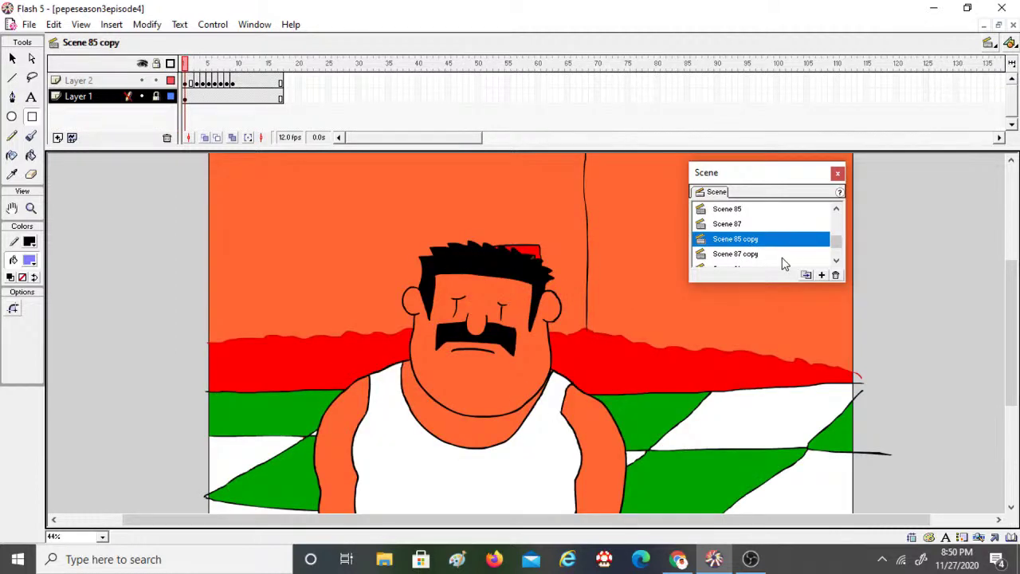
pyautogui.click(836, 261)
pyautogui.click(836, 261)
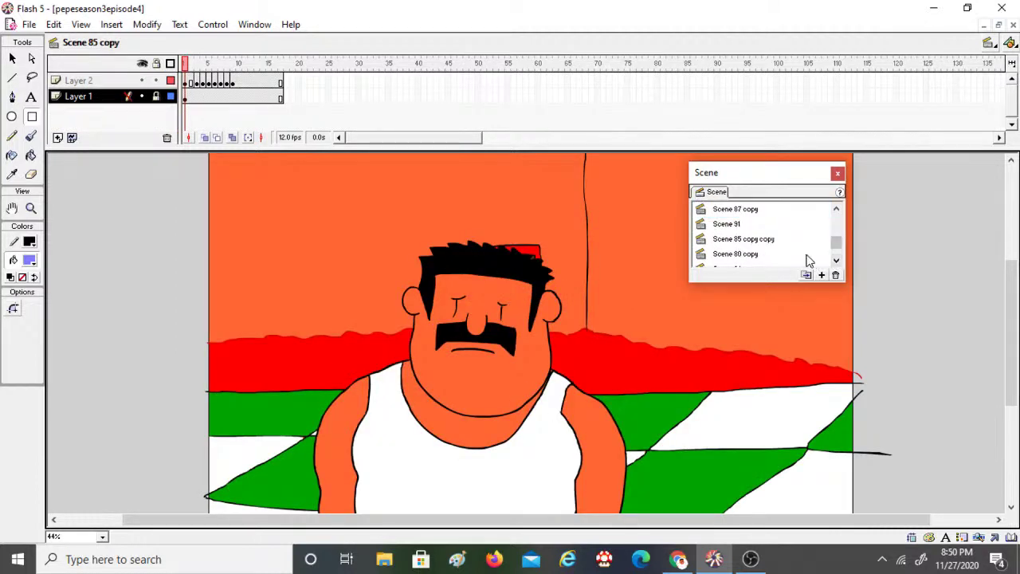
pyautogui.click(809, 255)
pyautogui.click(837, 209)
pyautogui.click(836, 209)
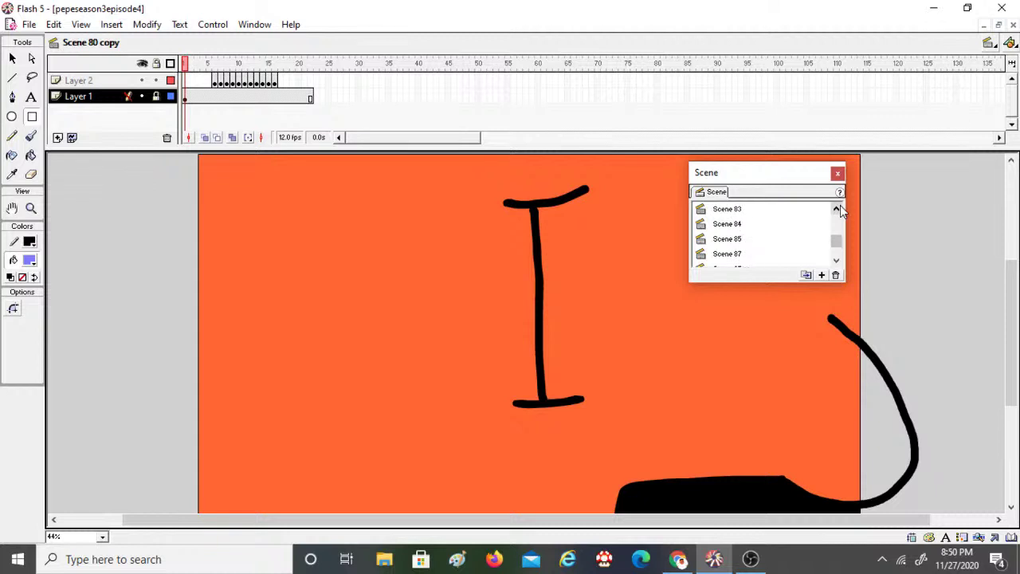
pyautogui.click(837, 208)
pyautogui.click(804, 211)
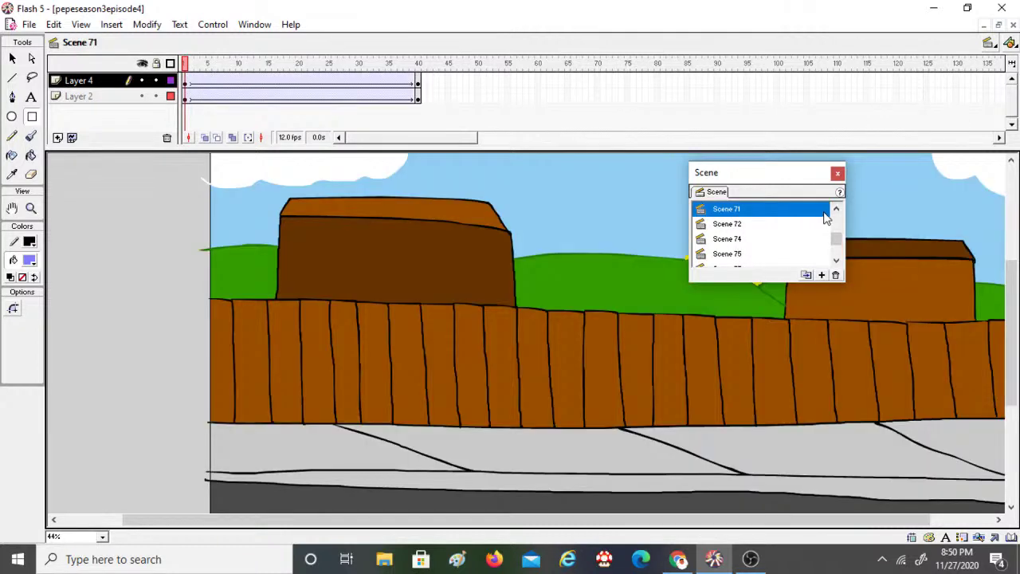
# Step: Choose the Paint Bucket and sample the light blue of Scene 71's sky as the fill color
pyautogui.click(30, 155)
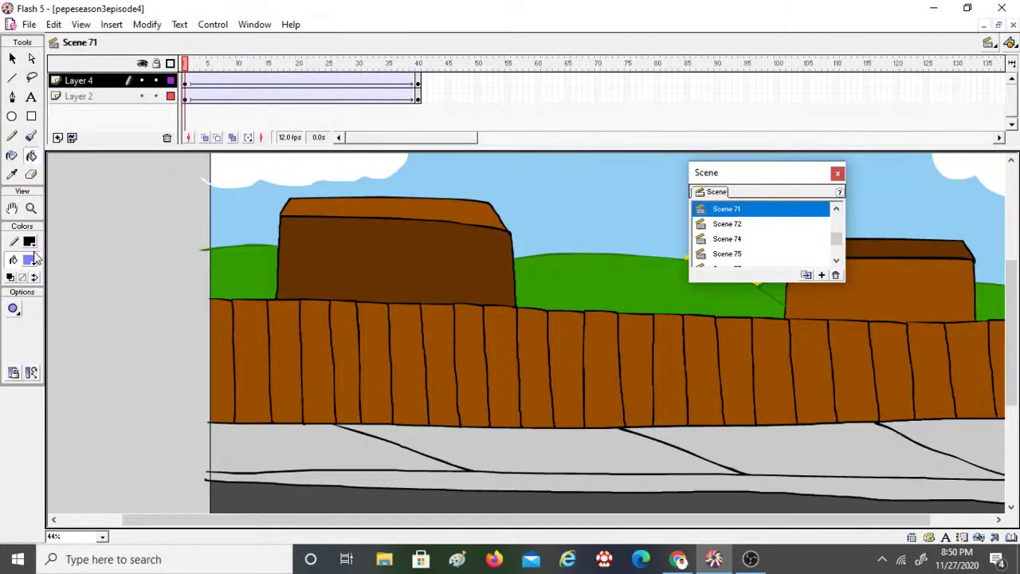
pyautogui.click(30, 260)
pyautogui.click(559, 188)
# Step: Return to the blank Scene 114 and close the Scene panel
pyautogui.moveTo(836, 236); pyautogui.dragTo(820, 266)
pyautogui.click(793, 255)
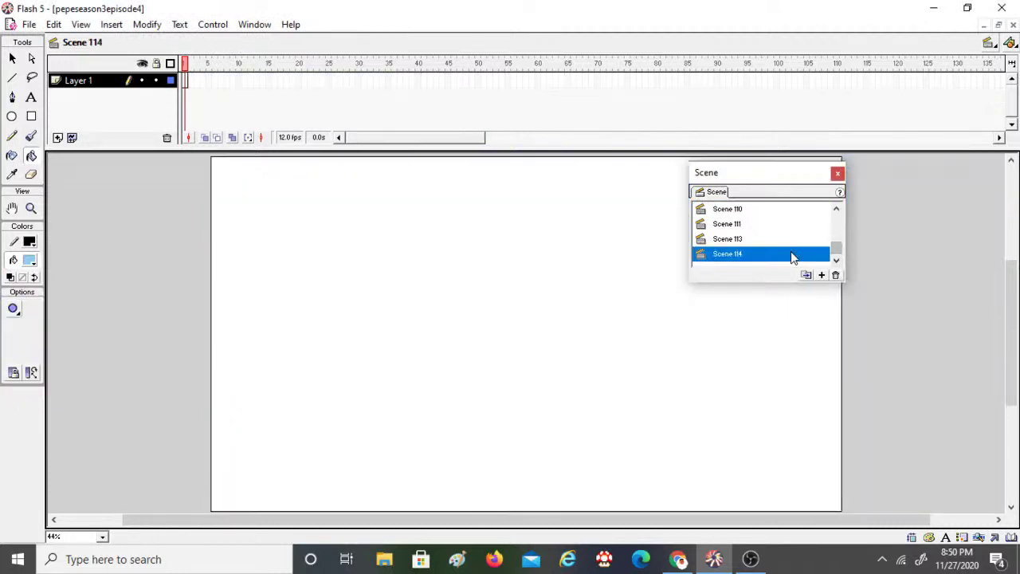
pyautogui.click(837, 174)
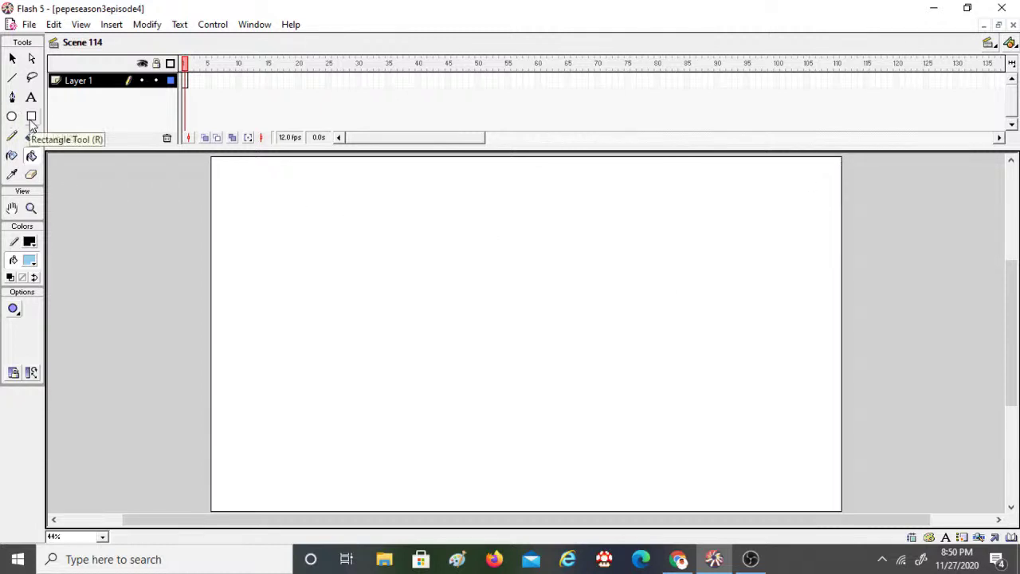
# Step: Draw a black-outlined, light blue rectangle covering the whole stage as the sky
pyautogui.click(31, 209)
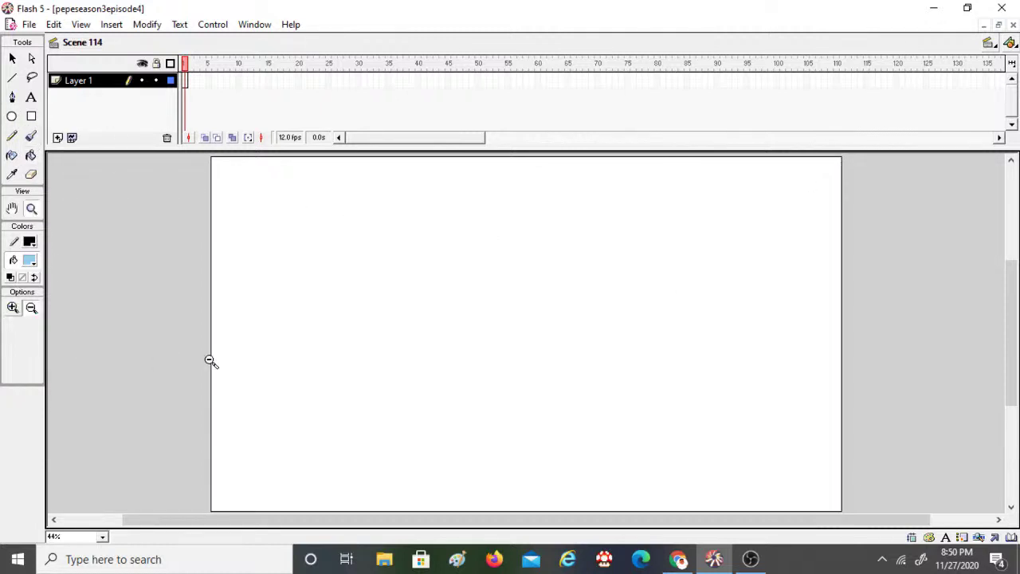
pyautogui.keyDown('alt'); pyautogui.click(205, 360); pyautogui.keyUp('alt')
pyautogui.click(32, 116)
pyautogui.moveTo(145, 429)
pyautogui.mouseDown()
pyautogui.moveTo(441, 225)
pyautogui.moveTo(505, 231)
pyautogui.moveTo(503, 218)
pyautogui.mouseUp()
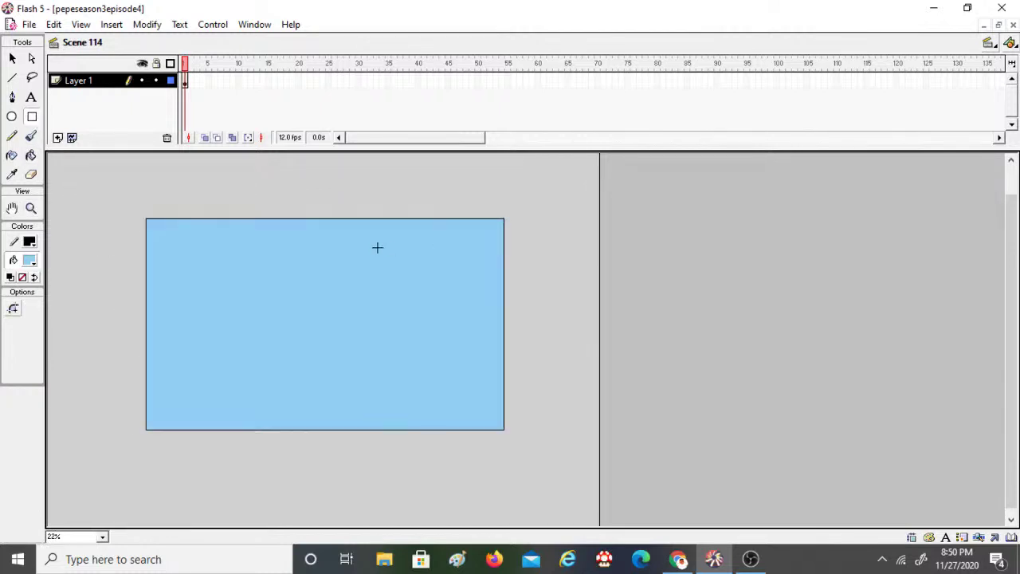
# Step: Paint a wavy green ground line with the Brush tool across the lower part of the blue sky, past both sides
pyautogui.click(31, 209)
pyautogui.click(146, 365)
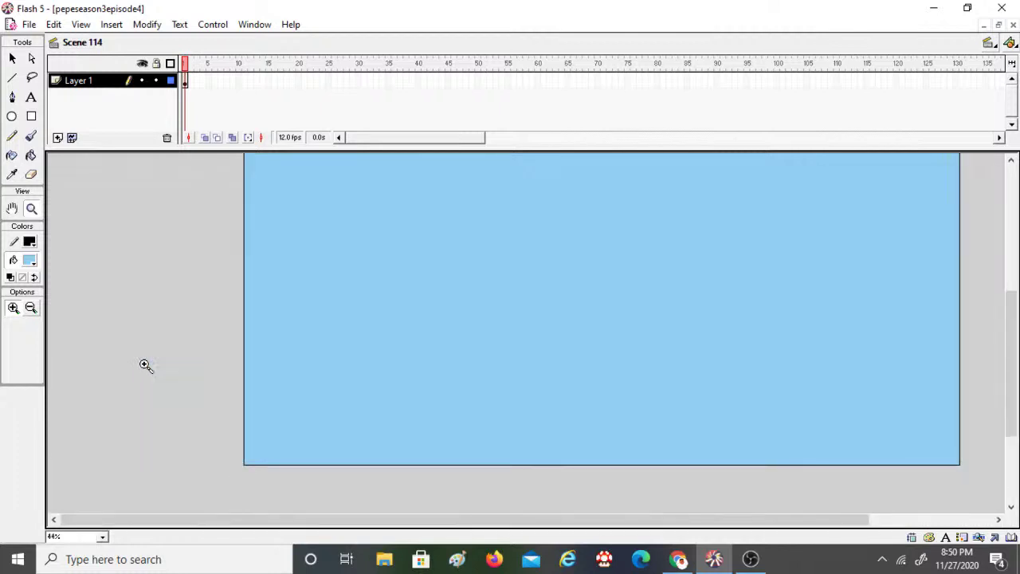
pyautogui.click(31, 137)
pyautogui.click(30, 260)
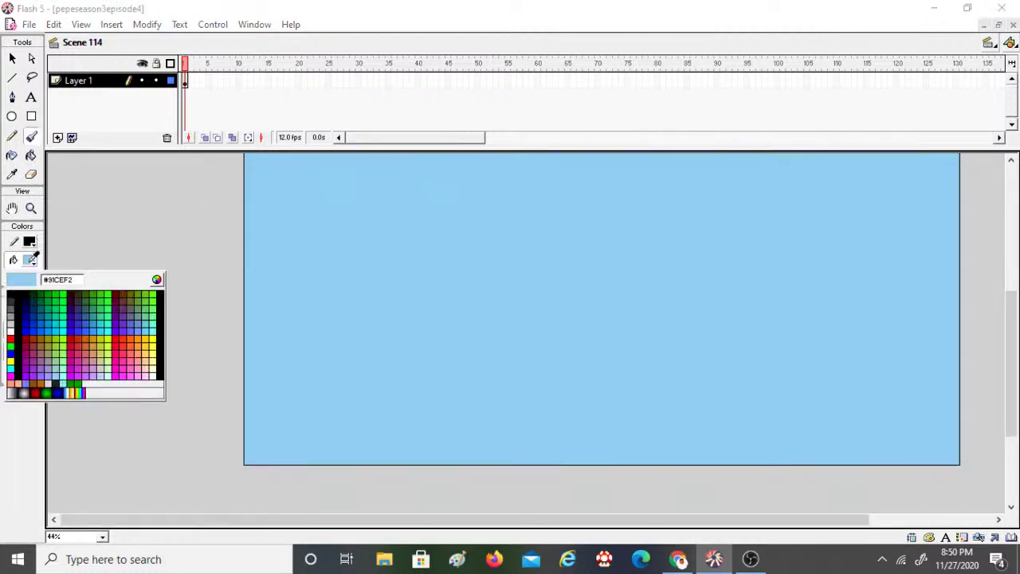
pyautogui.click(10, 294)
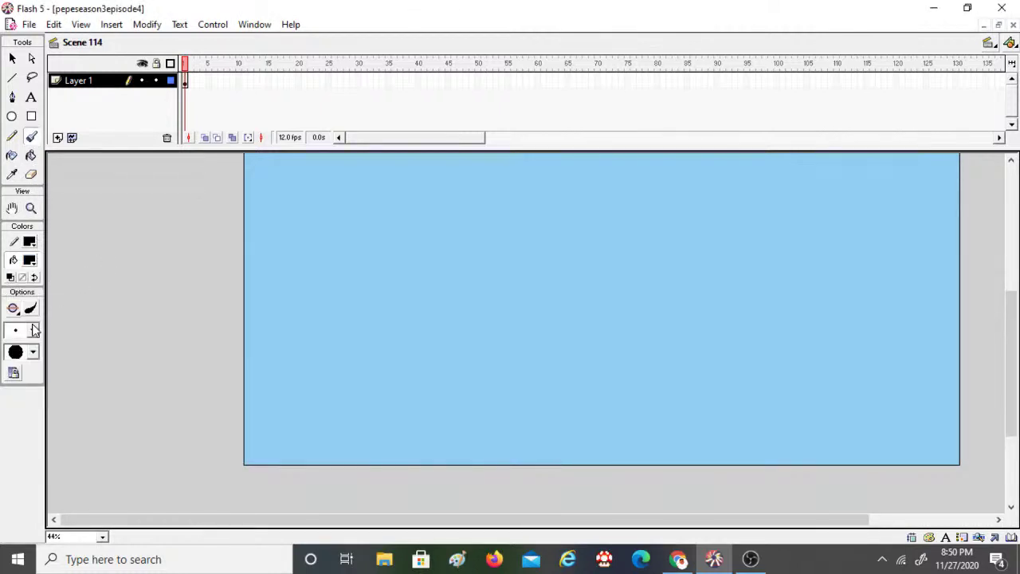
pyautogui.click(31, 261)
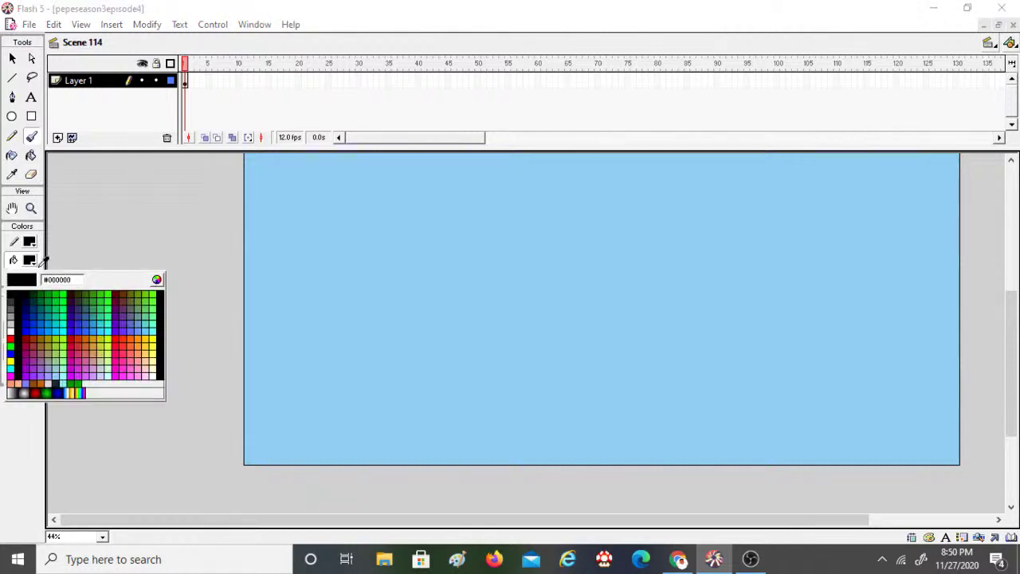
pyautogui.click(78, 375)
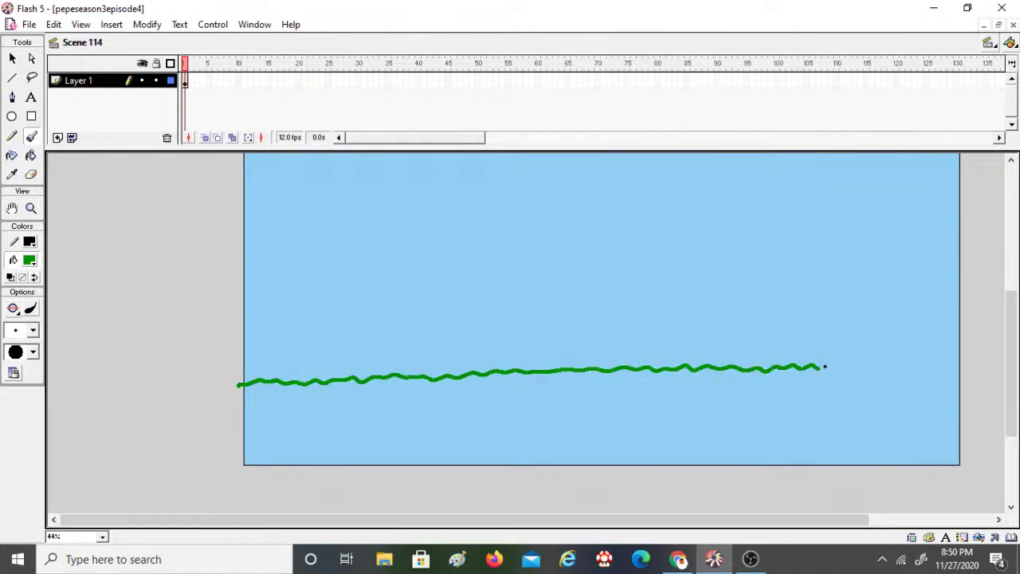
pyautogui.moveTo(974, 413); pyautogui.dragTo(976, 412)
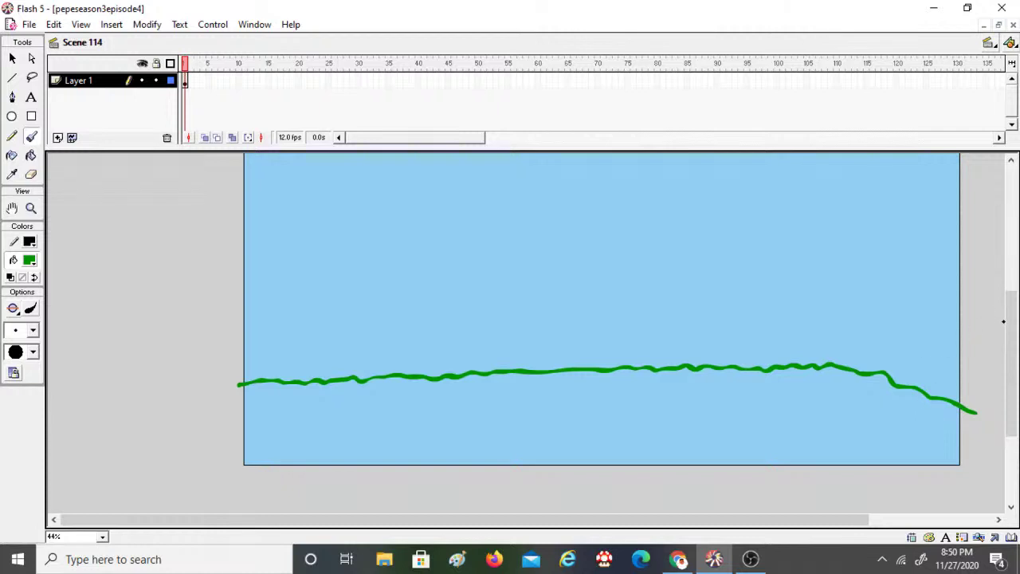
pyautogui.moveTo(1004, 322); pyautogui.dragTo(1008, 314)
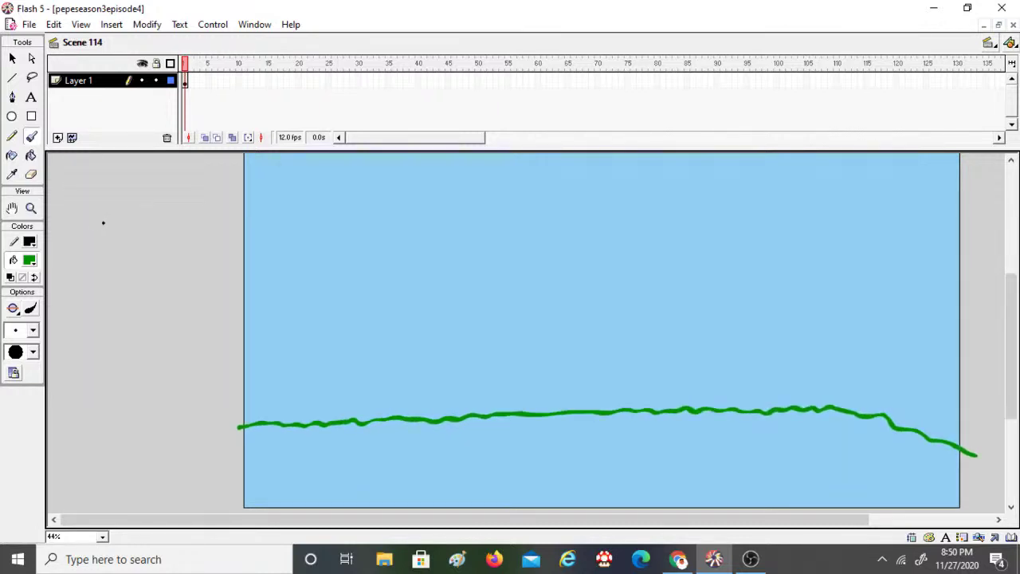
# Step: Switch to OBS and unmute the Mic/Aux audio source
pyautogui.click(750, 558)
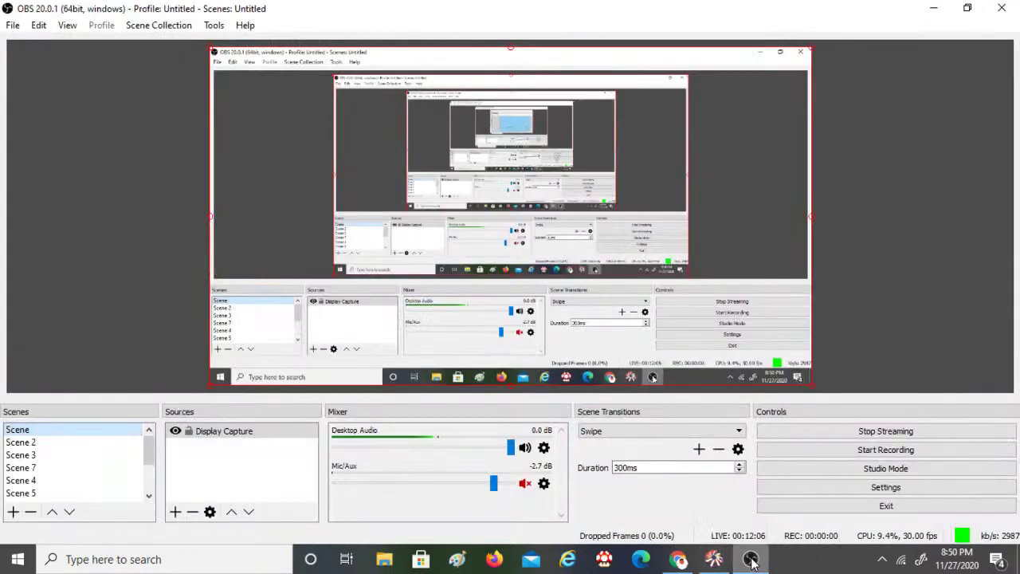
pyautogui.click(523, 484)
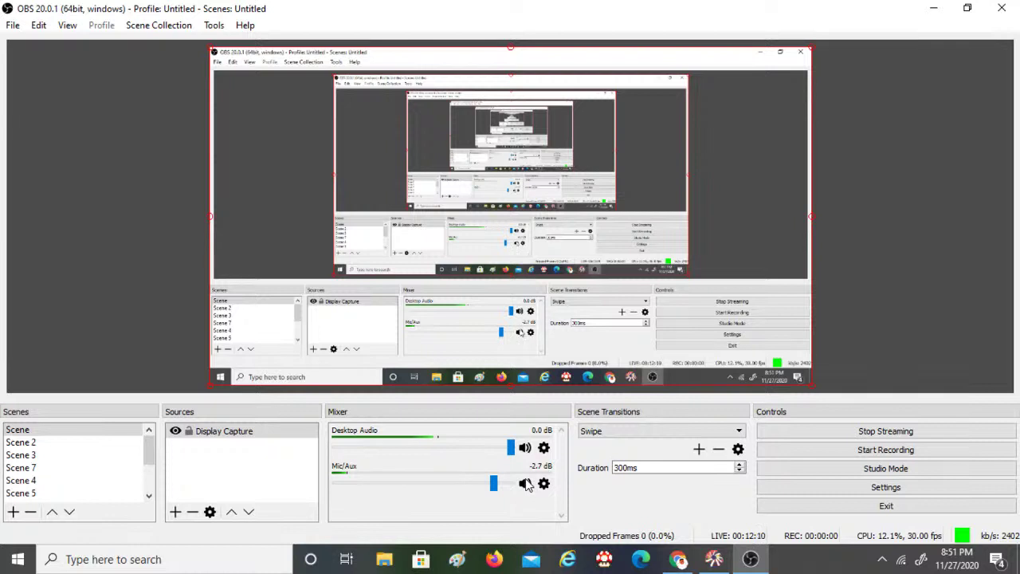
# Step: Switch back to Flash 5 and fill the area below the wavy ground line with green #00A400 using the Paint Bucket
pyautogui.click(714, 559)
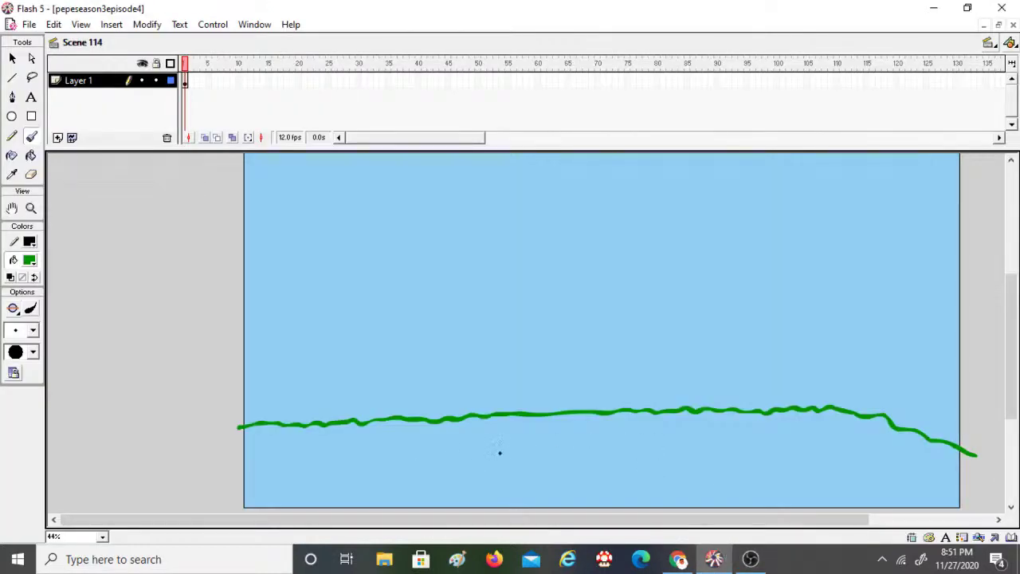
pyautogui.click(31, 157)
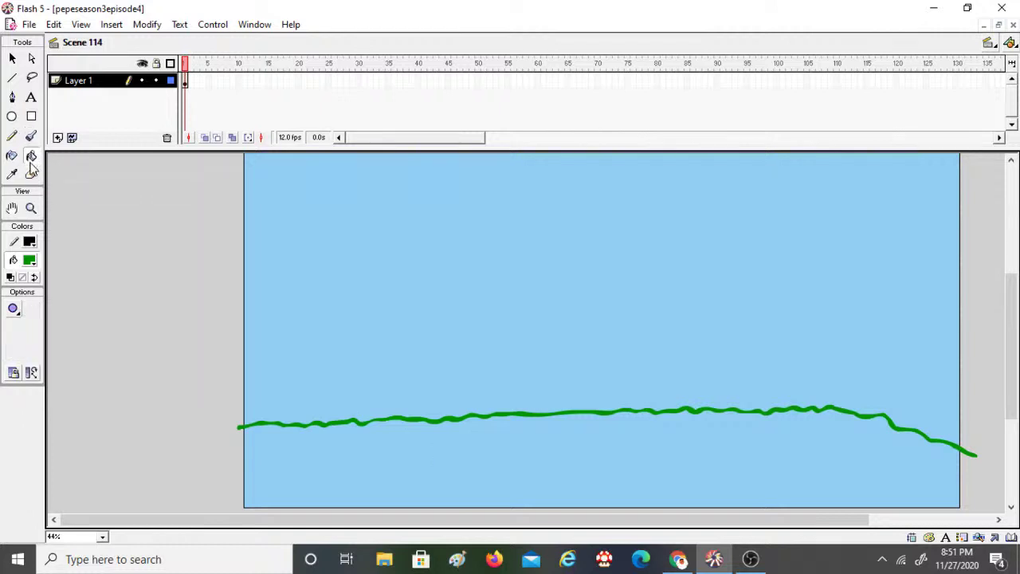
pyautogui.click(30, 261)
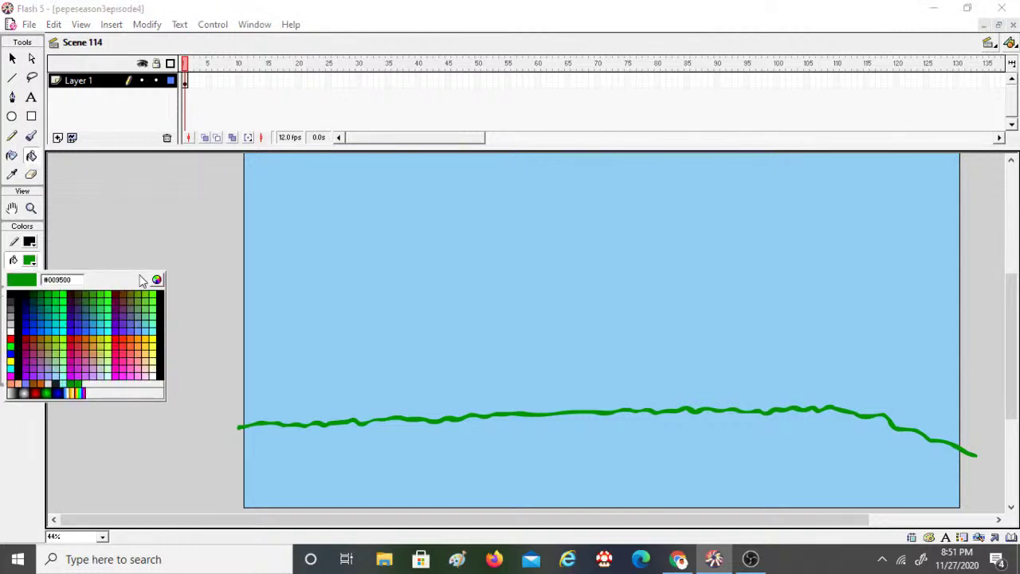
pyautogui.click(78, 372)
pyautogui.click(395, 445)
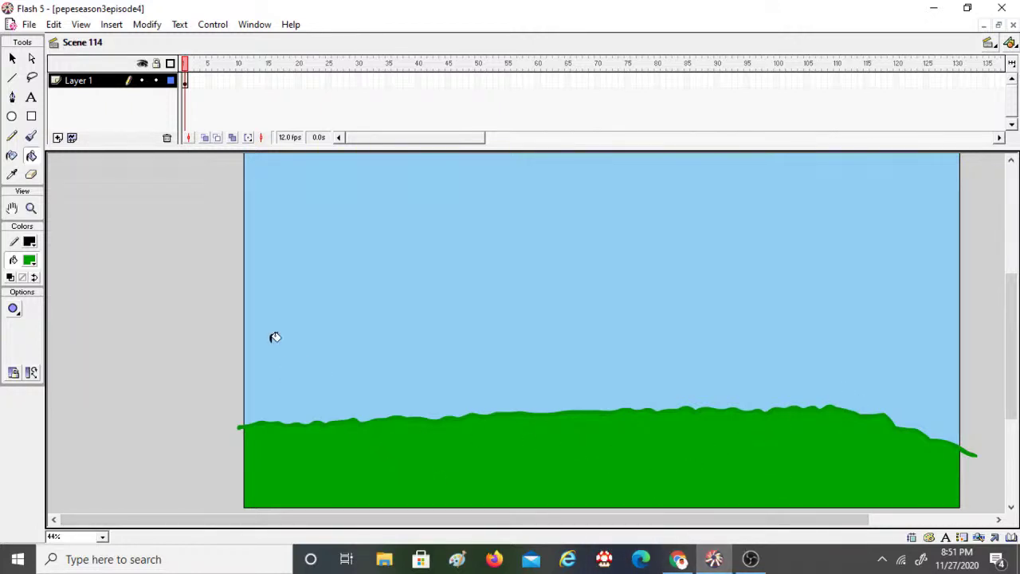
# Step: Set the Brush tool to a black fill and a small brush size for drawing at the sloping right end of the ground
pyautogui.click(31, 137)
pyautogui.click(29, 261)
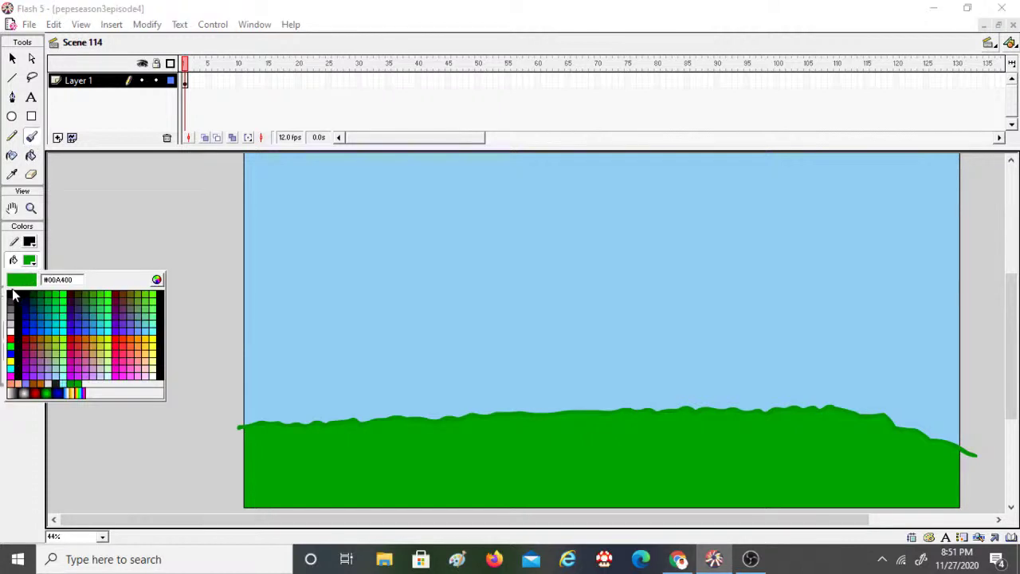
pyautogui.click(13, 297)
pyautogui.click(24, 330)
pyautogui.click(18, 367)
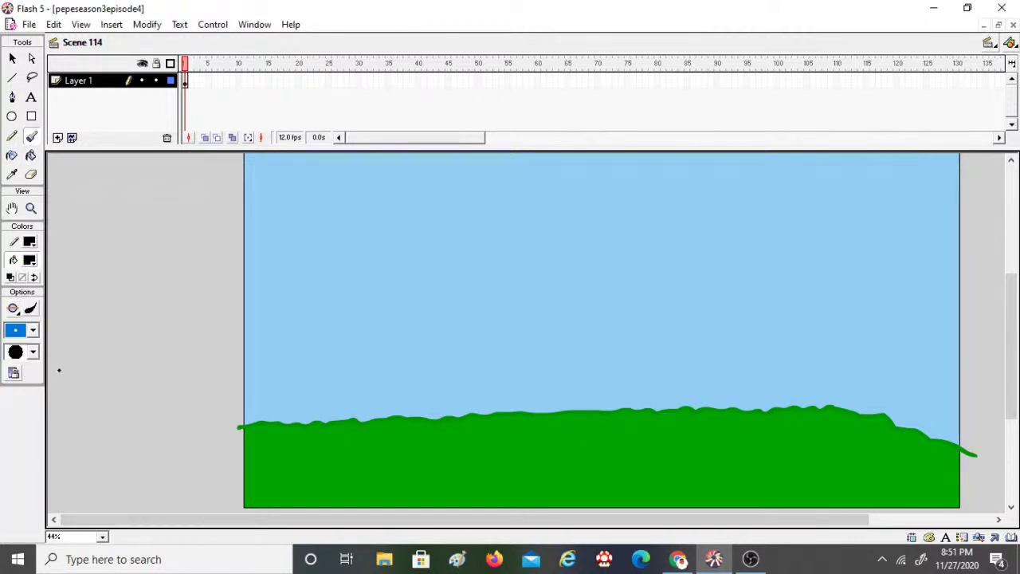
pyautogui.click(32, 207)
pyautogui.click(891, 379)
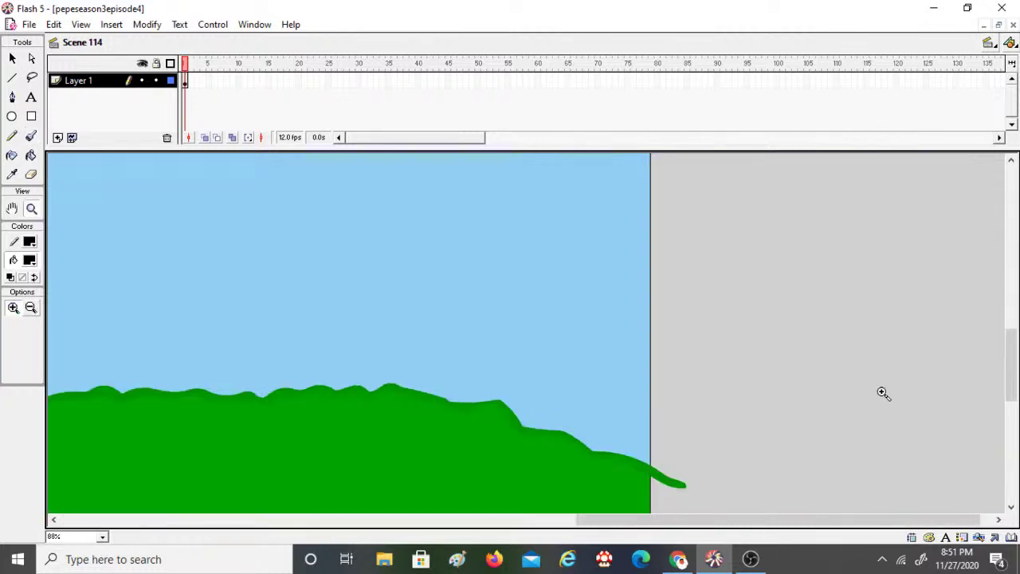
# Step: Switch to OBS, unmute the Mic/Aux audio source and return to Flash 5
pyautogui.click(750, 559)
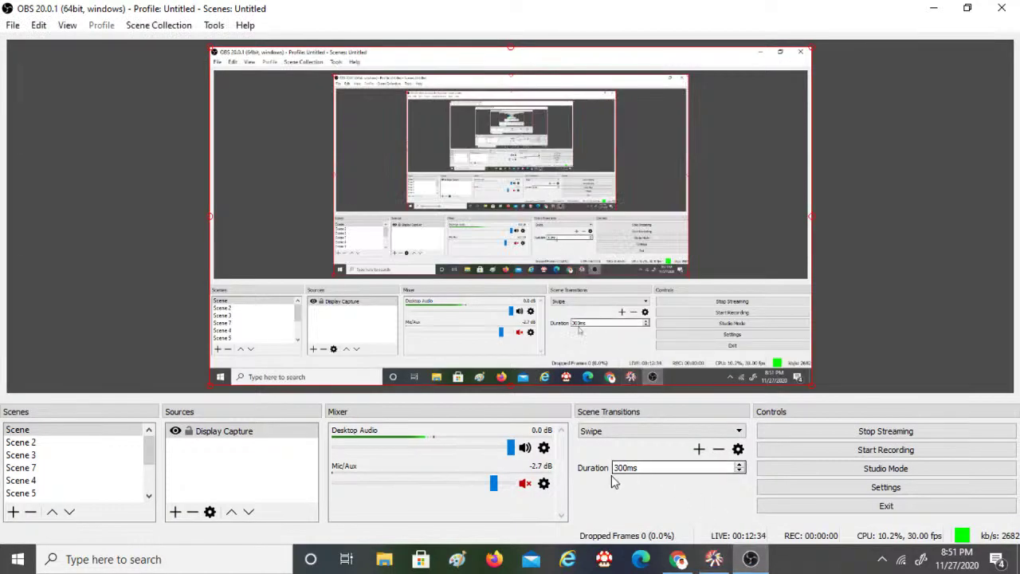
pyautogui.click(524, 484)
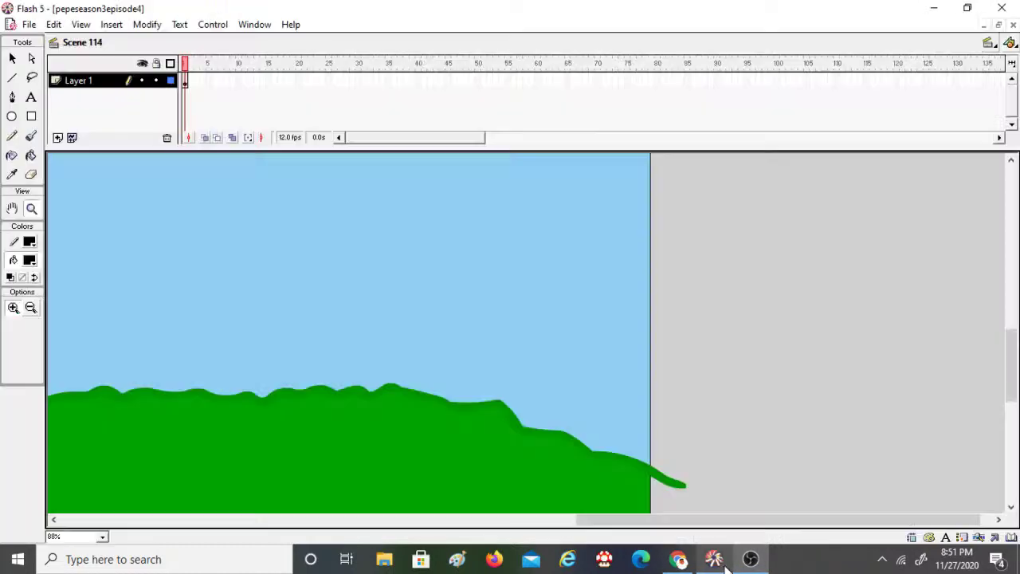
pyautogui.click(713, 559)
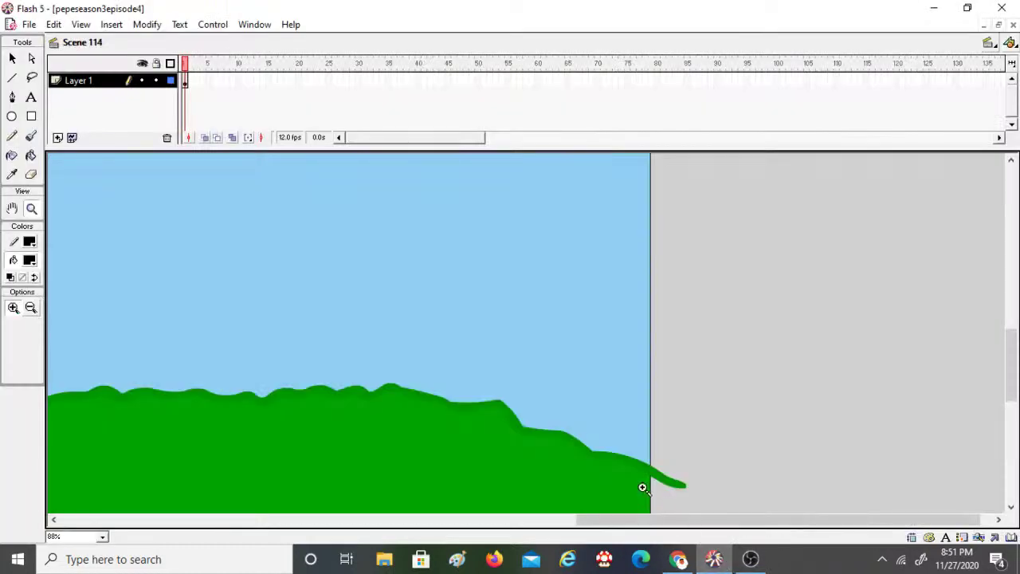
# Step: Paint a black outline of seven pointed fence pickets along the sloping ground, ending just past the stage's right edge
pyautogui.click(31, 136)
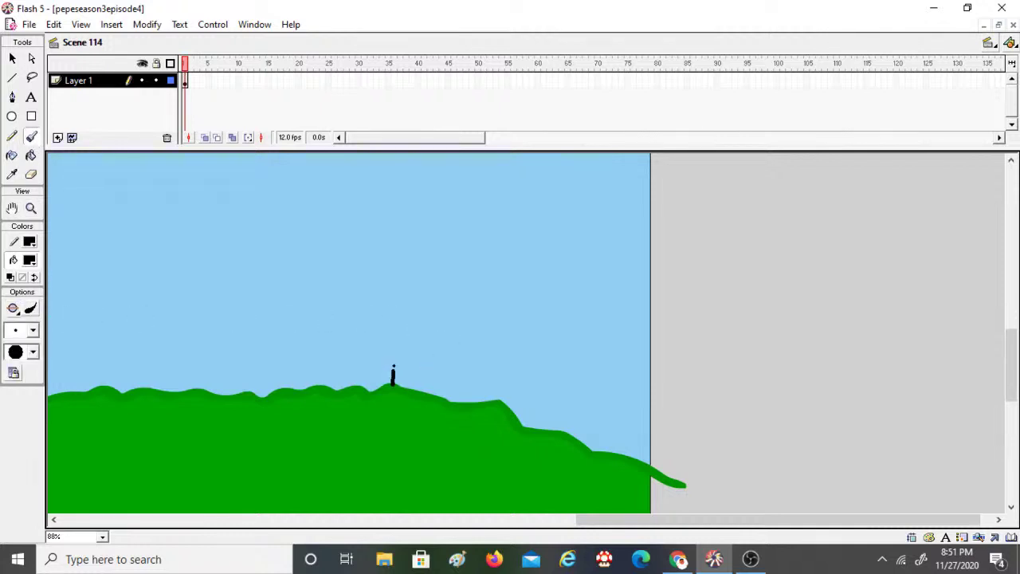
pyautogui.moveTo(393, 365)
pyautogui.mouseDown()
pyautogui.moveTo(398, 246)
pyautogui.moveTo(426, 231)
pyautogui.moveTo(442, 246)
pyautogui.moveTo(434, 393)
pyautogui.mouseUp()
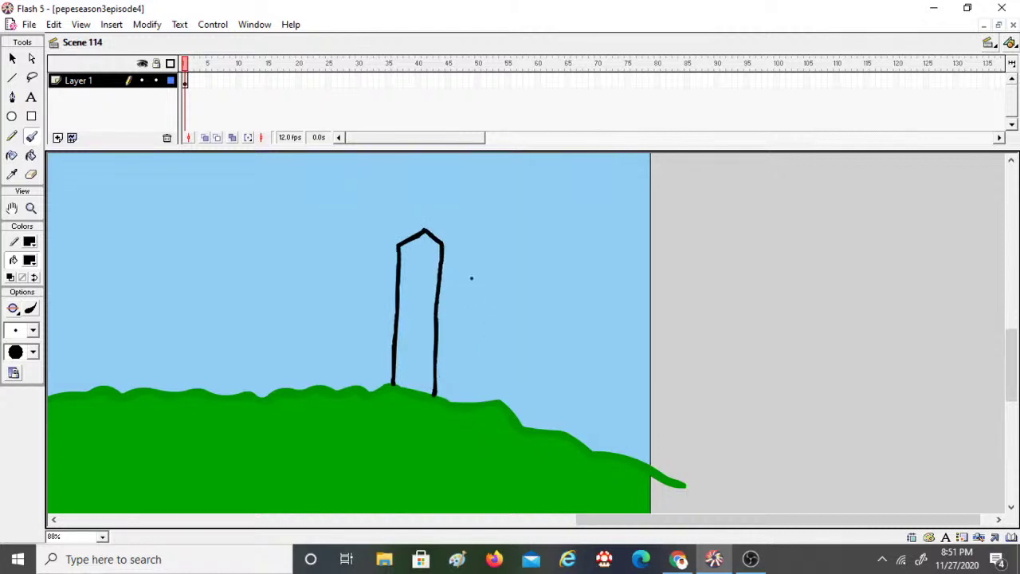
pyautogui.moveTo(458, 232)
pyautogui.mouseDown()
pyautogui.moveTo(480, 244)
pyautogui.moveTo(474, 403)
pyautogui.mouseUp()
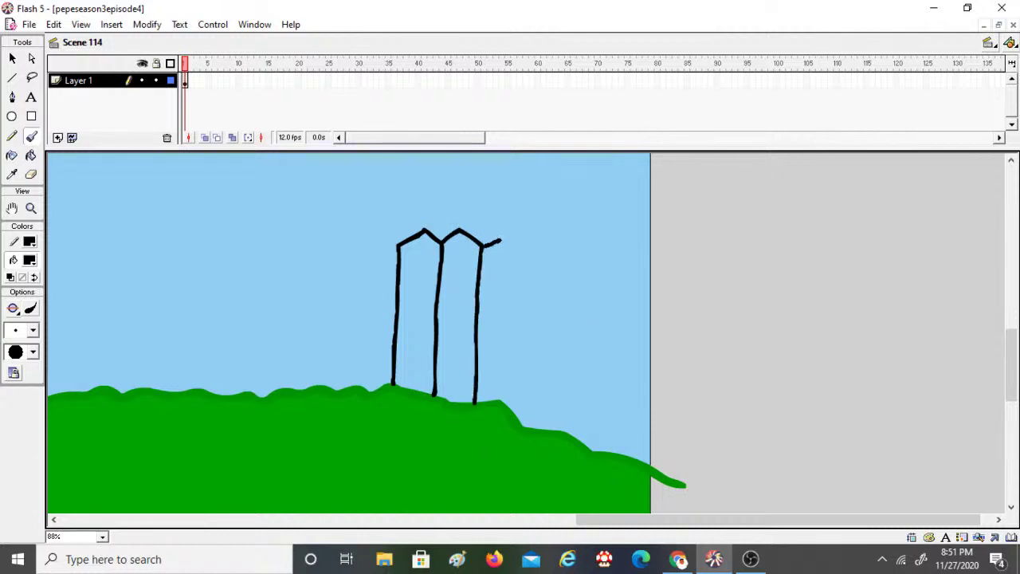
pyautogui.moveTo(501, 240)
pyautogui.mouseDown()
pyautogui.moveTo(520, 254)
pyautogui.moveTo(516, 413)
pyautogui.mouseUp()
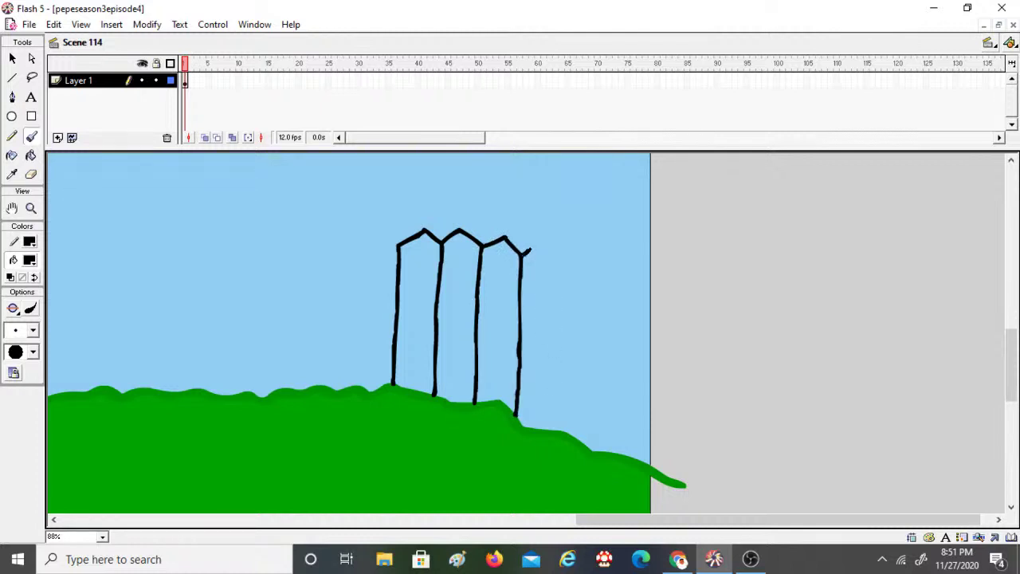
pyautogui.moveTo(531, 250)
pyautogui.mouseDown()
pyautogui.moveTo(555, 256)
pyautogui.moveTo(563, 297)
pyautogui.moveTo(555, 430)
pyautogui.mouseUp()
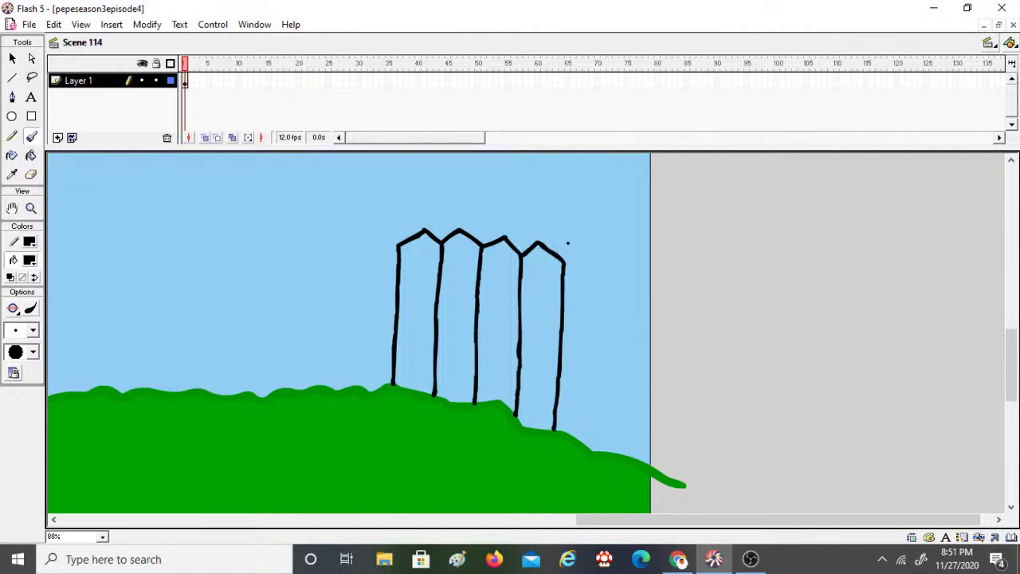
pyautogui.moveTo(585, 252)
pyautogui.mouseDown()
pyautogui.moveTo(599, 268)
pyautogui.moveTo(602, 309)
pyautogui.moveTo(595, 451)
pyautogui.mouseUp()
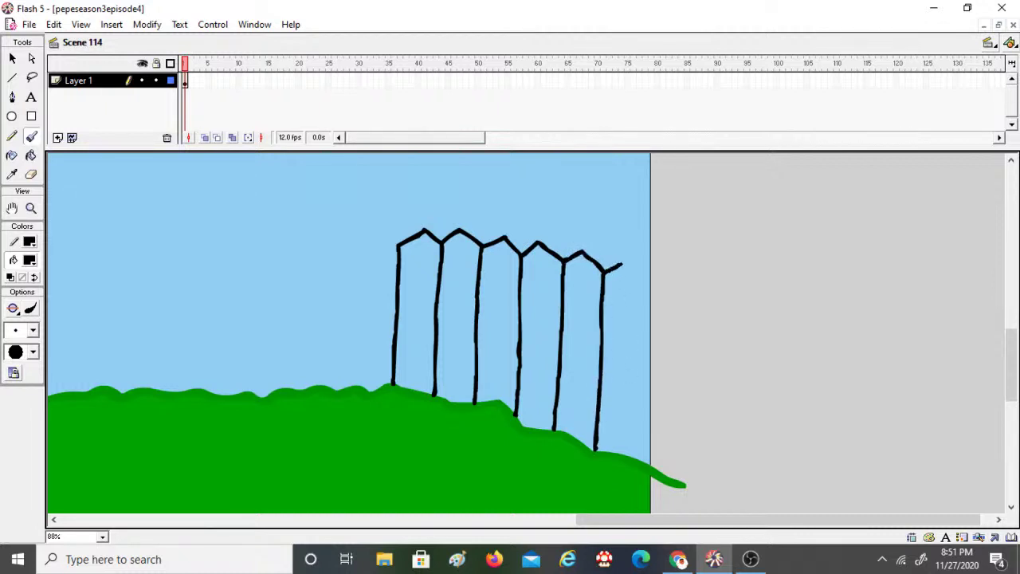
pyautogui.moveTo(643, 275); pyautogui.dragTo(634, 458)
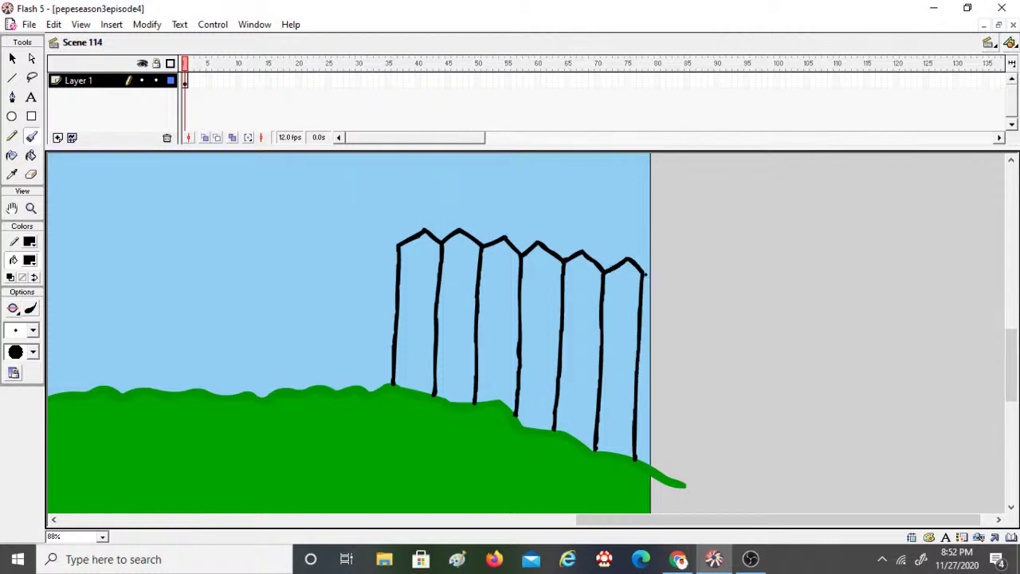
pyautogui.moveTo(652, 273)
pyautogui.mouseDown()
pyautogui.moveTo(660, 294)
pyautogui.moveTo(654, 469)
pyautogui.mouseUp()
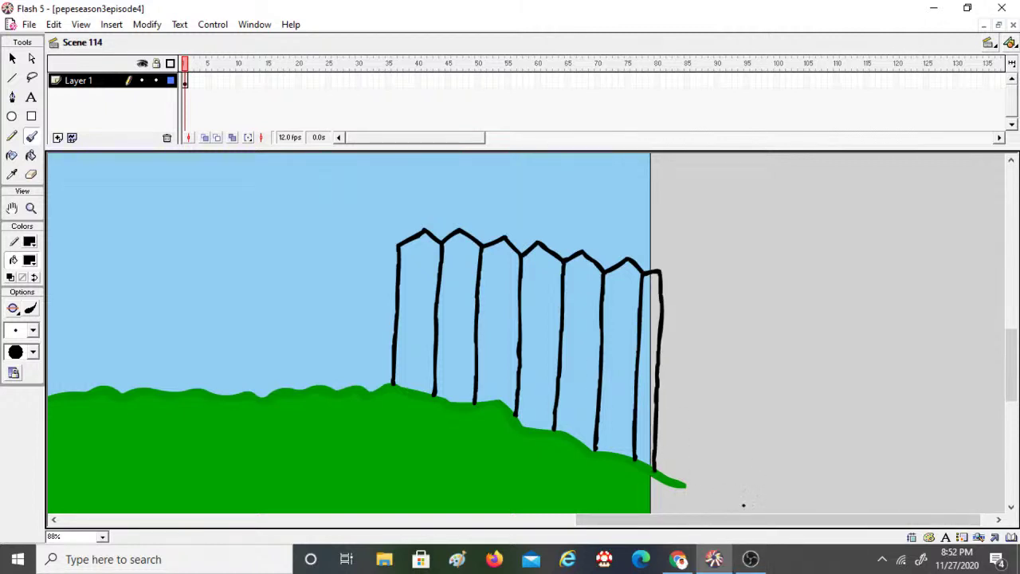
# Step: Fill all seven fence pickets with brown using the Paint Bucket, up to the stage's right edge
pyautogui.click(31, 156)
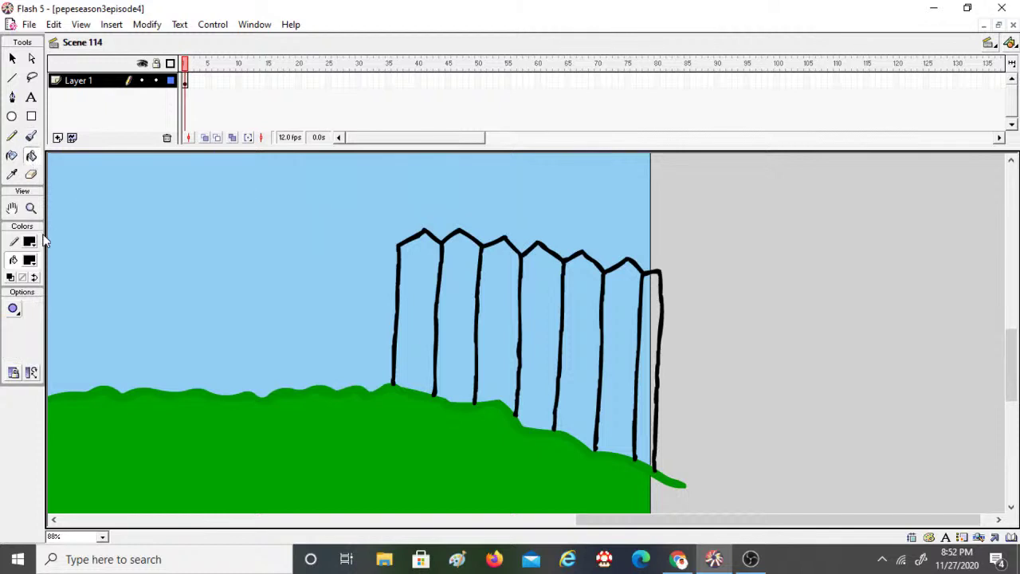
pyautogui.click(29, 261)
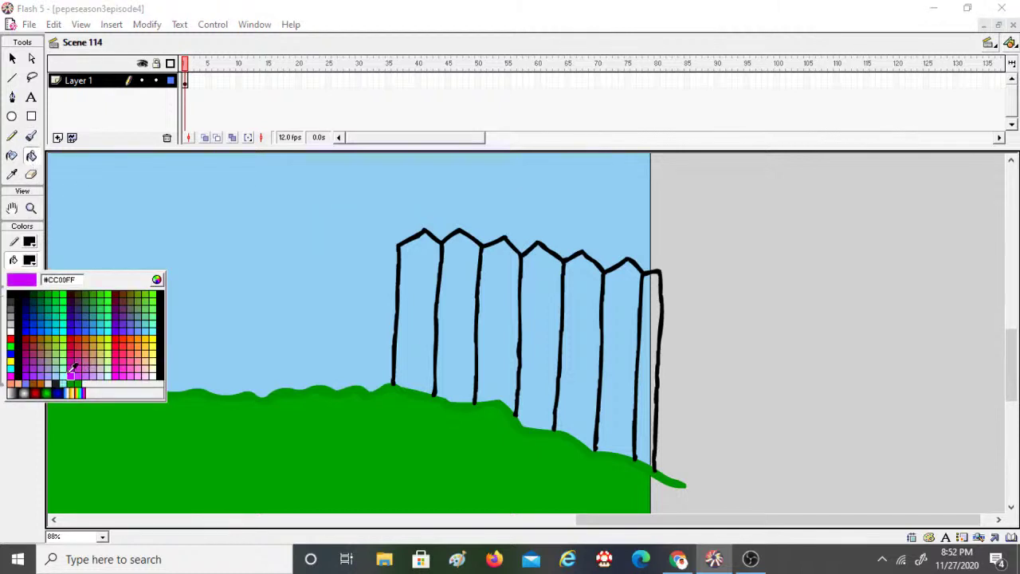
pyautogui.click(38, 378)
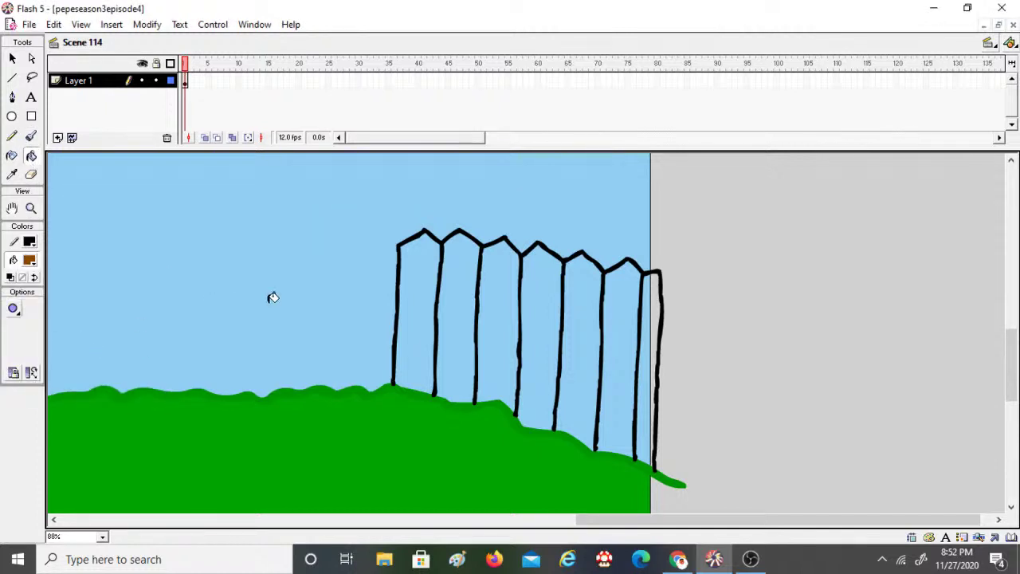
pyautogui.click(417, 271)
pyautogui.click(455, 278)
pyautogui.click(496, 282)
pyautogui.click(542, 288)
pyautogui.click(593, 292)
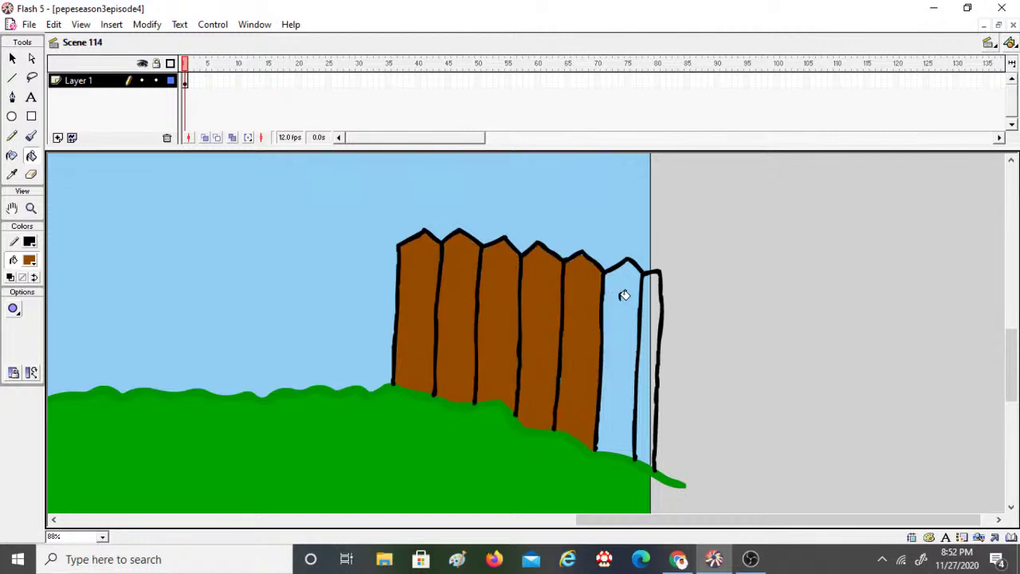
pyautogui.click(624, 296)
pyautogui.click(645, 303)
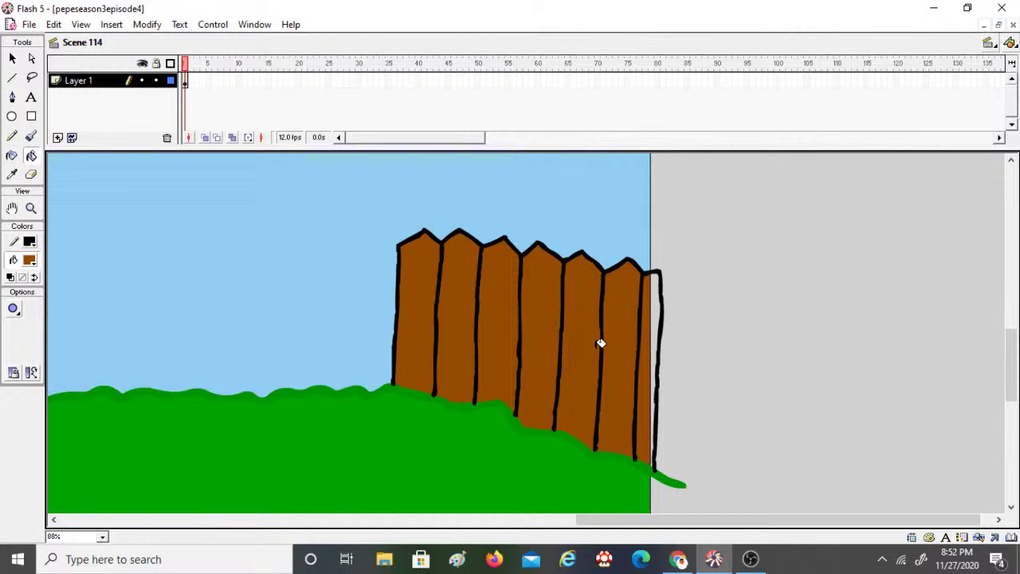
pyautogui.click(30, 260)
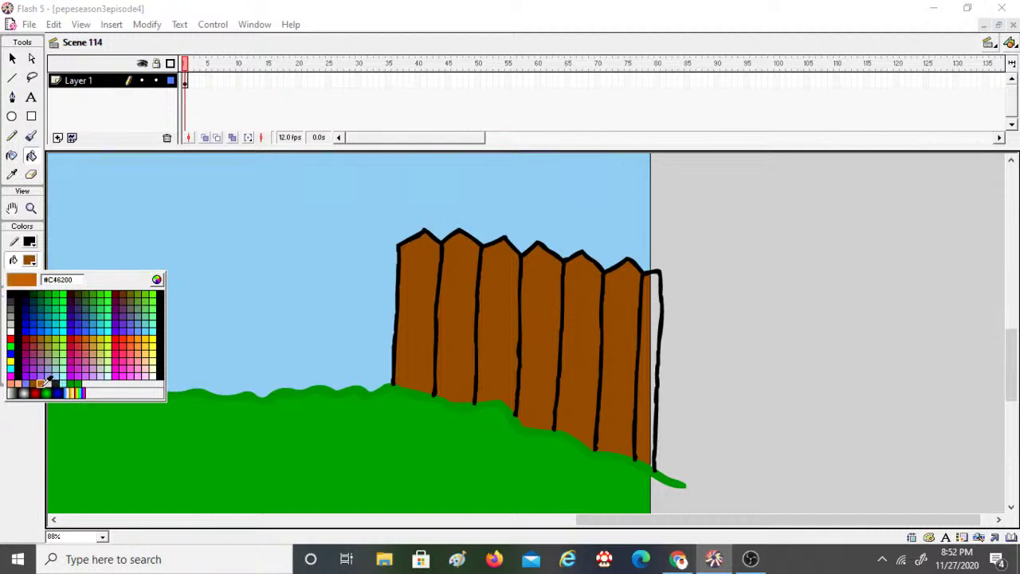
pyautogui.click(30, 263)
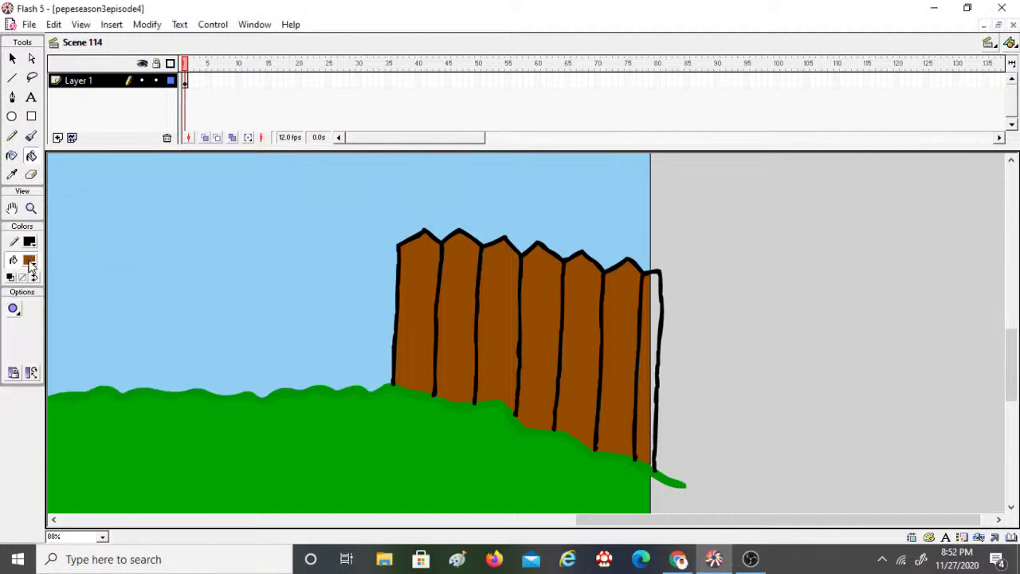
# Step: Paint two more black-outlined pointed pickets with the Brush, joined to the left end of the brown fence
pyautogui.moveTo(620, 520); pyautogui.dragTo(513, 499)
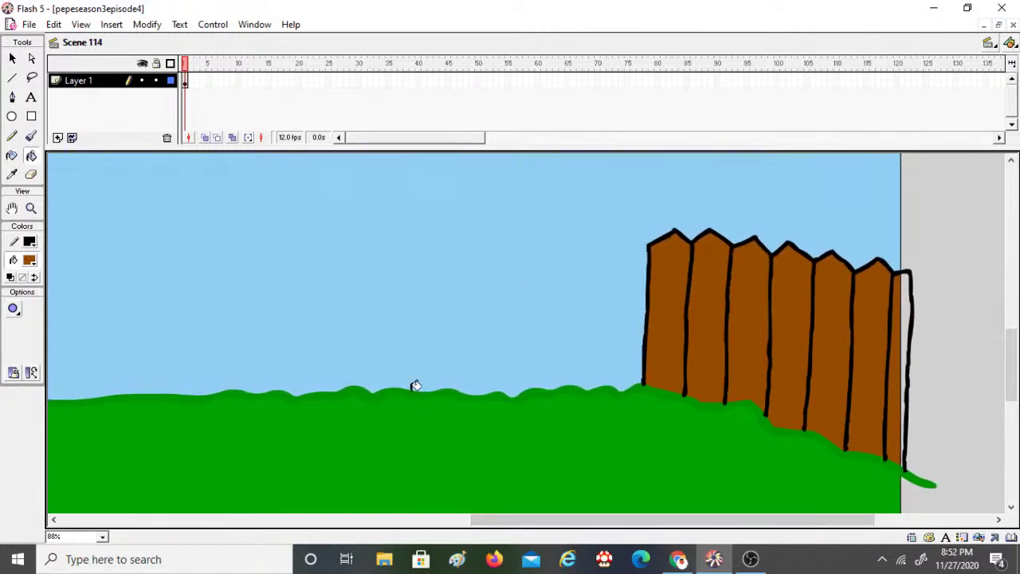
pyautogui.click(31, 136)
pyautogui.click(29, 260)
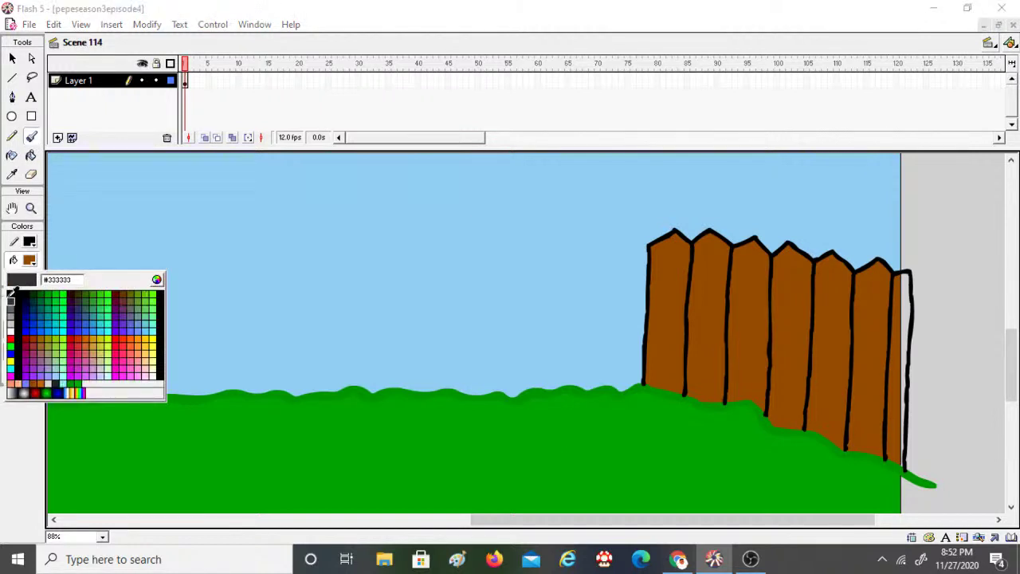
pyautogui.click(9, 292)
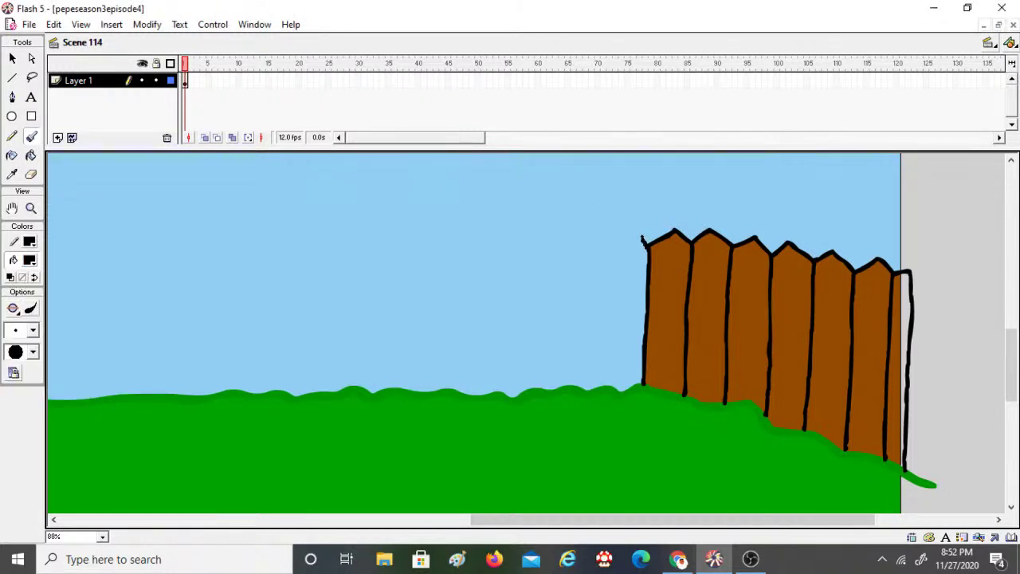
pyautogui.moveTo(607, 245); pyautogui.dragTo(598, 388)
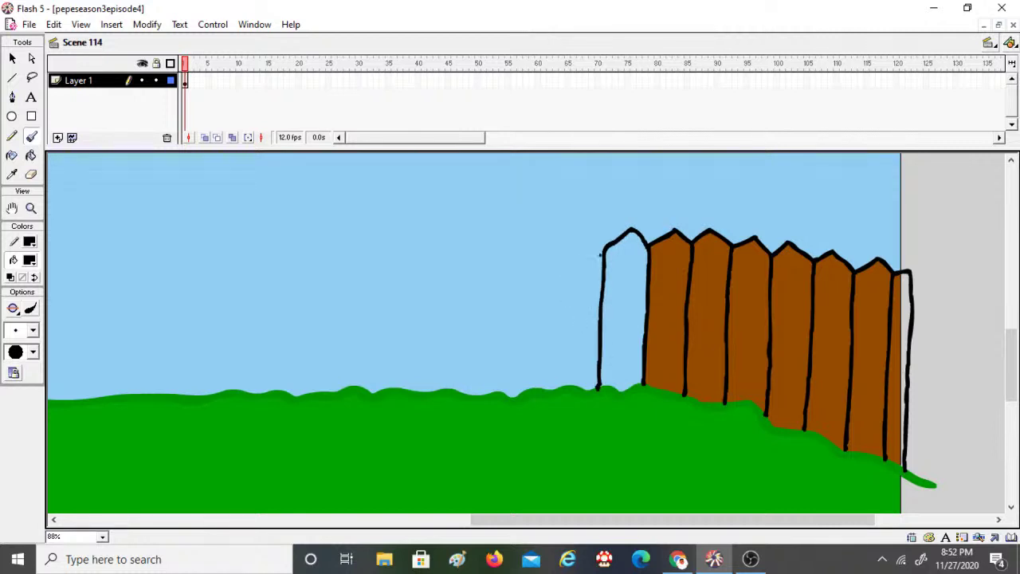
pyautogui.moveTo(580, 232)
pyautogui.mouseDown()
pyautogui.moveTo(565, 248)
pyautogui.moveTo(548, 387)
pyautogui.mouseUp()
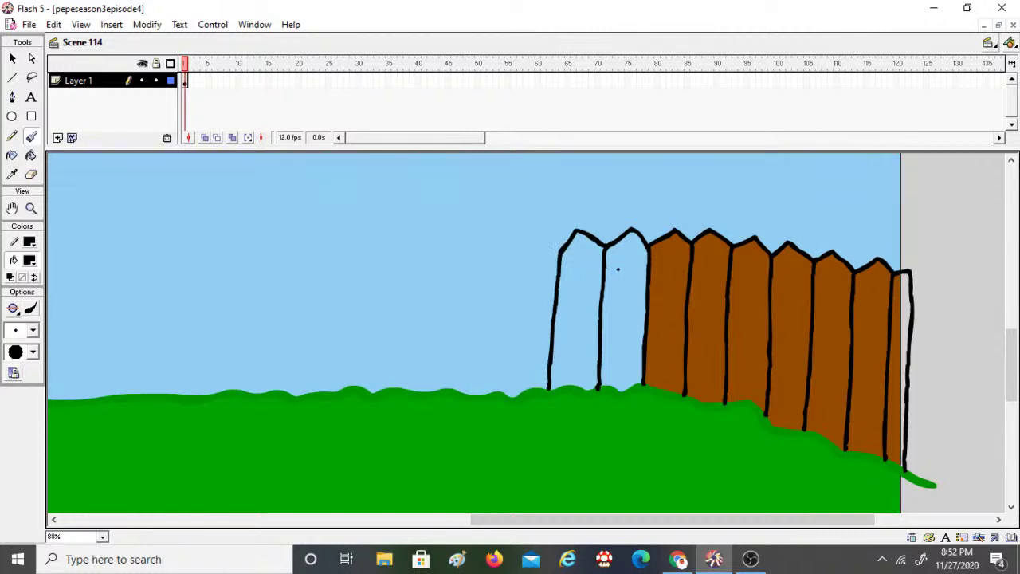
# Step: Switch to OBS, lower the Desktop Audio volume and return to Flash 5
pyautogui.click(747, 558)
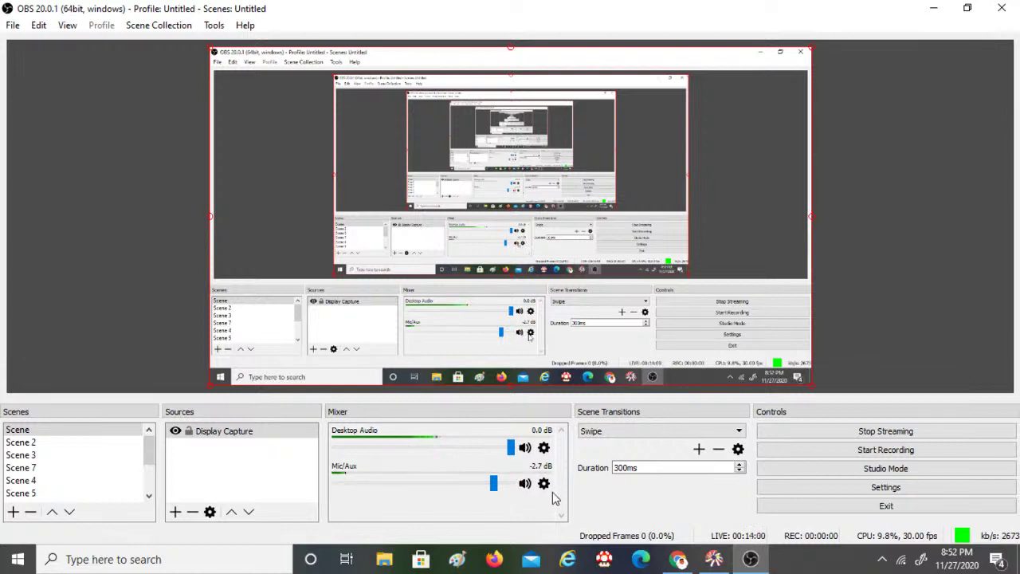
pyautogui.click(493, 448)
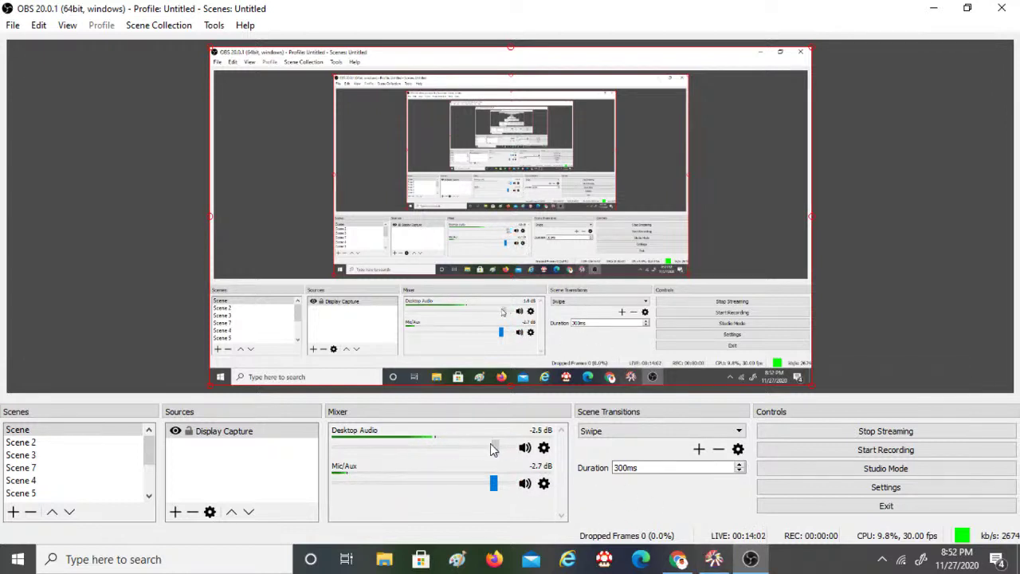
pyautogui.moveTo(492, 448); pyautogui.dragTo(469, 447)
pyautogui.click(714, 559)
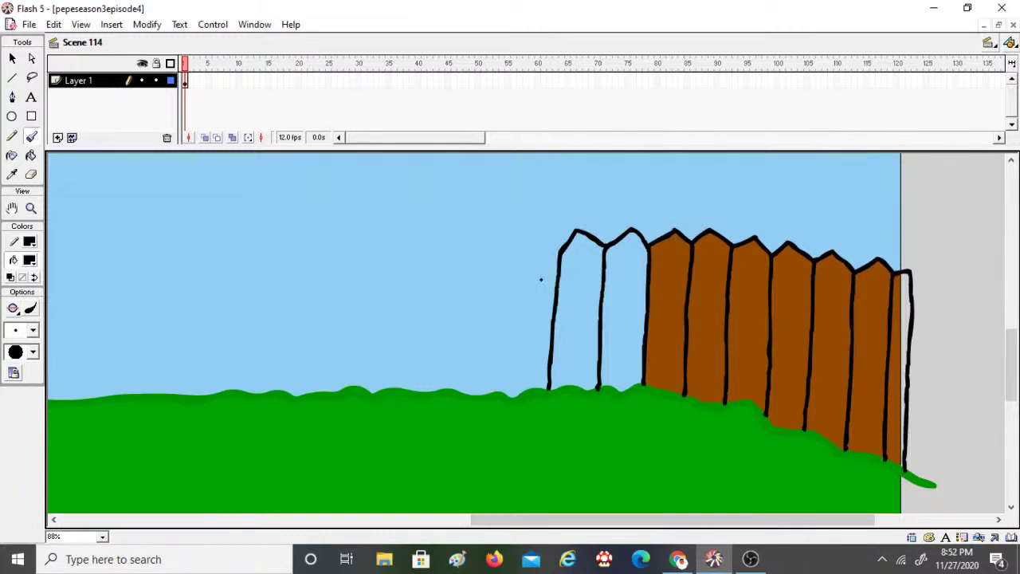
# Step: Paint four more black-outlined pointed pickets with the Brush, extending the unfilled fence leftward down to the grass line
pyautogui.moveTo(560, 253)
pyautogui.mouseDown()
pyautogui.moveTo(533, 235)
pyautogui.moveTo(517, 256)
pyautogui.moveTo(508, 327)
pyautogui.mouseUp()
pyautogui.hotkey('ctrl', 'z')
pyautogui.moveTo(542, 232)
pyautogui.mouseDown()
pyautogui.moveTo(514, 253)
pyautogui.moveTo(499, 391)
pyautogui.mouseUp()
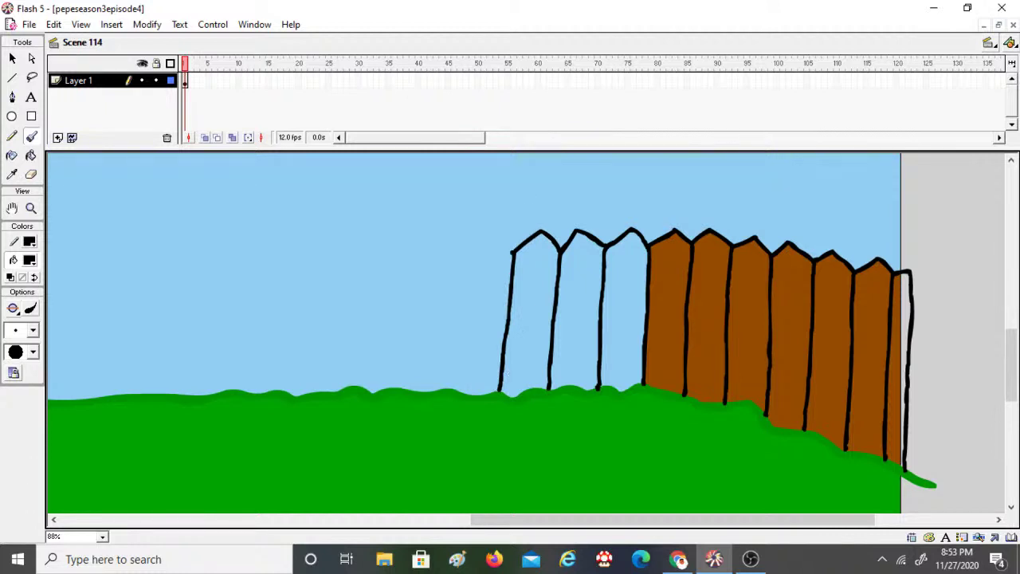
pyautogui.moveTo(513, 250); pyautogui.dragTo(491, 242)
pyautogui.hotkey('ctrl', 'z')
pyautogui.hotkey('ctrl', 'z')
pyautogui.hotkey('ctrl', 'y')
pyautogui.hotkey('ctrl', 'y')
pyautogui.moveTo(470, 249); pyautogui.dragTo(455, 332)
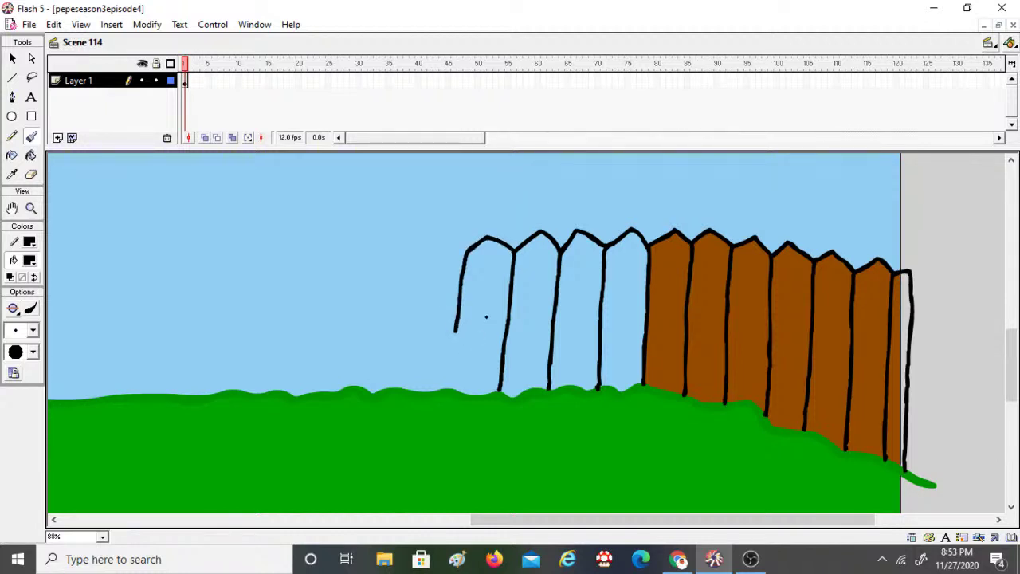
pyautogui.hotkey('ctrl', 'z')
pyautogui.hotkey('ctrl', 'z')
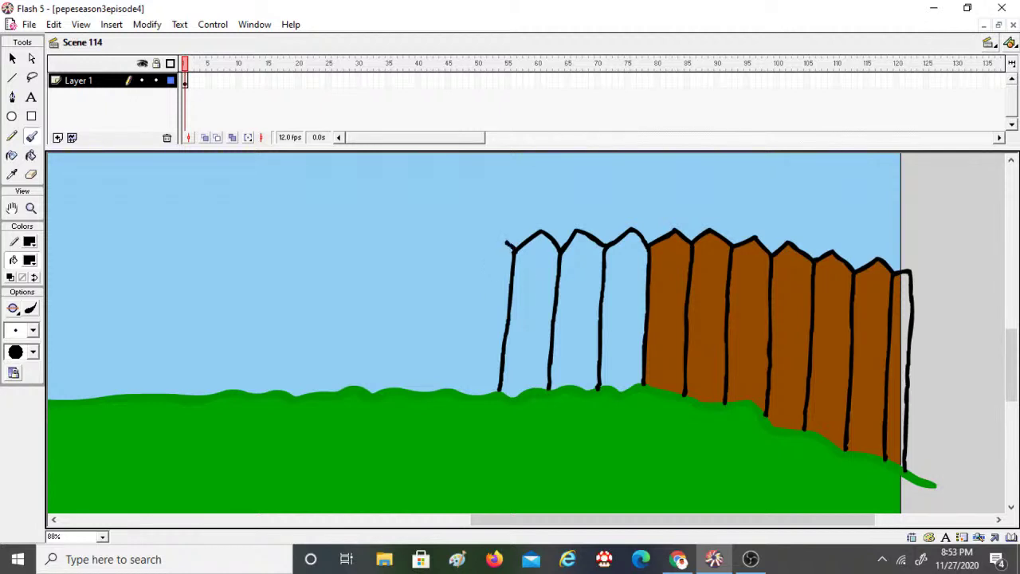
pyautogui.moveTo(485, 243); pyautogui.dragTo(463, 394)
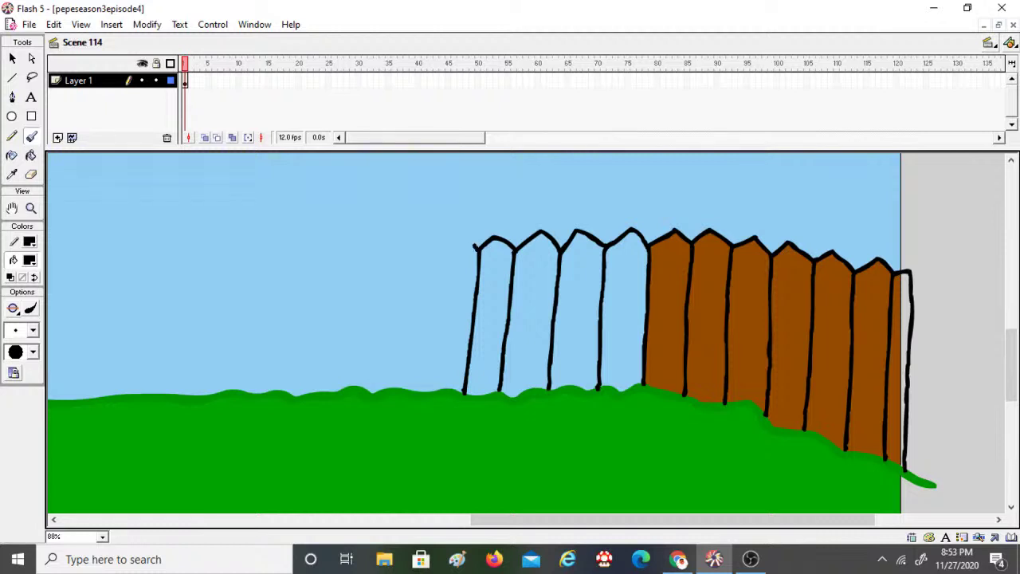
pyautogui.hotkey('ctrl', 'z')
pyautogui.moveTo(430, 392)
pyautogui.mouseDown()
pyautogui.moveTo(442, 263)
pyautogui.moveTo(471, 240)
pyautogui.moveTo(437, 253)
pyautogui.moveTo(417, 246)
pyautogui.moveTo(396, 263)
pyautogui.moveTo(389, 390)
pyautogui.mouseUp()
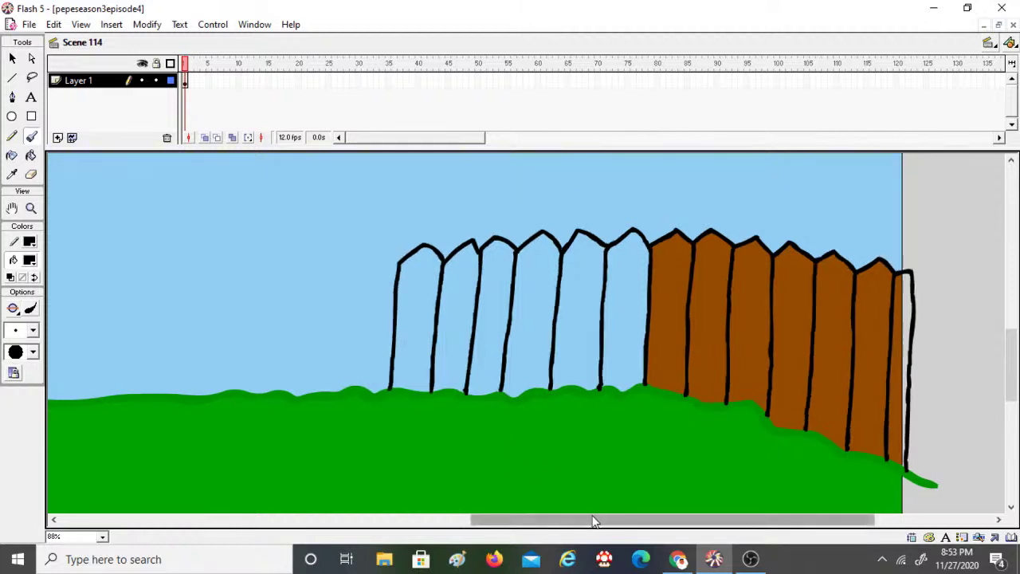
# Step: Extend the fence outline leftward with six more black pointed pickets standing on the grass edge
pyautogui.moveTo(597, 521); pyautogui.dragTo(502, 532)
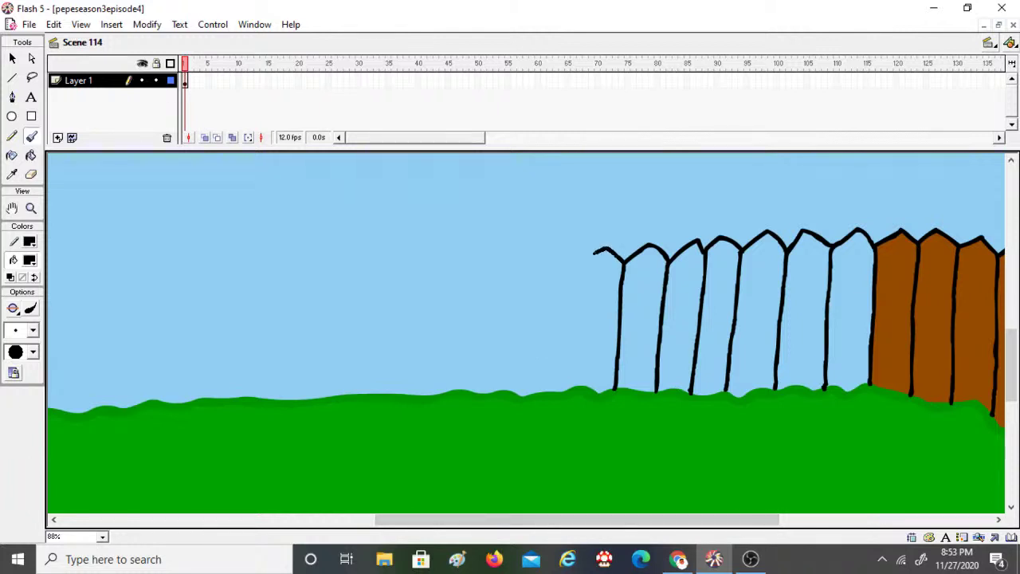
pyautogui.moveTo(594, 253)
pyautogui.mouseDown()
pyautogui.moveTo(579, 277)
pyautogui.moveTo(568, 390)
pyautogui.mouseUp()
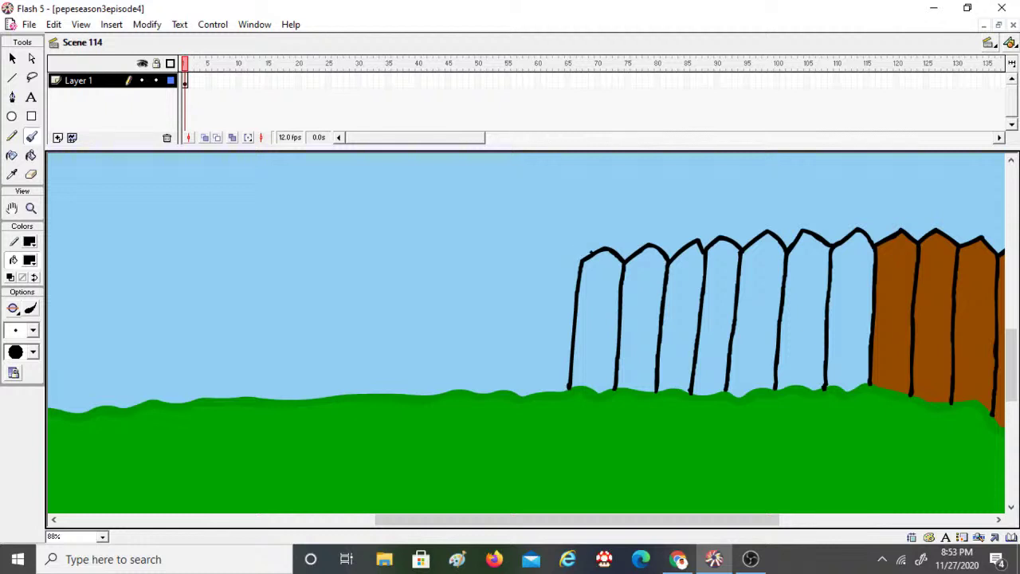
pyautogui.moveTo(577, 257)
pyautogui.mouseDown()
pyautogui.moveTo(559, 250)
pyautogui.moveTo(537, 307)
pyautogui.moveTo(527, 394)
pyautogui.mouseUp()
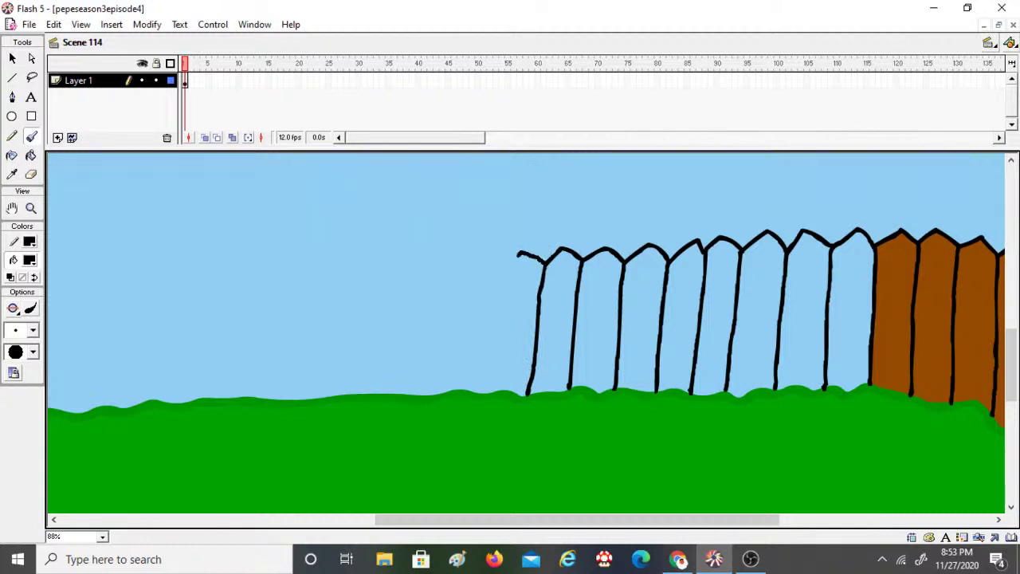
pyautogui.moveTo(503, 277); pyautogui.dragTo(494, 392)
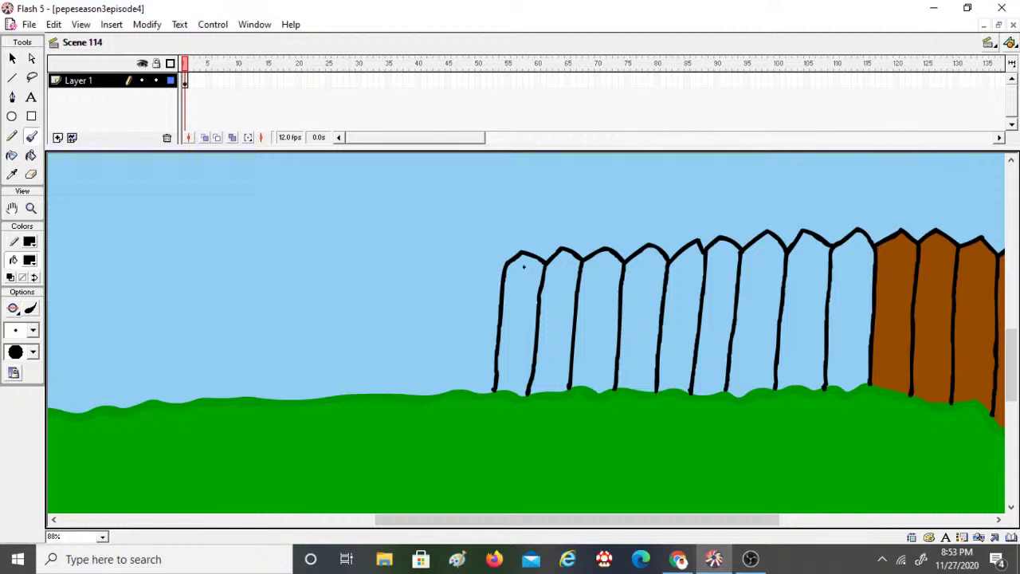
pyautogui.moveTo(494, 257)
pyautogui.mouseDown()
pyautogui.moveTo(472, 264)
pyautogui.moveTo(462, 351)
pyautogui.mouseUp()
pyautogui.moveTo(461, 389); pyautogui.dragTo(461, 391)
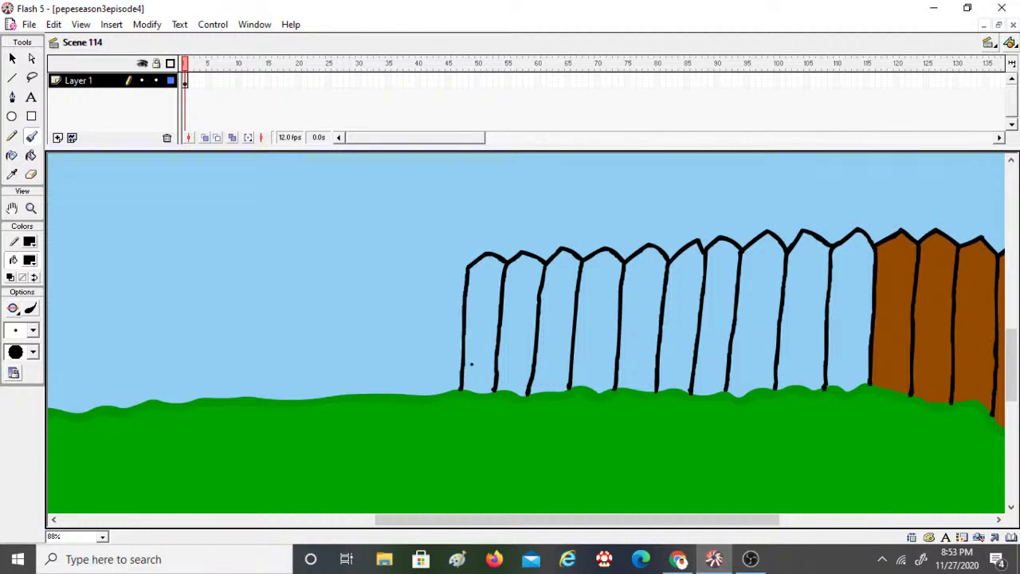
pyautogui.moveTo(468, 268)
pyautogui.mouseDown()
pyautogui.moveTo(452, 260)
pyautogui.moveTo(432, 306)
pyautogui.moveTo(422, 396)
pyautogui.mouseUp()
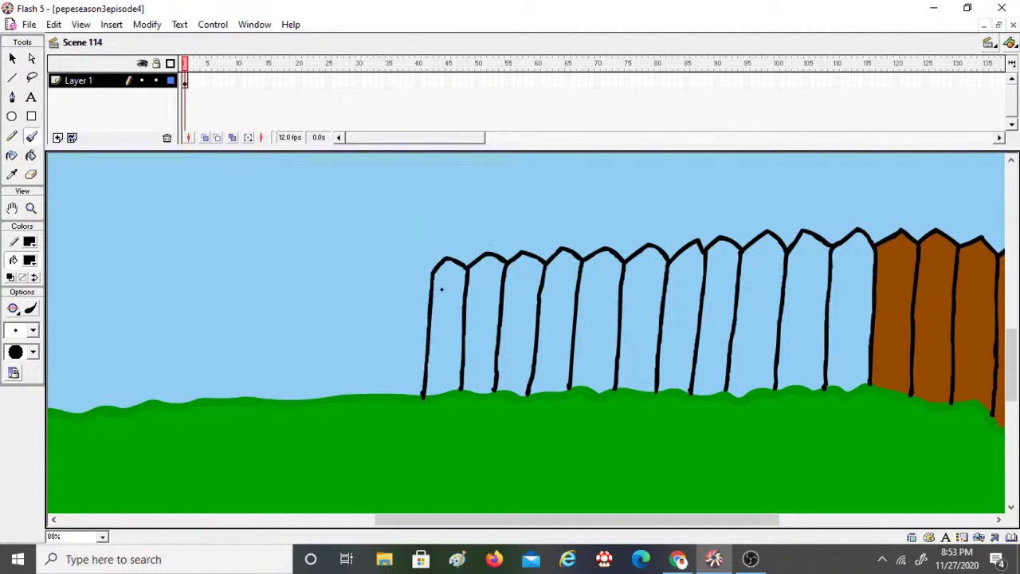
pyautogui.moveTo(415, 259)
pyautogui.mouseDown()
pyautogui.moveTo(397, 285)
pyautogui.moveTo(389, 386)
pyautogui.mouseUp()
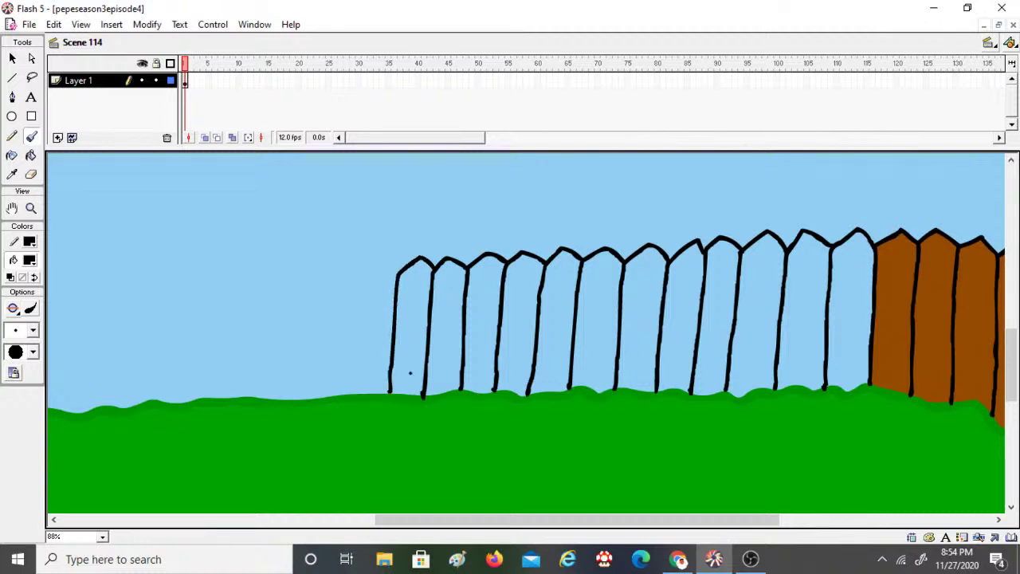
pyautogui.moveTo(674, 526); pyautogui.dragTo(575, 519)
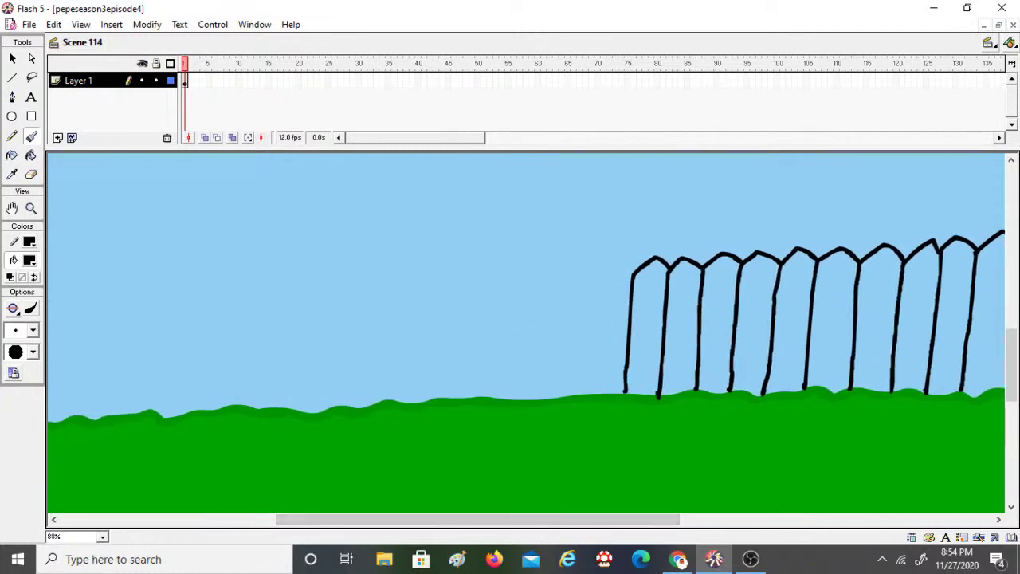
pyautogui.moveTo(633, 271)
pyautogui.mouseDown()
pyautogui.moveTo(611, 258)
pyautogui.moveTo(578, 264)
pyautogui.moveTo(569, 330)
pyautogui.mouseUp()
pyautogui.hotkey('ctrl', 'z')
# Step: Lasso the ten leftmost unfilled pickets and move a copy of them to the left of the fence
pyautogui.moveTo(542, 518); pyautogui.dragTo(677, 522)
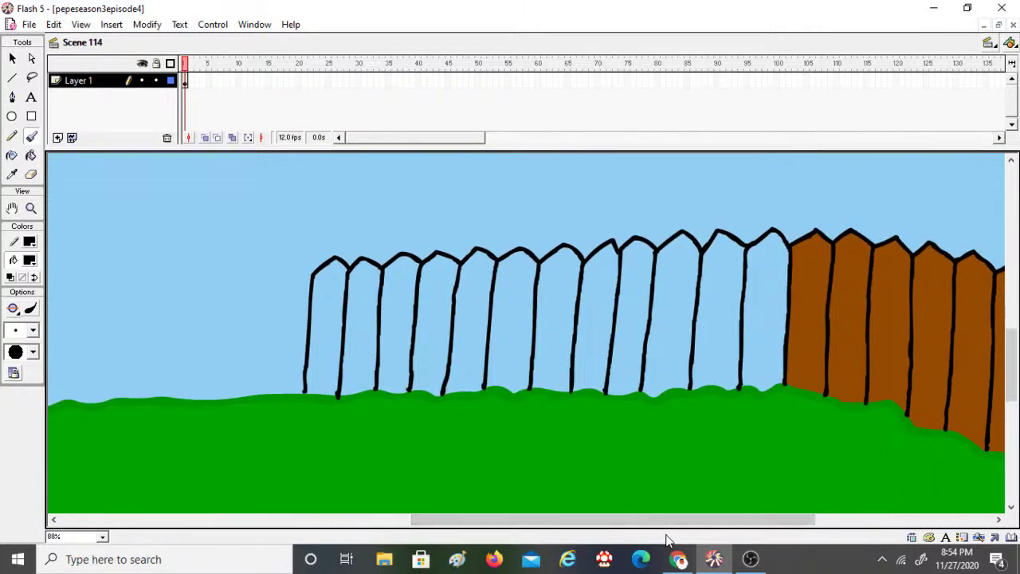
pyautogui.click(32, 77)
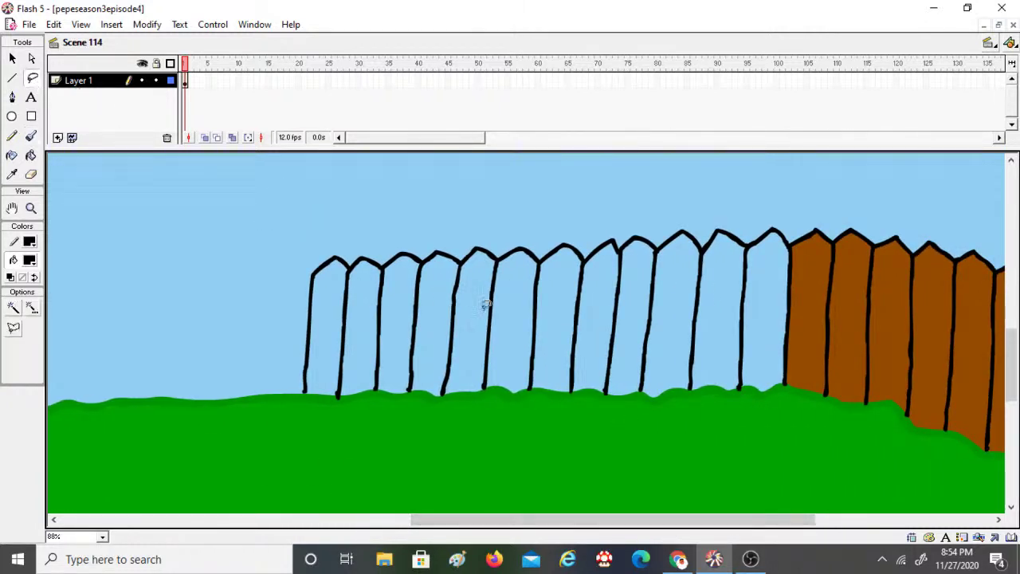
pyautogui.moveTo(291, 242)
pyautogui.mouseDown()
pyautogui.moveTo(303, 326)
pyautogui.moveTo(294, 377)
pyautogui.moveTo(307, 394)
pyautogui.moveTo(522, 379)
pyautogui.moveTo(654, 388)
pyautogui.moveTo(716, 361)
pyautogui.moveTo(737, 289)
pyautogui.moveTo(715, 219)
pyautogui.moveTo(649, 179)
pyautogui.moveTo(479, 177)
pyautogui.moveTo(338, 214)
pyautogui.mouseUp()
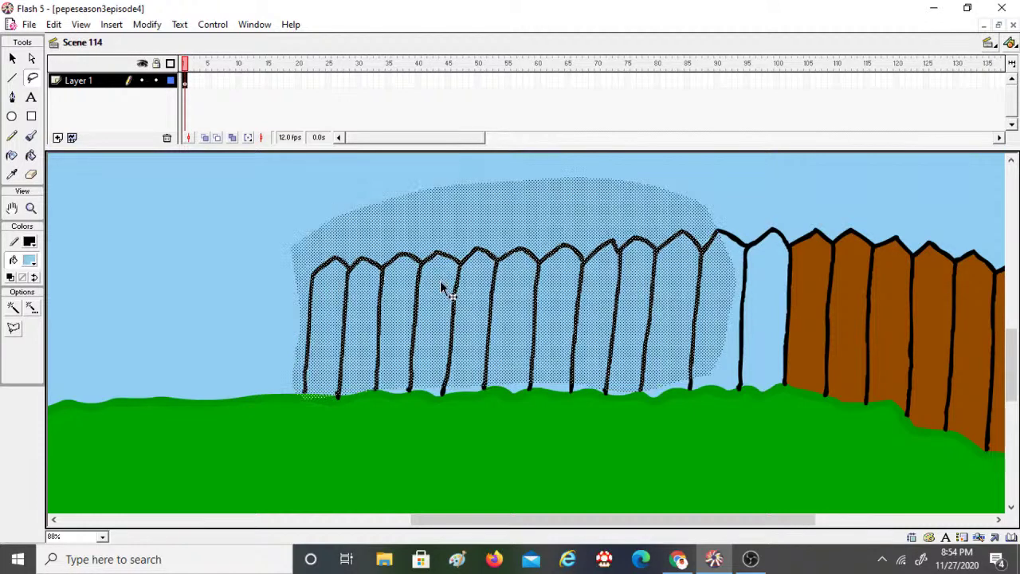
pyautogui.moveTo(449, 296)
pyautogui.mouseDown()
pyautogui.moveTo(488, 337)
pyautogui.moveTo(175, 285)
pyautogui.moveTo(162, 312)
pyautogui.mouseUp()
pyautogui.hotkey('shift', 'Left')
pyautogui.hotkey('shift', 'Left')
pyautogui.hotkey('shift', 'Left')
pyautogui.hotkey('shift', 'Left')
pyautogui.hotkey('shift', 'Left')
pyautogui.hotkey('shift', 'Left')
pyautogui.hotkey('shift', 'Left')
pyautogui.hotkey('shift', 'Left')
pyautogui.hotkey('shift', 'Left')
pyautogui.hotkey('shift', 'Left')
pyautogui.hotkey('shift', 'Left')
pyautogui.hotkey('shift', 'Left')
pyautogui.hotkey('shift', 'Left')
pyautogui.hotkey('shift', 'Left')
pyautogui.hotkey('shift', 'Left')
pyautogui.hotkey('shift', 'Left')
pyautogui.hotkey('shift', 'Left')
pyautogui.hotkey('shift', 'Left')
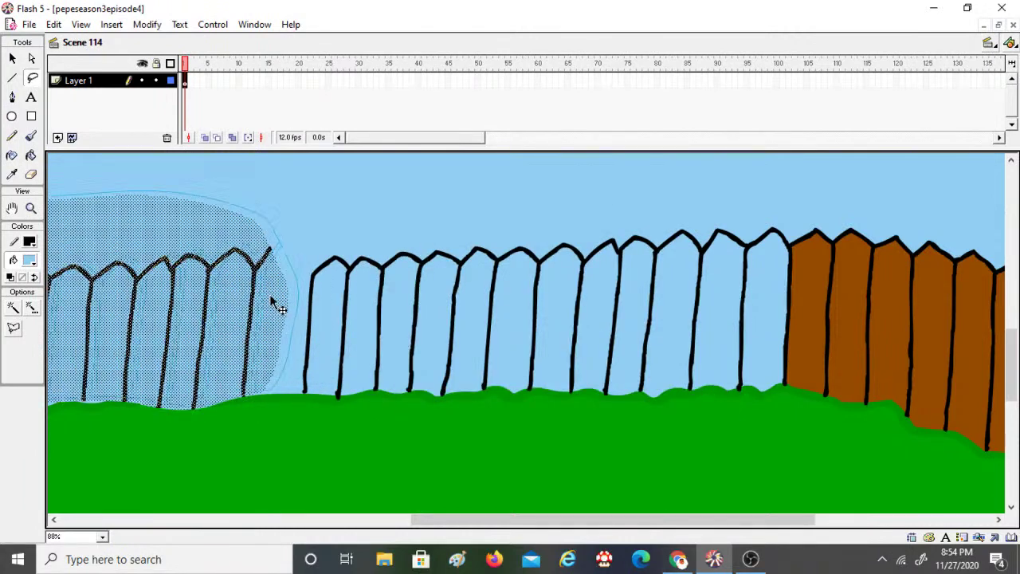
# Step: Position the copied pickets so their bases meet the grass, leaving a one-picket gap beside the original section
pyautogui.moveTo(530, 524); pyautogui.dragTo(387, 523)
pyautogui.moveTo(586, 299)
pyautogui.mouseDown()
pyautogui.moveTo(613, 301)
pyautogui.moveTo(603, 312)
pyautogui.mouseUp()
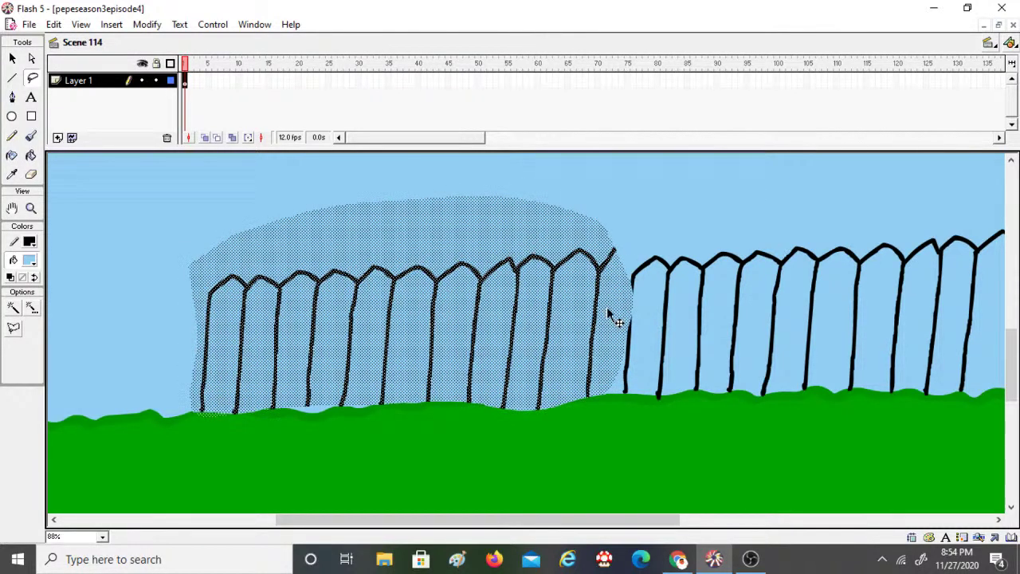
pyautogui.hotkey('ctrl', 'z')
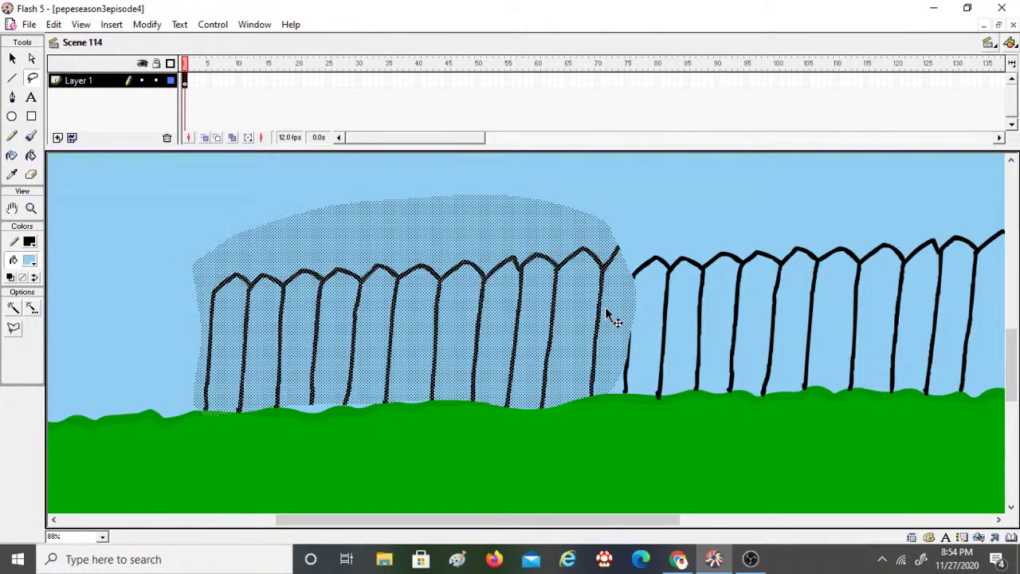
pyautogui.moveTo(592, 318)
pyautogui.mouseDown()
pyautogui.moveTo(582, 318)
pyautogui.moveTo(602, 321)
pyautogui.mouseUp()
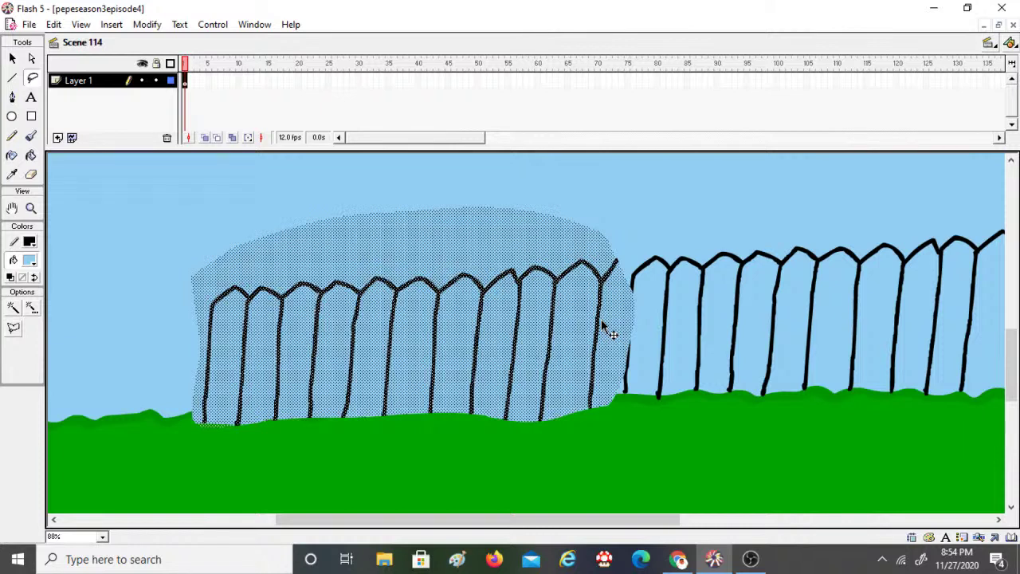
pyautogui.hotkey('shift', 'Up')
pyautogui.hotkey('shift', 'Up')
pyautogui.hotkey('shift', 'Up')
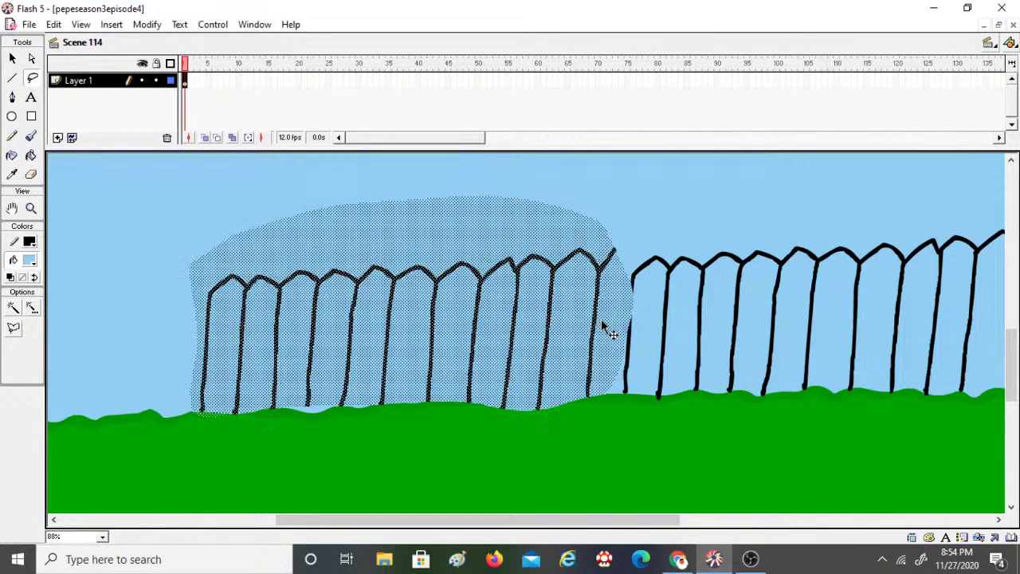
pyautogui.hotkey('shift', 'Down')
pyautogui.hotkey('shift', 'Right')
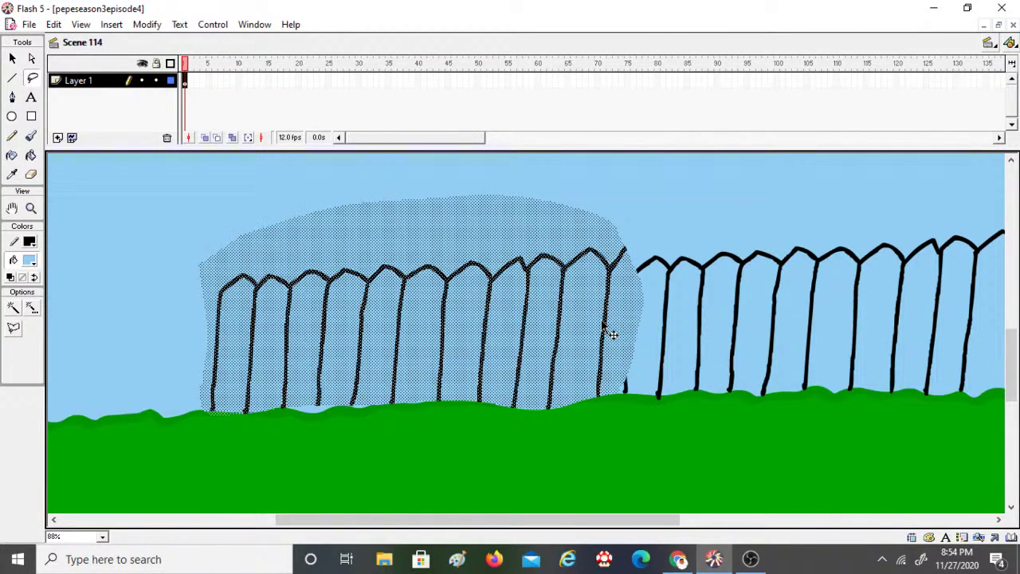
pyautogui.hotkey('shift', 'Left')
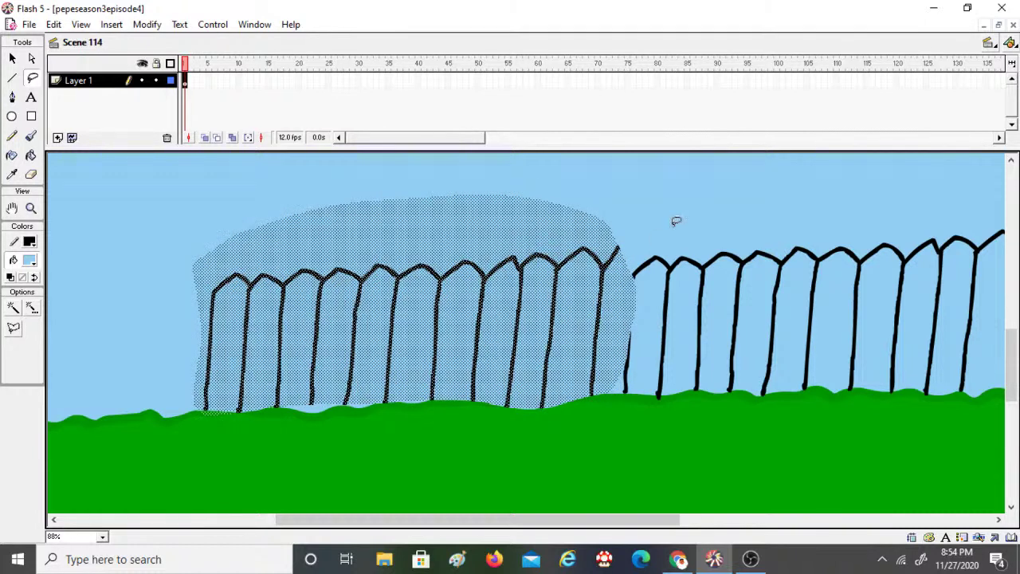
pyautogui.hotkey('shift', 'Up')
pyautogui.hotkey('shift', 'Down')
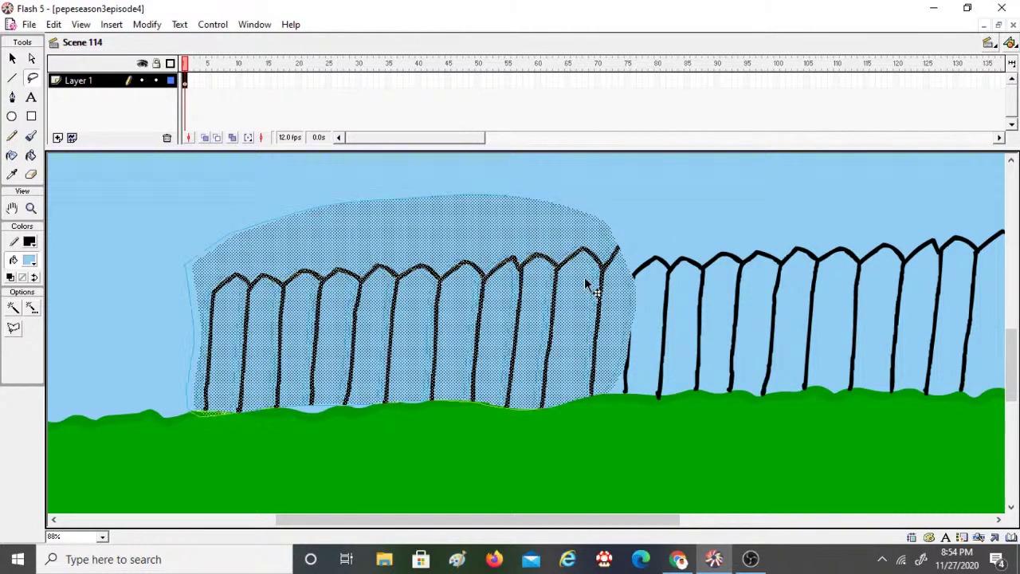
pyautogui.hotkey('shift', 'Left')
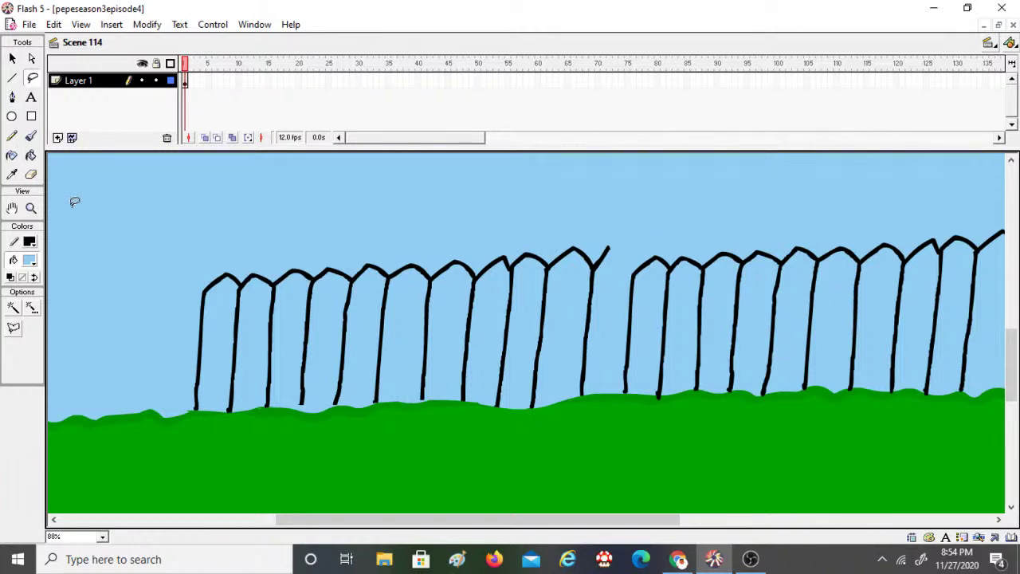
# Step: Paint over the stray line at the right end of the copied pickets with a larger light blue Brush
pyautogui.click(31, 136)
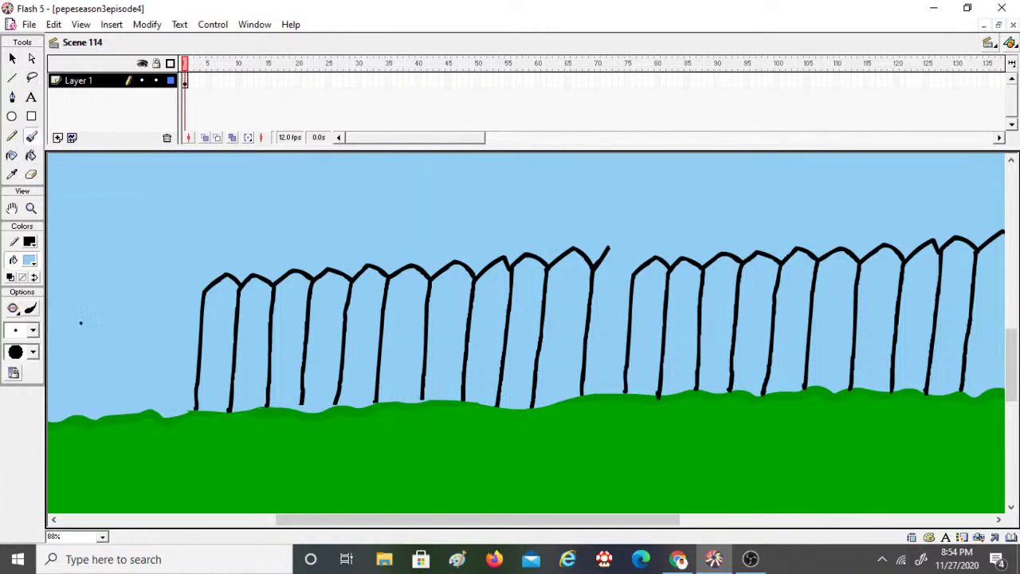
pyautogui.click(33, 330)
pyautogui.click(20, 486)
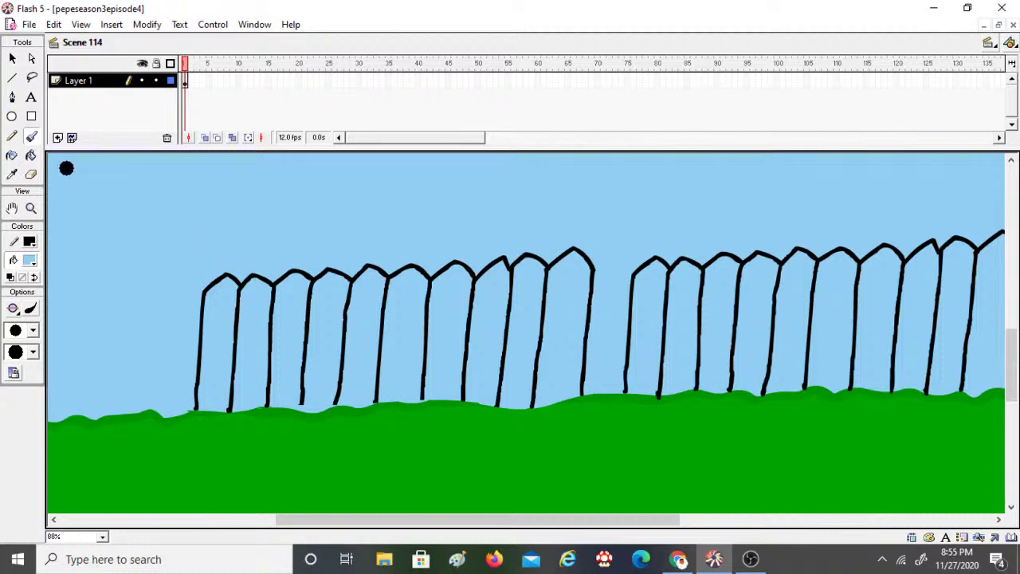
# Step: Set the Brush to black (#000000) at the second-smallest size and paint the picket top joining the two fence sections
pyautogui.click(31, 260)
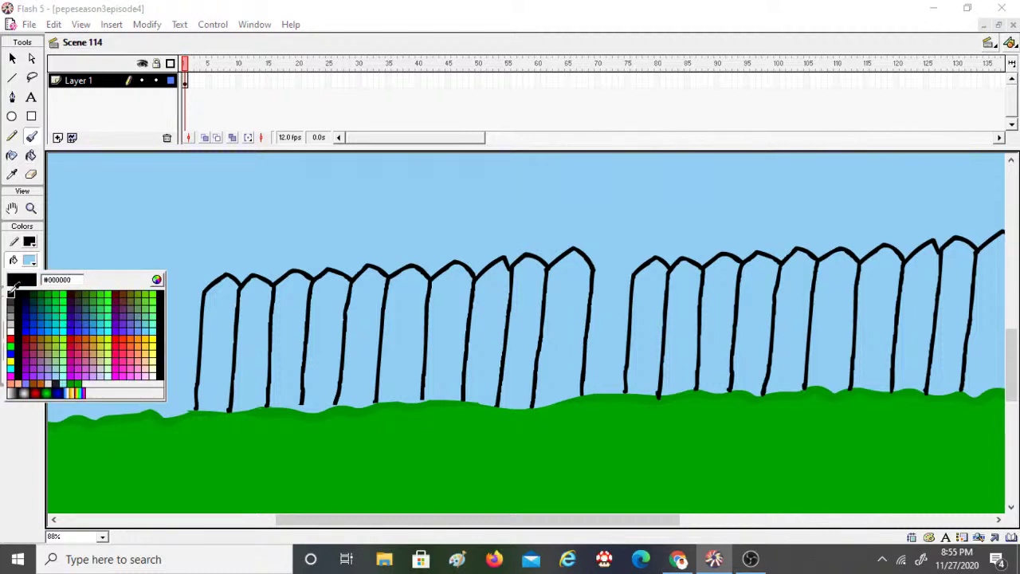
pyautogui.click(13, 293)
pyautogui.click(32, 330)
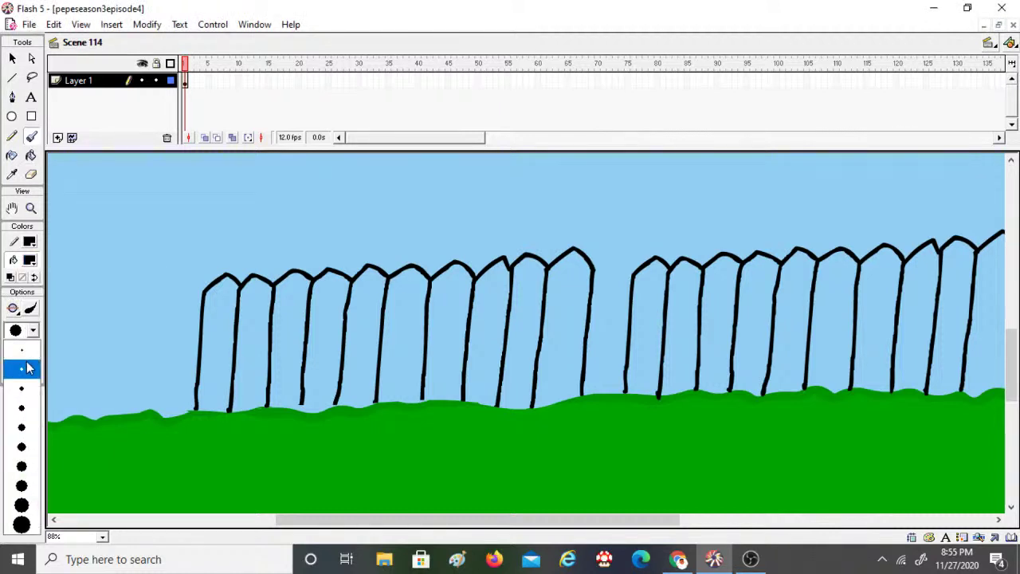
pyautogui.click(24, 369)
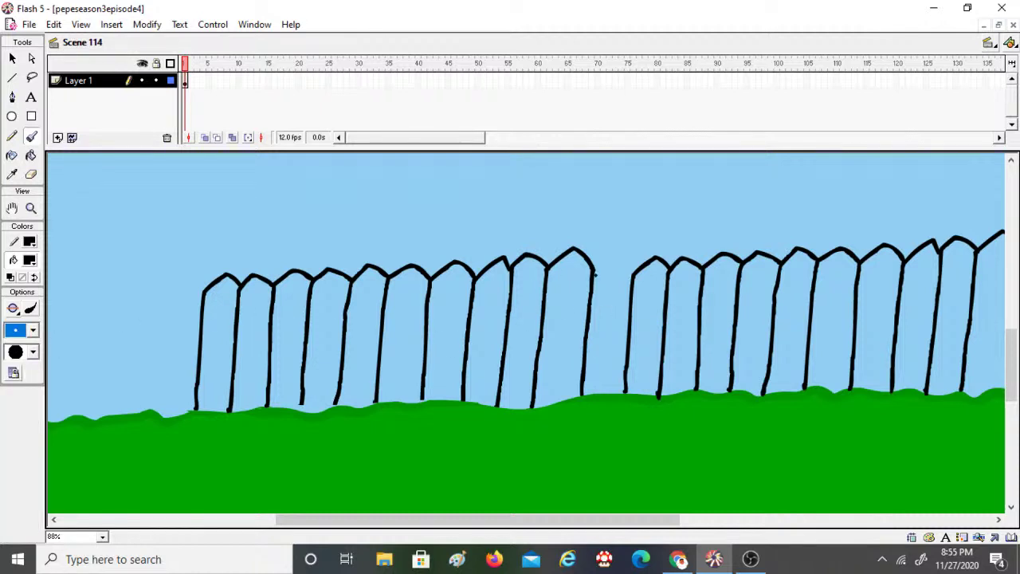
pyautogui.moveTo(594, 266); pyautogui.dragTo(602, 258)
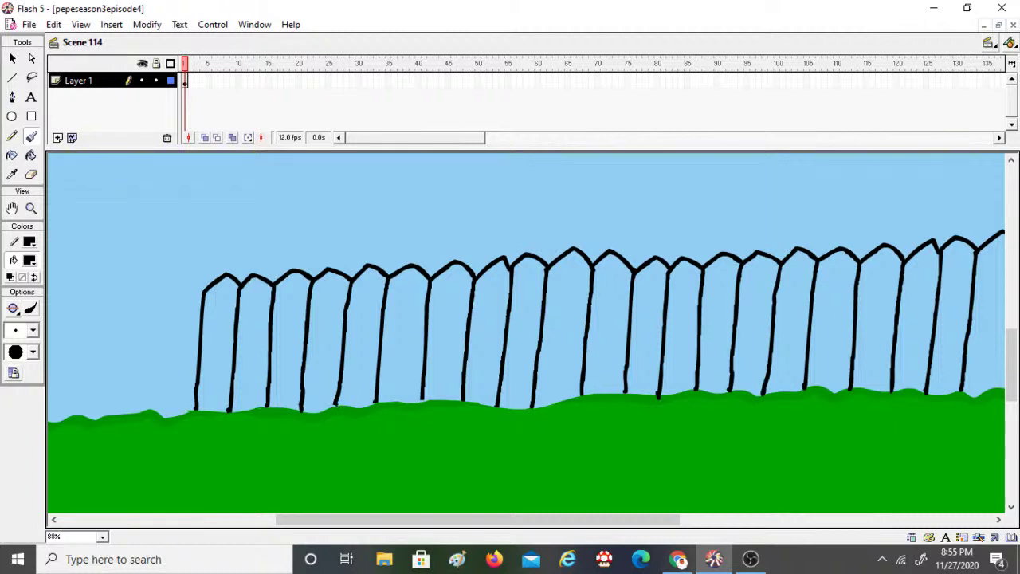
# Step: Paint three more black picket outlines with the Brush, extending the fence from its left end down to the grass
pyautogui.moveTo(654, 515); pyautogui.dragTo(492, 514)
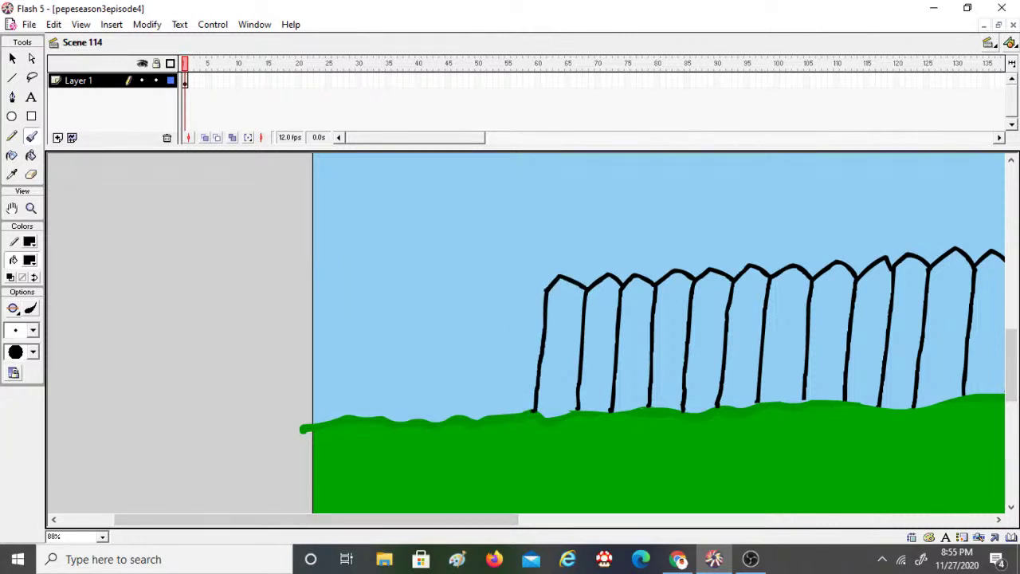
pyautogui.hotkey('ctrl', 'z')
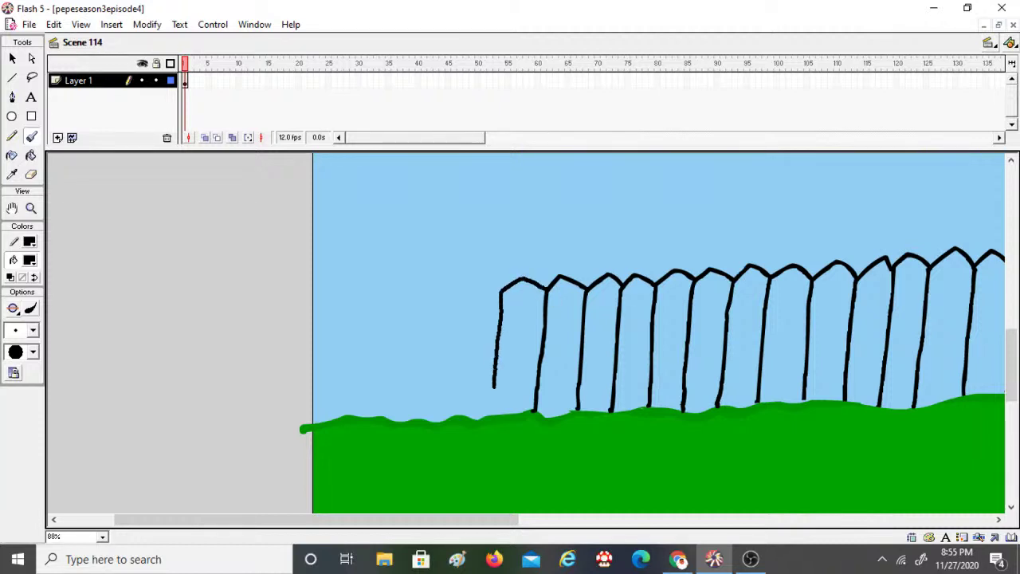
pyautogui.hotkey('ctrl', 'z')
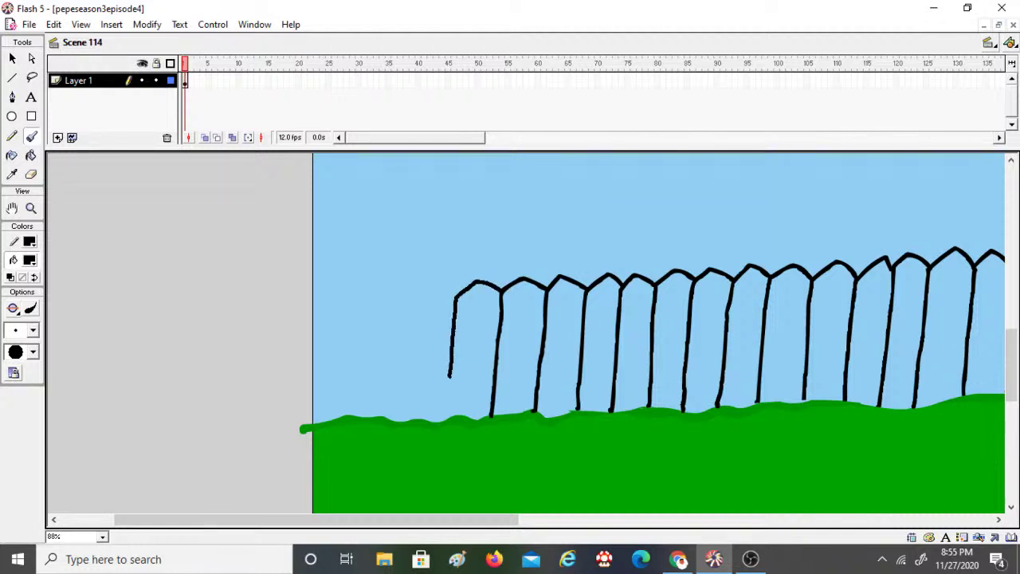
pyautogui.moveTo(447, 390)
pyautogui.mouseDown()
pyautogui.moveTo(457, 292)
pyautogui.moveTo(443, 291)
pyautogui.mouseUp()
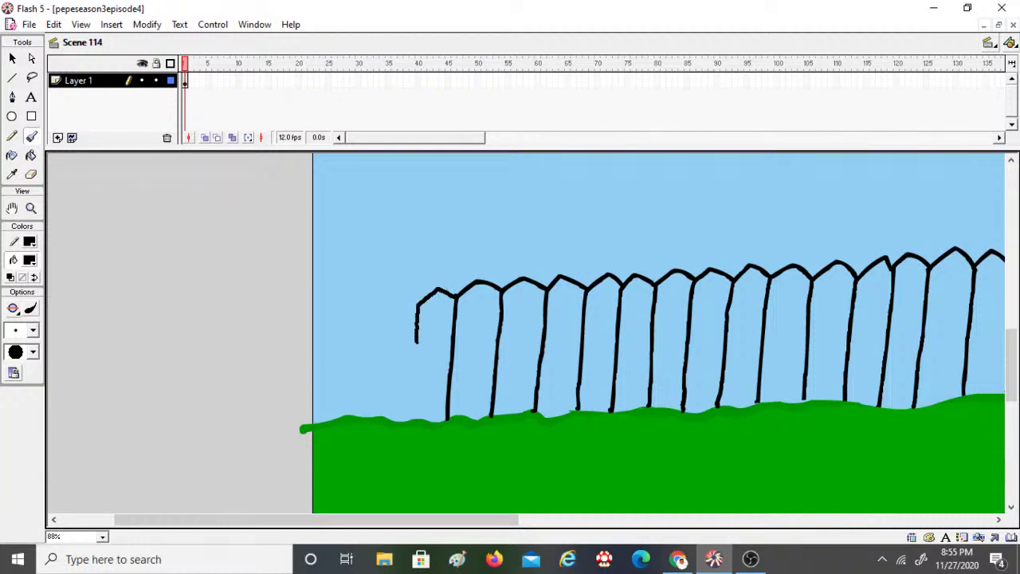
pyautogui.hotkey('ctrl', 'z')
pyautogui.hotkey('ctrl', 'z')
pyautogui.moveTo(410, 345); pyautogui.dragTo(406, 393)
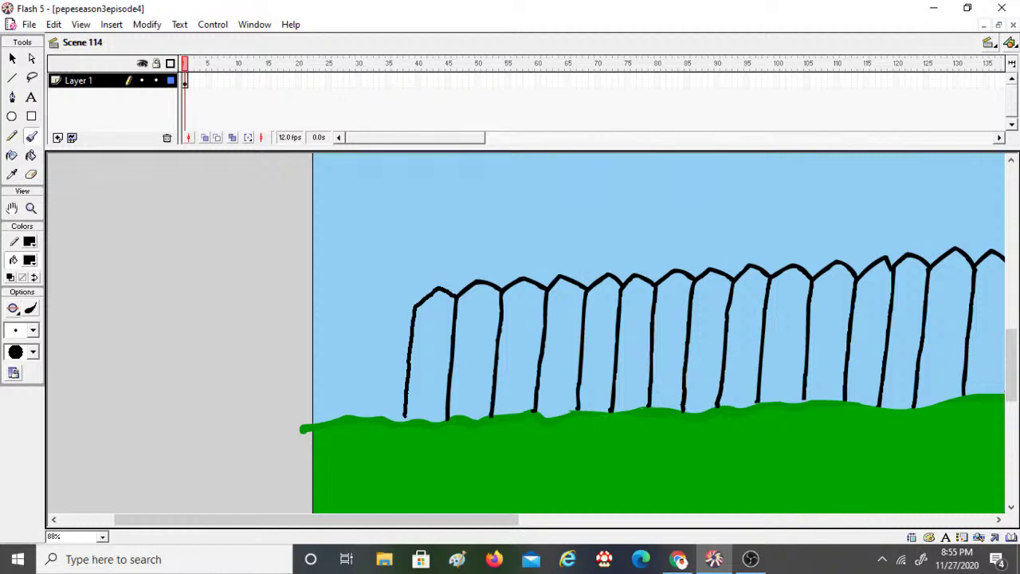
# Step: Paint the last three picket outlines with the Brush so the fence runs just past the stage's left edge
pyautogui.hotkey('ctrl', 'z')
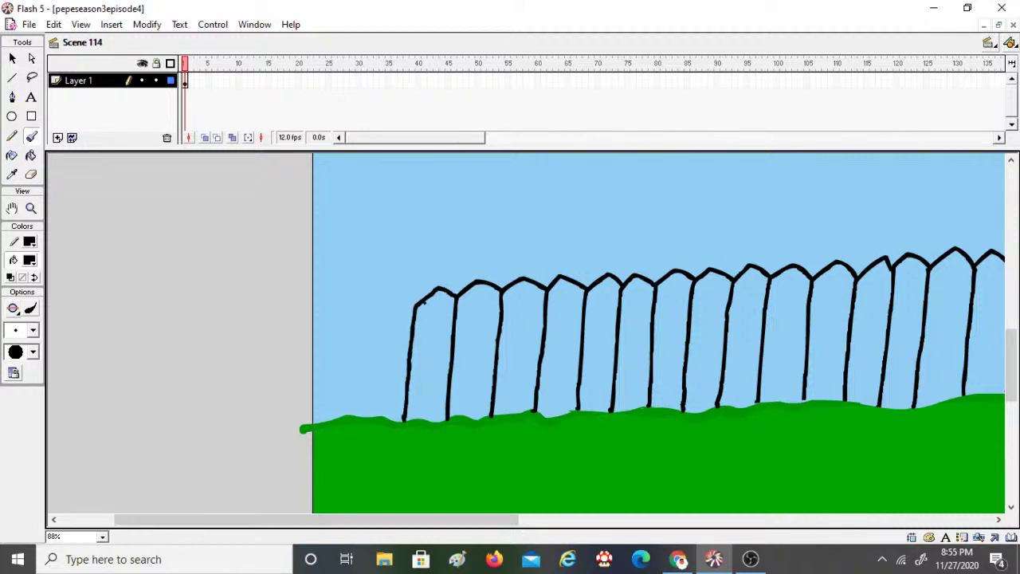
pyautogui.hotkey('ctrl', 'z')
pyautogui.moveTo(378, 307); pyautogui.dragTo(370, 414)
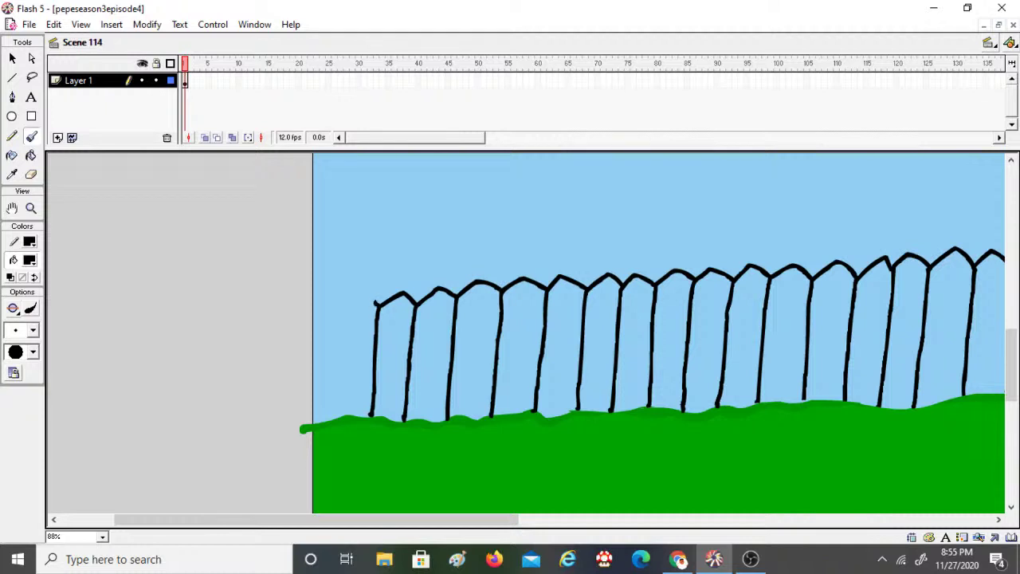
pyautogui.moveTo(339, 314); pyautogui.dragTo(337, 375)
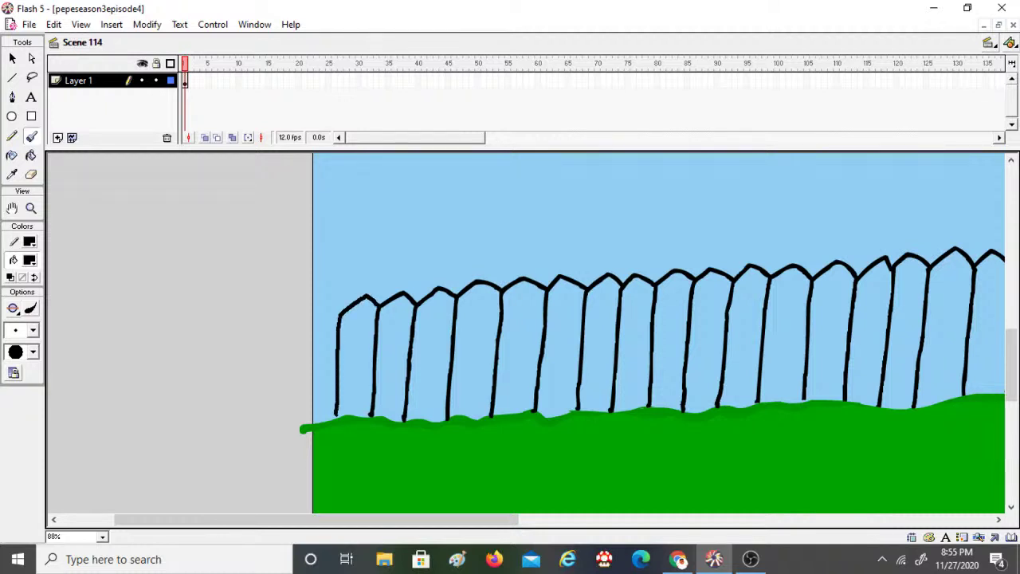
pyautogui.moveTo(335, 414); pyautogui.dragTo(336, 418)
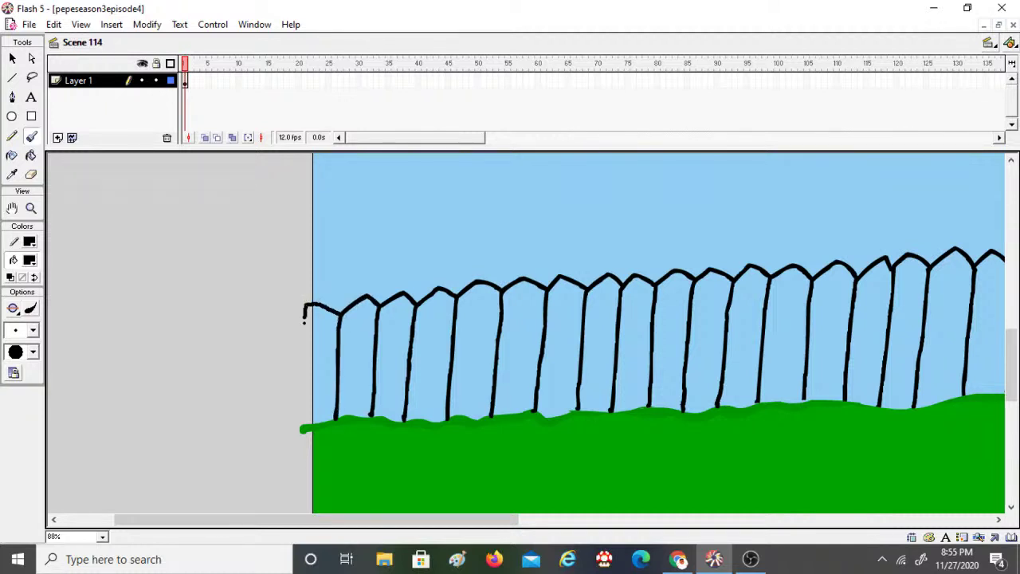
pyautogui.moveTo(304, 322); pyautogui.dragTo(304, 423)
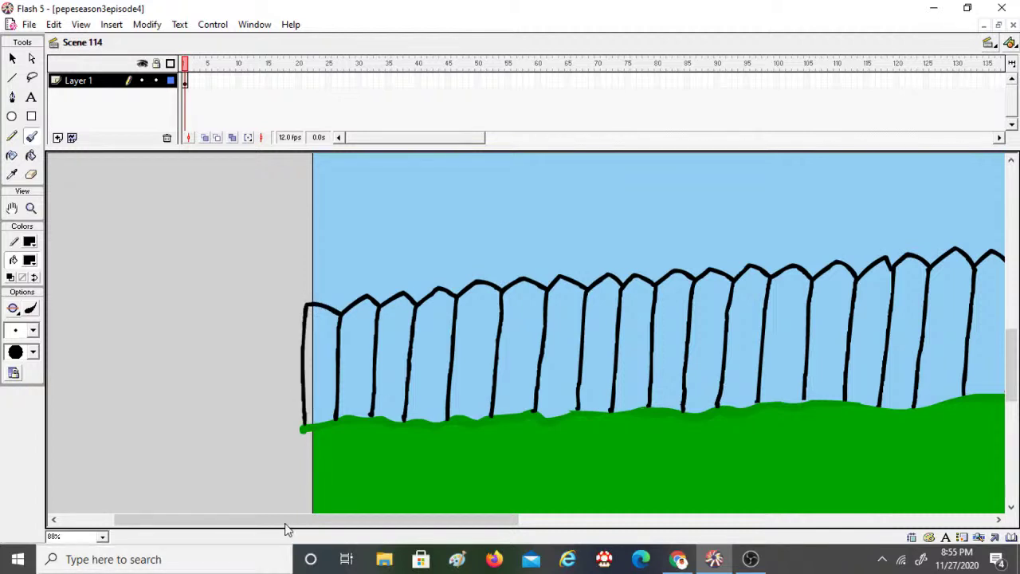
# Step: Set the Paint Bucket to the fence's brown (#954A00) and fill the four unfilled pickets nearest the brown section
pyautogui.moveTo(287, 528); pyautogui.dragTo(715, 490)
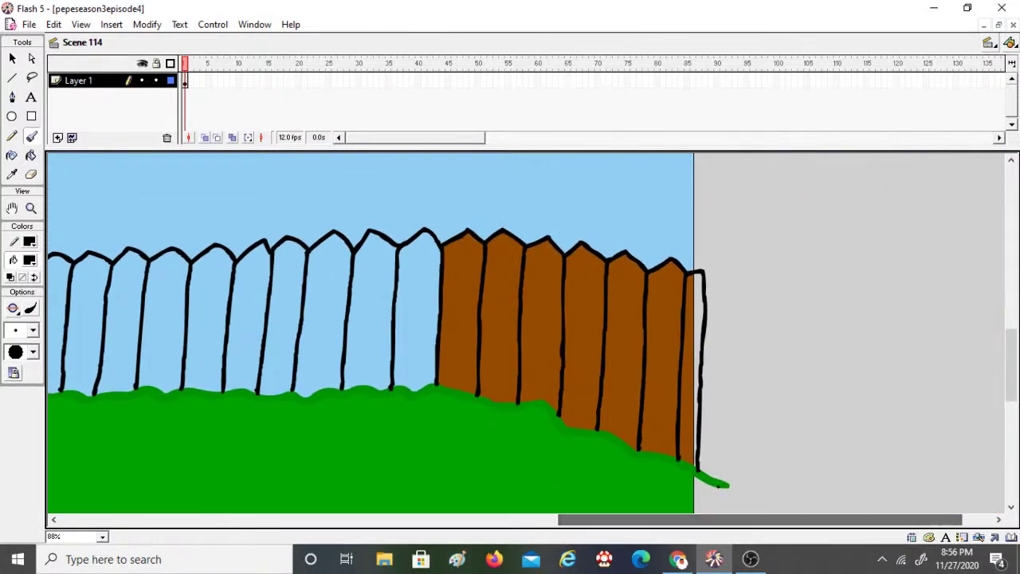
pyautogui.click(32, 155)
pyautogui.click(32, 266)
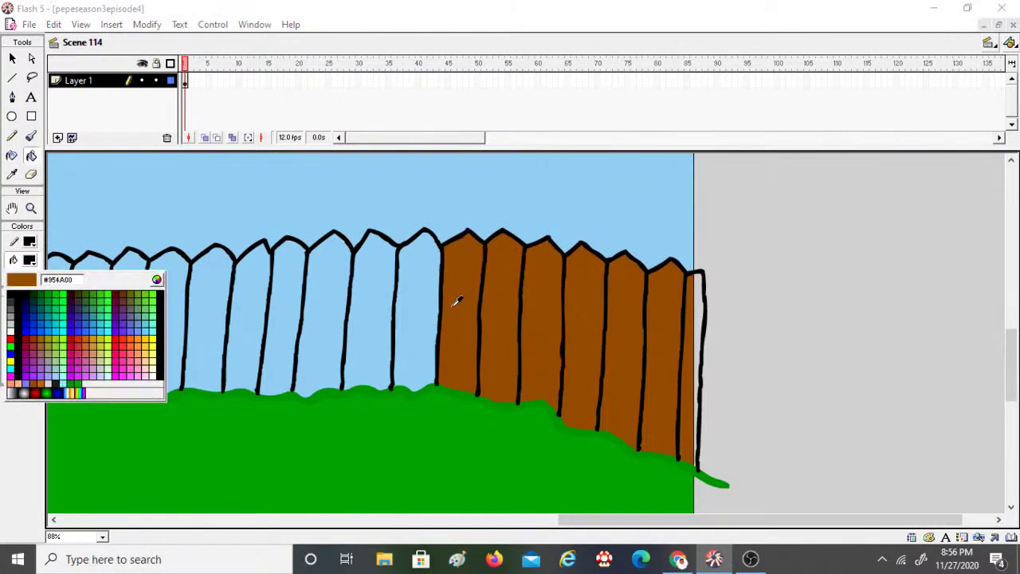
pyautogui.click(455, 296)
pyautogui.click(419, 287)
pyautogui.click(373, 286)
pyautogui.click(325, 299)
pyautogui.click(274, 298)
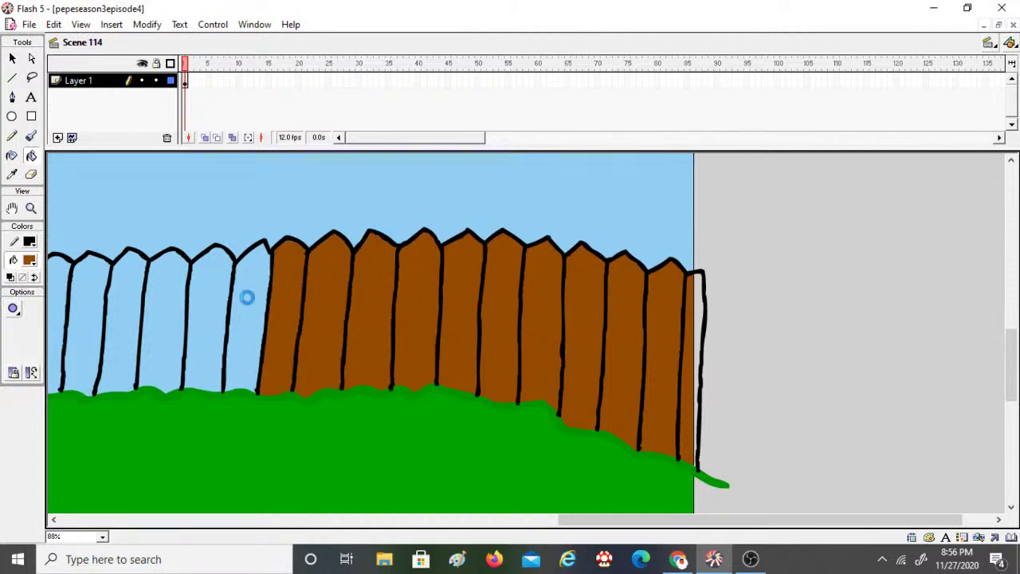
# Step: Fill the next ten pickets toward the left with the same brown, working through the middle of the fence
pyautogui.click(246, 296)
pyautogui.click(194, 305)
pyautogui.hotkey('ctrl', 'z')
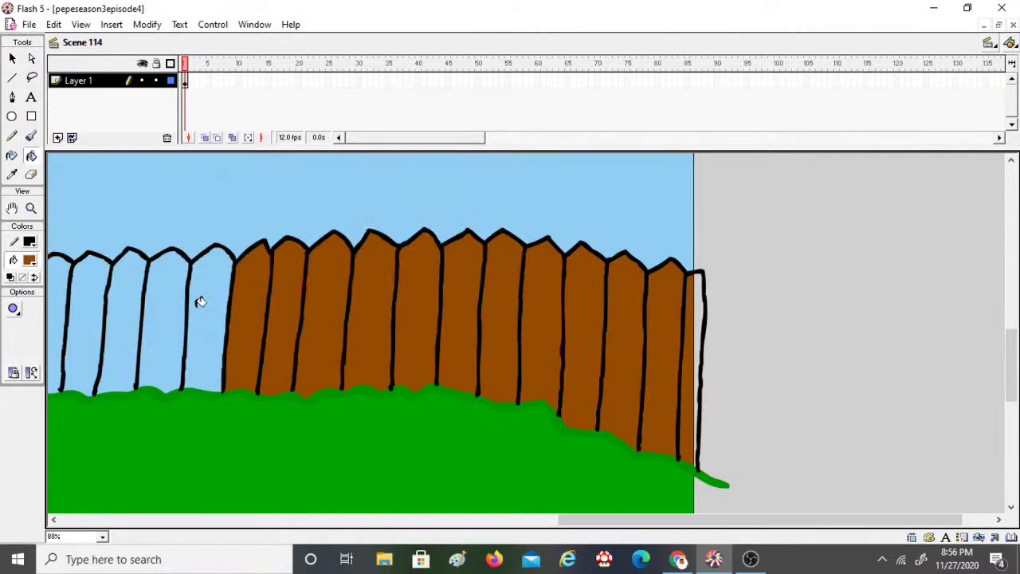
pyautogui.click(201, 301)
pyautogui.click(169, 307)
pyautogui.moveTo(576, 520); pyautogui.dragTo(404, 496)
pyautogui.click(547, 328)
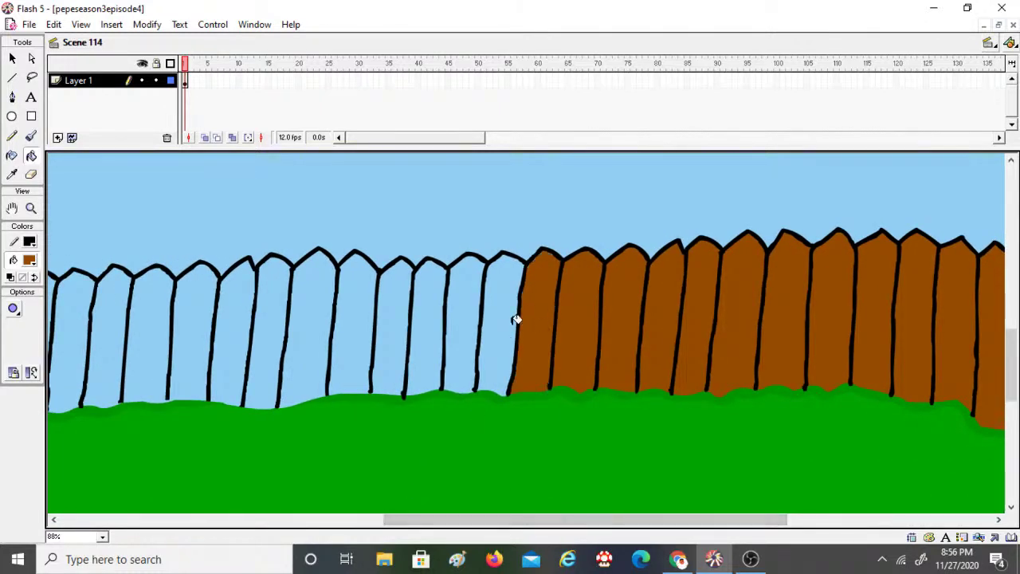
pyautogui.click(508, 323)
pyautogui.click(475, 332)
pyautogui.click(443, 330)
pyautogui.click(393, 329)
pyautogui.click(358, 322)
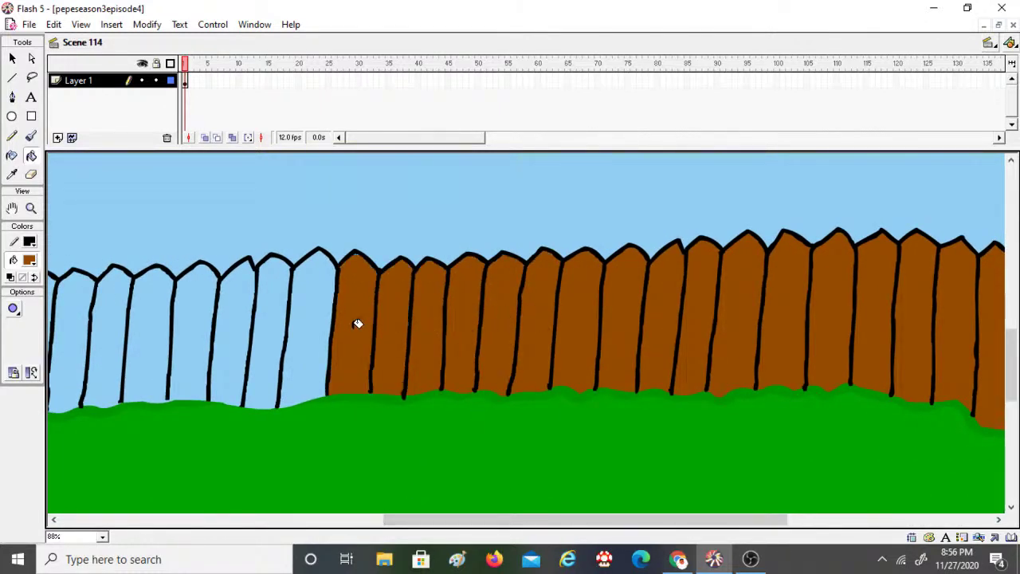
pyautogui.click(313, 325)
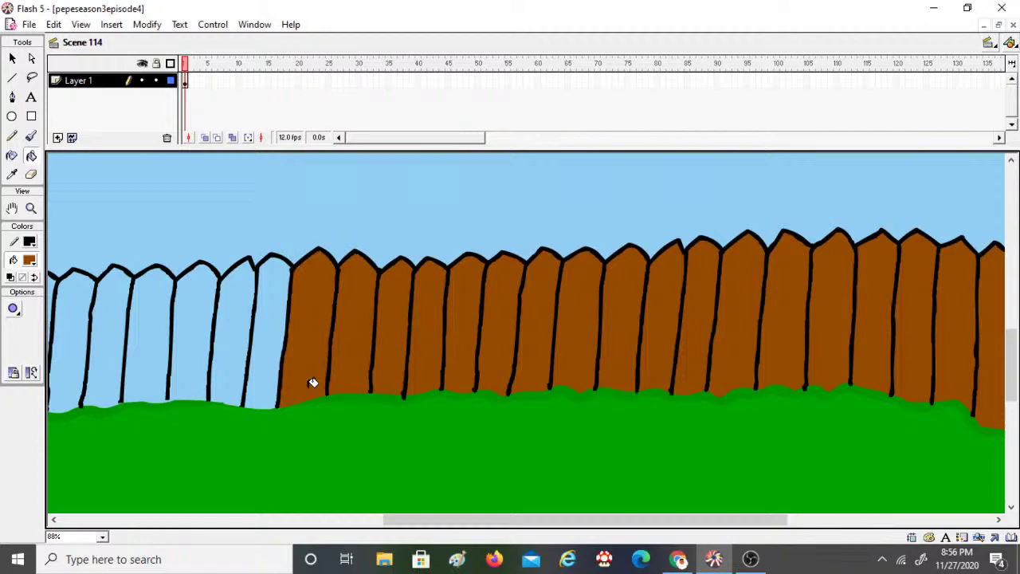
# Step: Switch to Chrome, play "Island Girls-feat. Fiji & O-Shen" from the YouTube mix, and check the live stream in YouTube Studio and OBS
pyautogui.click(678, 559)
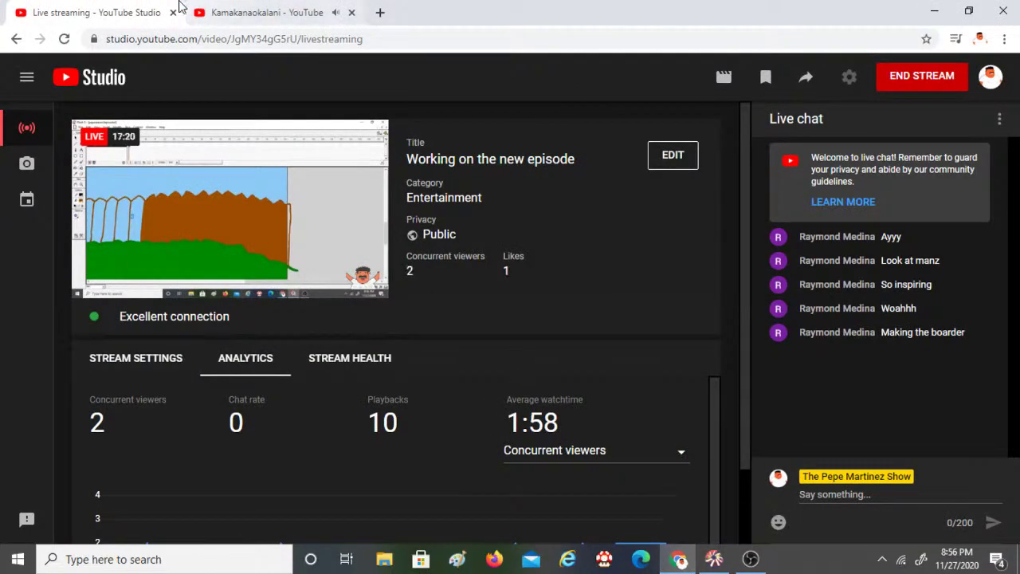
pyautogui.click(239, 11)
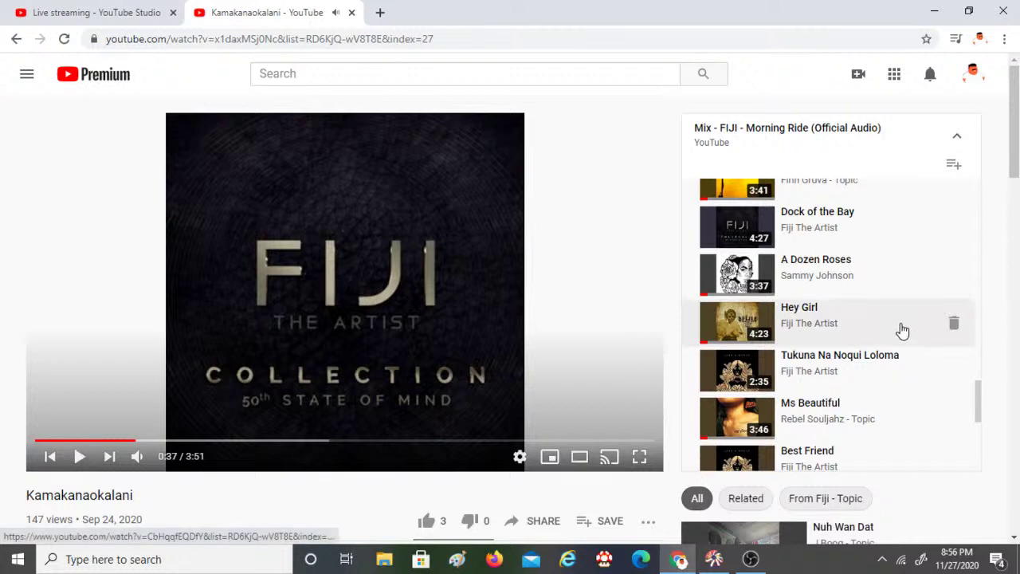
pyautogui.scroll(-3, 860, 298)
pyautogui.scroll(-2, 861, 298)
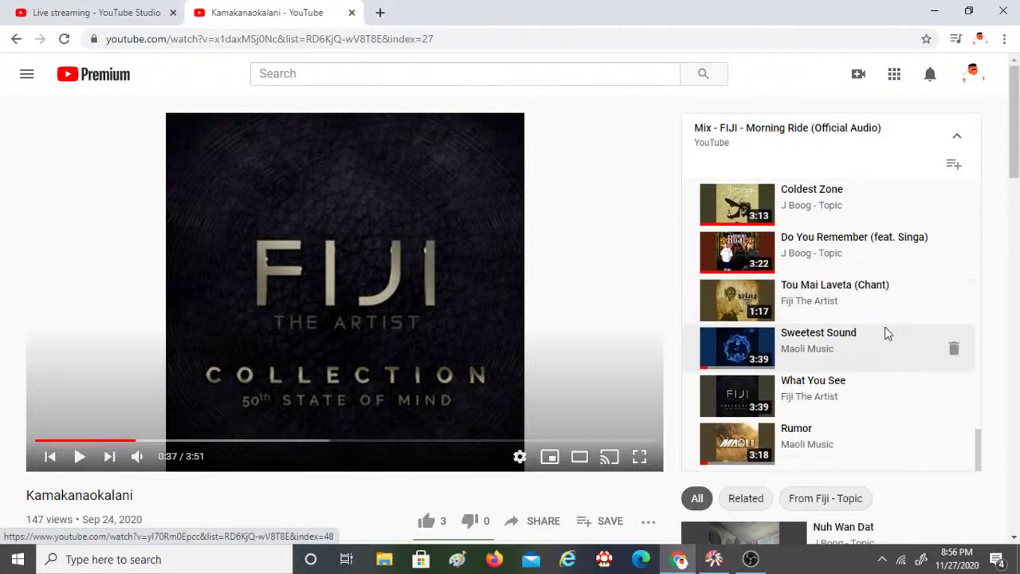
pyautogui.scroll(5, 885, 335)
pyautogui.scroll(-2, 890, 398)
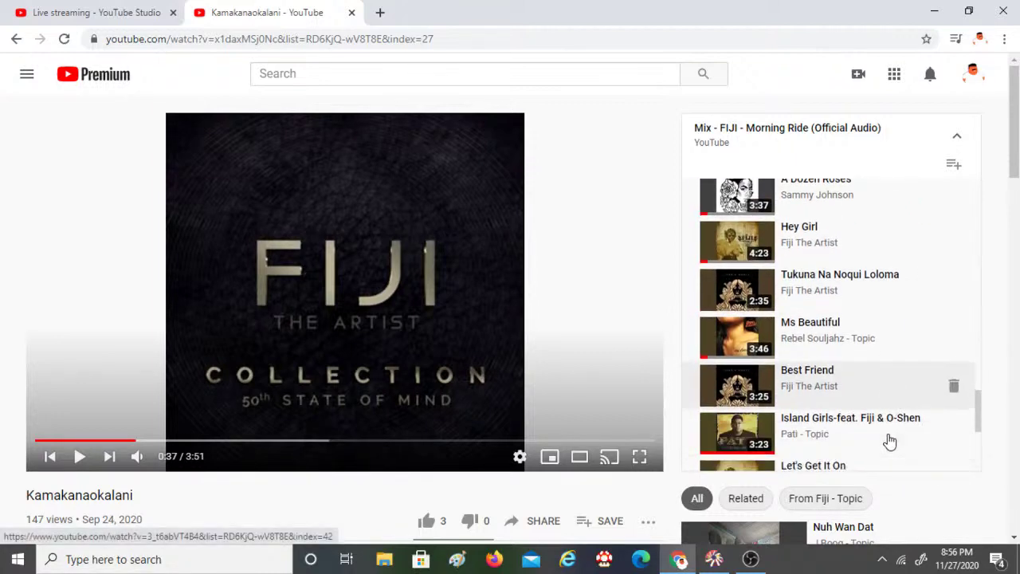
pyautogui.click(876, 351)
pyautogui.click(111, 10)
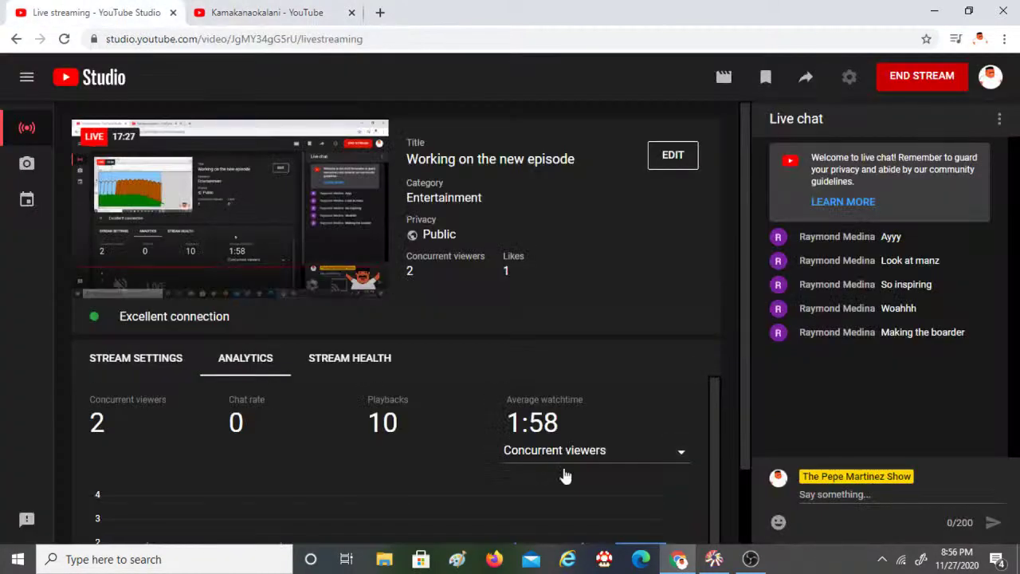
pyautogui.click(750, 561)
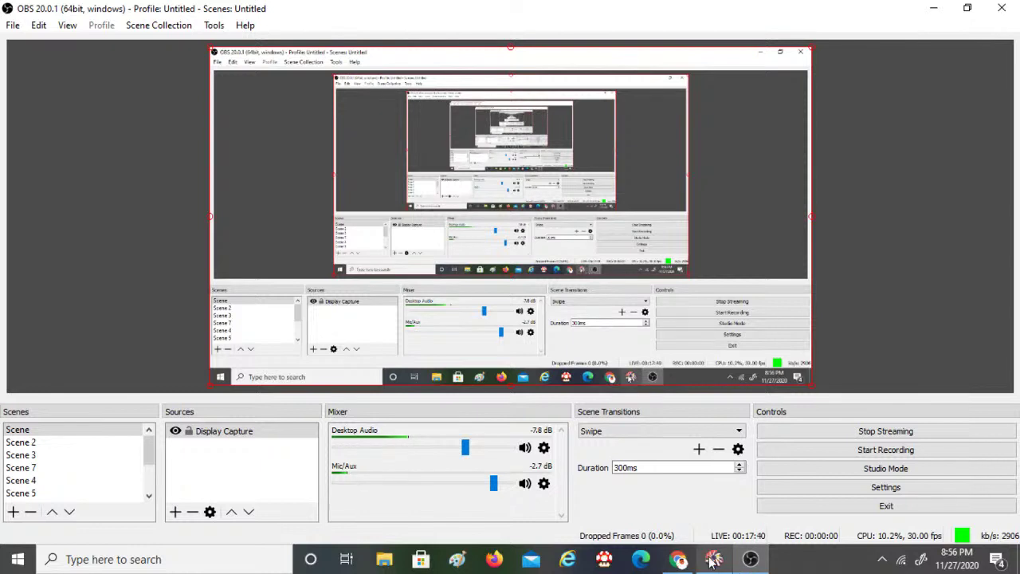
# Step: Switch back to Flash and fill the next five pickets with brown
pyautogui.click(714, 558)
pyautogui.click(247, 319)
pyautogui.click(245, 317)
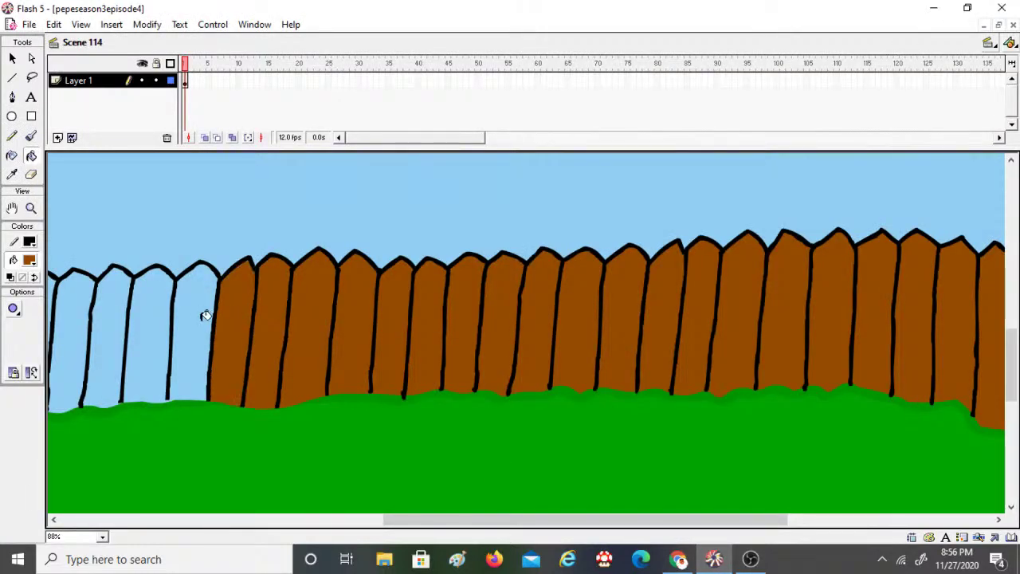
pyautogui.click(200, 318)
pyautogui.click(108, 319)
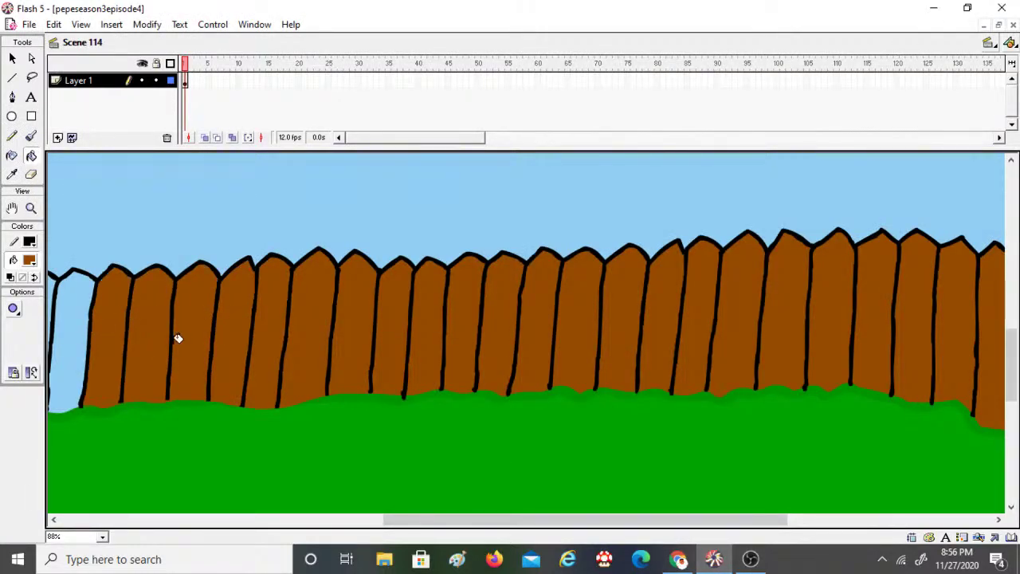
# Step: Fill the remaining eleven pickets with brown up to the stage's left edge
pyautogui.moveTo(583, 522); pyautogui.dragTo(412, 524)
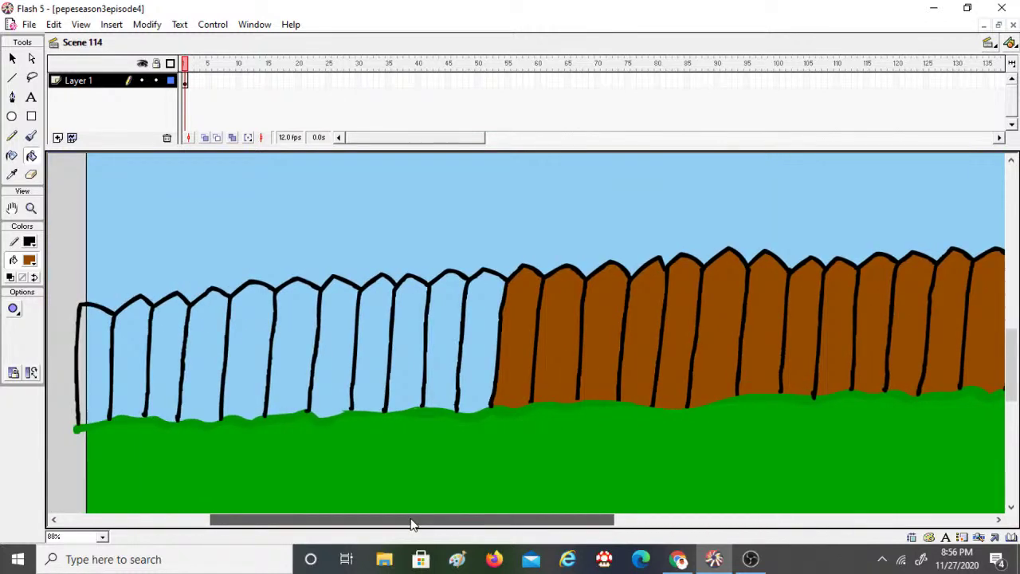
pyautogui.click(479, 333)
pyautogui.click(445, 330)
pyautogui.click(405, 330)
pyautogui.click(365, 338)
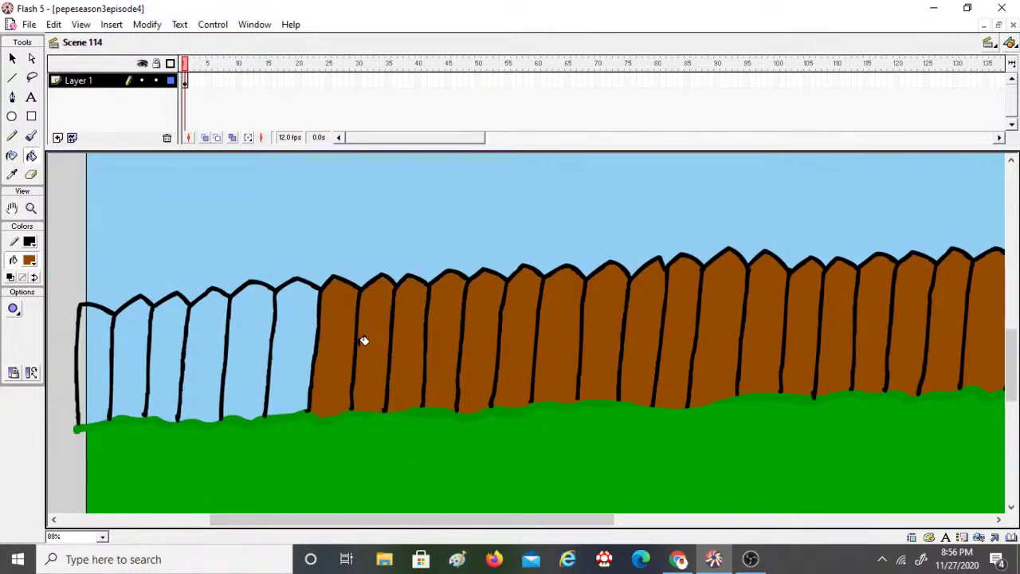
pyautogui.click(292, 345)
pyautogui.click(257, 343)
pyautogui.click(206, 345)
pyautogui.click(165, 344)
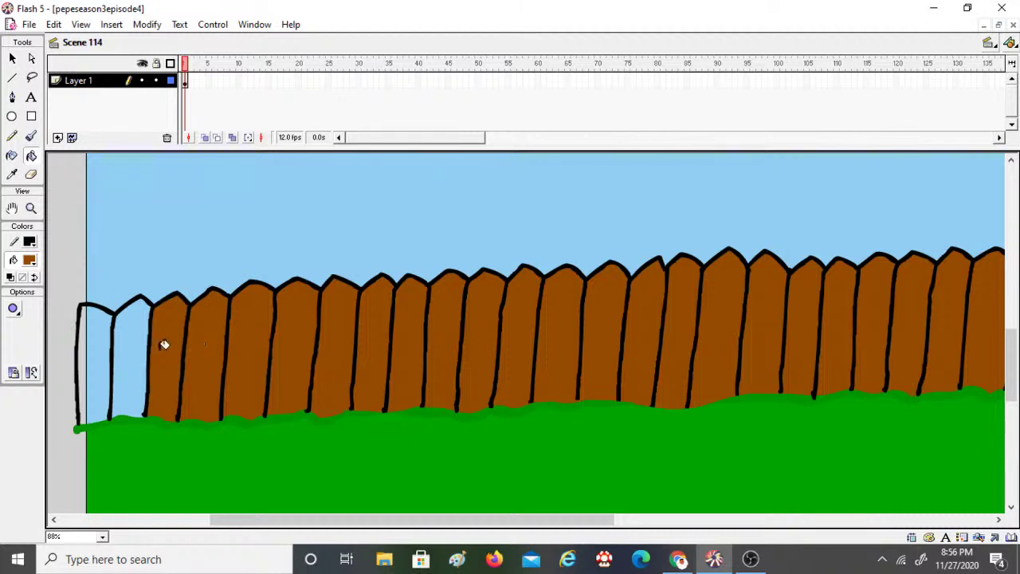
pyautogui.click(133, 353)
pyautogui.click(95, 362)
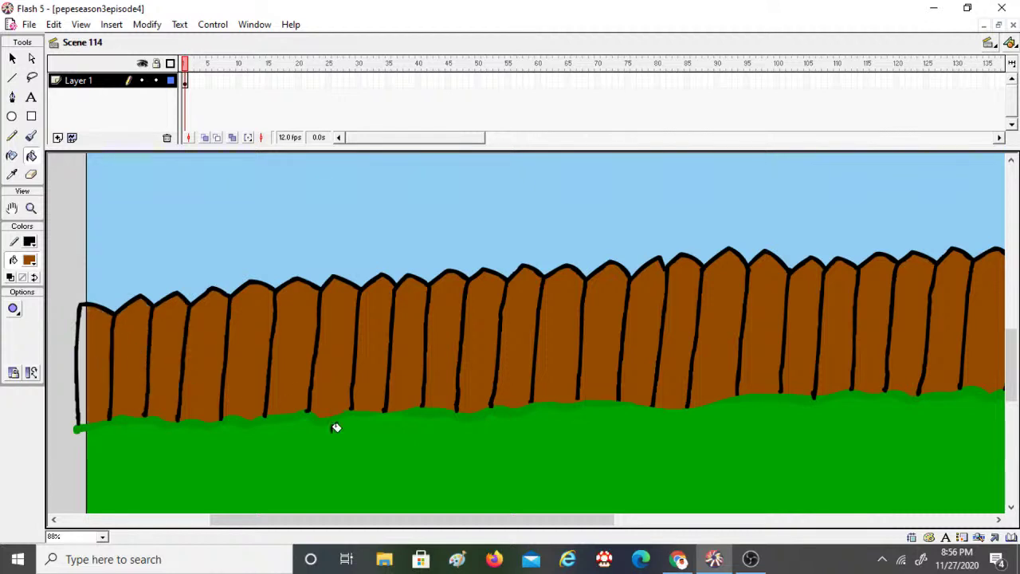
# Step: Zoom out to 44% to examine the whole scene, and check the live stream in YouTube Studio
pyautogui.moveTo(376, 524); pyautogui.dragTo(177, 239)
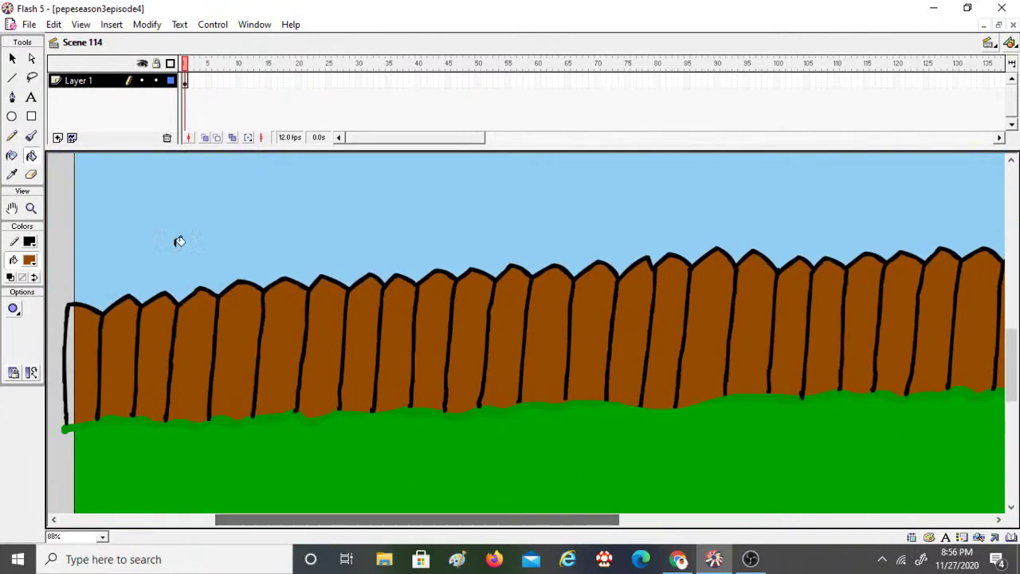
pyautogui.click(31, 208)
pyautogui.click(31, 308)
pyautogui.click(541, 295)
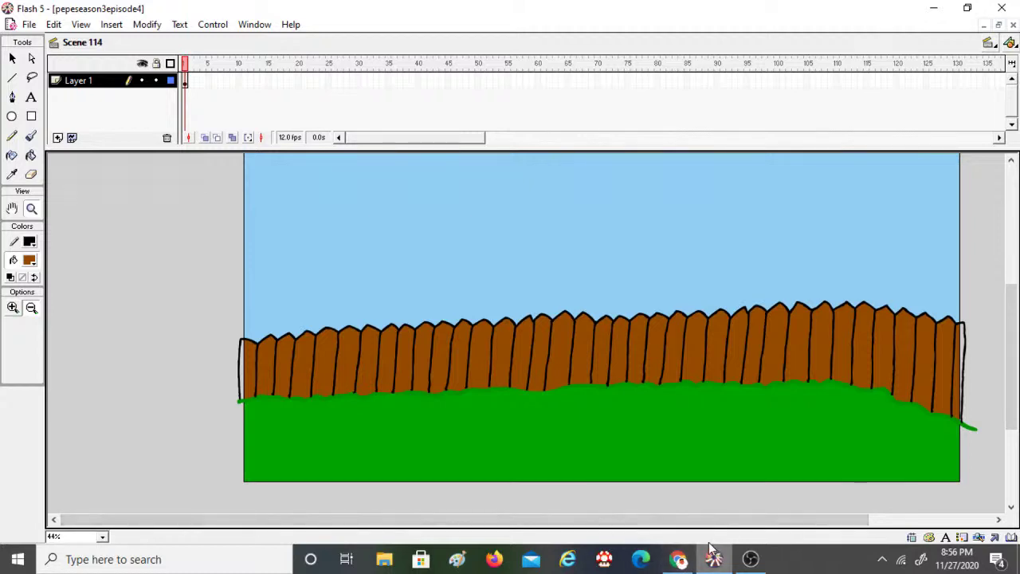
pyautogui.click(678, 559)
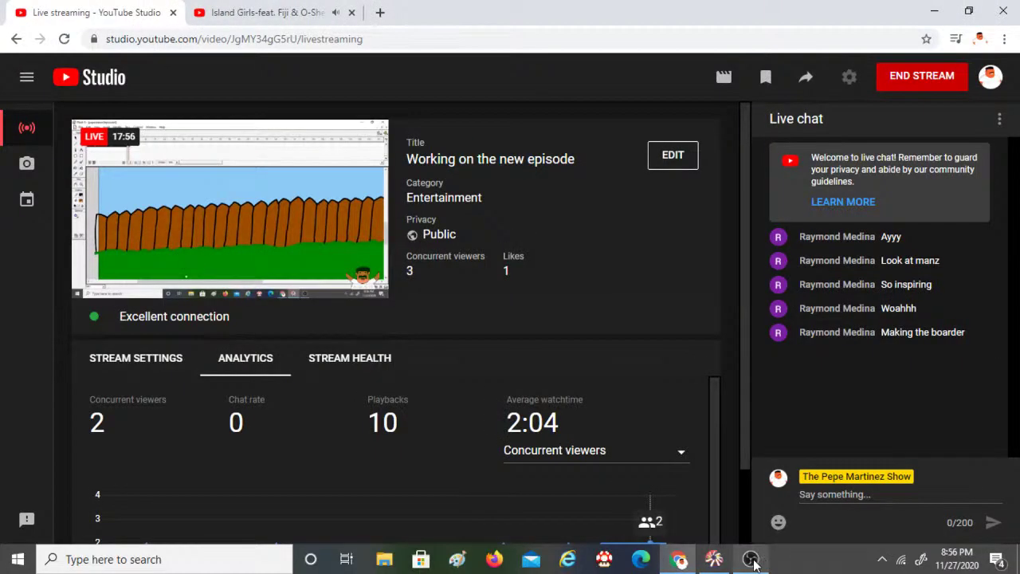
pyautogui.click(717, 560)
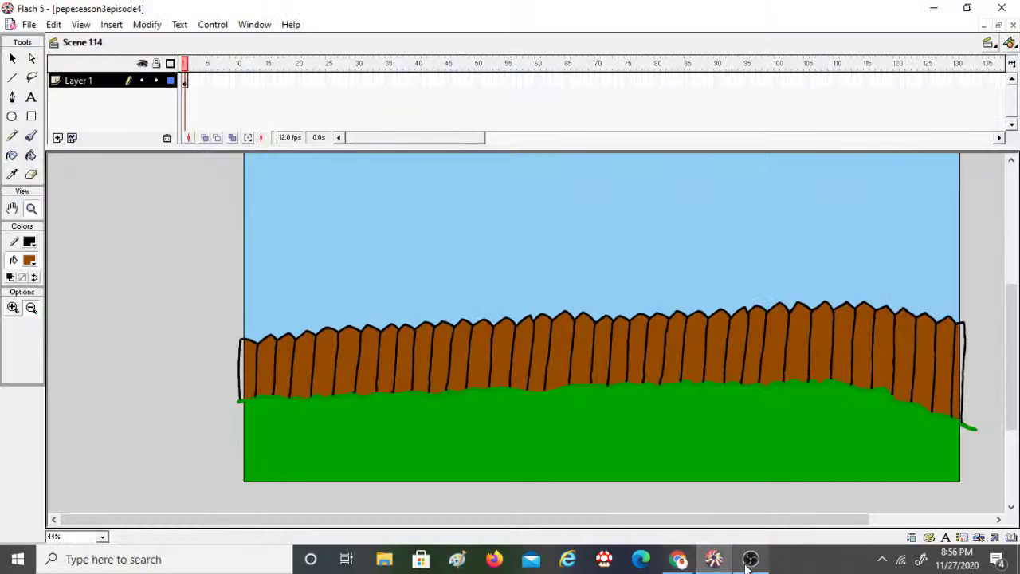
# Step: Switch to OBS, raise the Desktop Audio level to -1.9 dB and mute Mic/Aux
pyautogui.click(750, 560)
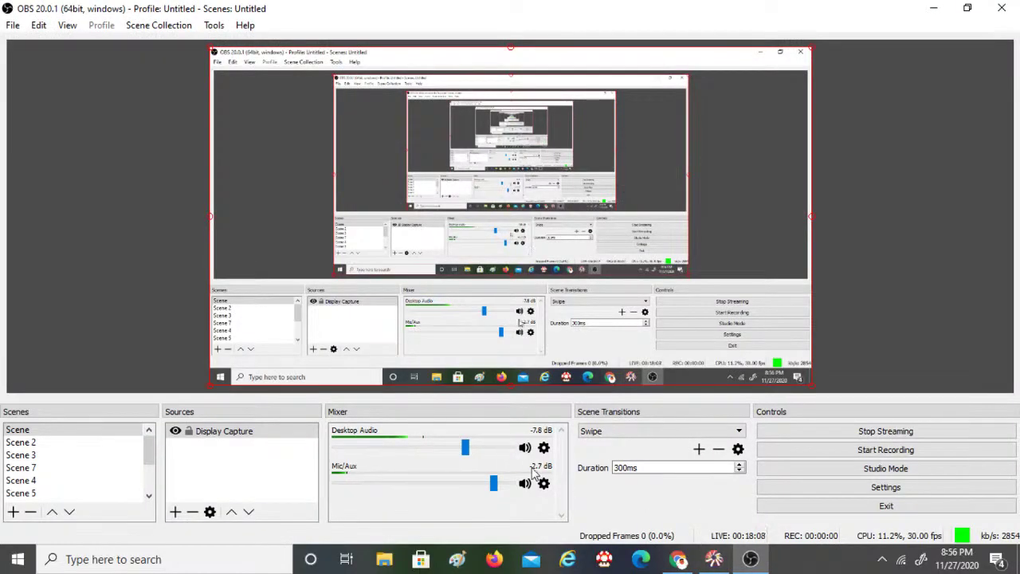
pyautogui.click(468, 451)
pyautogui.moveTo(469, 451); pyautogui.dragTo(485, 451)
pyautogui.click(524, 483)
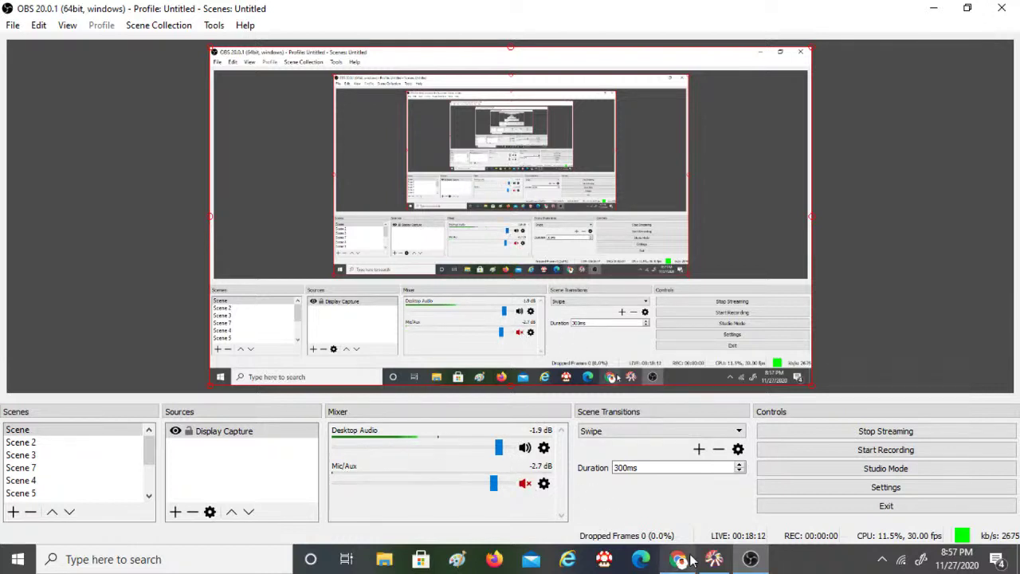
# Step: Switch back to Flash, zoom in to 88% on the fence and set the Brush to a green fill
pyautogui.click(714, 561)
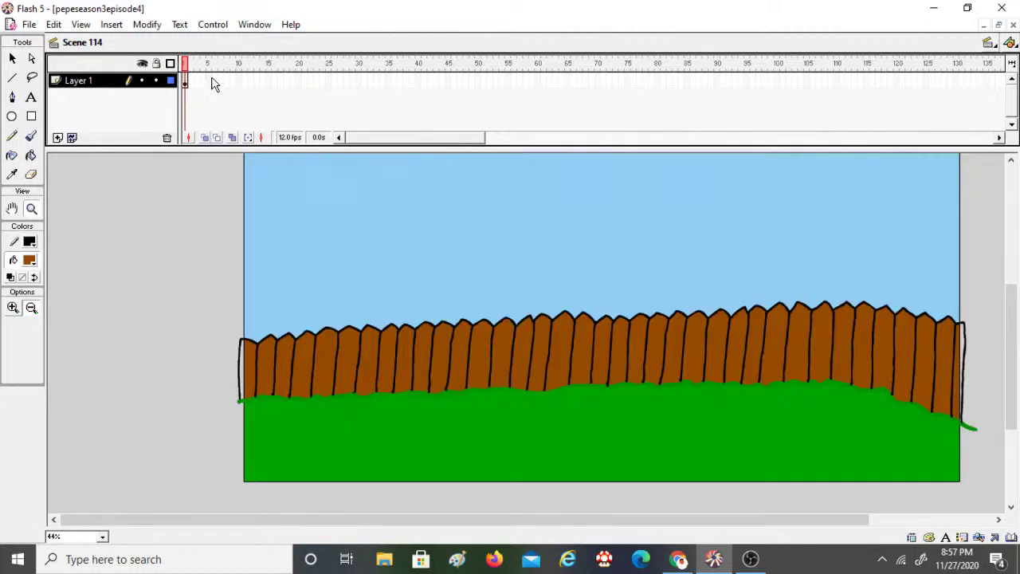
pyautogui.click(14, 307)
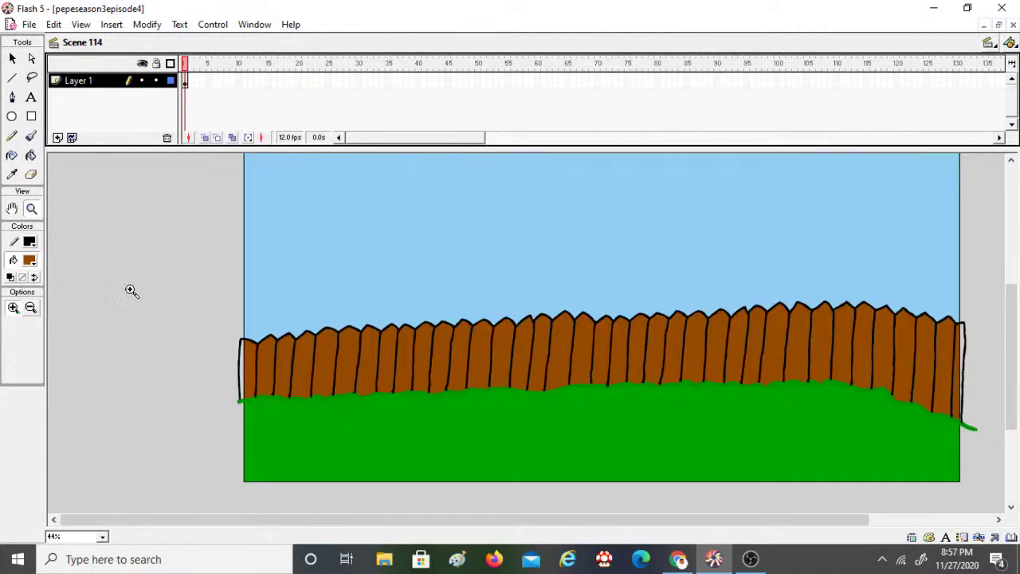
pyautogui.click(549, 255)
pyautogui.moveTo(482, 524); pyautogui.dragTo(416, 527)
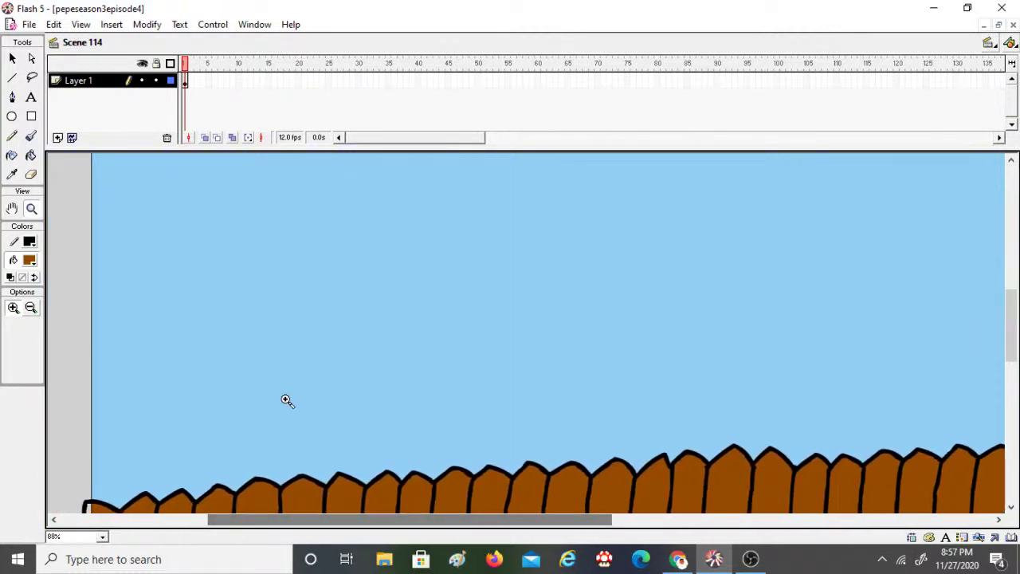
pyautogui.click(31, 136)
pyautogui.click(30, 261)
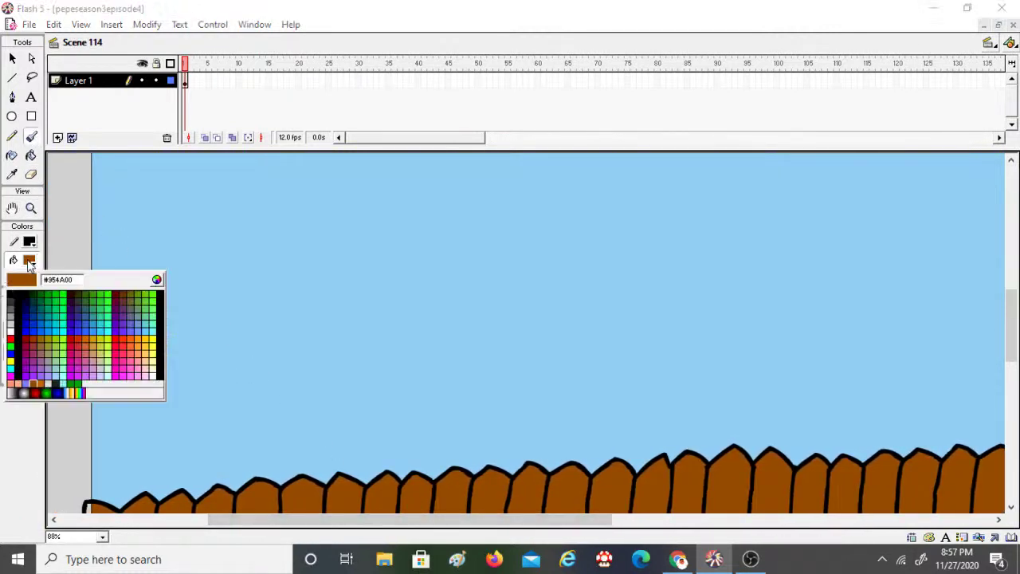
pyautogui.click(53, 295)
pyautogui.moveTo(87, 290); pyautogui.dragTo(143, 264)
pyautogui.moveTo(212, 258); pyautogui.dragTo(298, 267)
pyautogui.hotkey('ctrl', 'z')
pyautogui.hotkey('ctrl', 'z')
# Step: Paint two green hill outlines rising behind the fence, starting at the stage's left edge and overlapping each other
pyautogui.moveTo(443, 527); pyautogui.dragTo(333, 526)
pyautogui.moveTo(344, 397)
pyautogui.mouseDown()
pyautogui.moveTo(437, 369)
pyautogui.moveTo(557, 372)
pyautogui.moveTo(658, 404)
pyautogui.moveTo(751, 465)
pyautogui.mouseUp()
pyautogui.moveTo(488, 523); pyautogui.dragTo(637, 523)
pyautogui.moveTo(348, 424)
pyautogui.mouseDown()
pyautogui.moveTo(442, 381)
pyautogui.moveTo(613, 361)
pyautogui.moveTo(746, 407)
pyautogui.mouseUp()
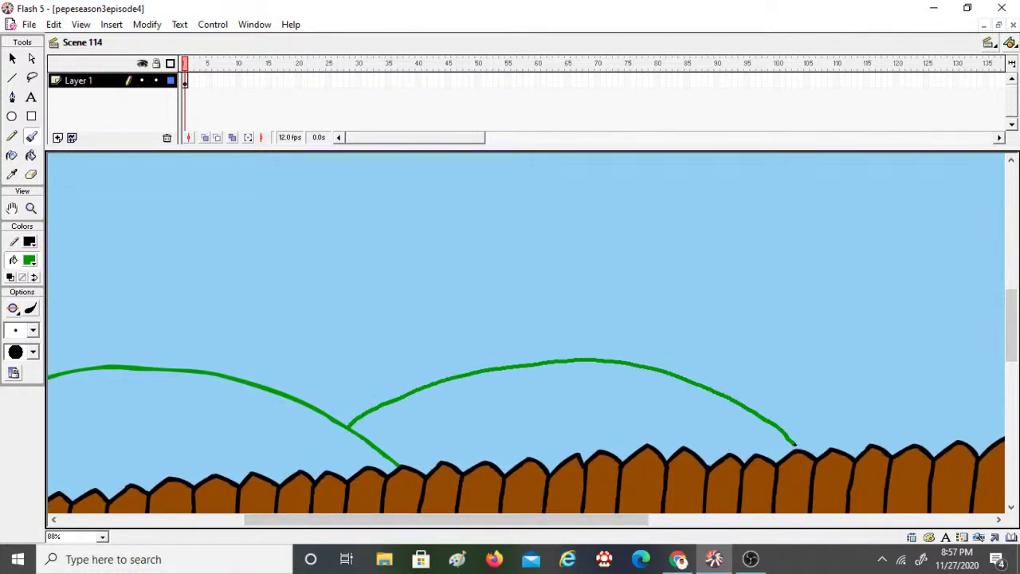
pyautogui.moveTo(797, 450); pyautogui.dragTo(798, 451)
# Step: Paint two more overlapping green hill outlines behind the fence, reaching past the stage's right edge
pyautogui.moveTo(580, 520); pyautogui.dragTo(803, 520)
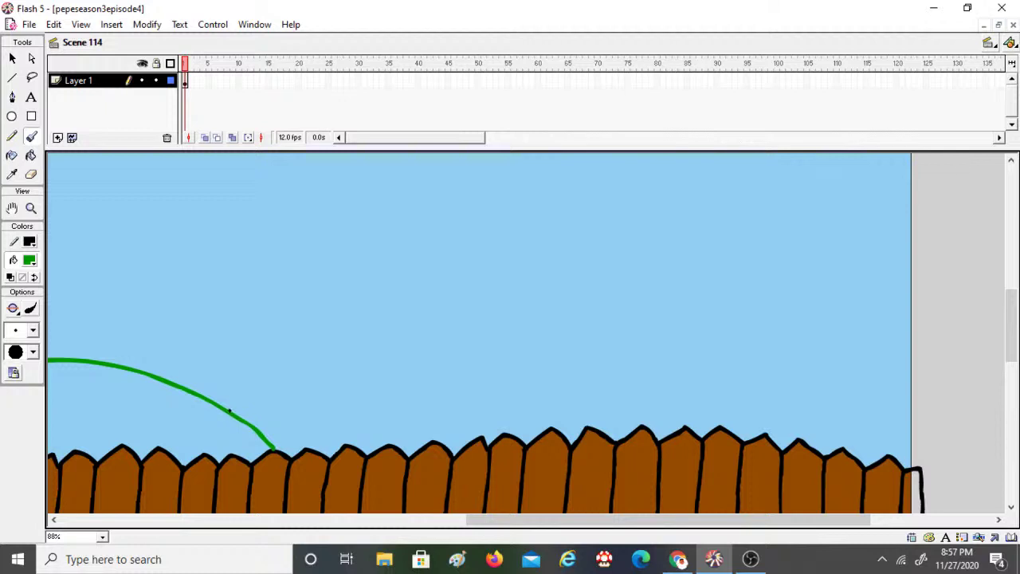
pyautogui.moveTo(229, 410)
pyautogui.mouseDown()
pyautogui.moveTo(318, 368)
pyautogui.moveTo(491, 337)
pyautogui.moveTo(575, 346)
pyautogui.moveTo(653, 374)
pyautogui.moveTo(729, 424)
pyautogui.mouseUp()
pyautogui.moveTo(677, 384)
pyautogui.mouseDown()
pyautogui.moveTo(832, 360)
pyautogui.moveTo(924, 383)
pyautogui.mouseUp()
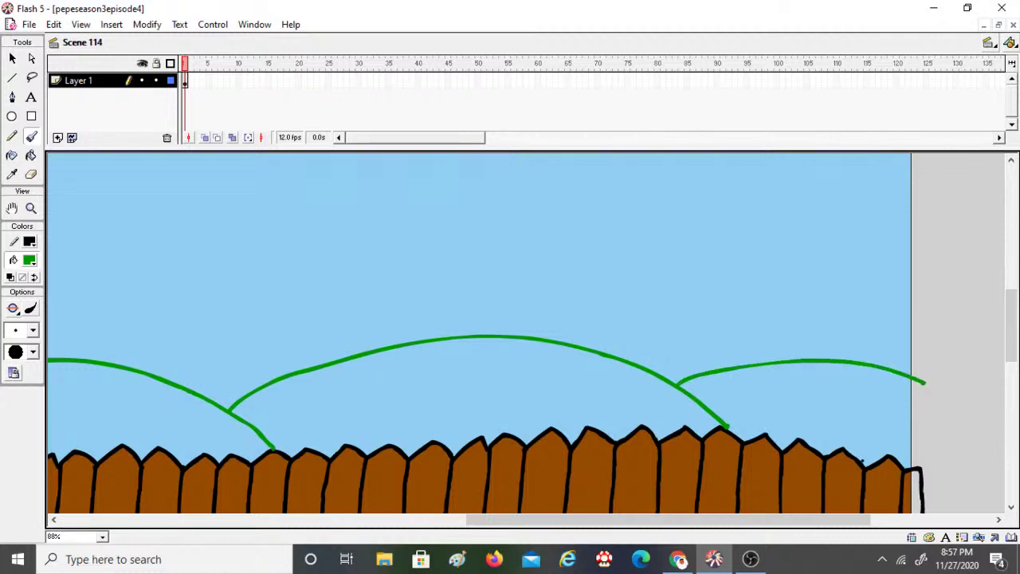
# Step: Fill the two rightmost hills with the ground's green, #00A400, using the Paint Bucket
pyautogui.click(31, 156)
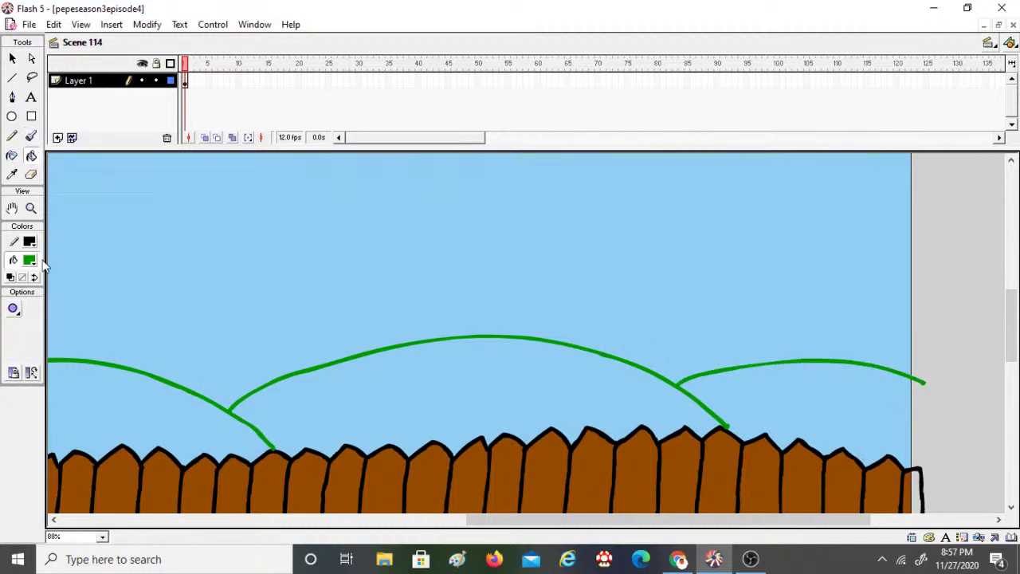
pyautogui.click(30, 259)
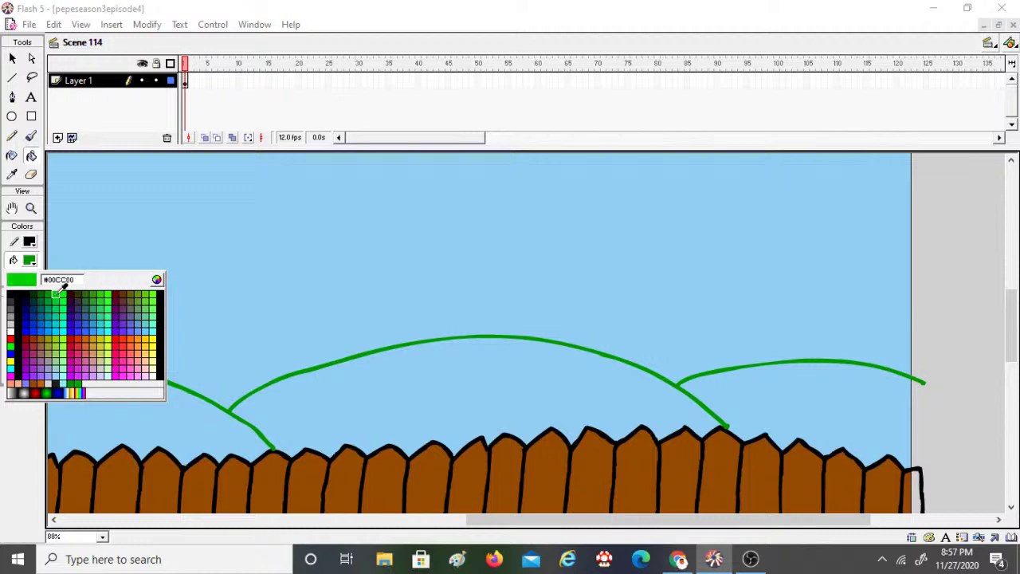
pyautogui.click(62, 293)
pyautogui.scroll(-5, 82, 333)
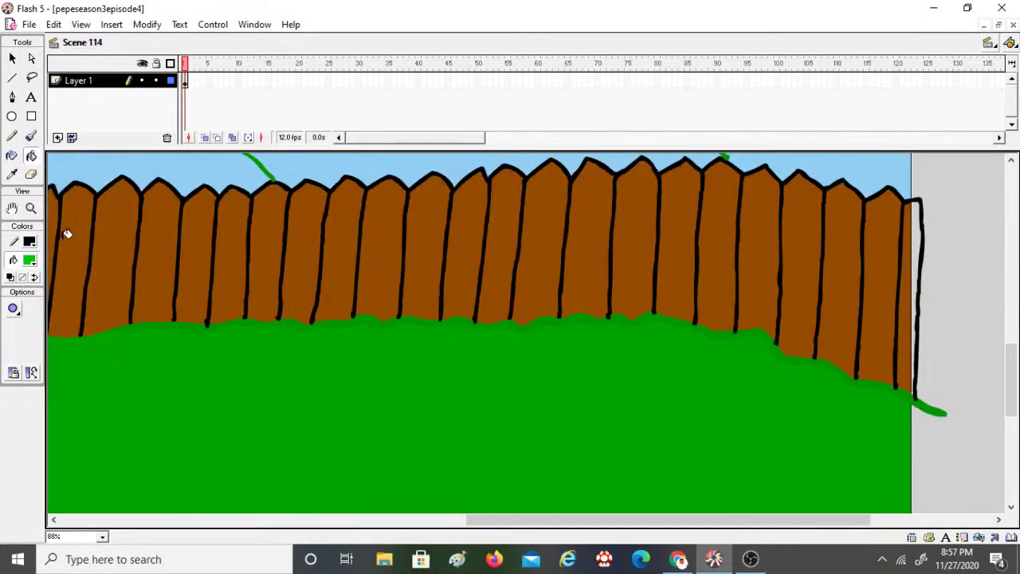
pyautogui.click(29, 259)
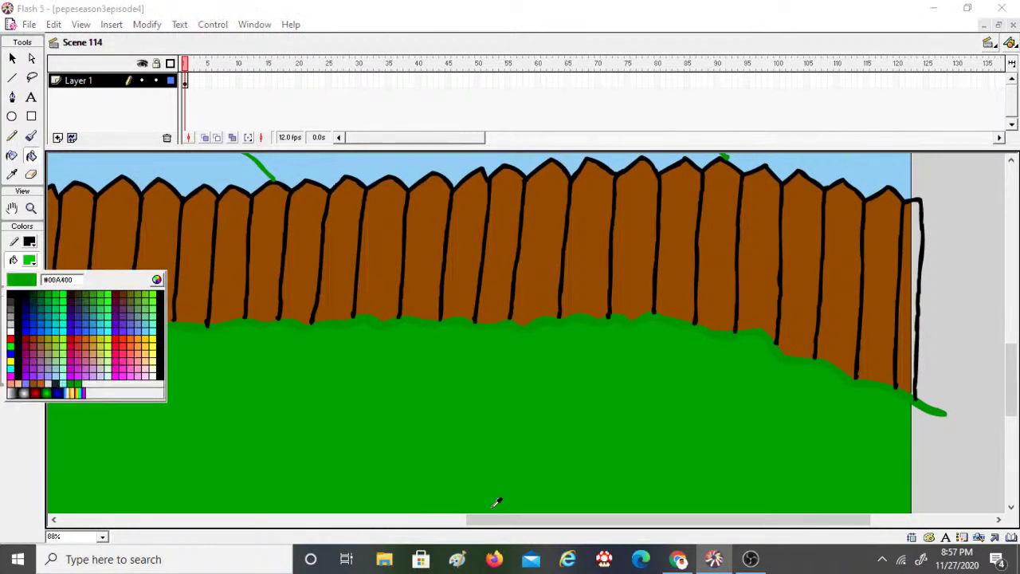
pyautogui.scroll(5, 479, 448)
pyautogui.click(684, 337)
pyautogui.click(650, 358)
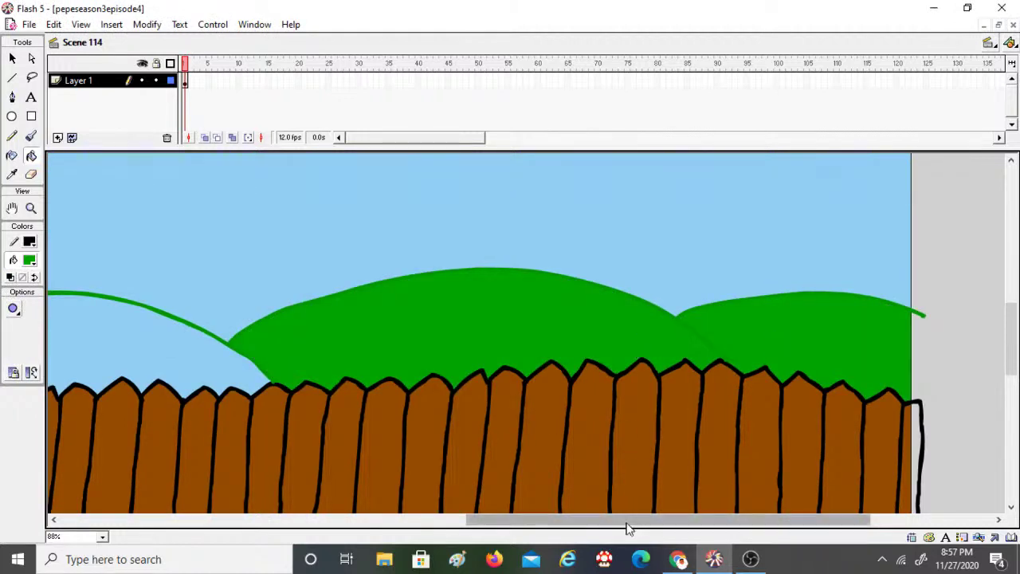
# Step: Fill the two remaining hills on the stage's left side with the same green
pyautogui.moveTo(610, 519); pyautogui.dragTo(319, 519)
pyautogui.click(349, 391)
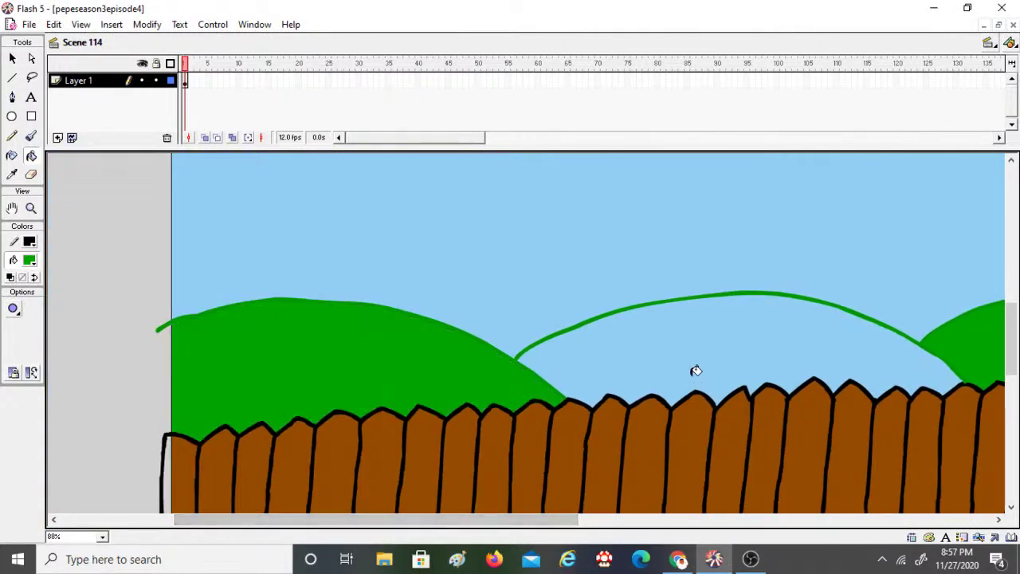
pyautogui.click(695, 369)
pyautogui.moveTo(555, 523); pyautogui.dragTo(740, 483)
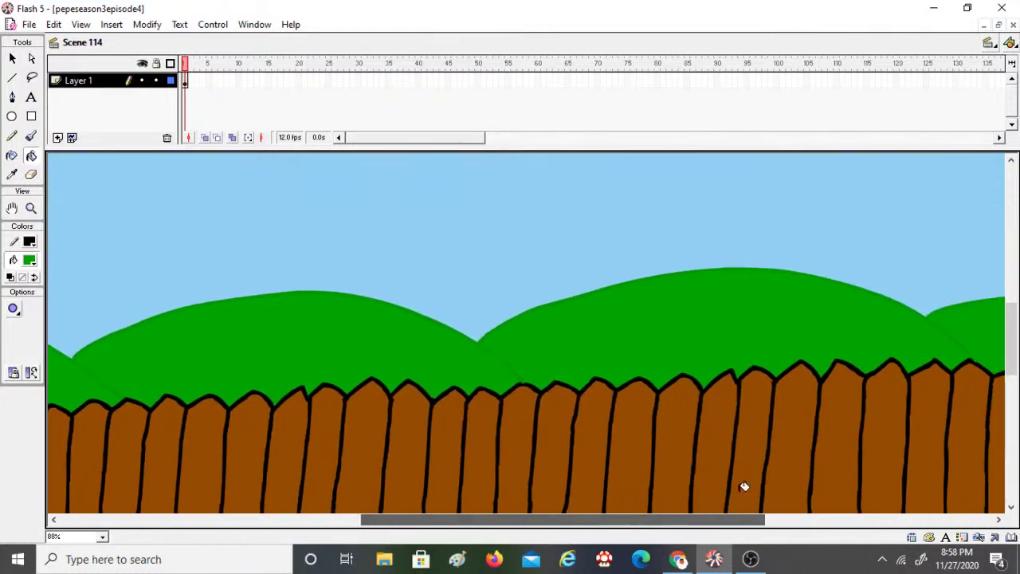
# Step: Set the Brush to a white fill and the largest brush size
pyautogui.scroll(5, 358, 387)
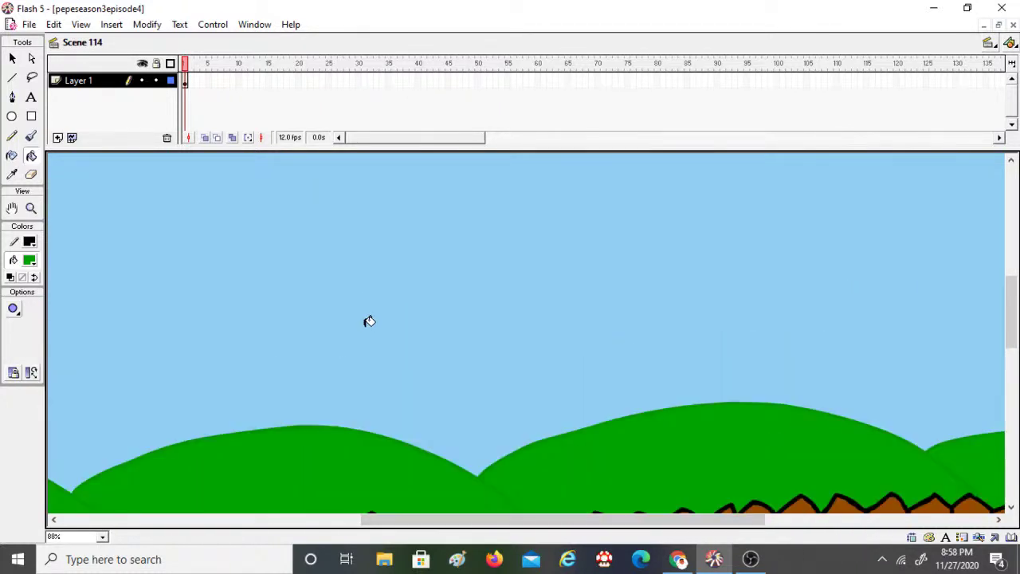
pyautogui.click(31, 136)
pyautogui.click(30, 261)
pyautogui.click(14, 326)
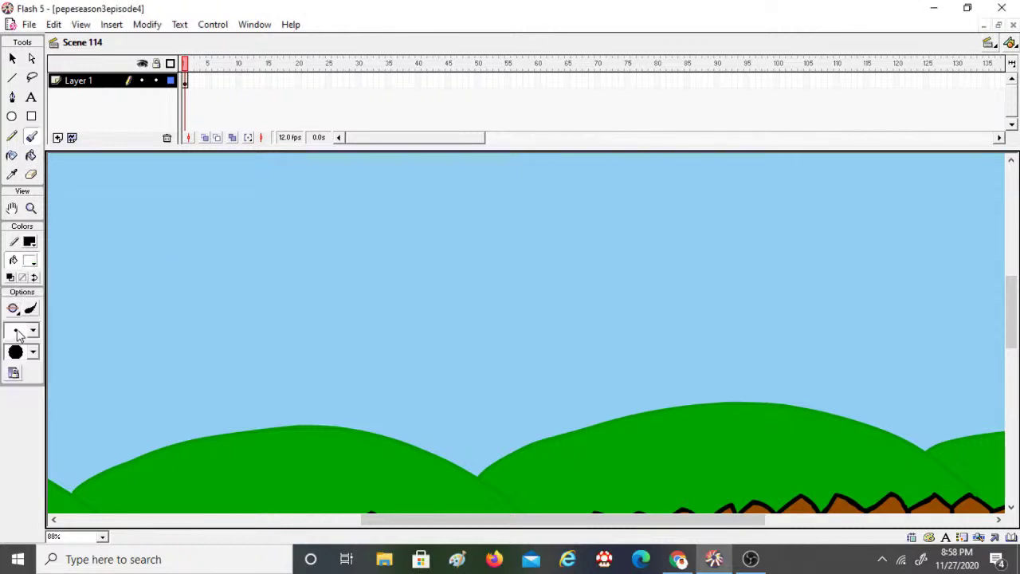
pyautogui.click(24, 330)
pyautogui.click(17, 526)
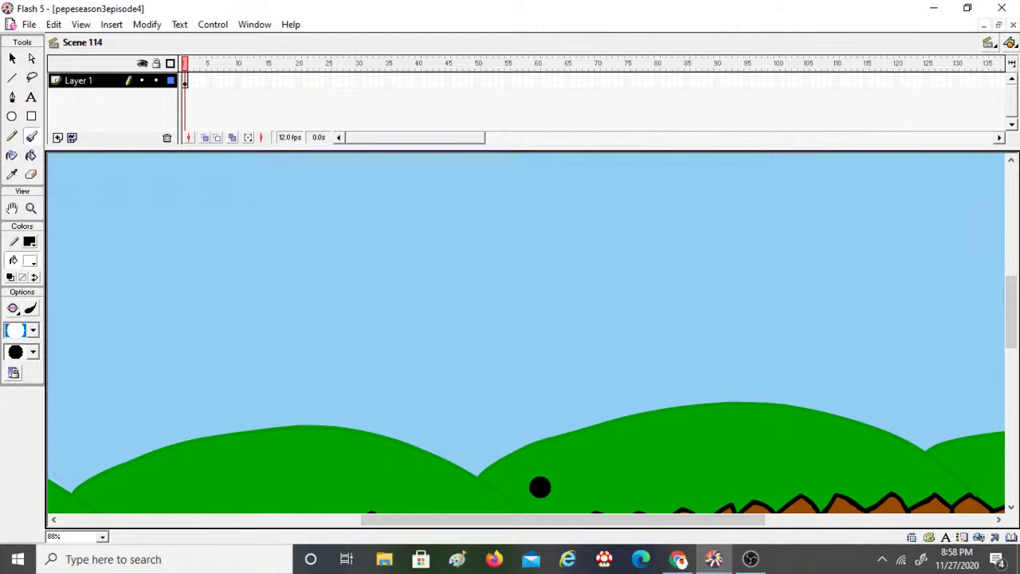
# Step: Paint a wavy cloud outline in the sky near the stage's upper right corner and fill it with white
pyautogui.moveTo(530, 522); pyautogui.dragTo(631, 522)
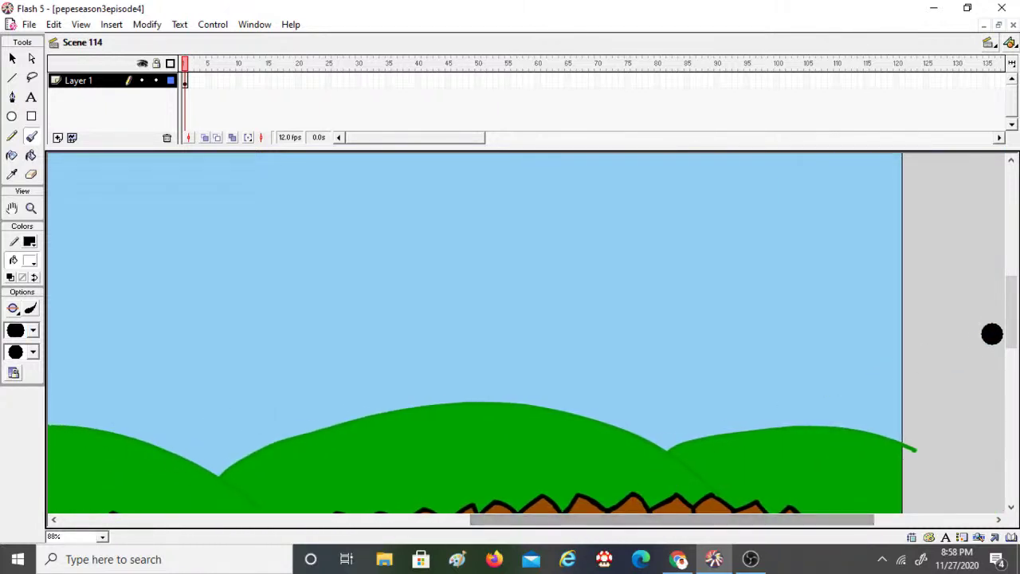
pyautogui.moveTo(1009, 333); pyautogui.dragTo(1011, 284)
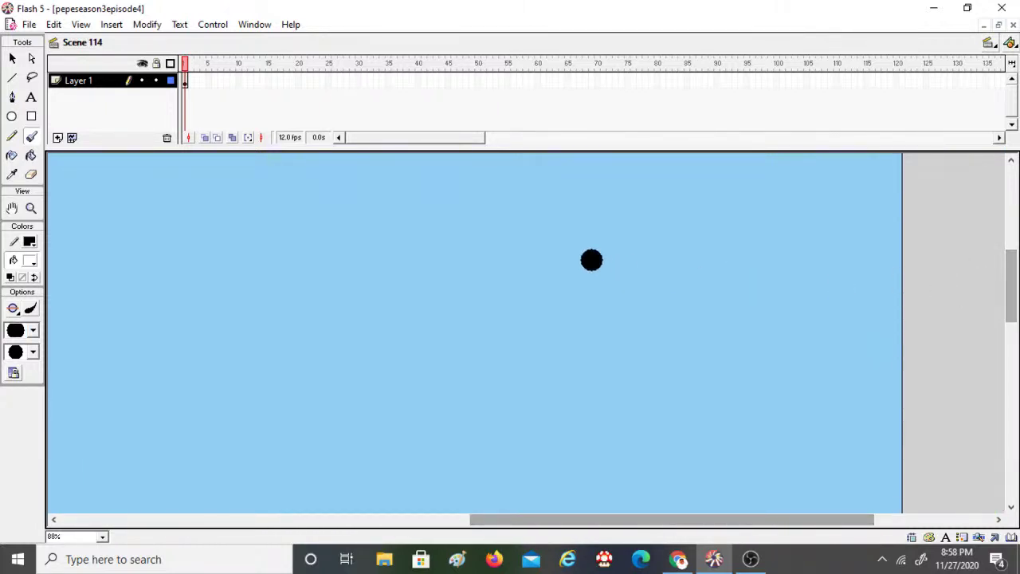
pyautogui.moveTo(588, 243)
pyautogui.mouseDown()
pyautogui.moveTo(676, 294)
pyautogui.moveTo(799, 308)
pyautogui.moveTo(940, 278)
pyautogui.moveTo(913, 223)
pyautogui.moveTo(838, 188)
pyautogui.moveTo(753, 180)
pyautogui.moveTo(659, 198)
pyautogui.moveTo(613, 221)
pyautogui.moveTo(629, 238)
pyautogui.moveTo(588, 261)
pyautogui.moveTo(634, 282)
pyautogui.moveTo(810, 295)
pyautogui.moveTo(890, 285)
pyautogui.moveTo(918, 207)
pyautogui.moveTo(760, 171)
pyautogui.moveTo(697, 170)
pyautogui.moveTo(628, 190)
pyautogui.moveTo(595, 212)
pyautogui.mouseUp()
pyautogui.hotkey('ctrl', 'z')
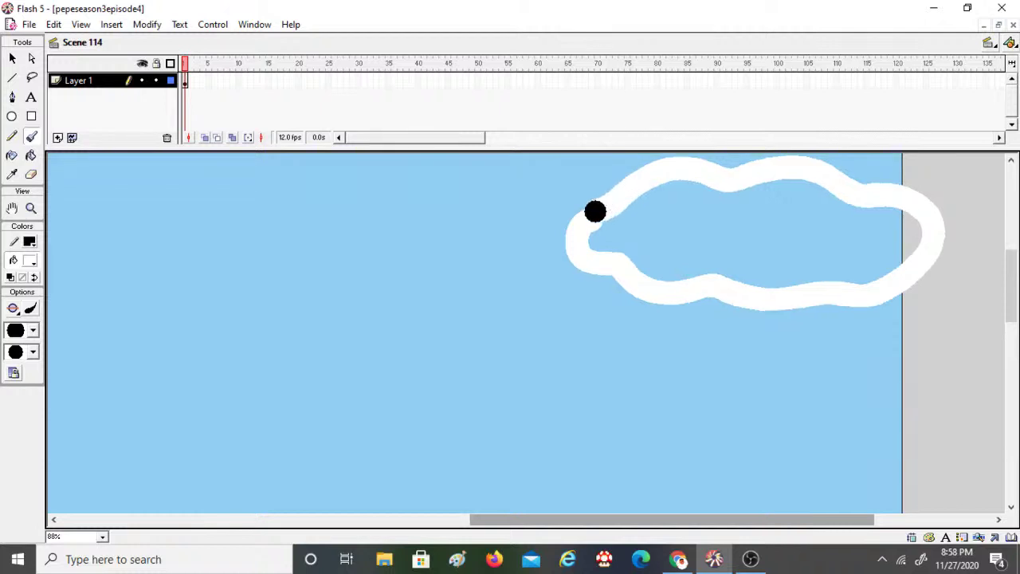
pyautogui.click(31, 156)
pyautogui.click(685, 219)
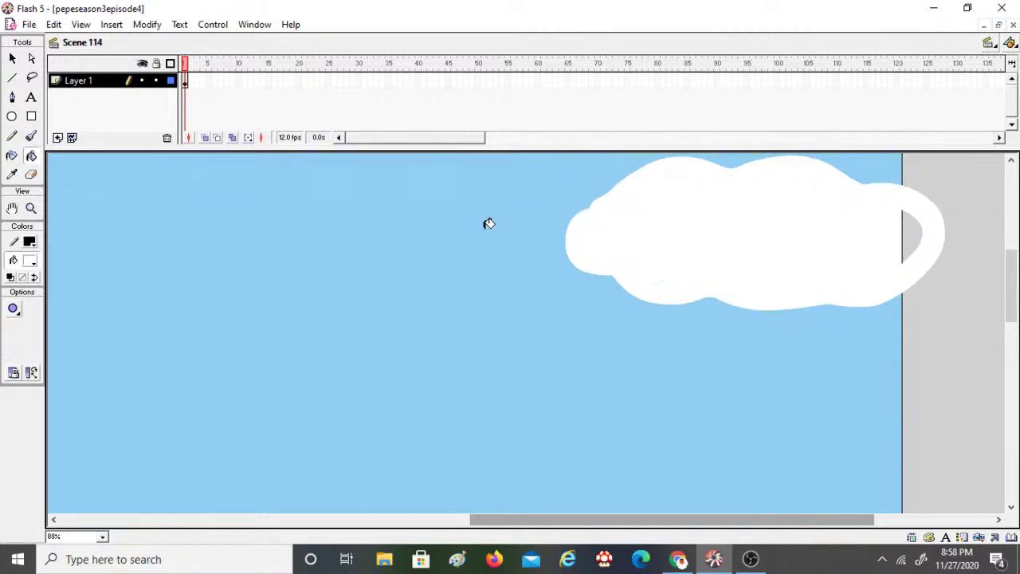
# Step: Paint a white cloud outline across the stage's upper left corner and fill it with white
pyautogui.click(31, 137)
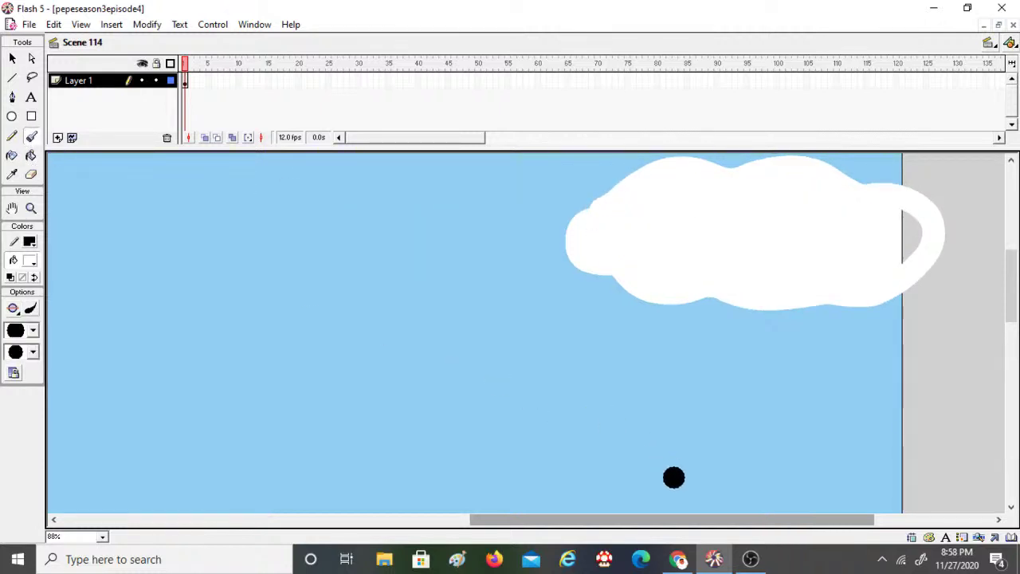
pyautogui.moveTo(702, 522); pyautogui.dragTo(522, 506)
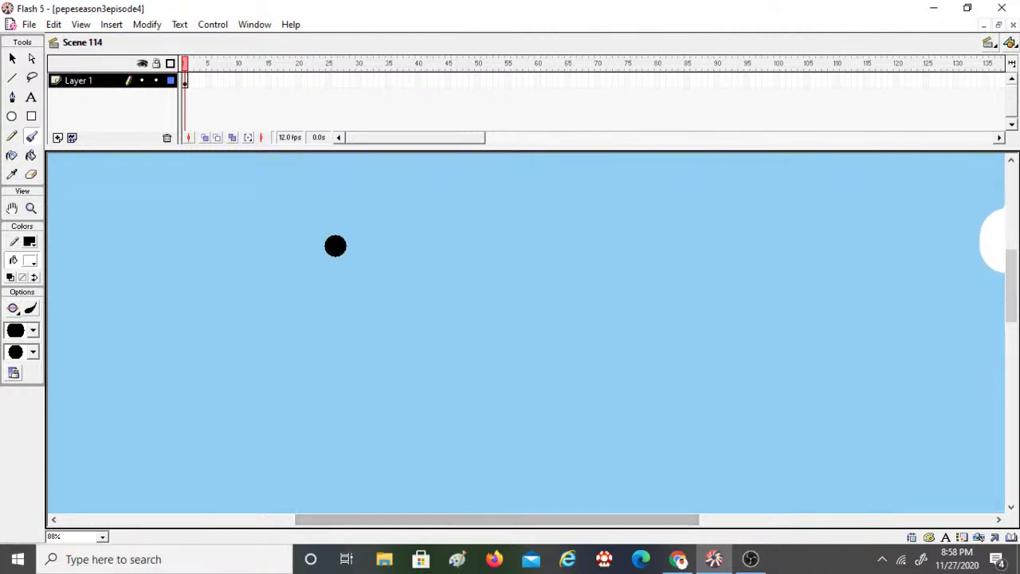
pyautogui.moveTo(430, 519)
pyautogui.mouseDown()
pyautogui.moveTo(229, 530)
pyautogui.moveTo(259, 529)
pyautogui.mouseUp()
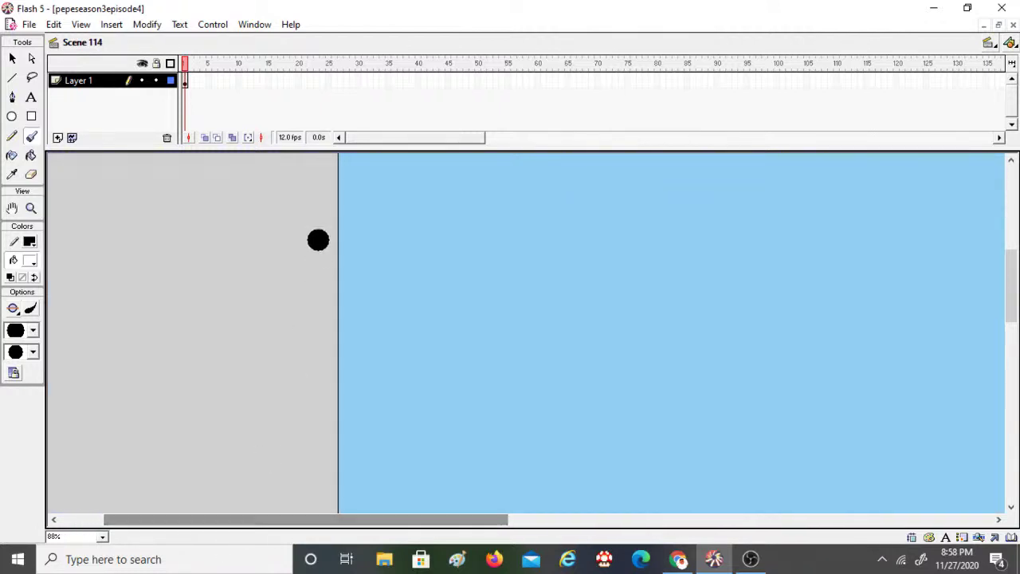
pyautogui.moveTo(325, 191)
pyautogui.mouseDown()
pyautogui.moveTo(340, 260)
pyautogui.moveTo(475, 276)
pyautogui.moveTo(649, 260)
pyautogui.mouseUp()
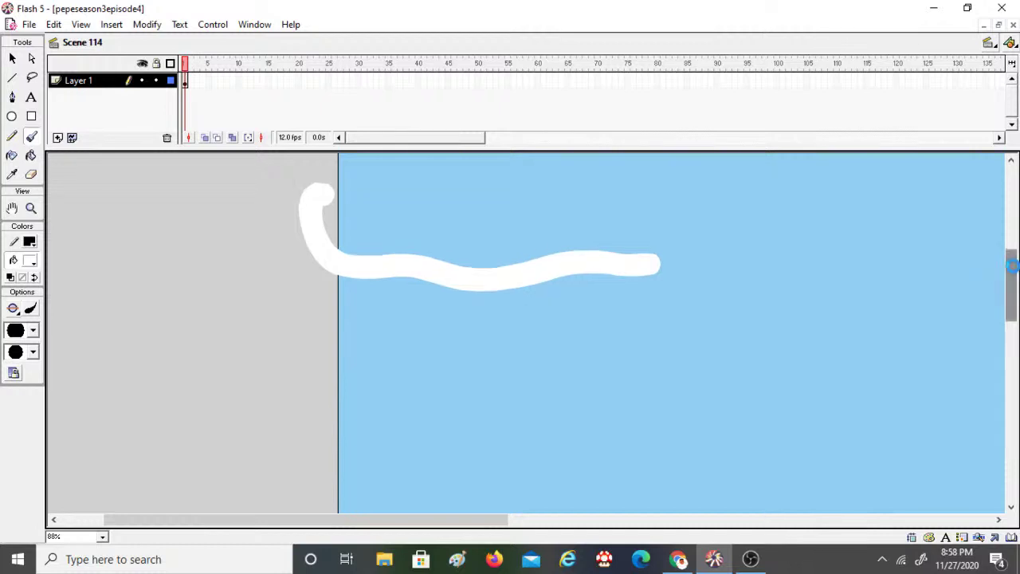
pyautogui.scroll(2, 635, 329)
pyautogui.hotkey('ctrl', 'z')
pyautogui.moveTo(318, 369)
pyautogui.mouseDown()
pyautogui.moveTo(422, 393)
pyautogui.moveTo(531, 387)
pyautogui.moveTo(624, 343)
pyautogui.moveTo(634, 290)
pyautogui.moveTo(609, 251)
pyautogui.moveTo(501, 207)
pyautogui.mouseUp()
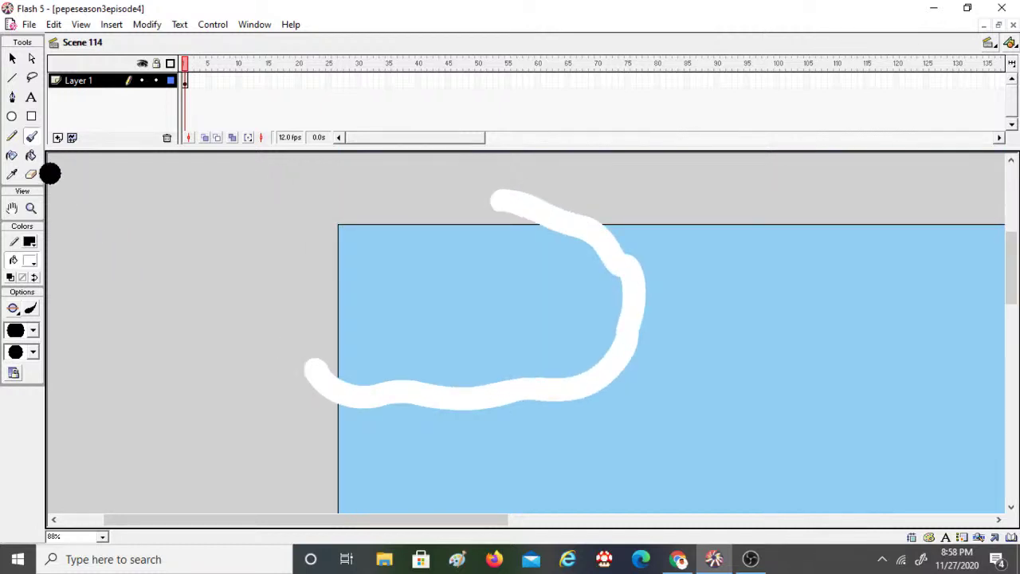
pyautogui.click(31, 156)
pyautogui.click(462, 271)
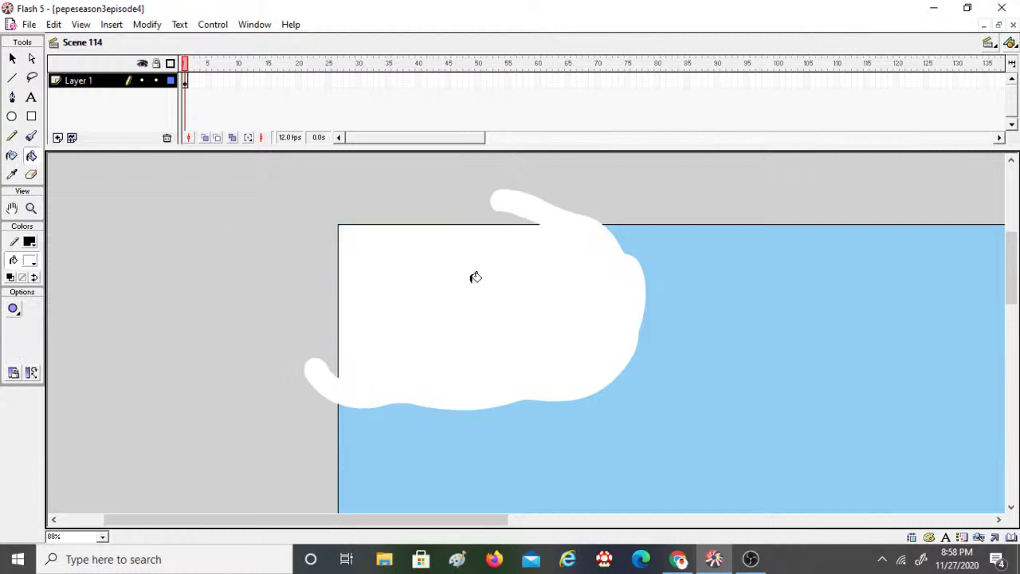
# Step: Hide the work area and zoom out to 50% to examine the scene within the stage bounds
pyautogui.click(80, 24)
pyautogui.click(128, 202)
pyautogui.click(31, 208)
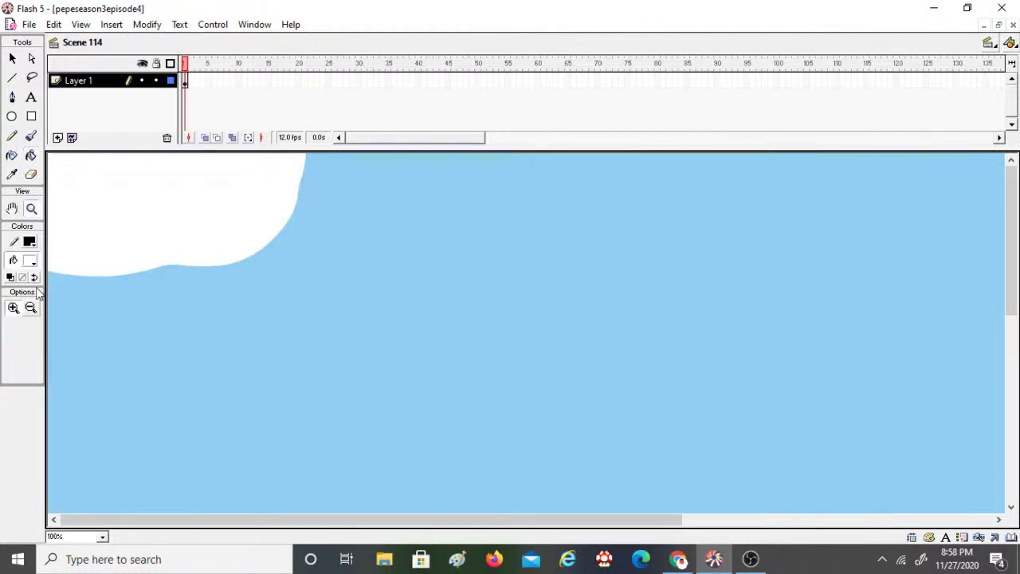
pyautogui.click(31, 308)
pyautogui.click(383, 448)
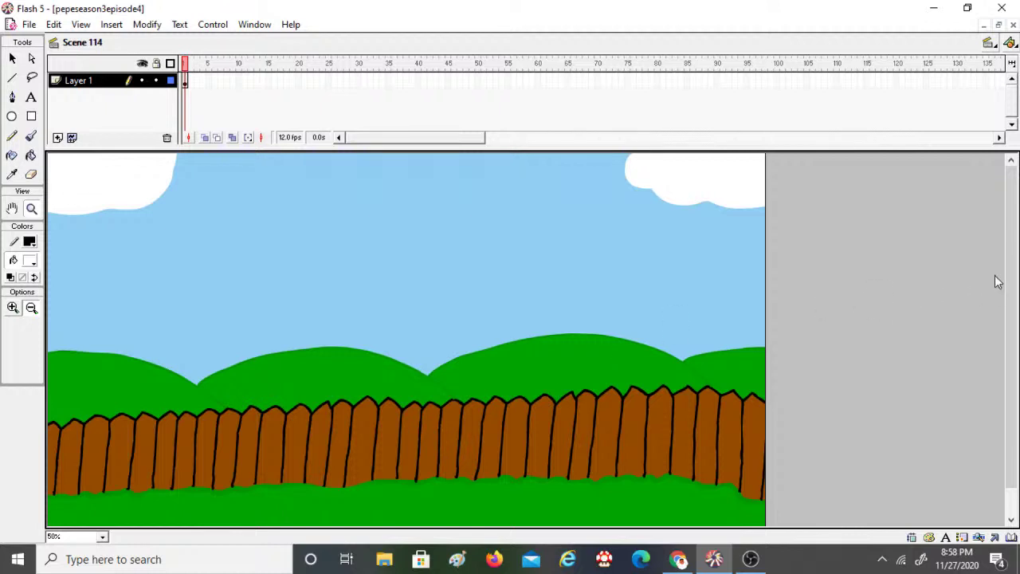
pyautogui.moveTo(1009, 280); pyautogui.dragTo(1016, 299)
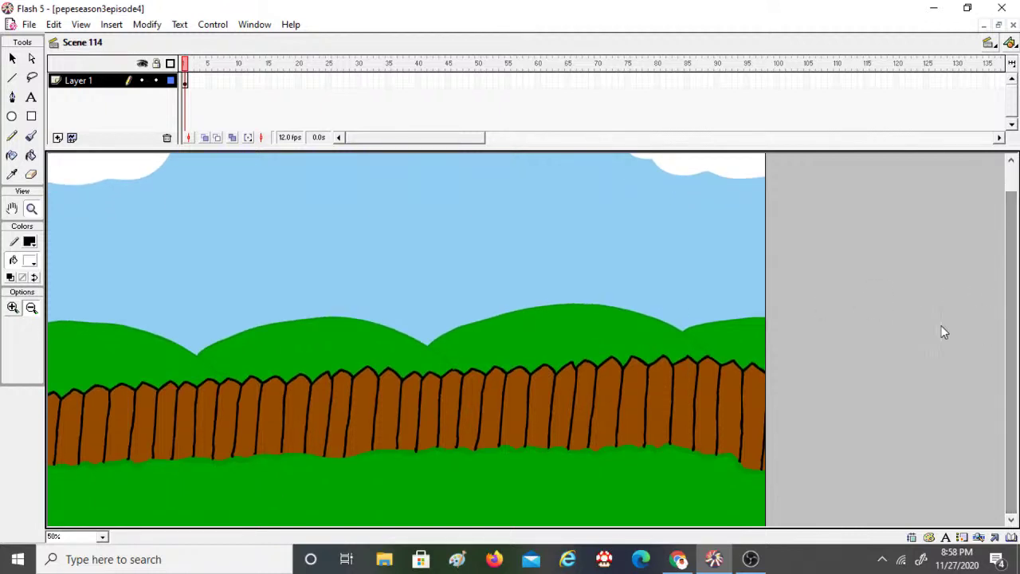
# Step: Set the Brush to a black fill and a small brush size
pyautogui.click(32, 136)
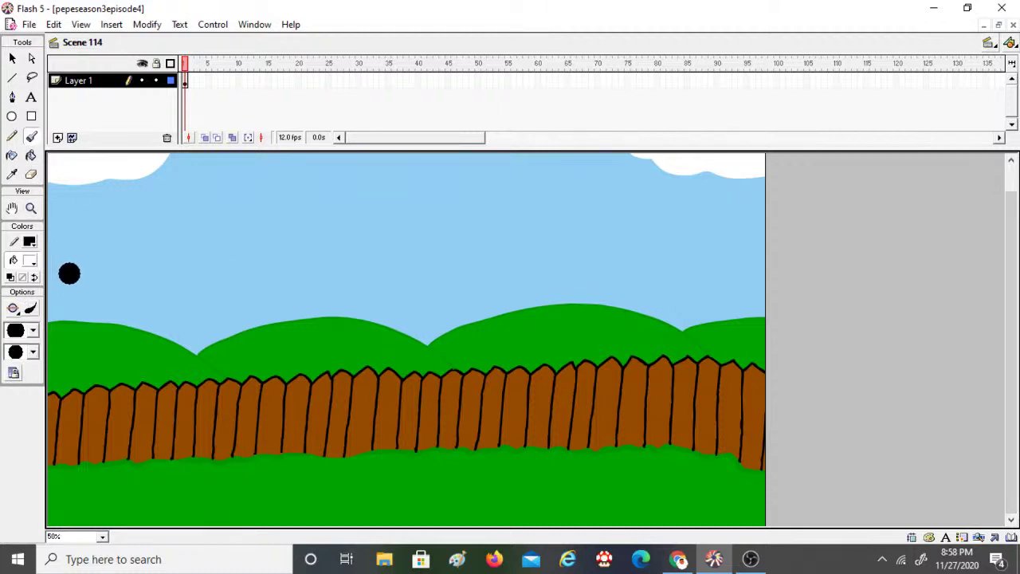
pyautogui.click(30, 265)
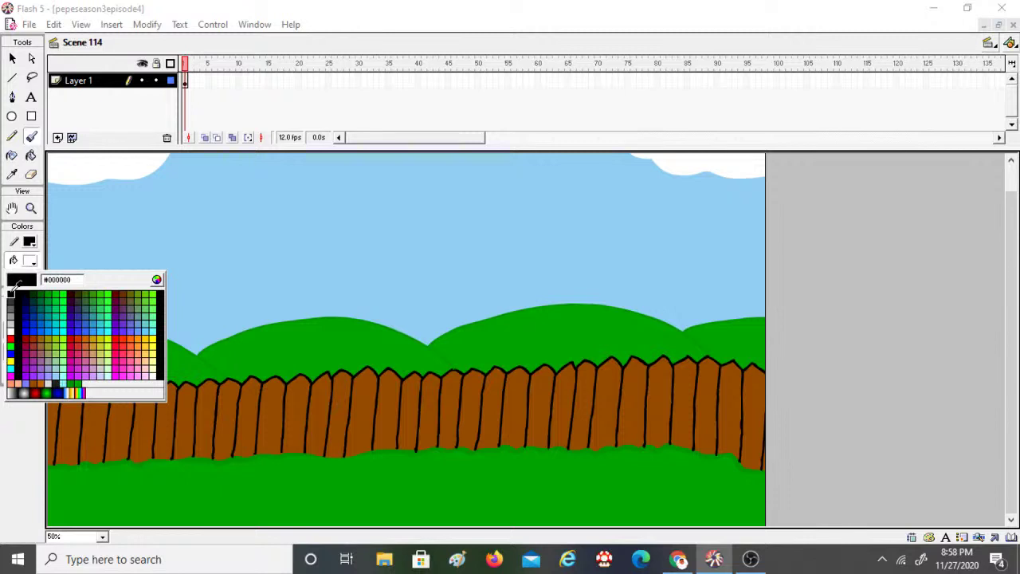
pyautogui.click(10, 296)
pyautogui.click(29, 333)
pyautogui.click(26, 353)
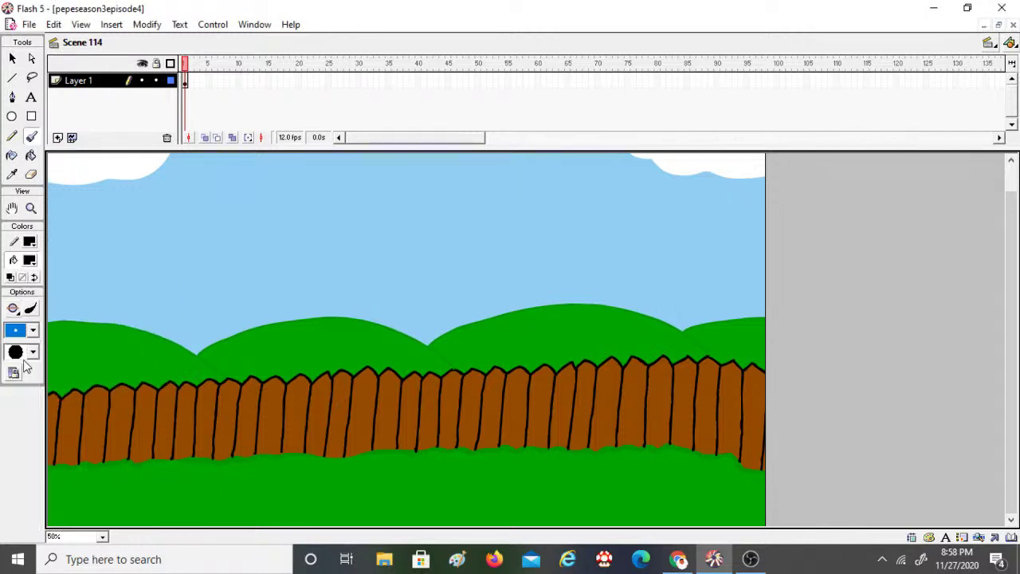
# Step: Show the work area around the stage and set the Brush to a black fill with a small brush size
pyautogui.click(89, 27)
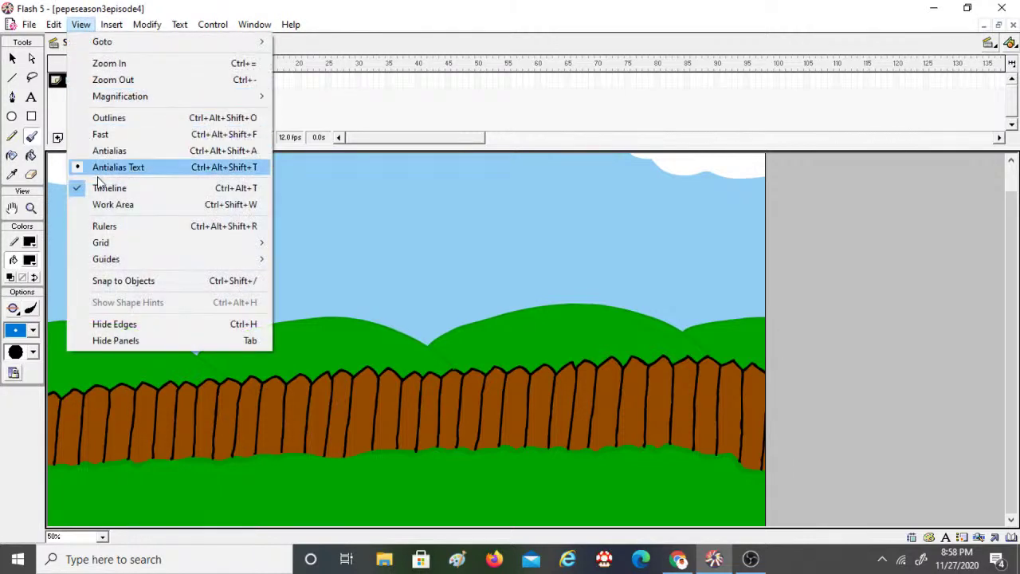
pyautogui.click(100, 205)
pyautogui.moveTo(1003, 285); pyautogui.dragTo(1008, 295)
pyautogui.click(29, 263)
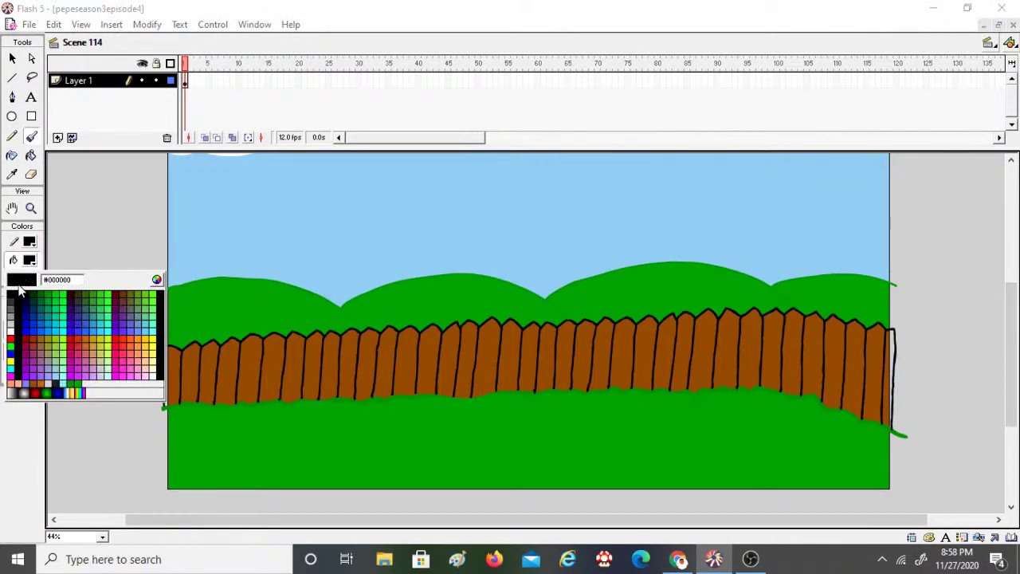
pyautogui.click(16, 287)
pyautogui.click(28, 330)
pyautogui.click(24, 348)
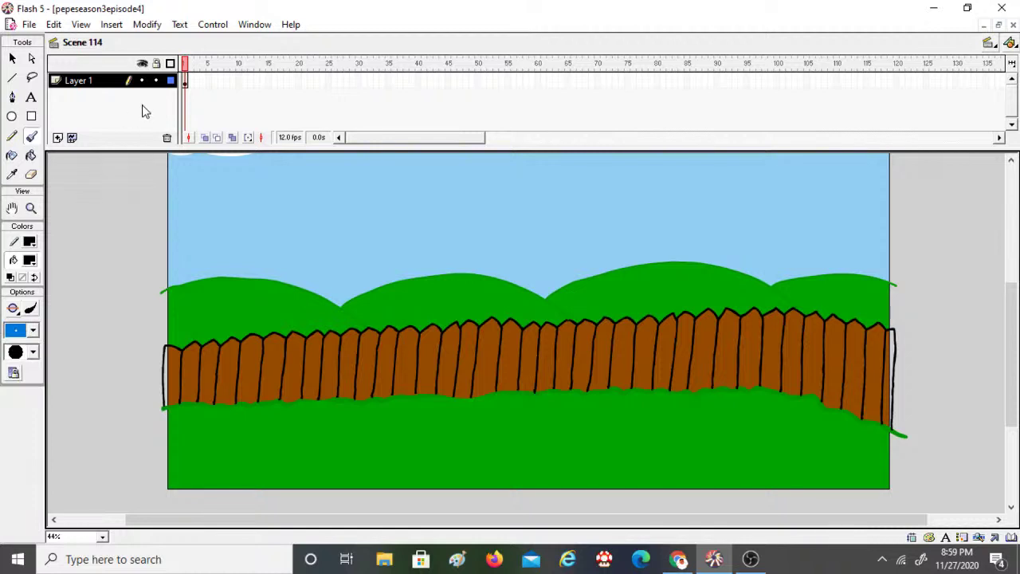
# Step: Lock Layer 1 and add a new layer above it
pyautogui.click(141, 81)
pyautogui.click(141, 81)
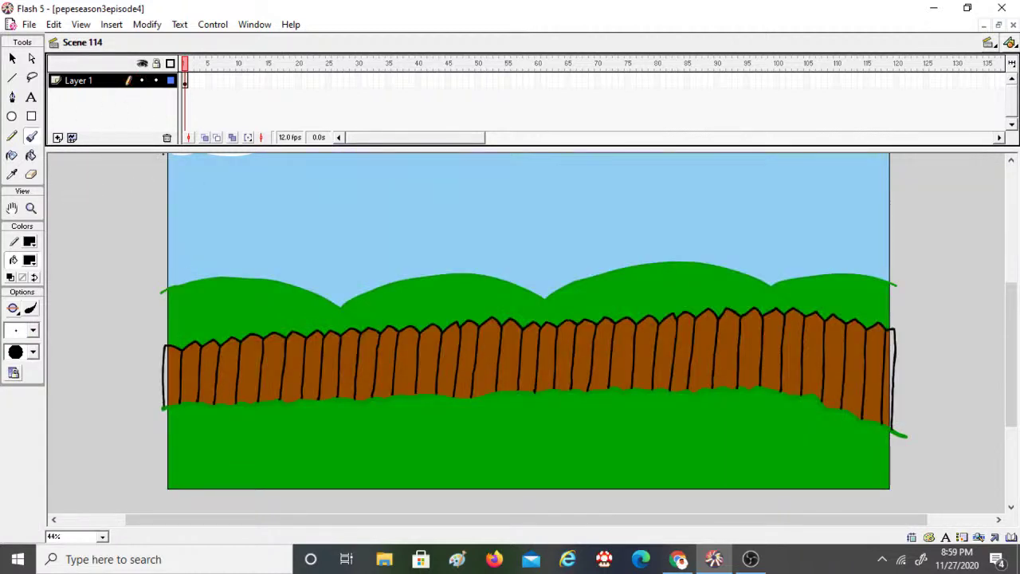
pyautogui.click(156, 82)
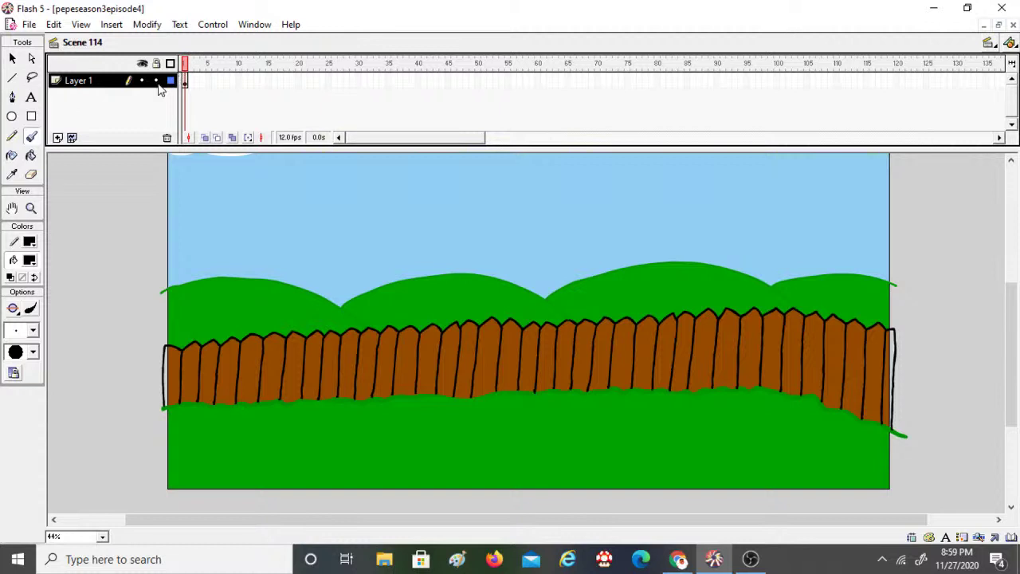
pyautogui.click(57, 139)
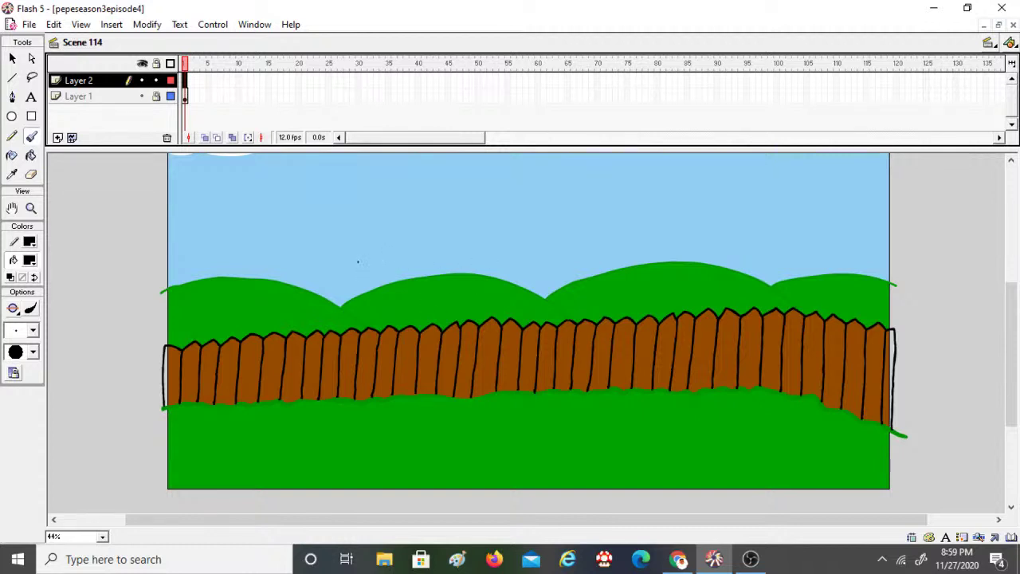
pyautogui.moveTo(358, 261); pyautogui.dragTo(357, 330)
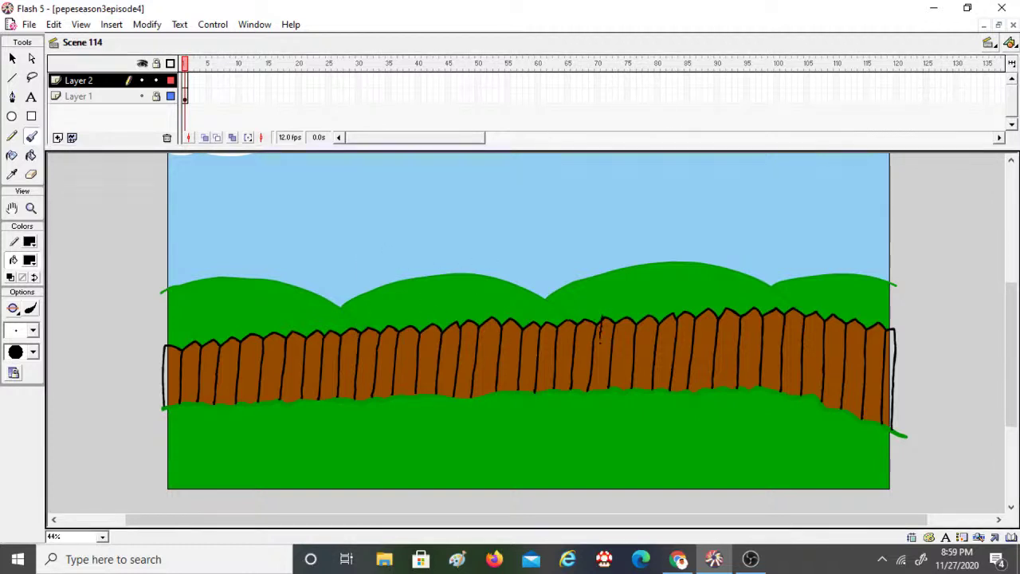
pyautogui.moveTo(600, 341)
pyautogui.mouseDown()
pyautogui.moveTo(594, 406)
pyautogui.moveTo(637, 411)
pyautogui.mouseUp()
pyautogui.moveTo(594, 357)
pyautogui.mouseDown()
pyautogui.moveTo(593, 433)
pyautogui.moveTo(709, 449)
pyautogui.mouseUp()
pyautogui.hotkey('ctrl', 'z')
# Step: Paint a large black rectangular outline over the right part of the fence, with a smaller rectangle inside resting on its bottom edge
pyautogui.moveTo(589, 341)
pyautogui.mouseDown()
pyautogui.moveTo(587, 392)
pyautogui.moveTo(607, 408)
pyautogui.moveTo(810, 416)
pyautogui.moveTo(818, 273)
pyautogui.moveTo(596, 271)
pyautogui.moveTo(593, 316)
pyautogui.mouseUp()
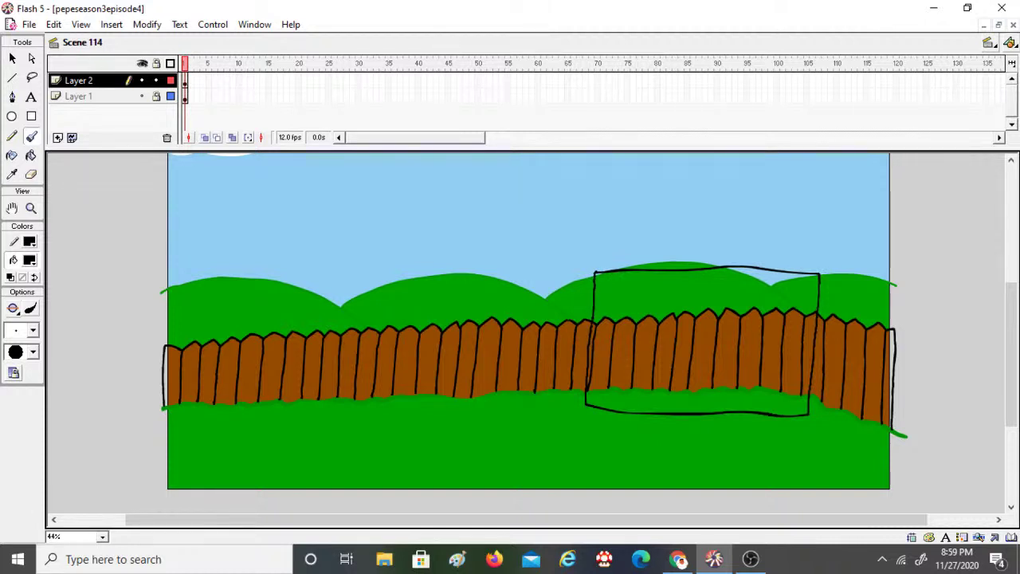
pyautogui.moveTo(626, 411)
pyautogui.mouseDown()
pyautogui.moveTo(633, 324)
pyautogui.moveTo(644, 320)
pyautogui.moveTo(774, 328)
pyautogui.moveTo(773, 382)
pyautogui.mouseUp()
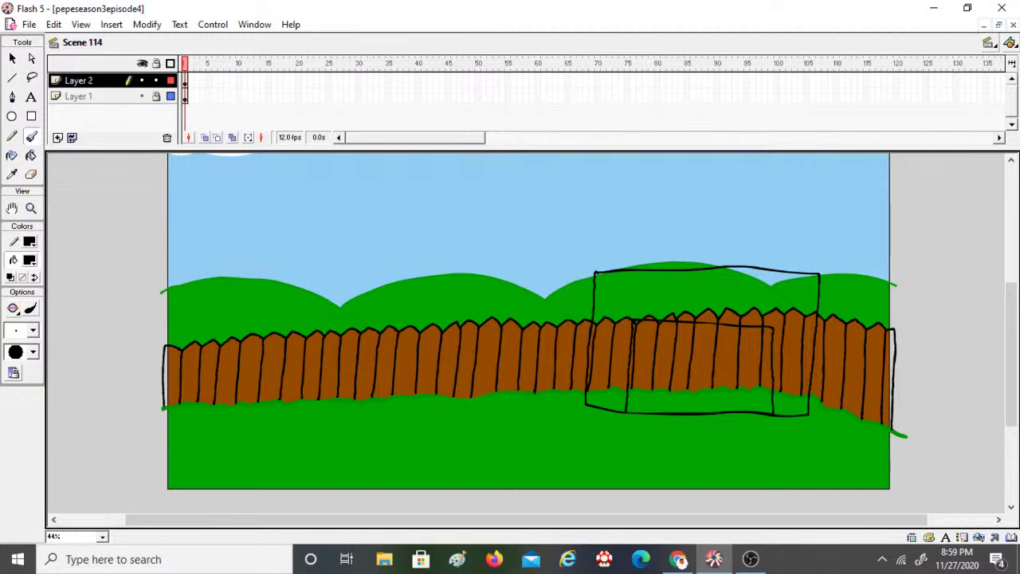
pyautogui.moveTo(596, 273); pyautogui.dragTo(508, 230)
pyautogui.hotkey('ctrl', 'z')
pyautogui.moveTo(594, 273); pyautogui.dragTo(494, 287)
pyautogui.hotkey('ctrl', 'z')
pyautogui.moveTo(595, 273); pyautogui.dragTo(535, 287)
pyautogui.moveTo(587, 405); pyautogui.dragTo(483, 373)
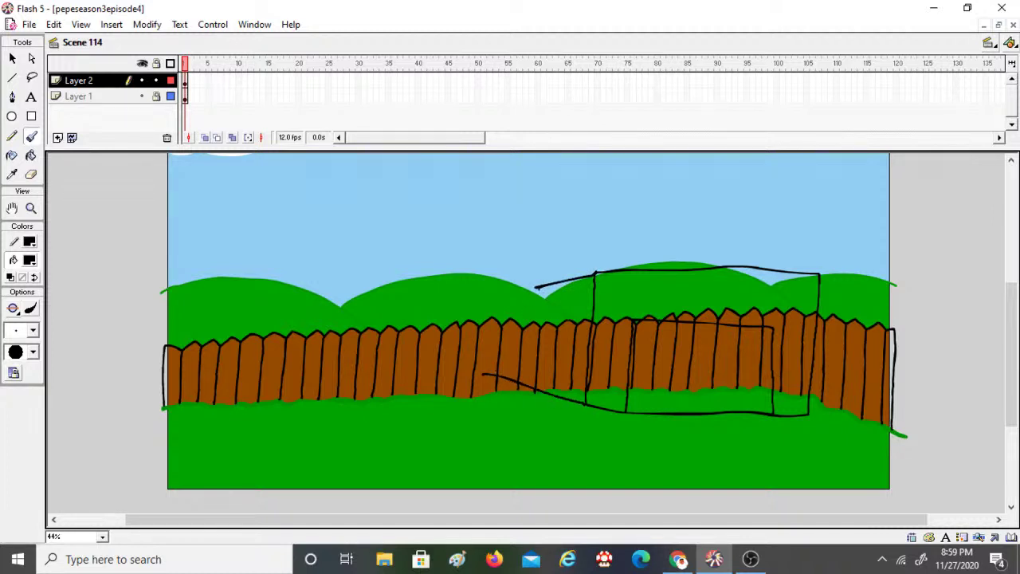
pyautogui.moveTo(496, 291); pyautogui.dragTo(484, 355)
pyautogui.moveTo(492, 294)
pyautogui.mouseDown()
pyautogui.moveTo(498, 235)
pyautogui.moveTo(292, 220)
pyautogui.mouseUp()
pyautogui.hotkey('ctrl', 'z')
pyautogui.hotkey('ctrl', 'z')
pyautogui.hotkey('ctrl', 'z')
pyautogui.hotkey('ctrl', 'z')
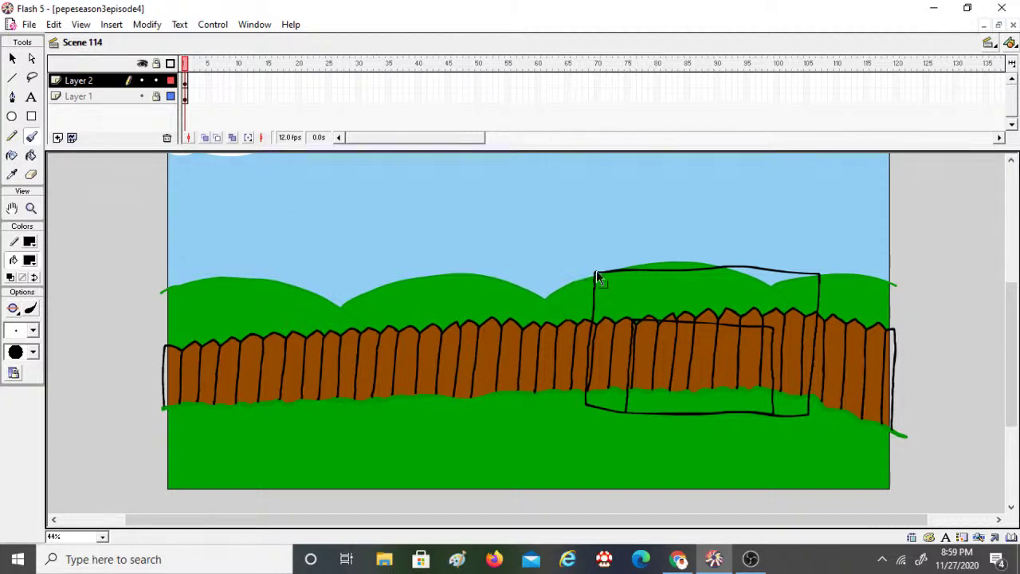
# Step: Paint a narrow slanted side panel outline joined to the left edge of the large rectangle
pyautogui.moveTo(593, 272); pyautogui.dragTo(554, 280)
pyautogui.moveTo(585, 403)
pyautogui.mouseDown()
pyautogui.moveTo(544, 388)
pyautogui.moveTo(549, 258)
pyautogui.moveTo(510, 253)
pyautogui.mouseUp()
pyautogui.hotkey('ctrl', 'z')
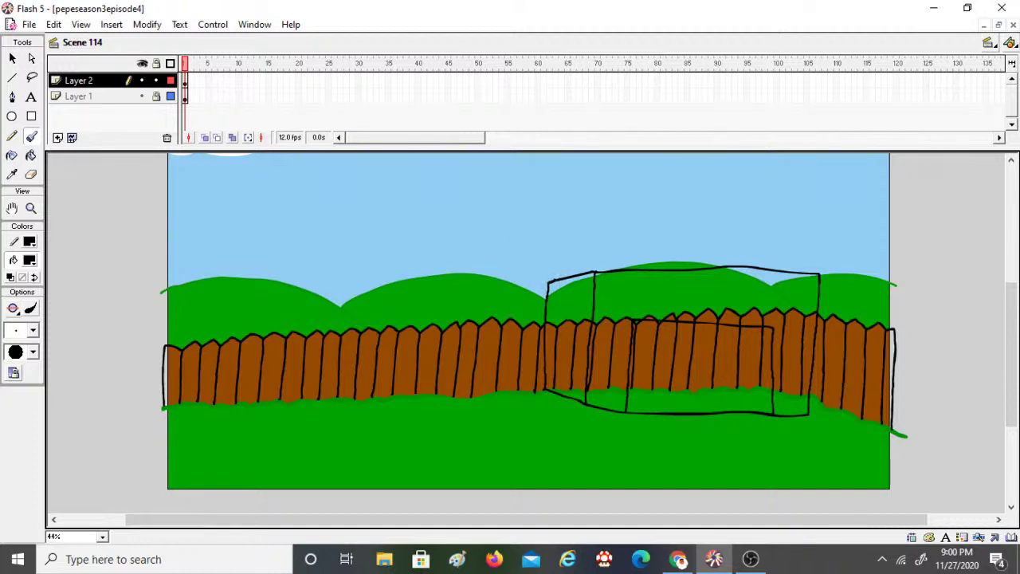
# Step: Hide Layer 1 and paint a wide rectangular outline extending left from the narrow side panel
pyautogui.moveTo(545, 282); pyautogui.dragTo(398, 271)
pyautogui.hotkey('ctrl', 'z')
pyautogui.click(141, 96)
pyautogui.moveTo(546, 282)
pyautogui.mouseDown()
pyautogui.moveTo(381, 274)
pyautogui.moveTo(350, 337)
pyautogui.moveTo(350, 372)
pyautogui.moveTo(349, 381)
pyautogui.moveTo(406, 386)
pyautogui.moveTo(545, 389)
pyautogui.mouseUp()
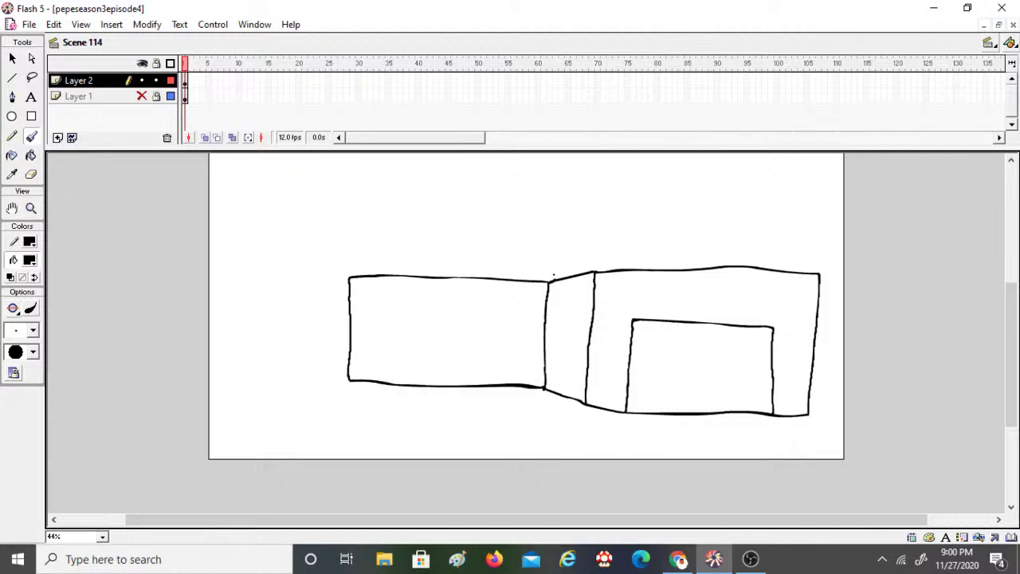
# Step: Paint a line just below the top edges of the side panel and large rectangle, with short slanted strokes rising from their left corners
pyautogui.moveTo(554, 275)
pyautogui.mouseDown()
pyautogui.moveTo(595, 279)
pyautogui.moveTo(604, 265)
pyautogui.moveTo(613, 283)
pyautogui.moveTo(813, 271)
pyautogui.mouseUp()
pyautogui.hotkey('ctrl', 'z')
pyautogui.moveTo(601, 284); pyautogui.dragTo(725, 286)
pyautogui.hotkey('ctrl', 'z')
pyautogui.moveTo(590, 284); pyautogui.dragTo(825, 291)
pyautogui.hotkey('ctrl', 'z')
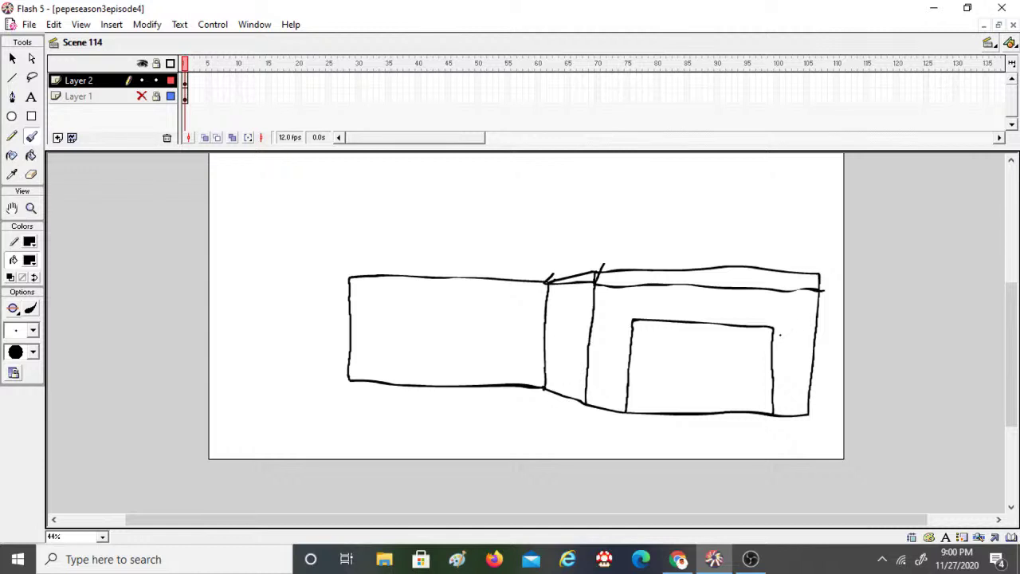
# Step: Paint the letters BRB above the building outline and undo them
pyautogui.moveTo(338, 185); pyautogui.dragTo(338, 215)
pyautogui.moveTo(338, 185)
pyautogui.mouseDown()
pyautogui.moveTo(345, 213)
pyautogui.moveTo(387, 212)
pyautogui.mouseUp()
pyautogui.moveTo(387, 185); pyautogui.dragTo(388, 212)
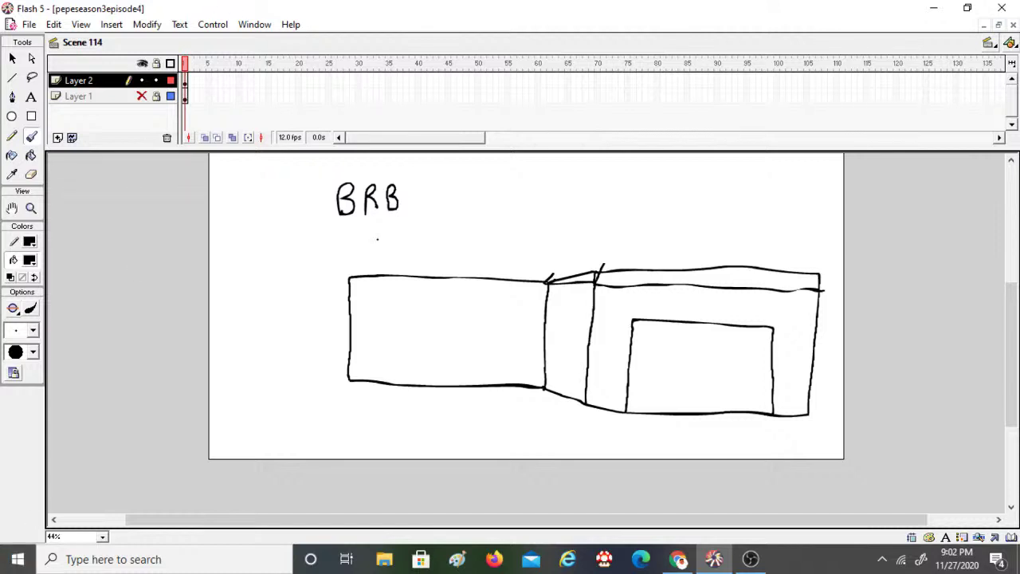
pyautogui.hotkey('ctrl', 'z')
pyautogui.hotkey('ctrl', 'z')
pyautogui.hotkey('ctrl', 'z')
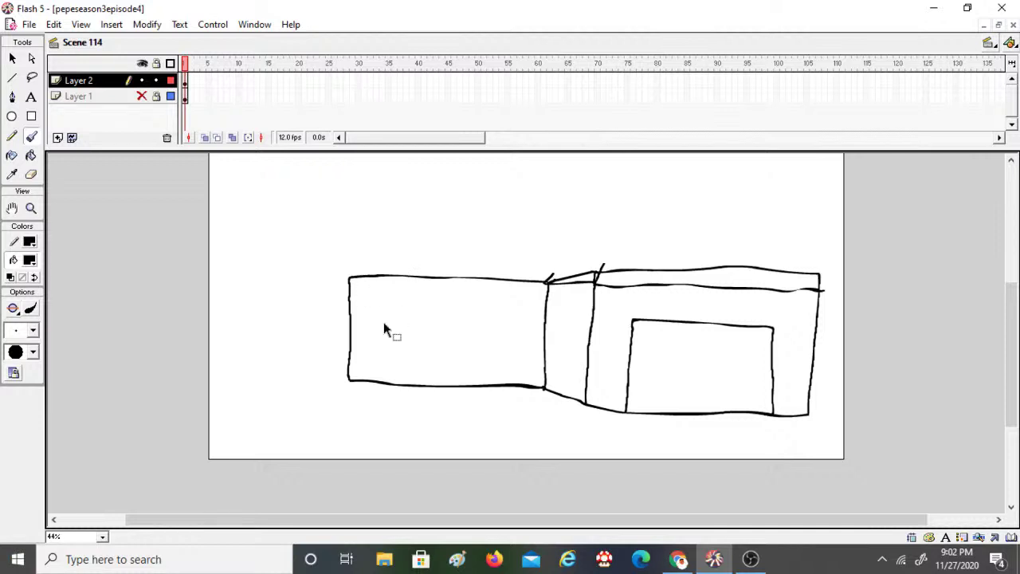
# Step: Switch to YouTube in Chrome, play "Telling Stories (2015 Remaster)" from the suggested videos, and return to Flash
pyautogui.click(693, 555)
pyautogui.click(239, 12)
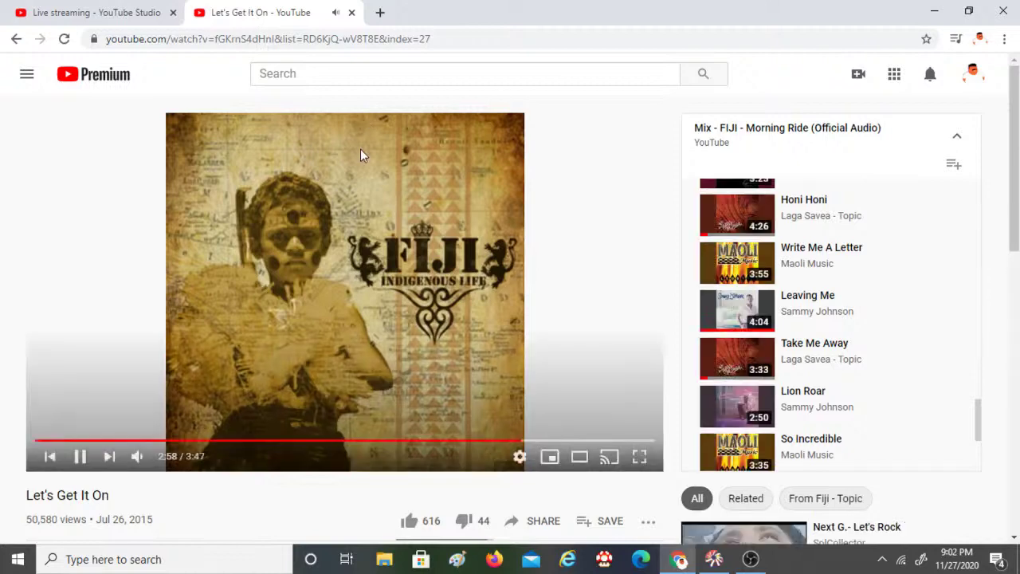
pyautogui.scroll(-3, 821, 287)
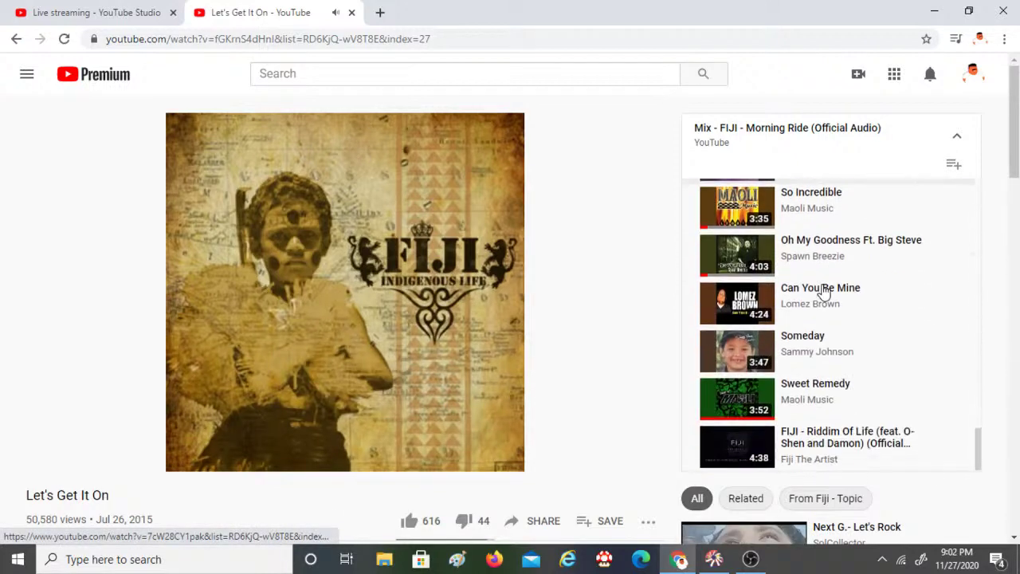
pyautogui.scroll(-2, 847, 337)
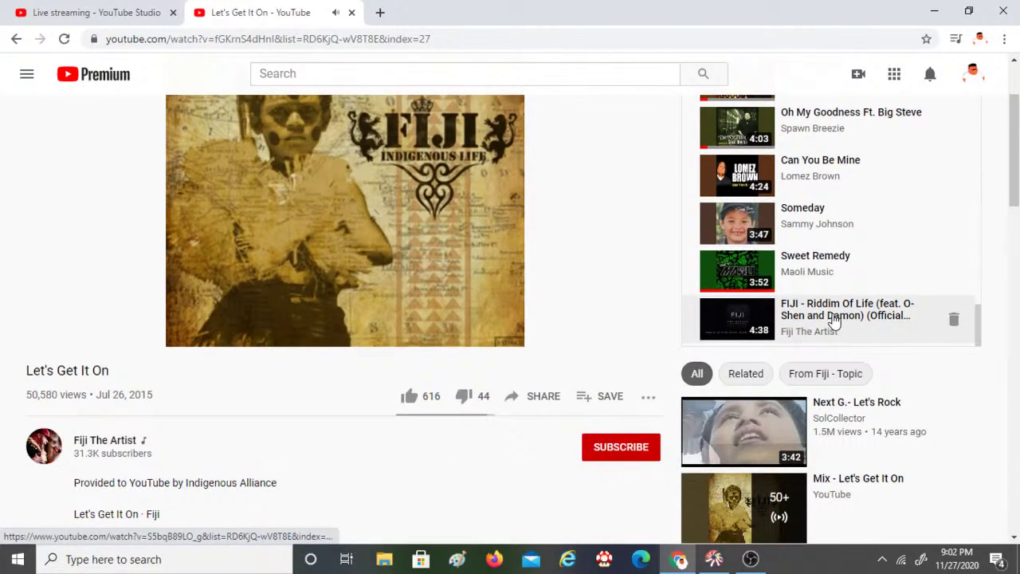
pyautogui.scroll(-5, 833, 319)
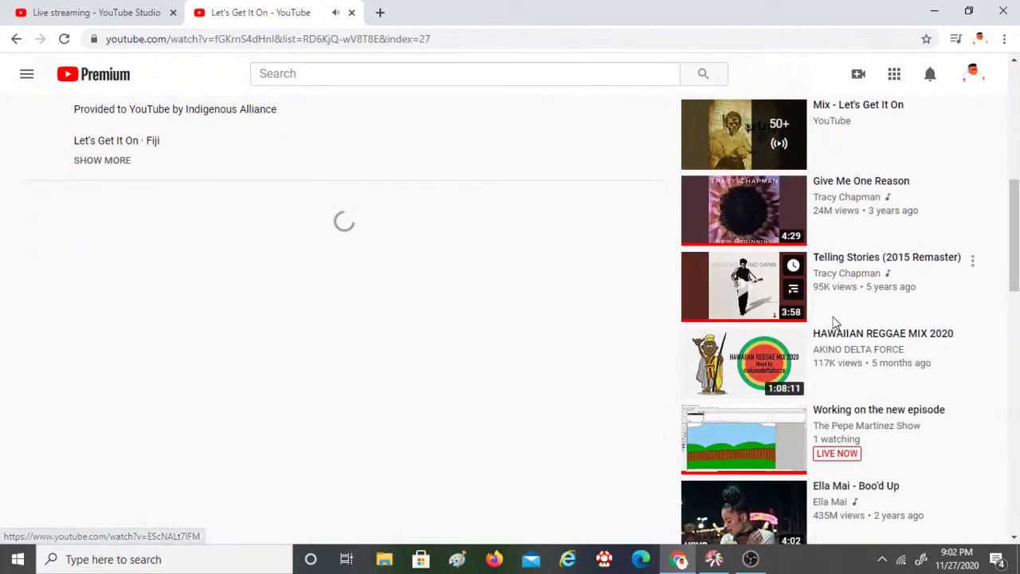
pyautogui.click(778, 318)
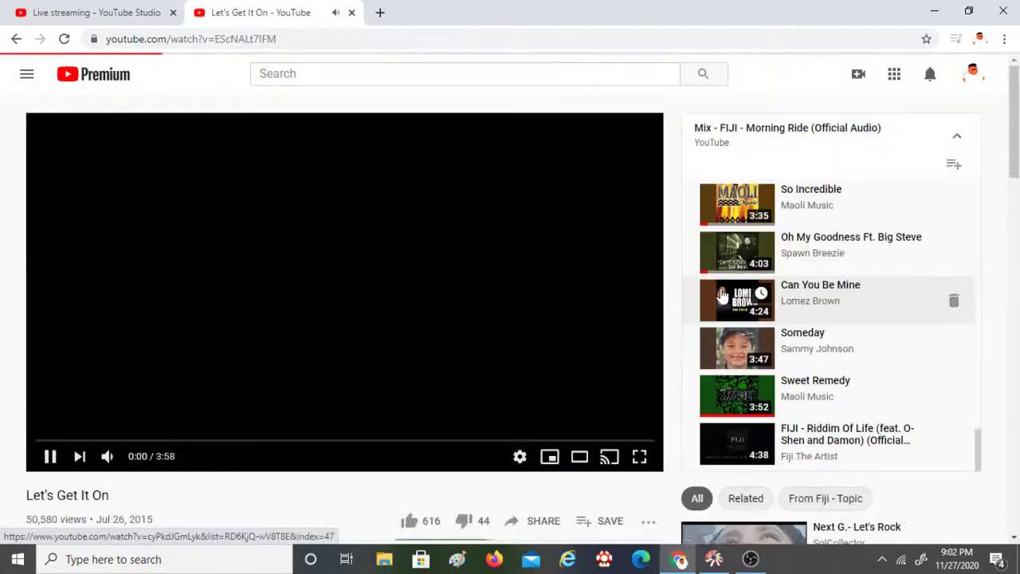
pyautogui.click(715, 560)
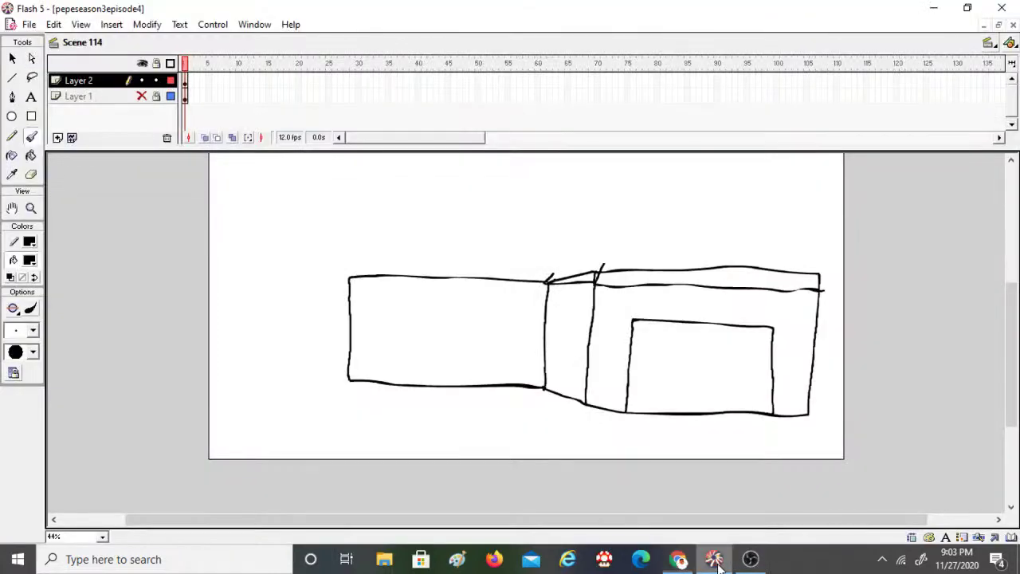
# Step: Switch to YouTube Studio in Chrome to check the live stream's dashboard and chat, and return to Flash
pyautogui.click(678, 559)
pyautogui.click(146, 10)
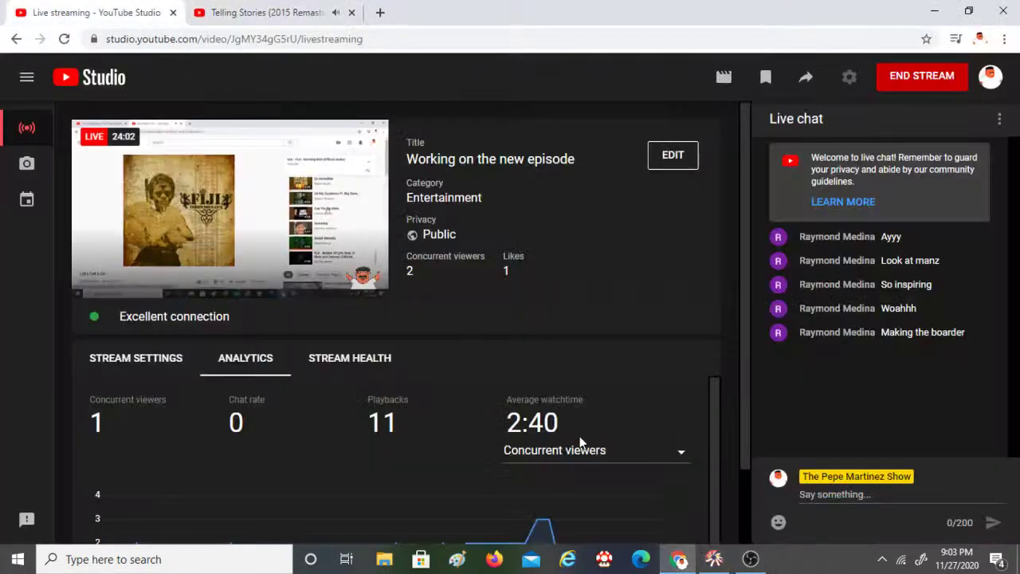
pyautogui.click(717, 561)
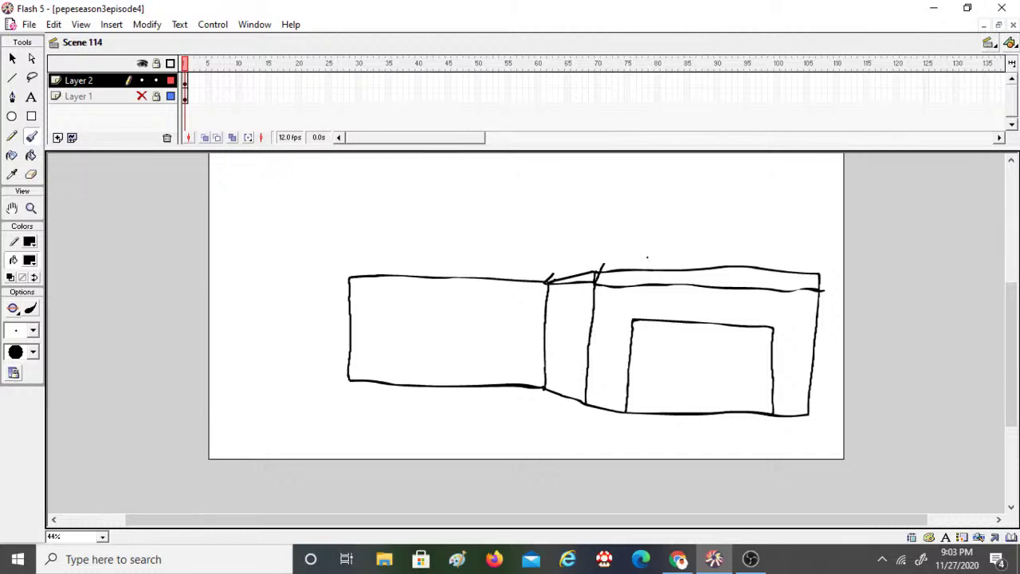
pyautogui.moveTo(612, 255)
pyautogui.mouseDown()
pyautogui.moveTo(604, 279)
pyautogui.moveTo(606, 256)
pyautogui.moveTo(663, 250)
pyautogui.mouseUp()
pyautogui.hotkey('ctrl', 'z')
pyautogui.hotkey('ctrl', 'z')
pyautogui.hotkey('ctrl', 'z')
pyautogui.hotkey('ctrl', 'z')
pyautogui.moveTo(603, 263); pyautogui.dragTo(769, 255)
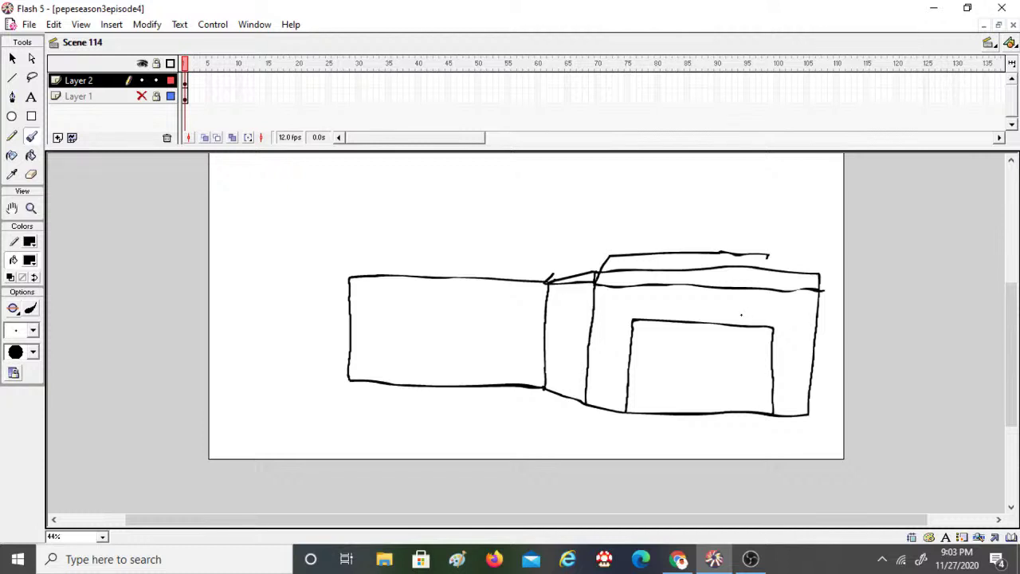
pyautogui.hotkey('ctrl', 'z')
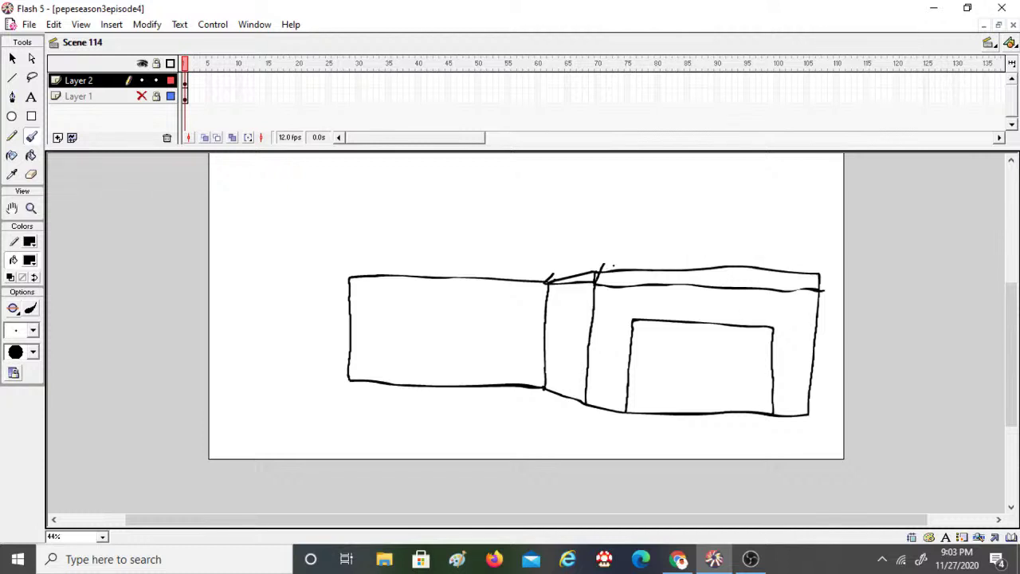
# Step: Paint a slanted-ended roof outline above the large rectangle and extend its top edge left over the narrow side panel
pyautogui.moveTo(603, 266)
pyautogui.mouseDown()
pyautogui.moveTo(636, 261)
pyautogui.moveTo(609, 263)
pyautogui.moveTo(788, 258)
pyautogui.moveTo(838, 292)
pyautogui.mouseUp()
pyautogui.hotkey('ctrl', 'z')
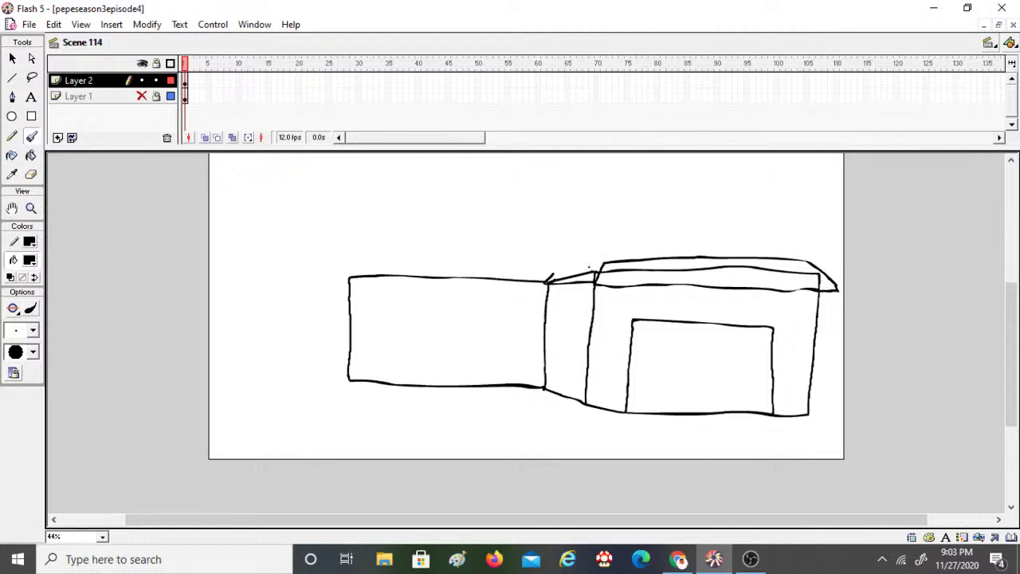
pyautogui.moveTo(549, 278); pyautogui.dragTo(607, 261)
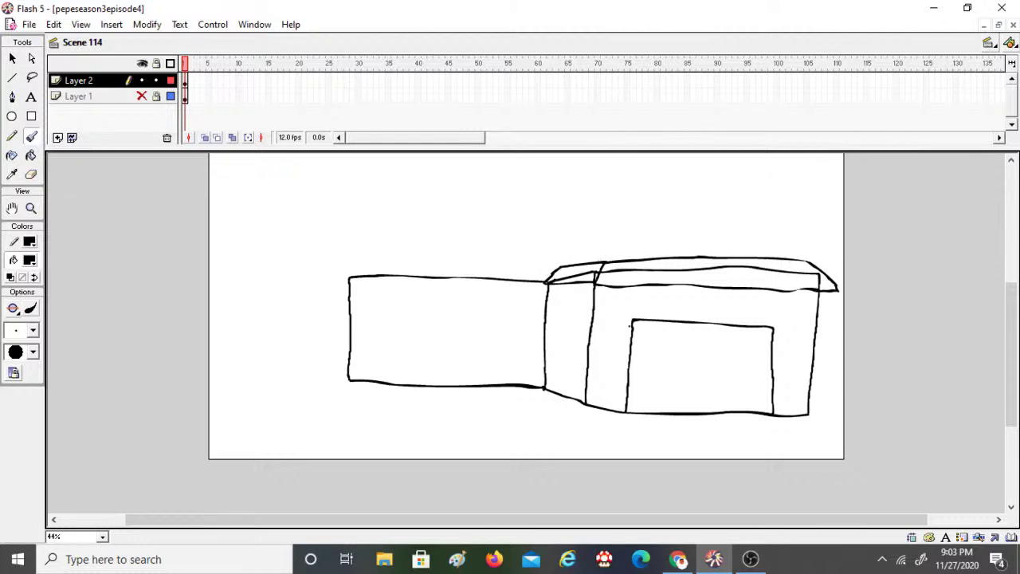